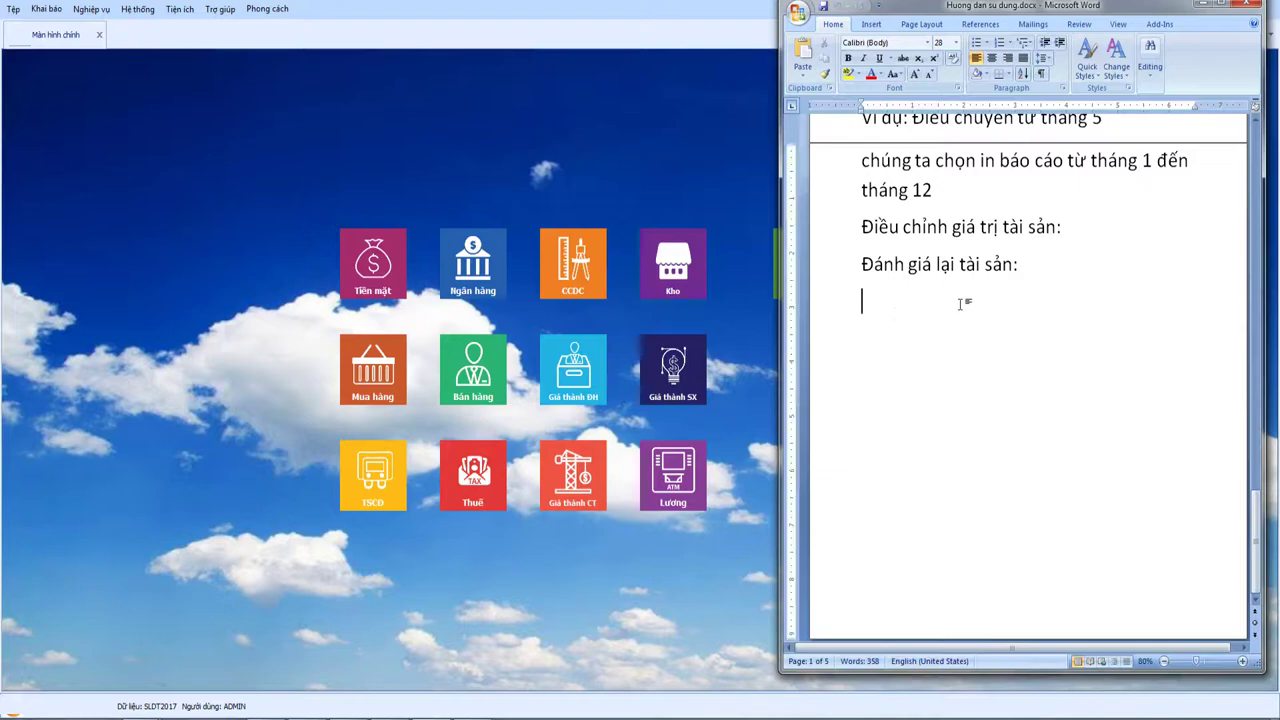
# Step: Add the heading line "- Khi mua hàng hóa nhập khẩu:" at the end of the document
pyautogui.press('Return')
pyautogui.write('- Khi m')
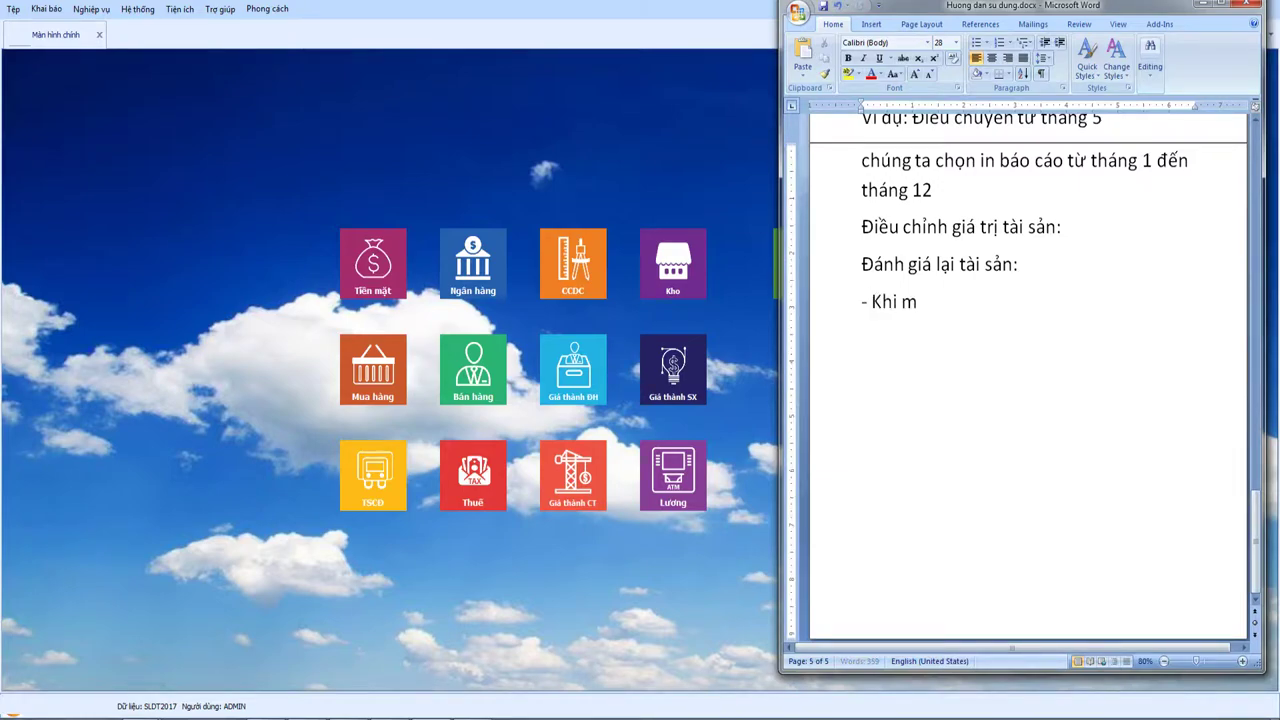
pyautogui.write('ua hang hóa')
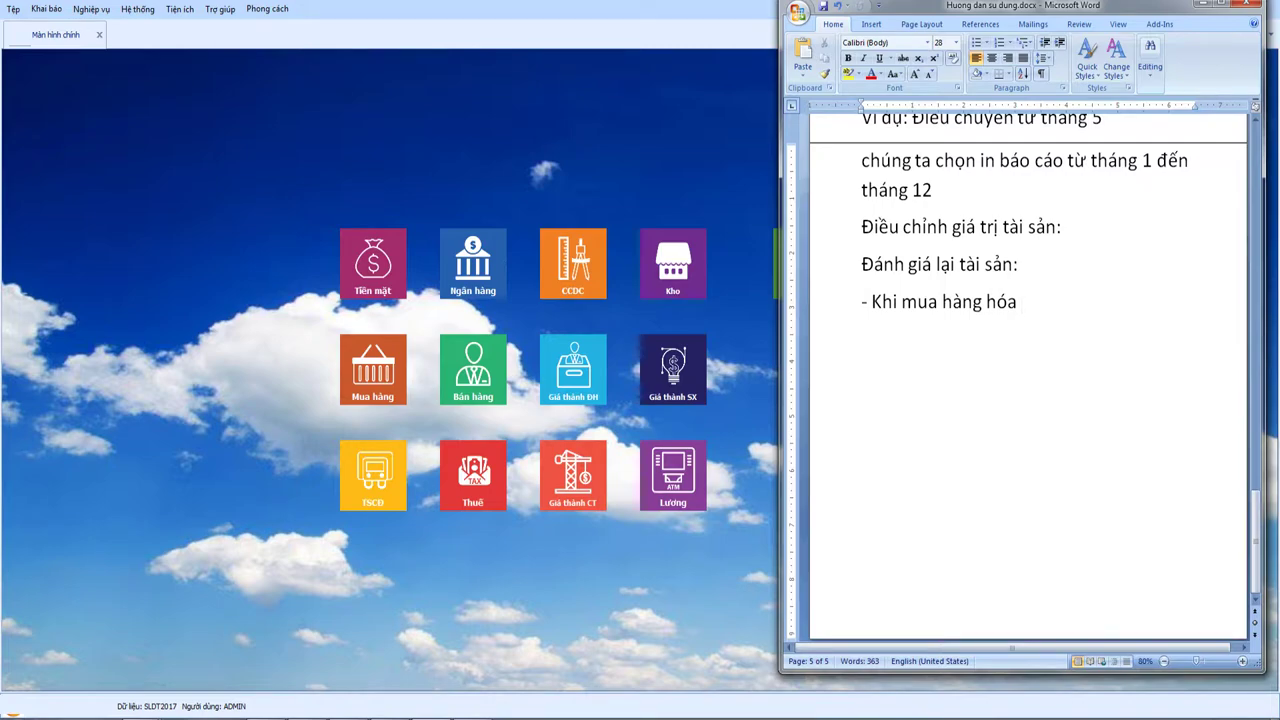
pyautogui.write(' nhập khẩu')
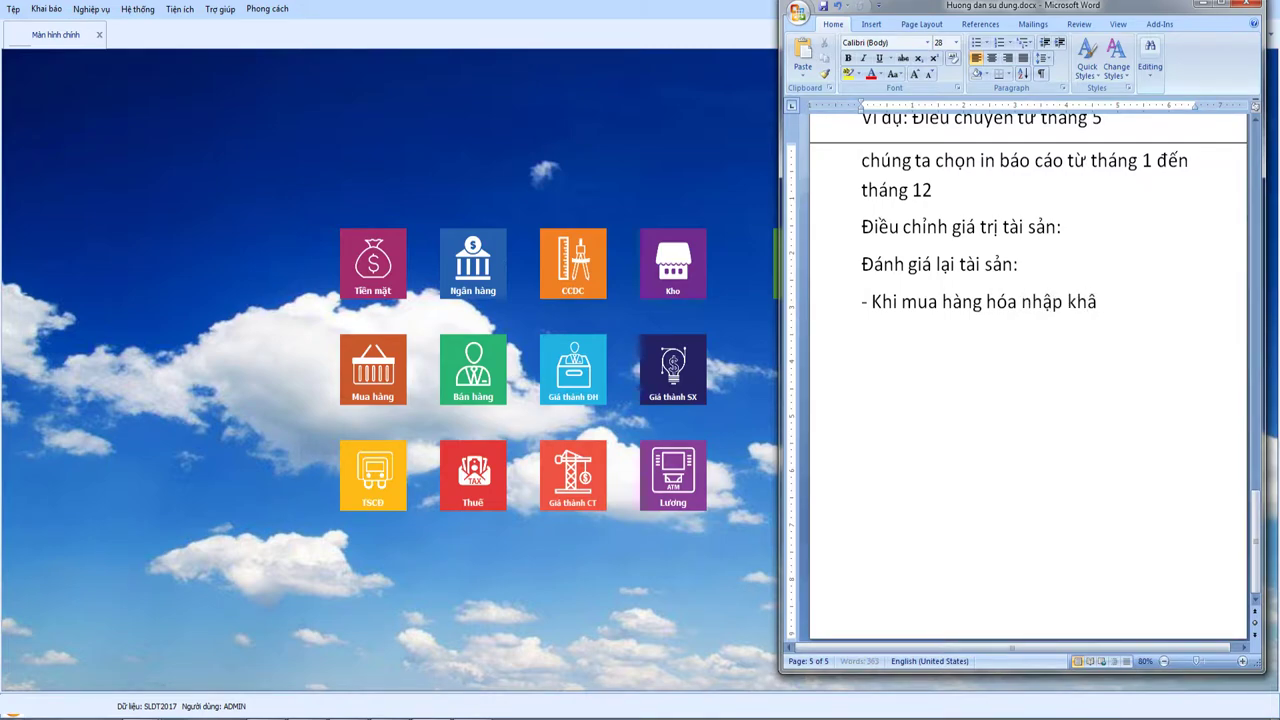
pyautogui.write(':')
pyautogui.press('Return')
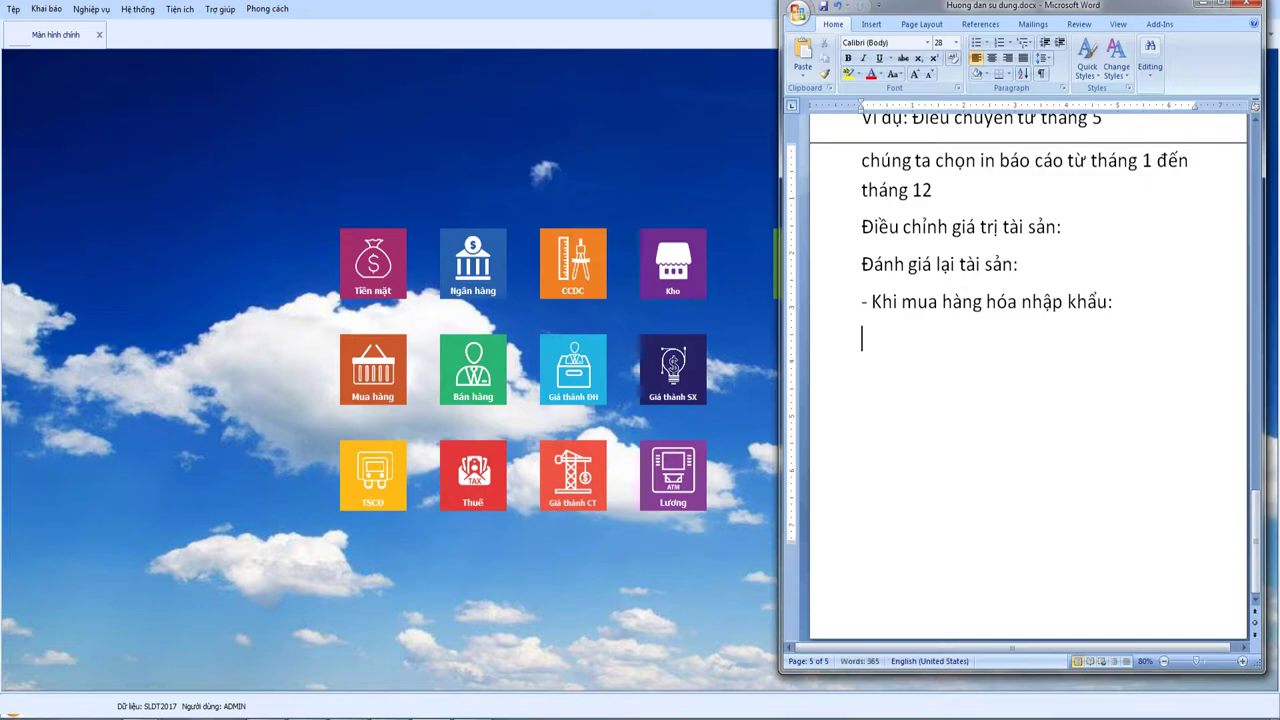
# Step: Write the line "hàng nó phát sinh 8300 Eur" under the imported goods heading
pyautogui.write('hàng')
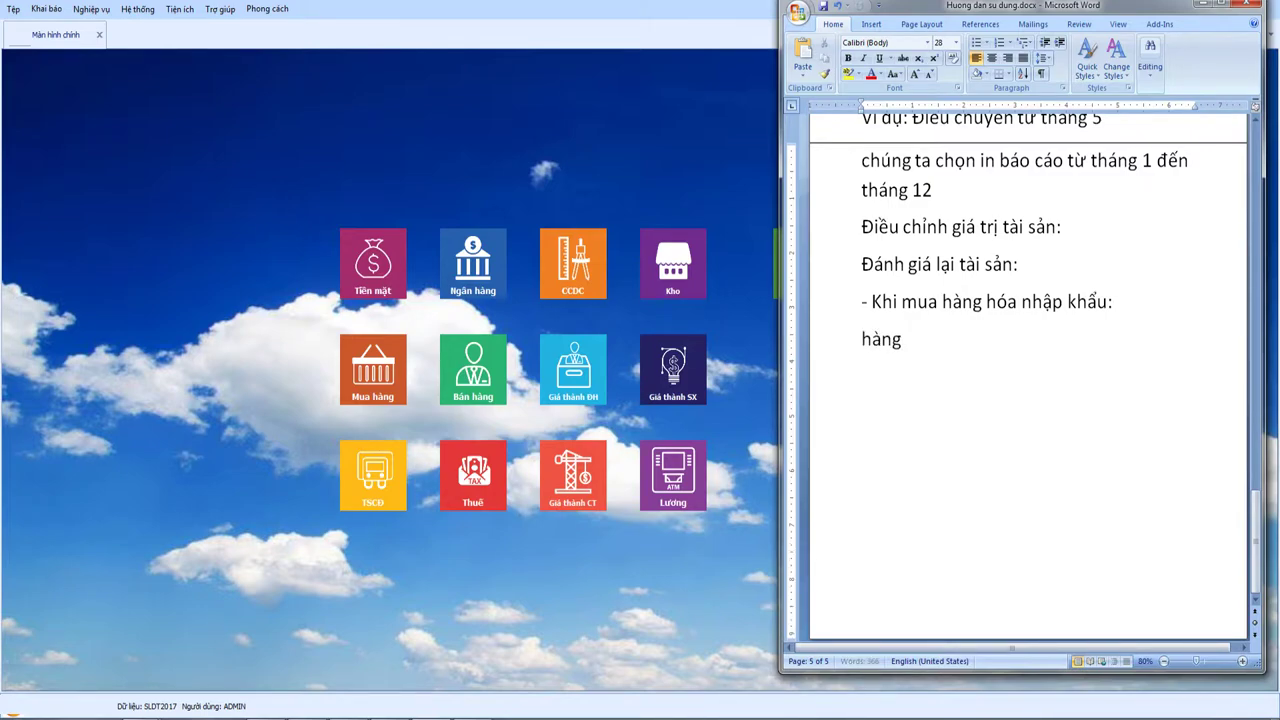
pyautogui.write(' nos phát sinh 830')
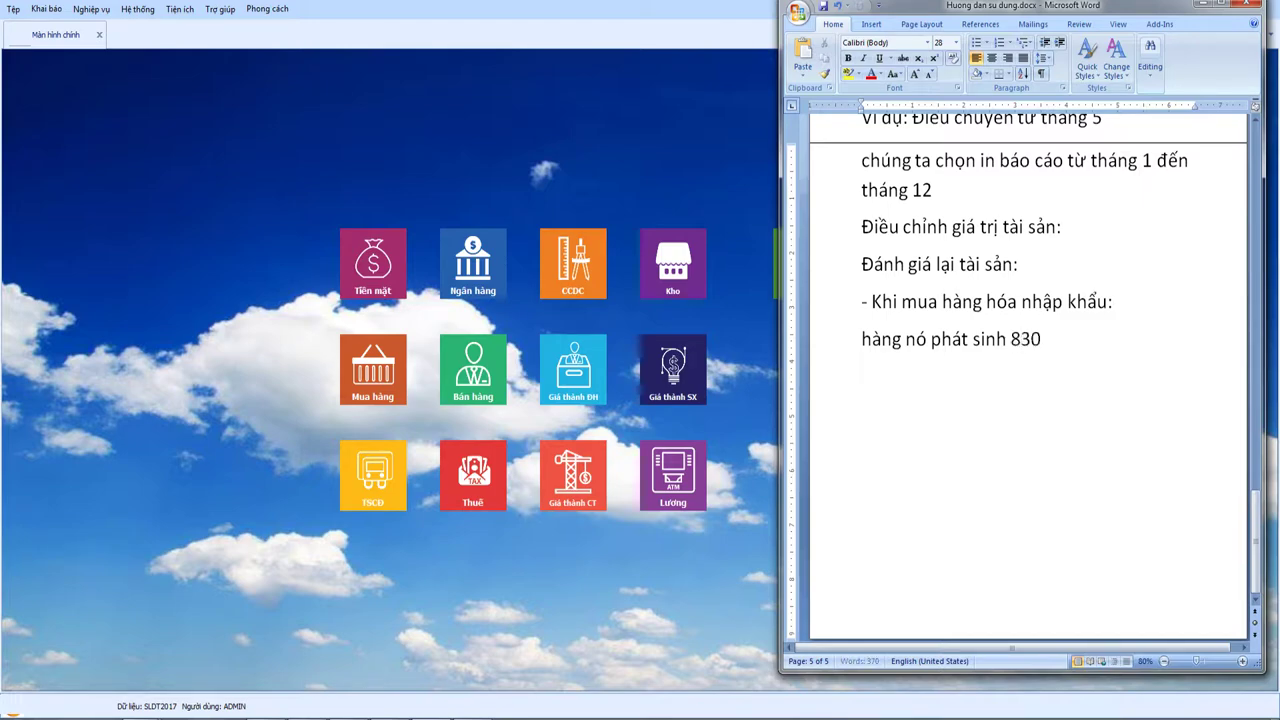
pyautogui.write('0 Eur')
pyautogui.press('Return')
# Step: Add the line "Tính ra trên tờ khai hải quan là 218.000.000 VNĐ" below the Eur amount
pyautogui.write('Tính ra')
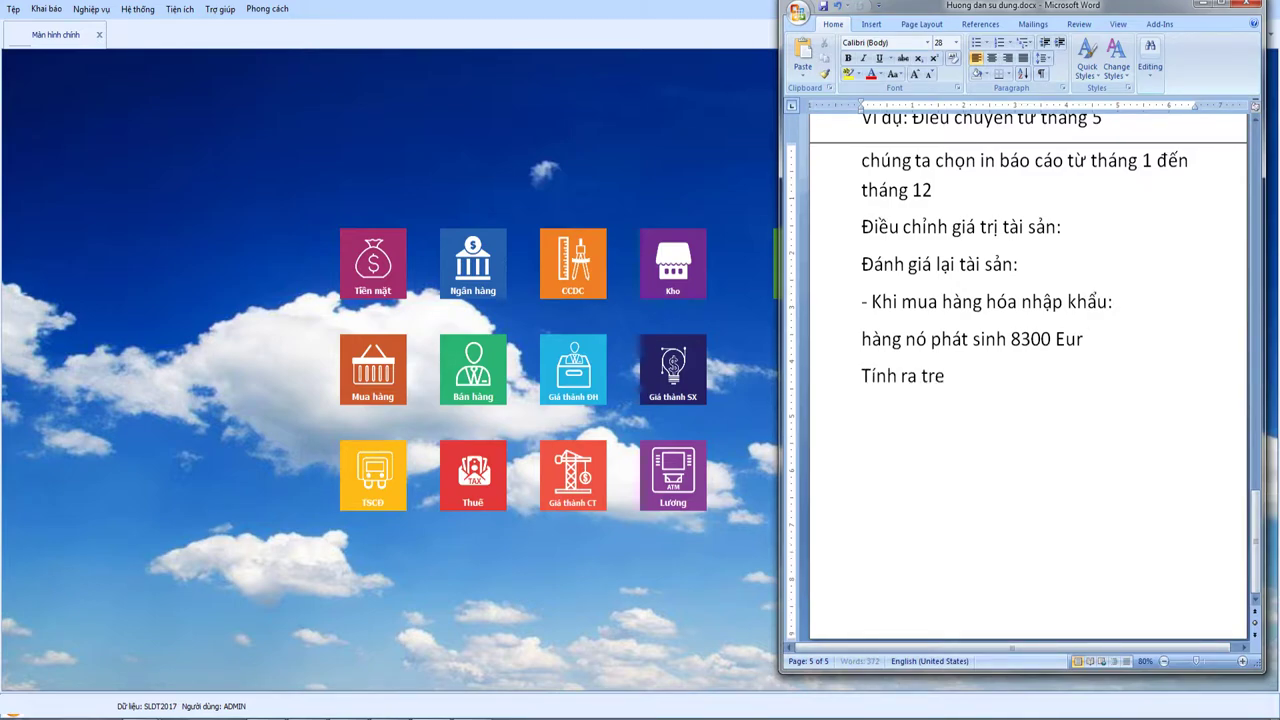
pyautogui.write(' trên tơ khai hải quan')
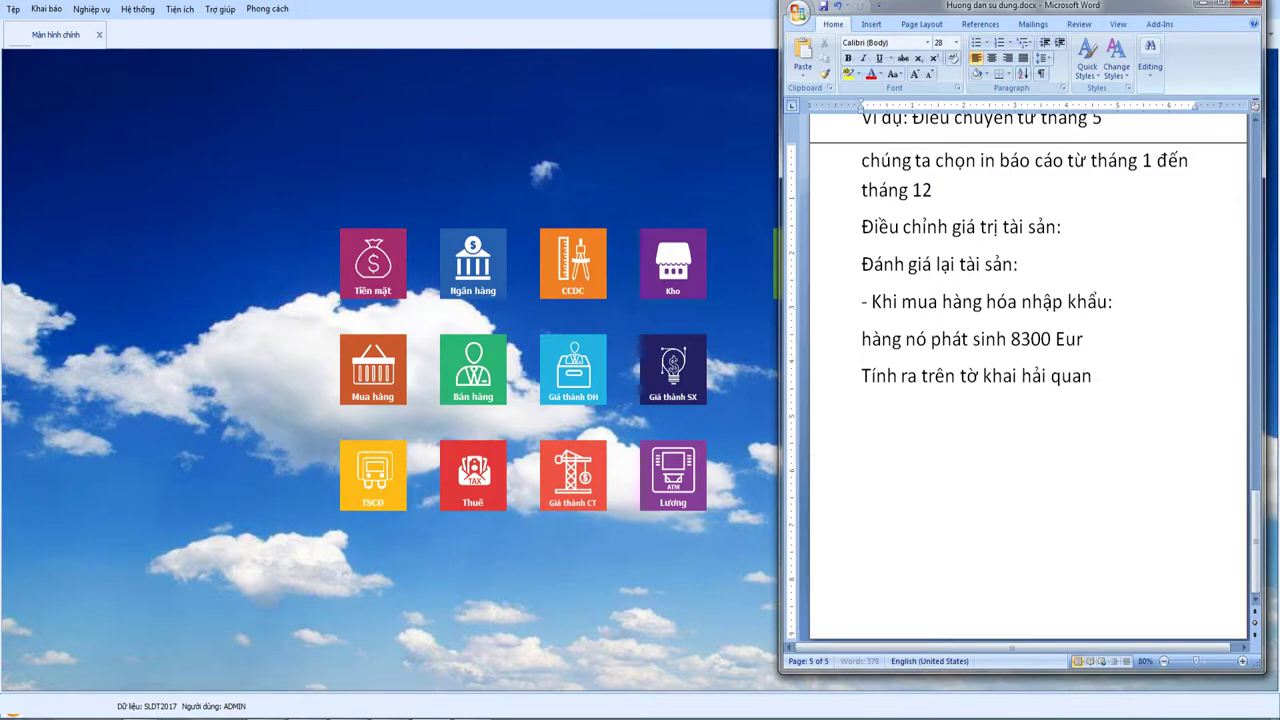
pyautogui.write(' là 218')
pyautogui.write('....')
pyautogui.press('BackSpace')
pyautogui.press('BackSpace')
pyautogui.press('BackSpace')
pyautogui.press('BackSpace')
pyautogui.write('.000.000')
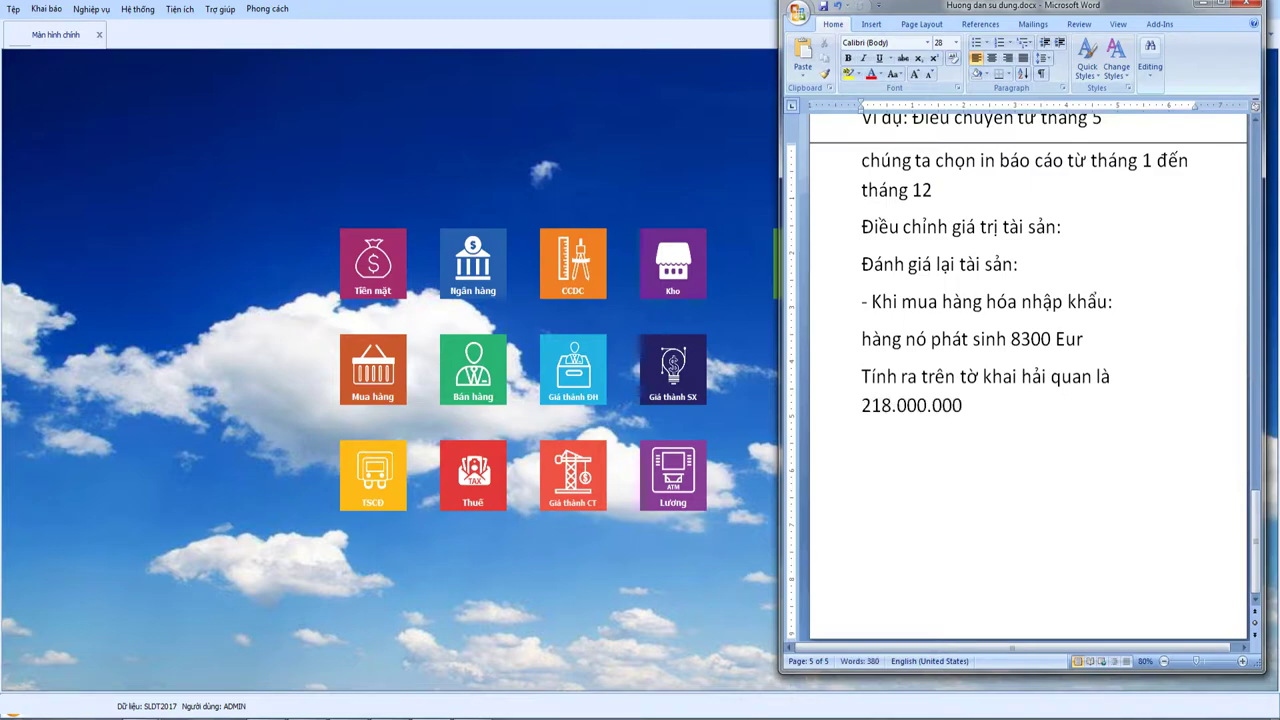
pyautogui.write(' VNĐ')
pyautogui.press('Return')
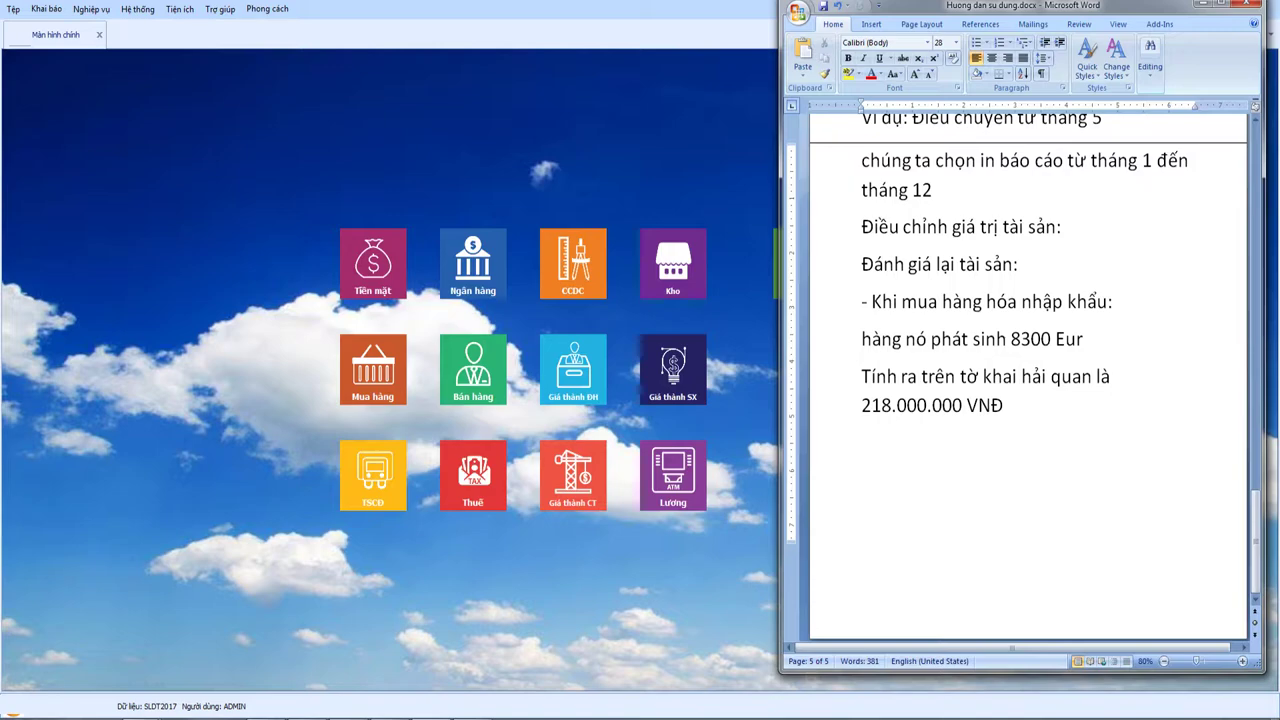
# Step: Add the line "Chi phí tính thuế là" and complete it with a copy of the 218.000.000 VNĐ amount above
pyautogui.write('Chi phí tính th')
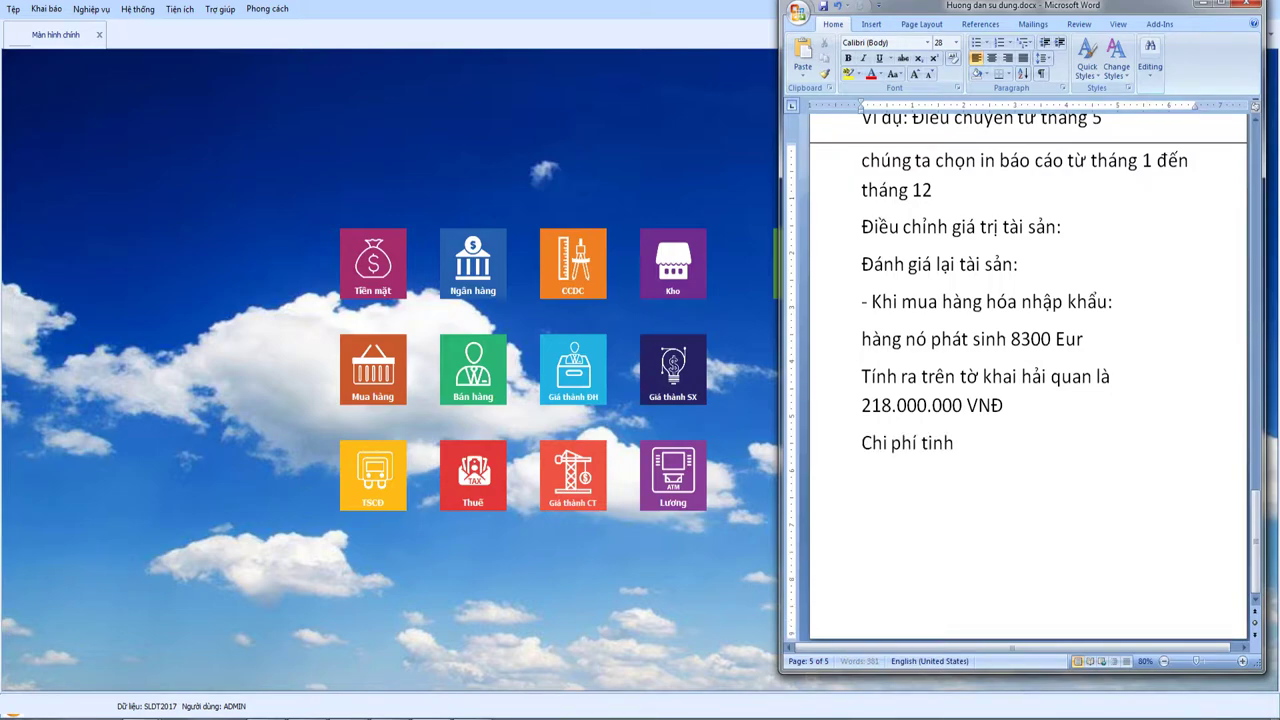
pyautogui.write('uế là')
pyautogui.moveTo(862, 402); pyautogui.dragTo(1004, 405)
pyautogui.hotkey('ctrl', 'c')
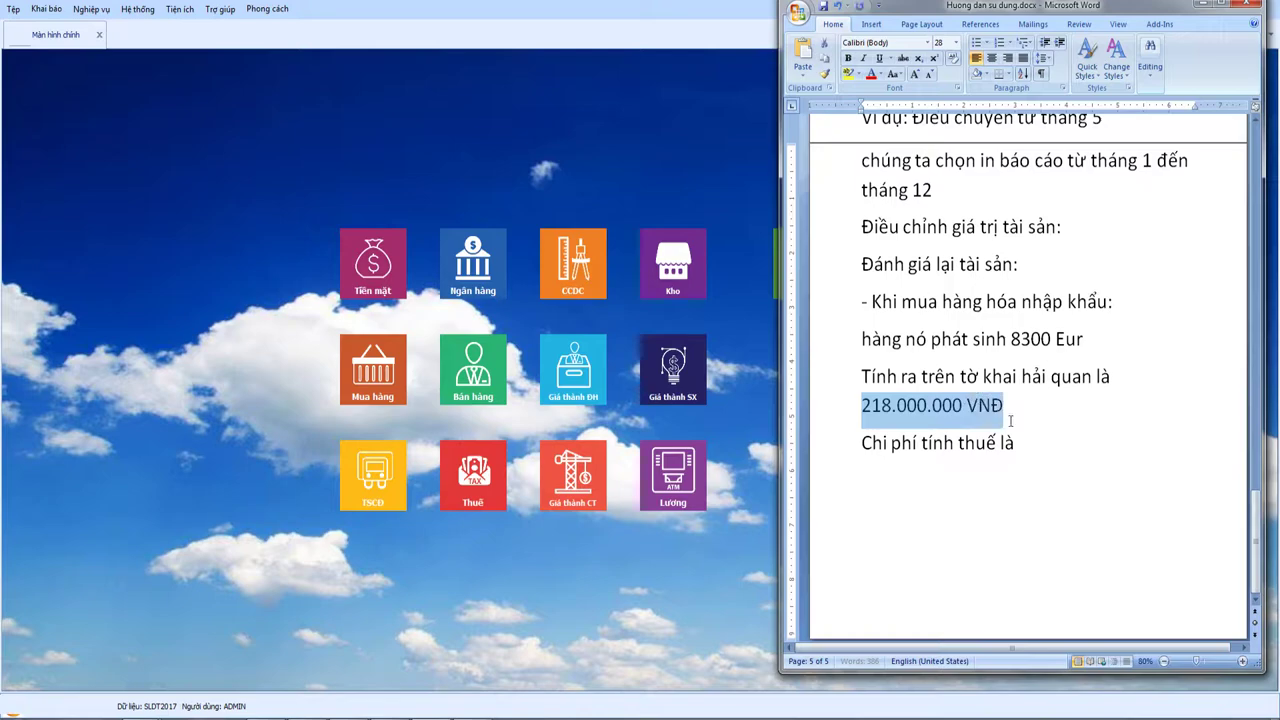
pyautogui.click(1045, 445)
pyautogui.hotkey('ctrl', 'v')
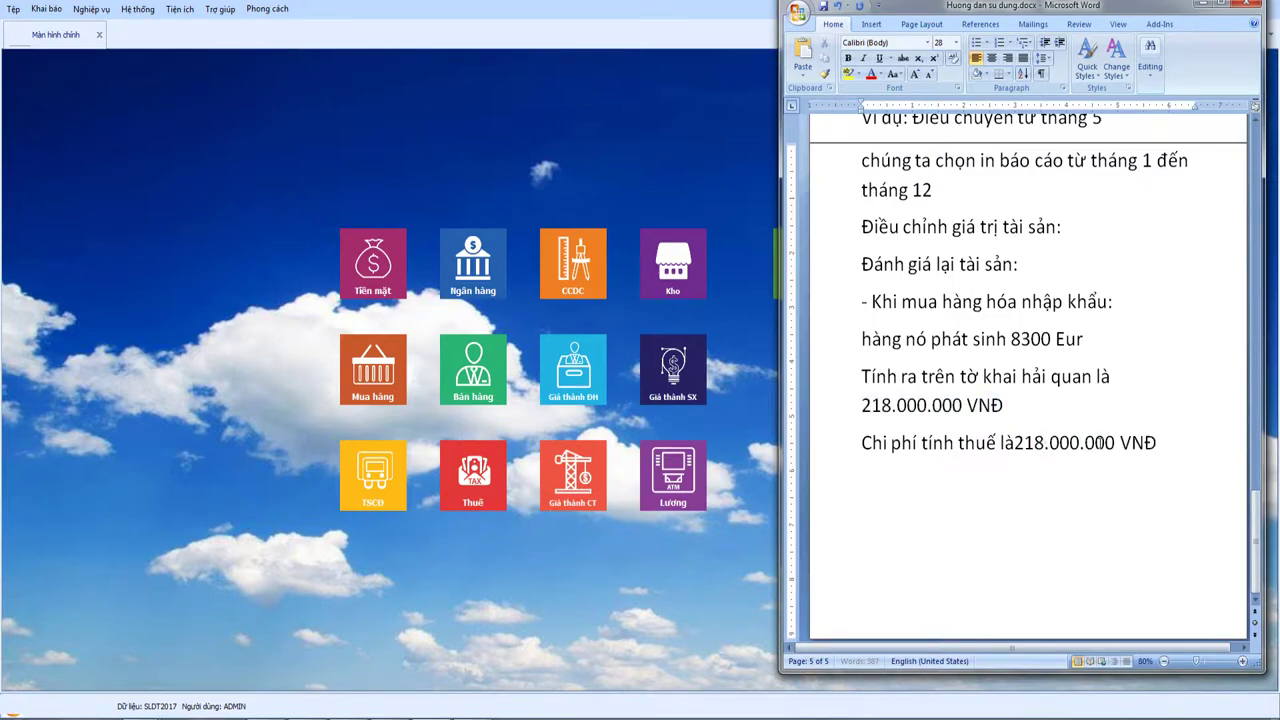
pyautogui.press('Return')
# Step: Add the VAT line "Thuế GTGT là 21.800.000 VND" at the end of the notes
pyautogui.write('Thuế GTGT là 2')
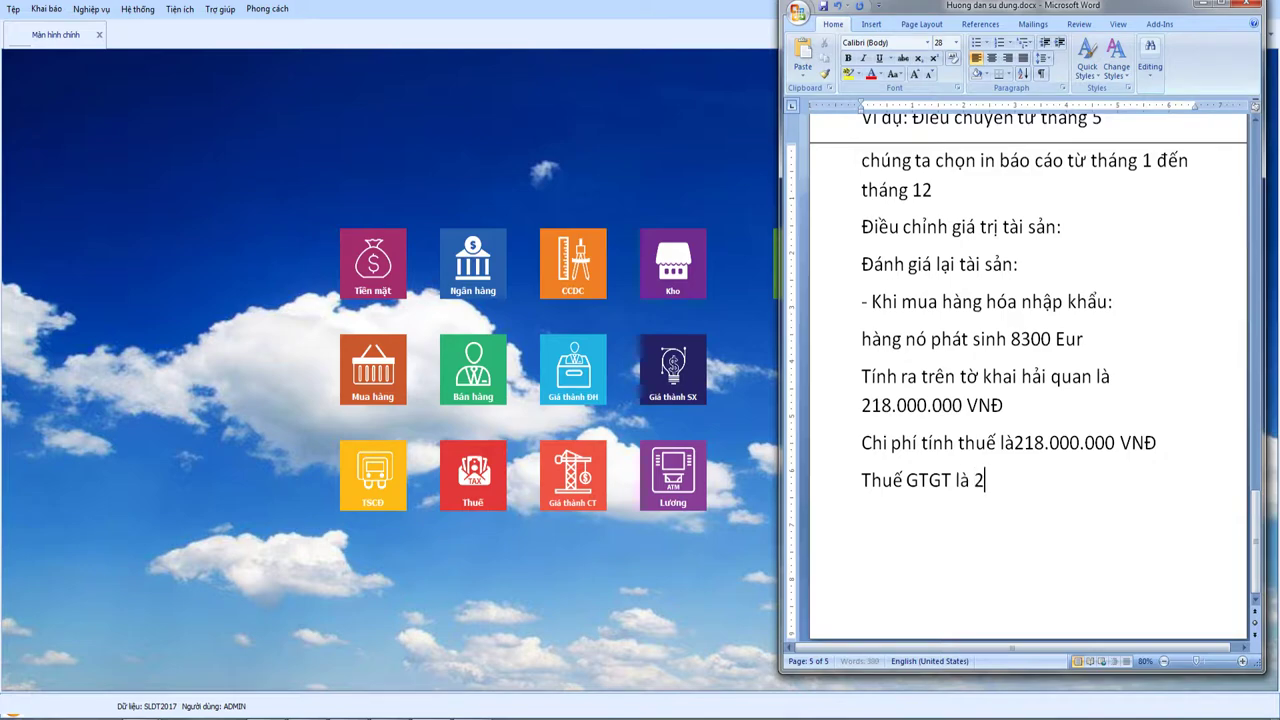
pyautogui.write('1.800.00')
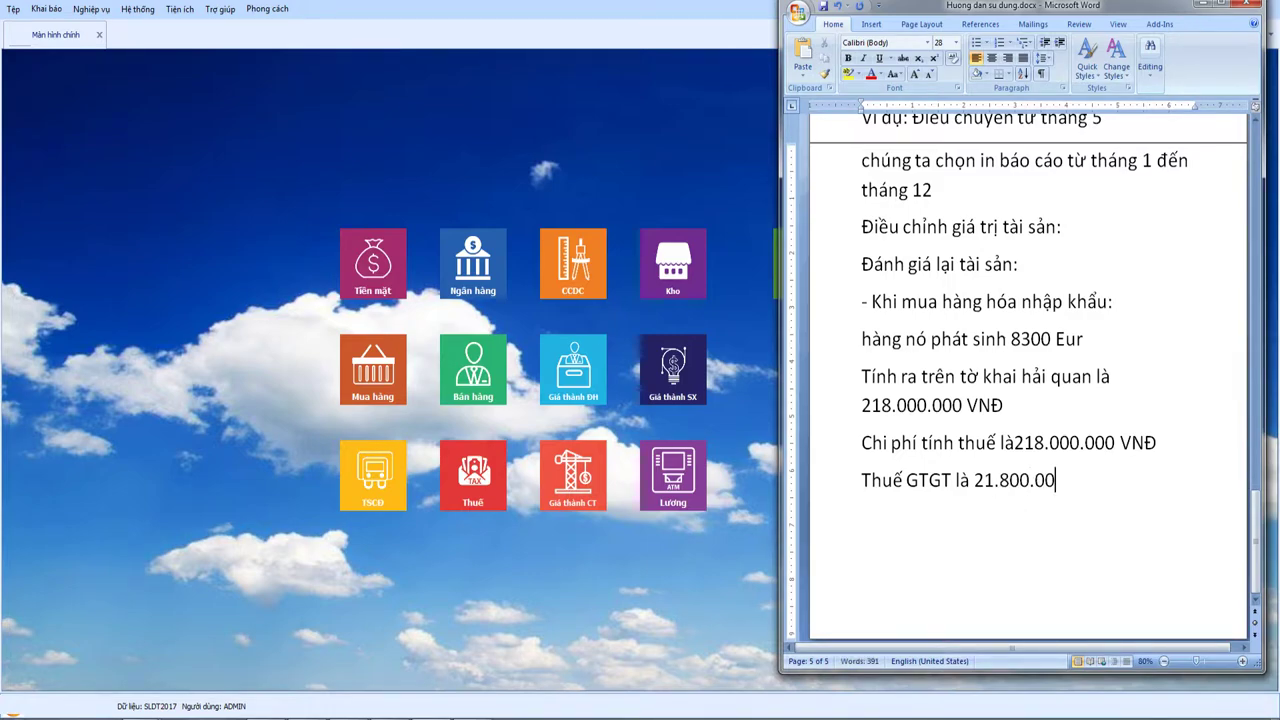
pyautogui.write('0')
pyautogui.write(' VND')
pyautogui.press('Return')
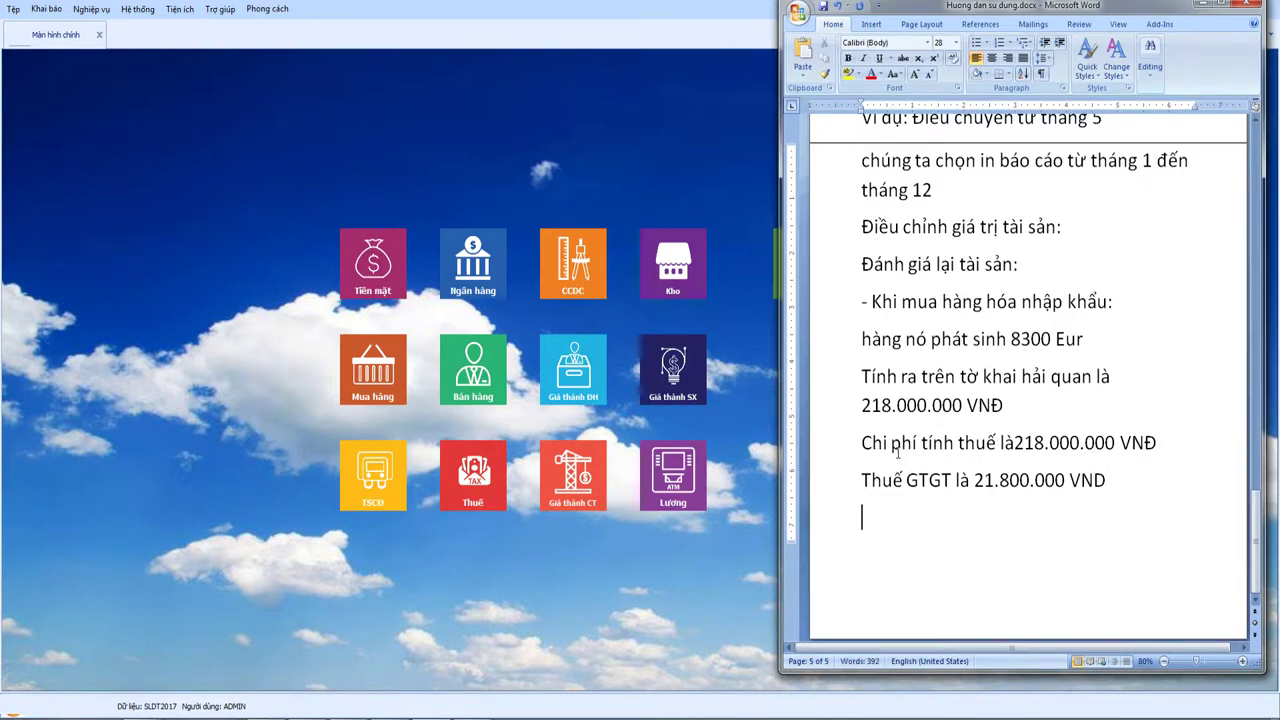
# Step: Switch to the accounting software and create a new purchase voucher in the Mua hàng list
pyautogui.click(385, 376)
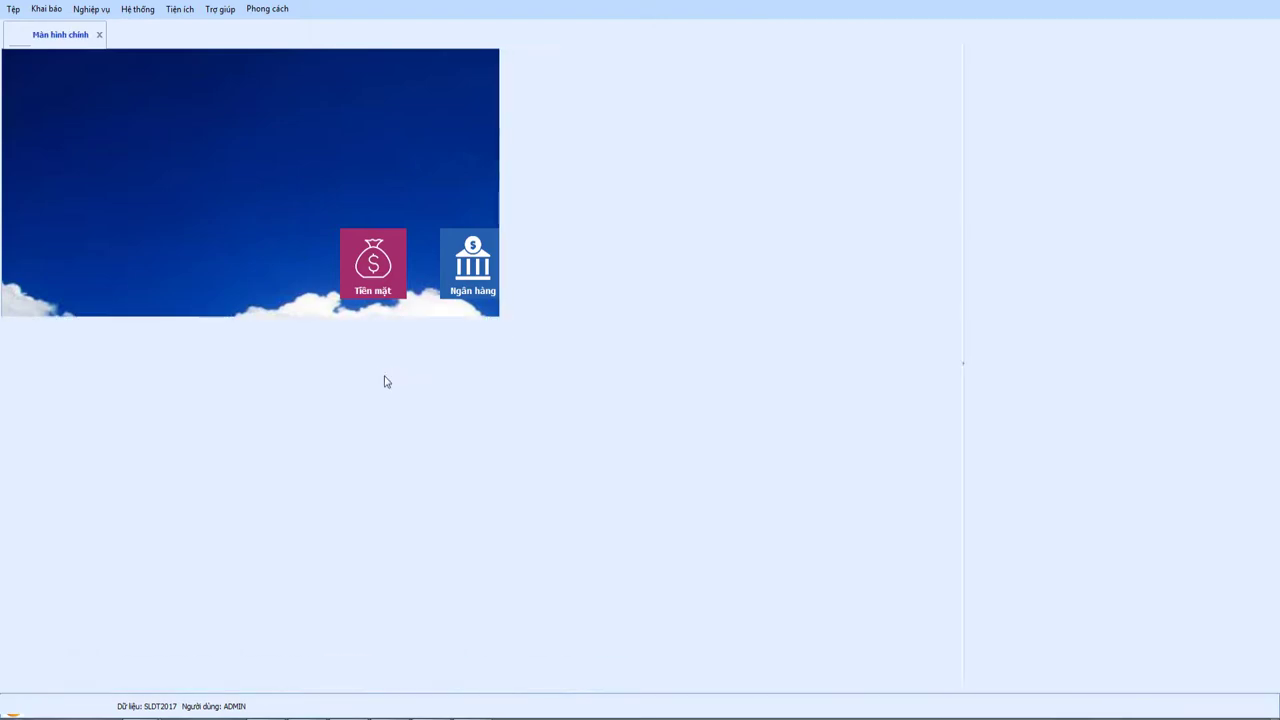
pyautogui.click(441, 257)
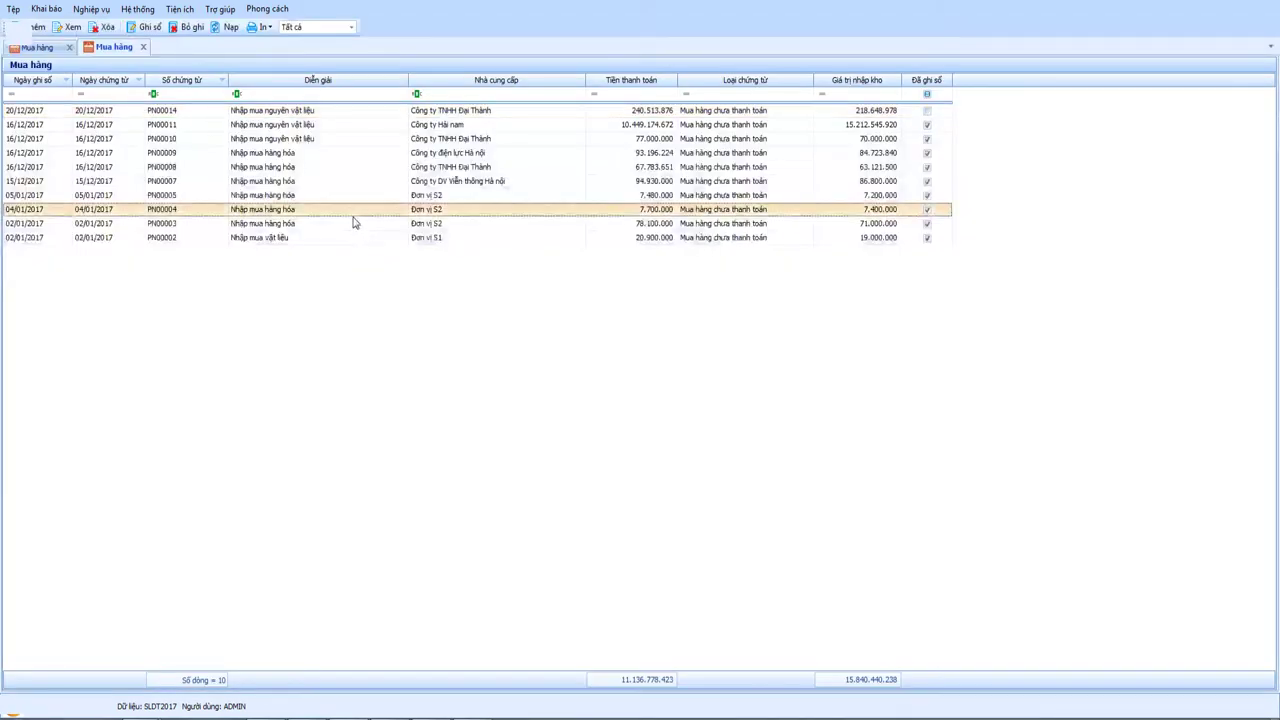
pyautogui.rightClick(352, 222)
pyautogui.click(382, 226)
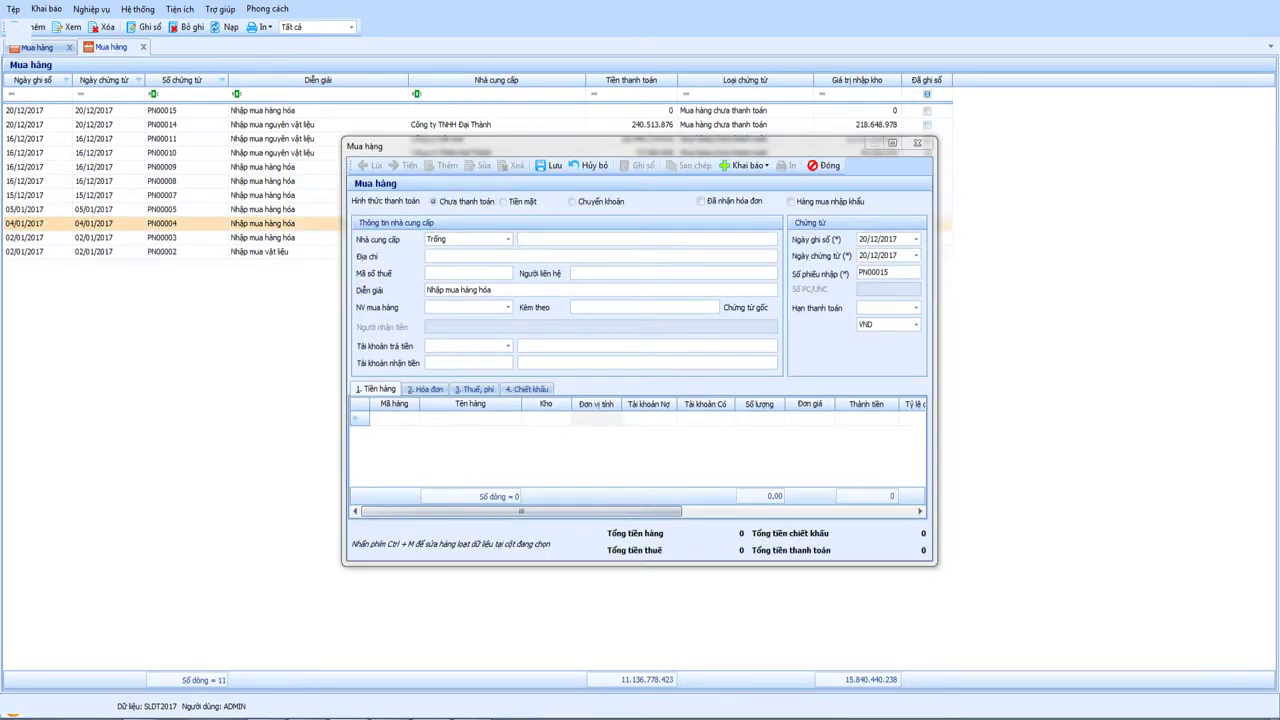
# Step: Switch to Calculator and divide 218000000 by 8300 to get the EUR exchange rate, keeping the calculator clear of the notes
pyautogui.hotkey('alt', 'Tab')
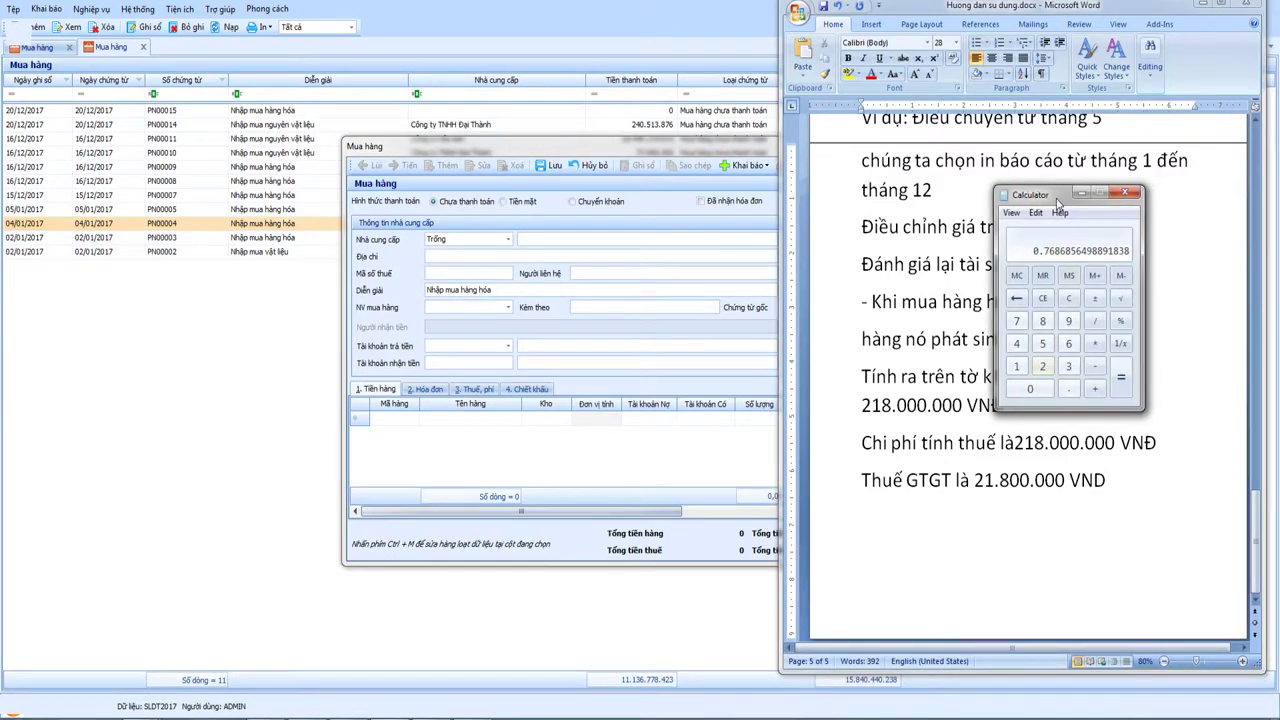
pyautogui.moveTo(1052, 190); pyautogui.dragTo(725, 247)
pyautogui.click(831, 292)
pyautogui.write('218000000')
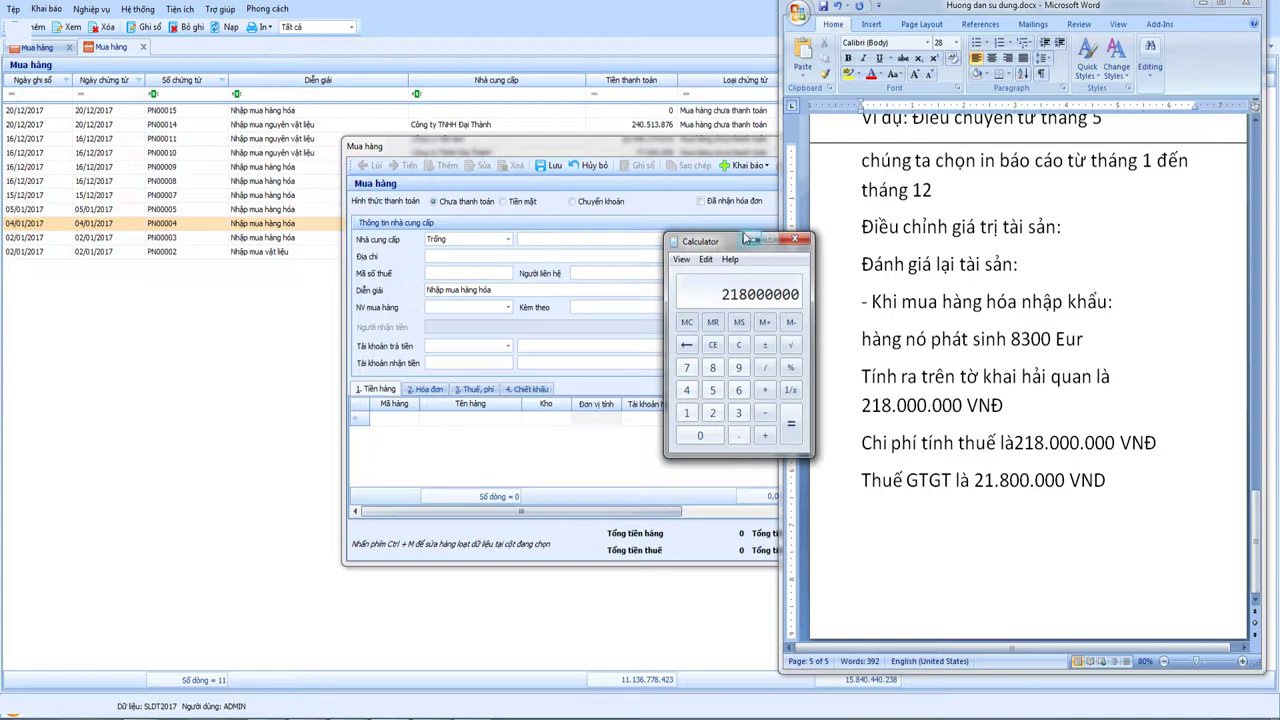
pyautogui.press('/')
pyautogui.write('8300')
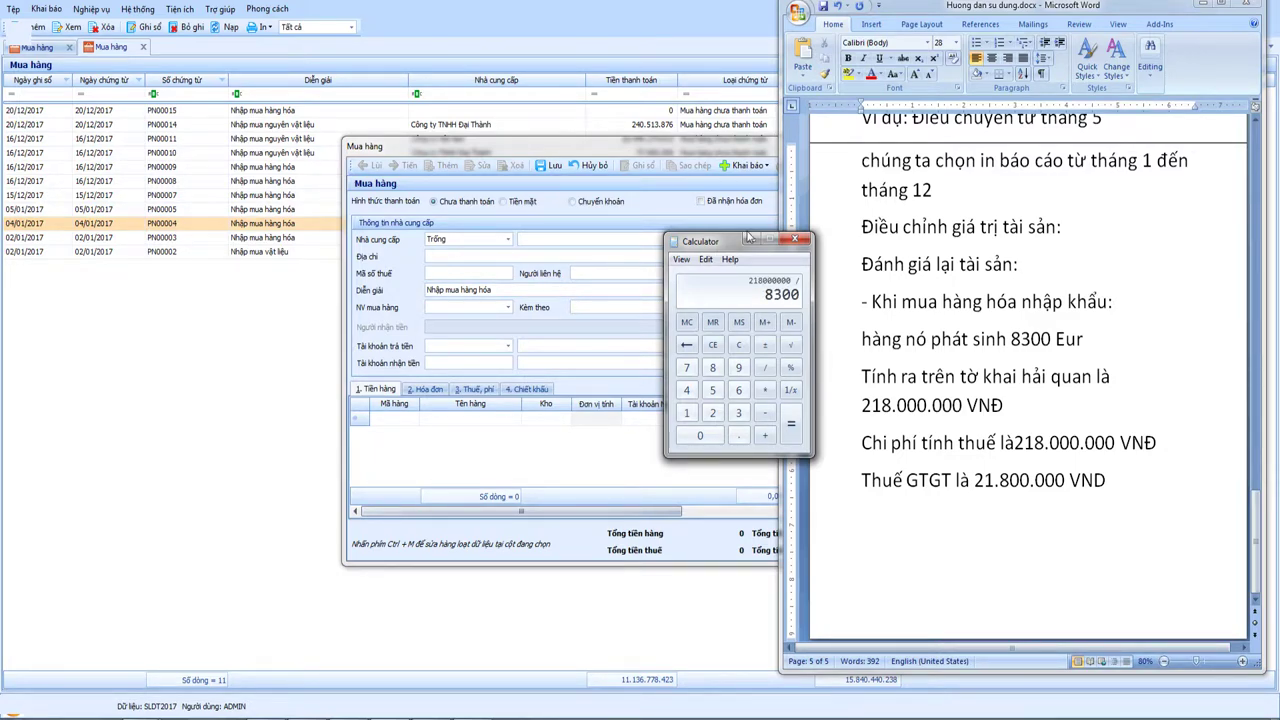
pyautogui.press('Return')
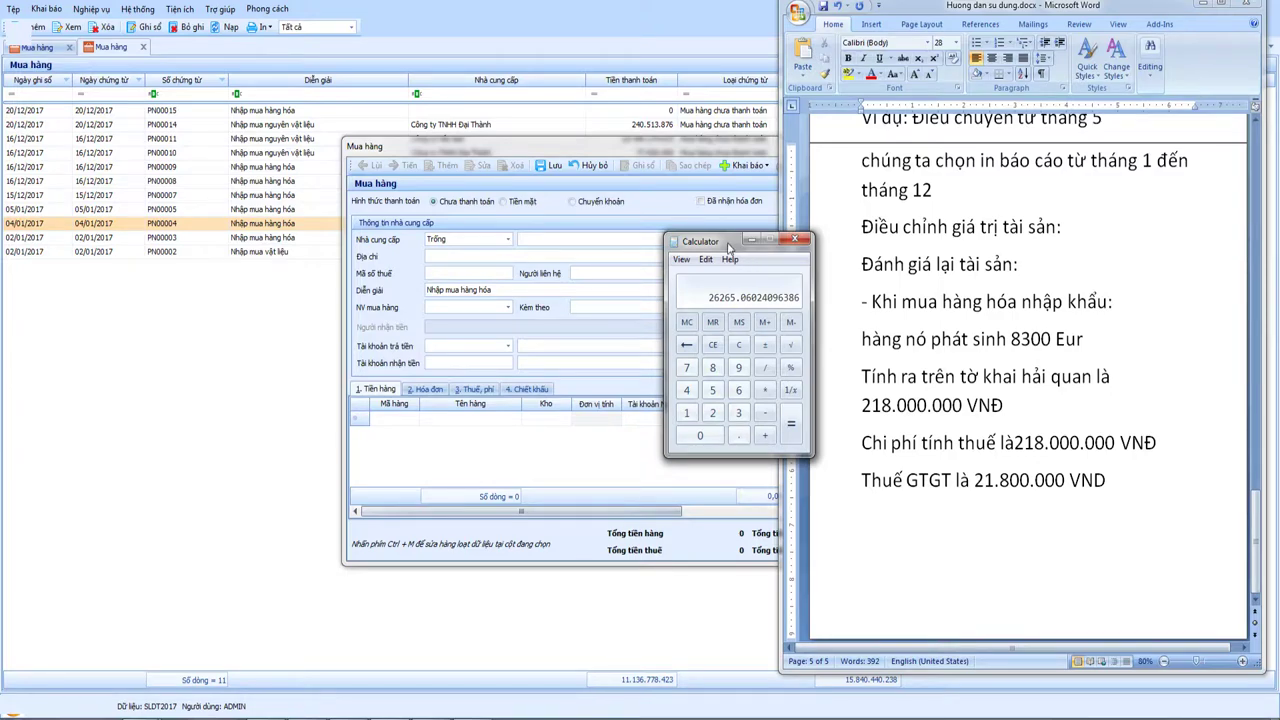
pyautogui.moveTo(748, 238); pyautogui.dragTo(897, 253)
# Step: Mark the new purchase voucher as Đã nhận hóa đơn and Hàng mua nhập khẩu
pyautogui.moveTo(549, 150); pyautogui.dragTo(497, 153)
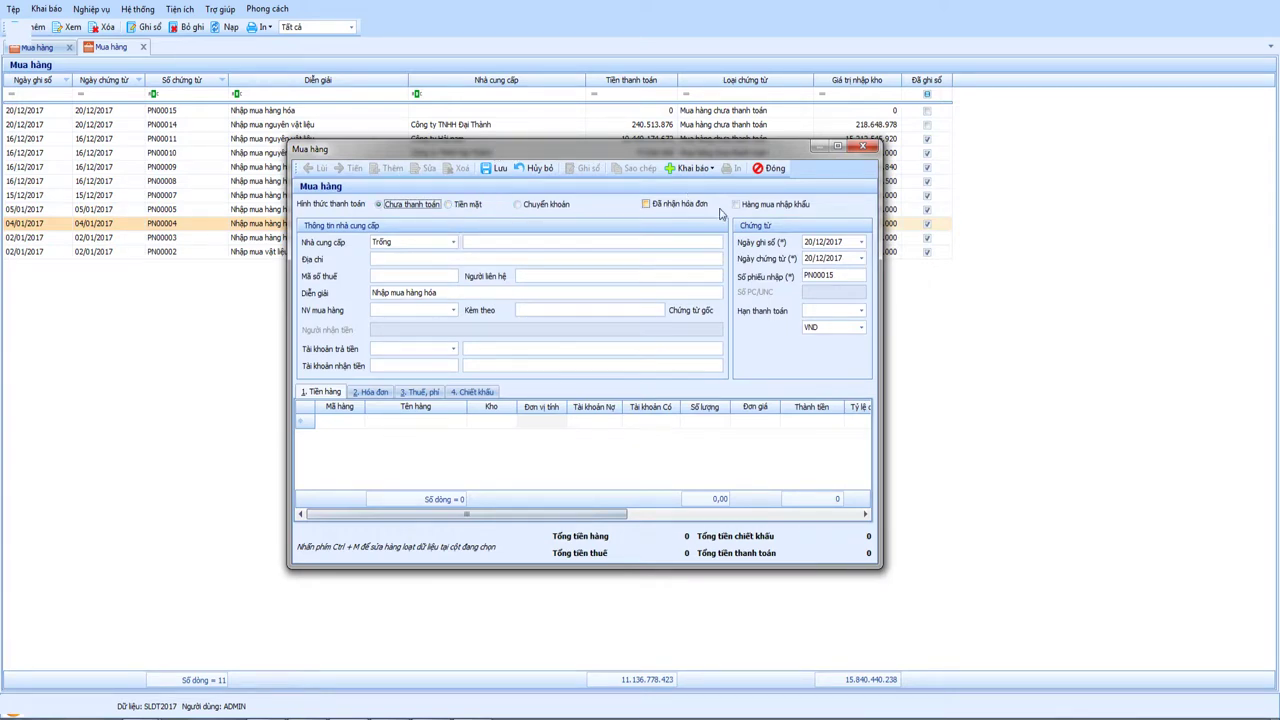
pyautogui.click(659, 207)
pyautogui.click(738, 206)
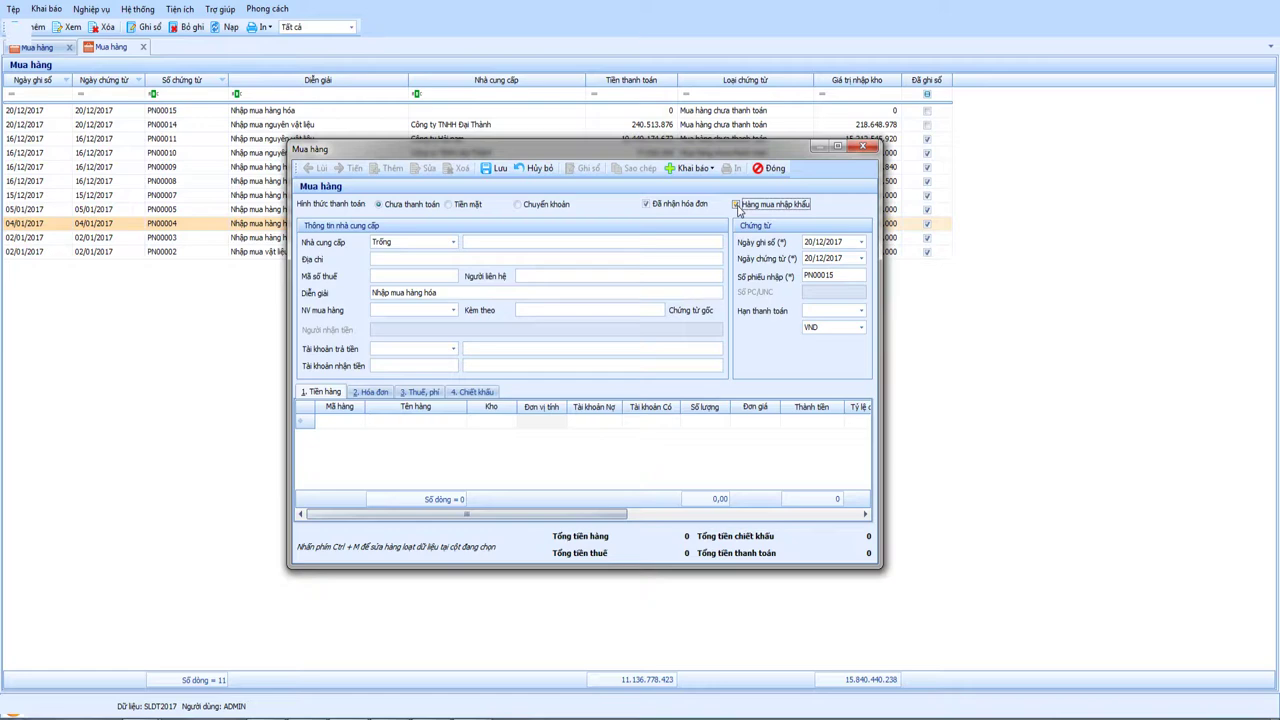
# Step: Choose Công ty Hải nam as the voucher's supplier and keep the remaining supplier details as filled in
pyautogui.click(453, 242)
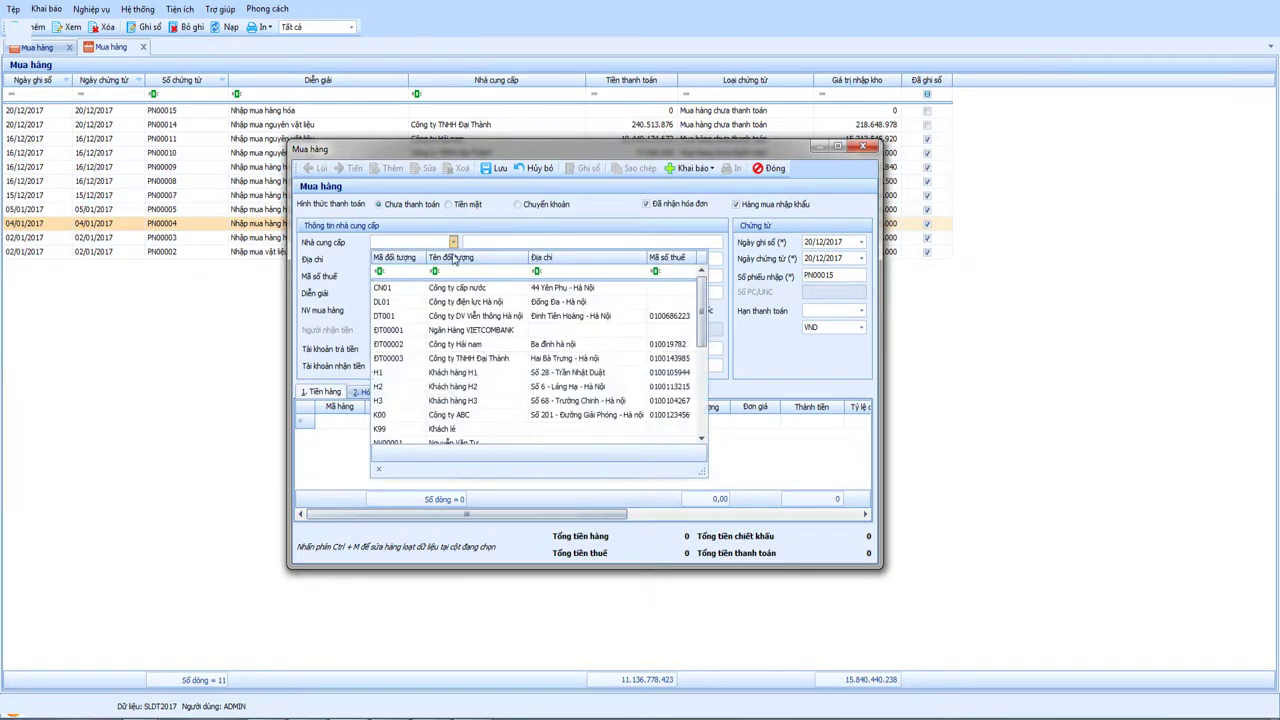
pyautogui.click(480, 345)
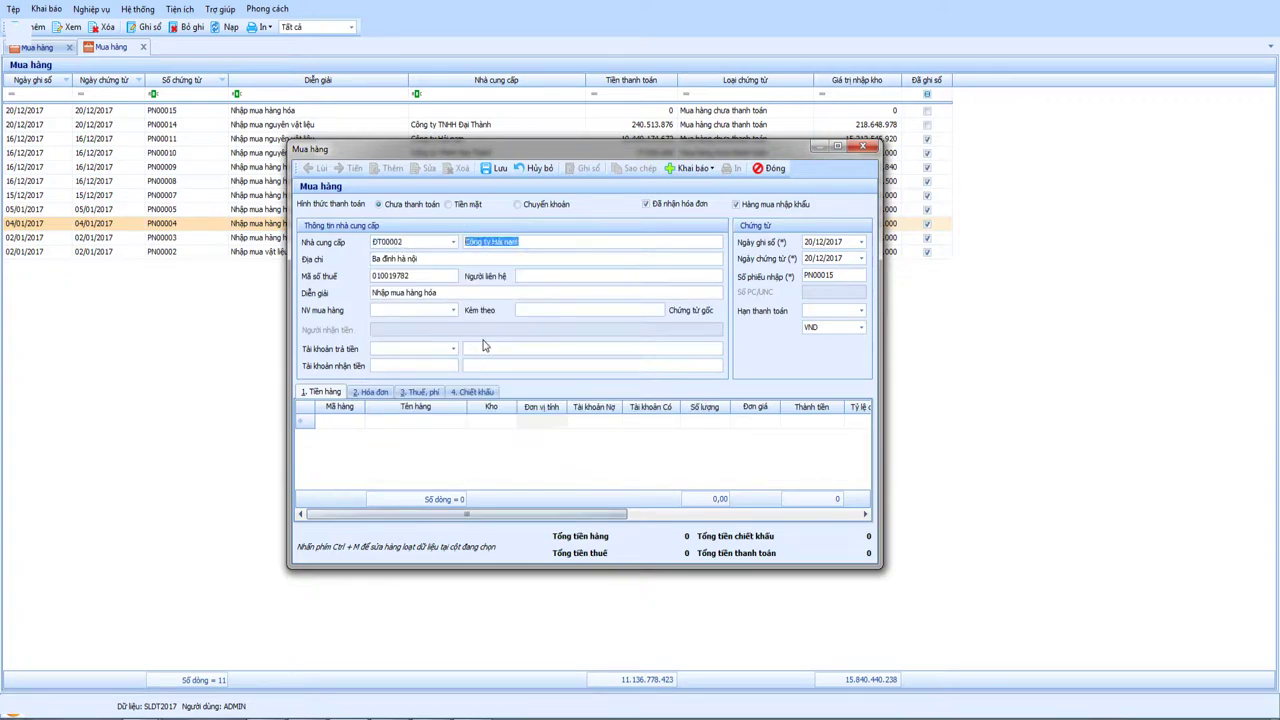
pyautogui.press('Tab')
pyautogui.press('Tab')
pyautogui.press('Tab')
pyautogui.press('Tab')
pyautogui.press('Tab')
pyautogui.press('Tab')
# Step: Set the voucher's currency to EUR and its exchange rate to the calculated 26.265,0602
pyautogui.click(860, 327)
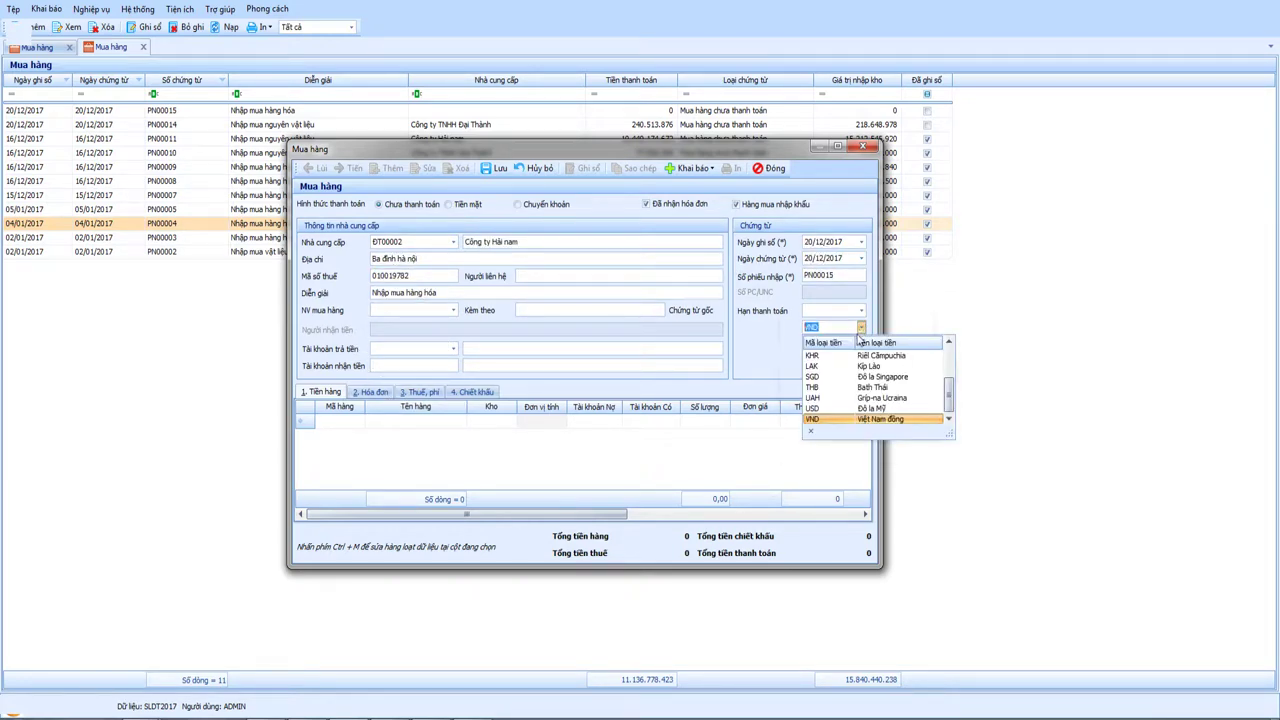
pyautogui.scroll(2, 836, 377)
pyautogui.click(832, 377)
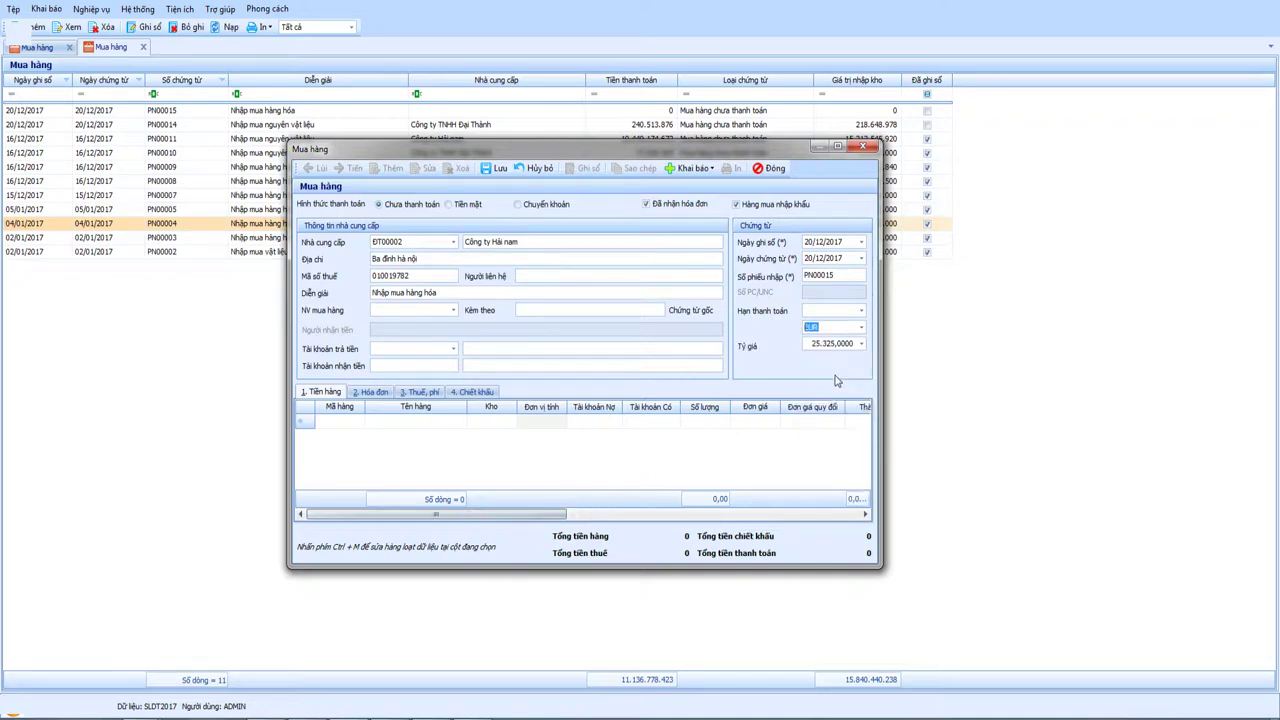
pyautogui.press('F12')
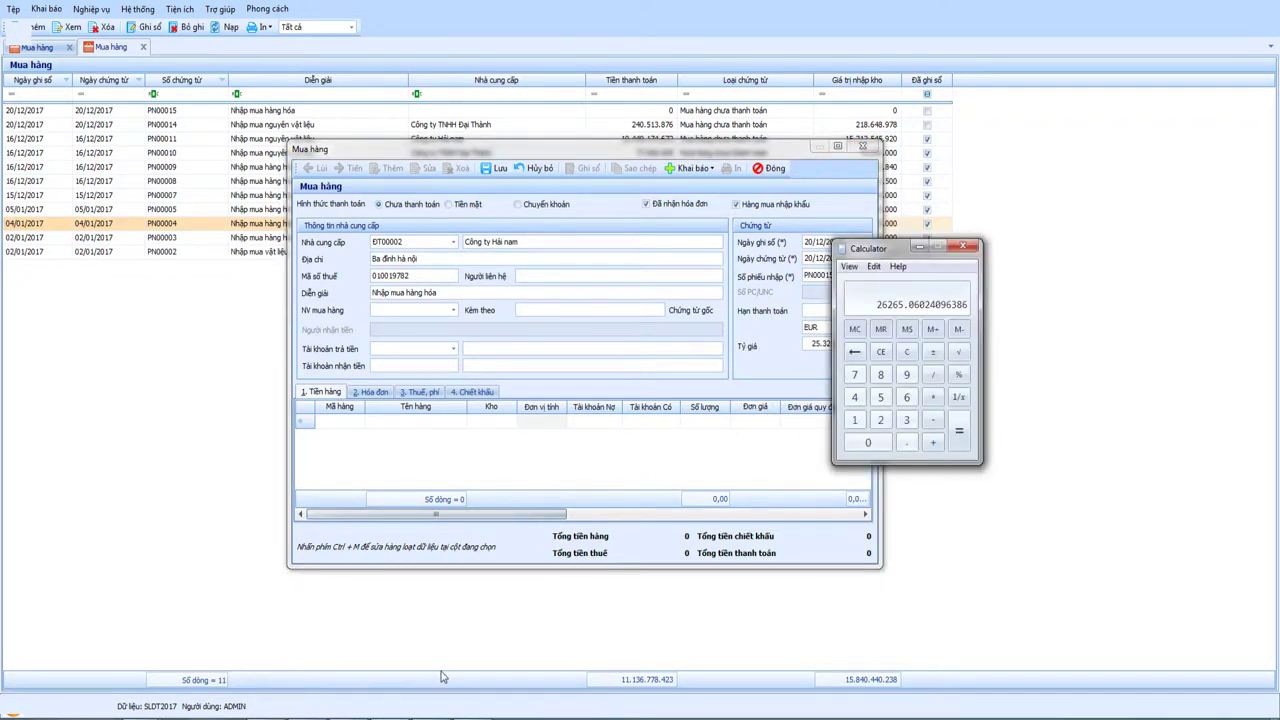
pyautogui.moveTo(893, 250); pyautogui.dragTo(955, 244)
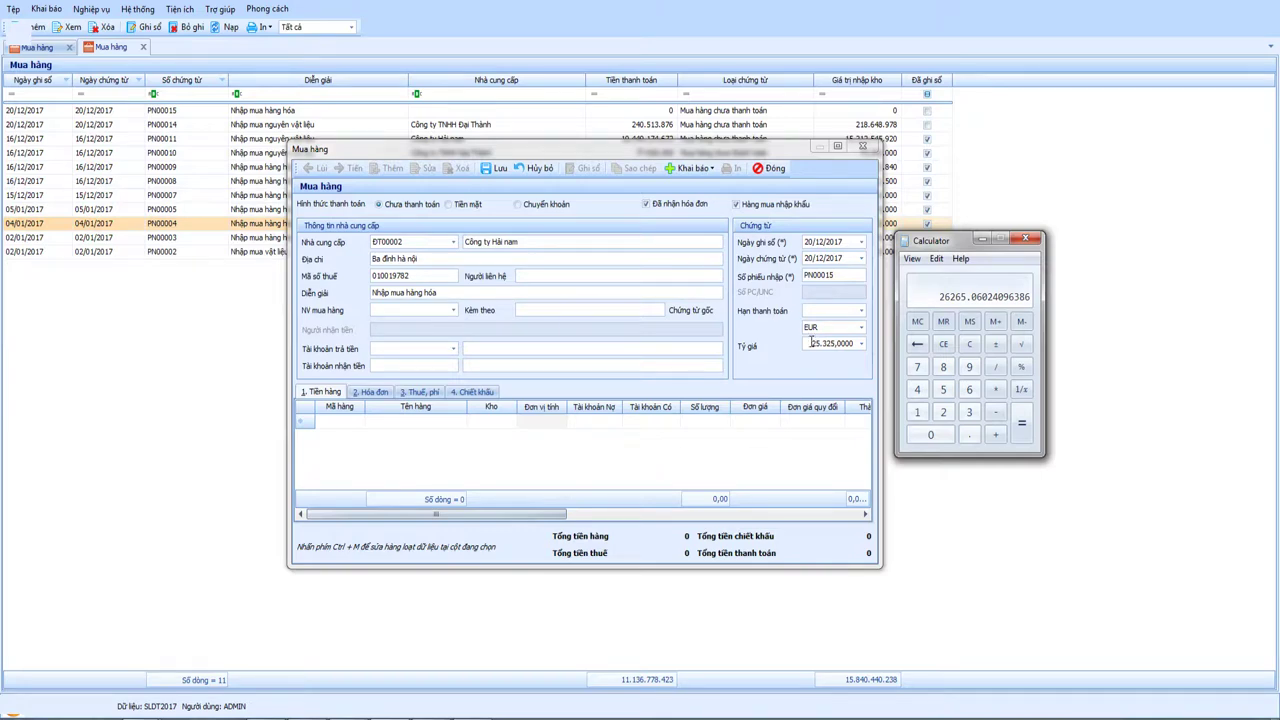
pyautogui.click(812, 342)
pyautogui.write('26.2')
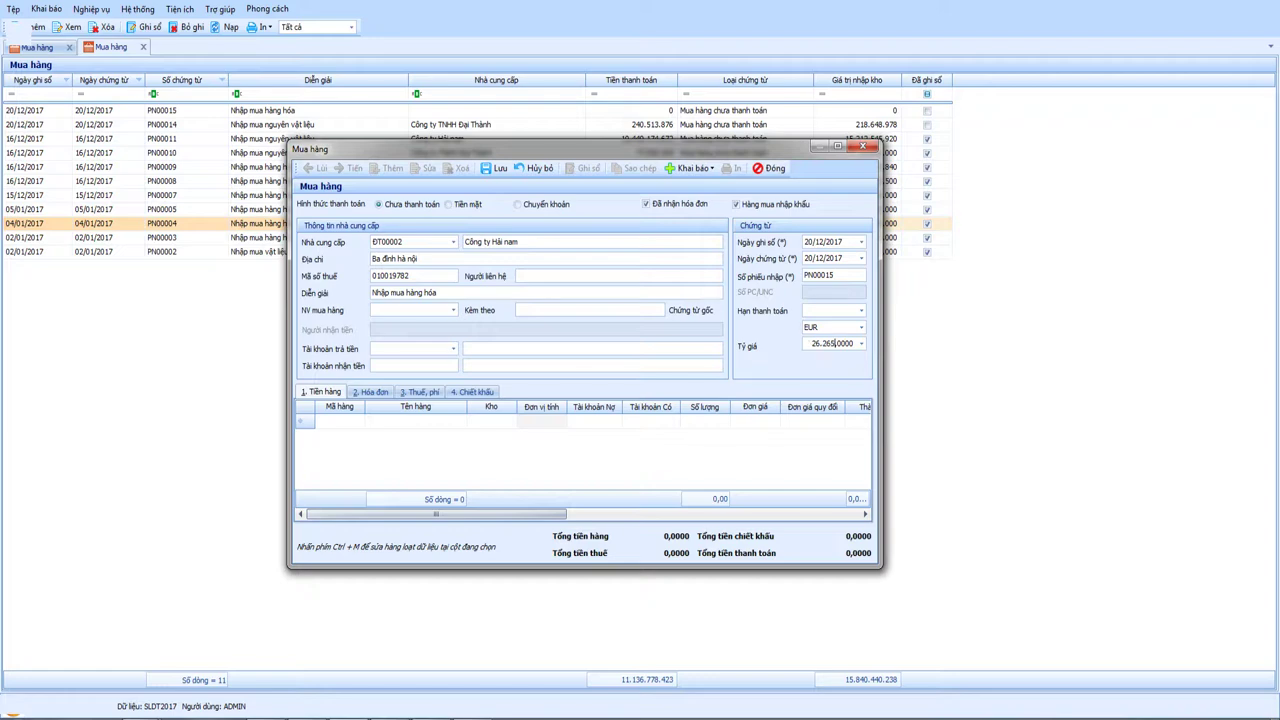
pyautogui.write('65,0602')
# Step: Add item VT00002 (Hàng hóa 002) as the first goods line and proceed to its debit account
pyautogui.click(340, 421)
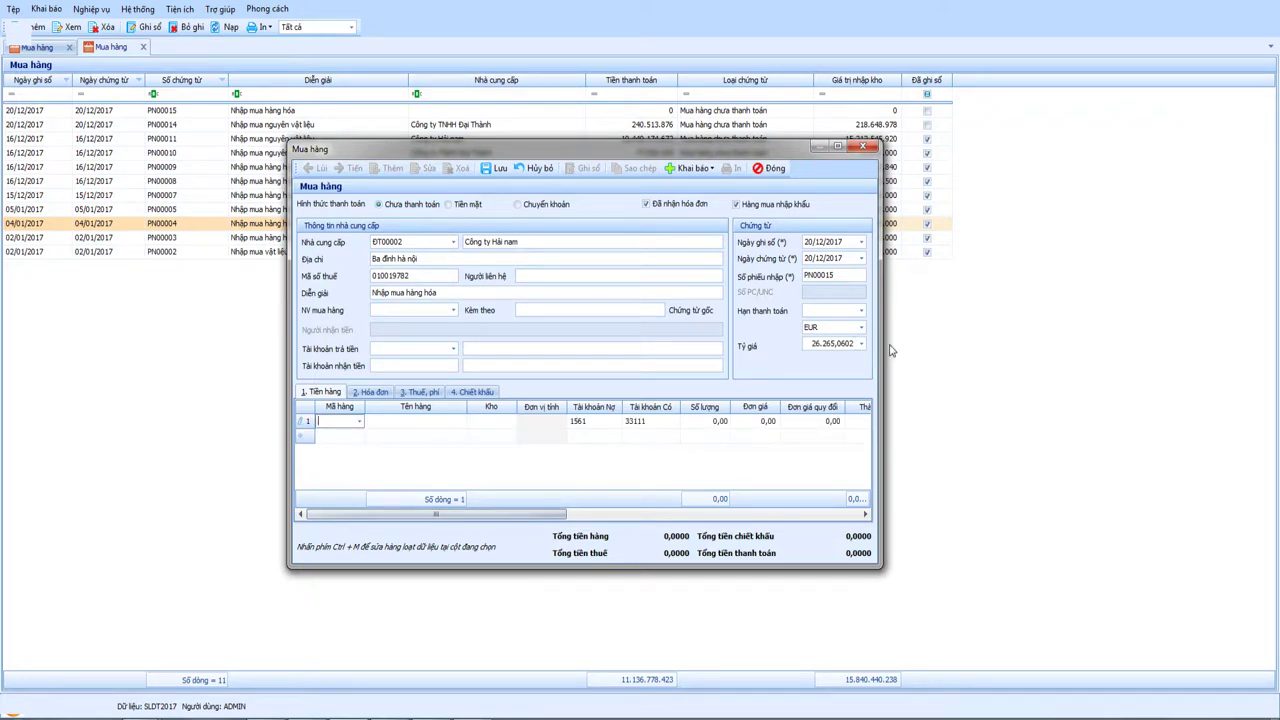
pyautogui.click(359, 421)
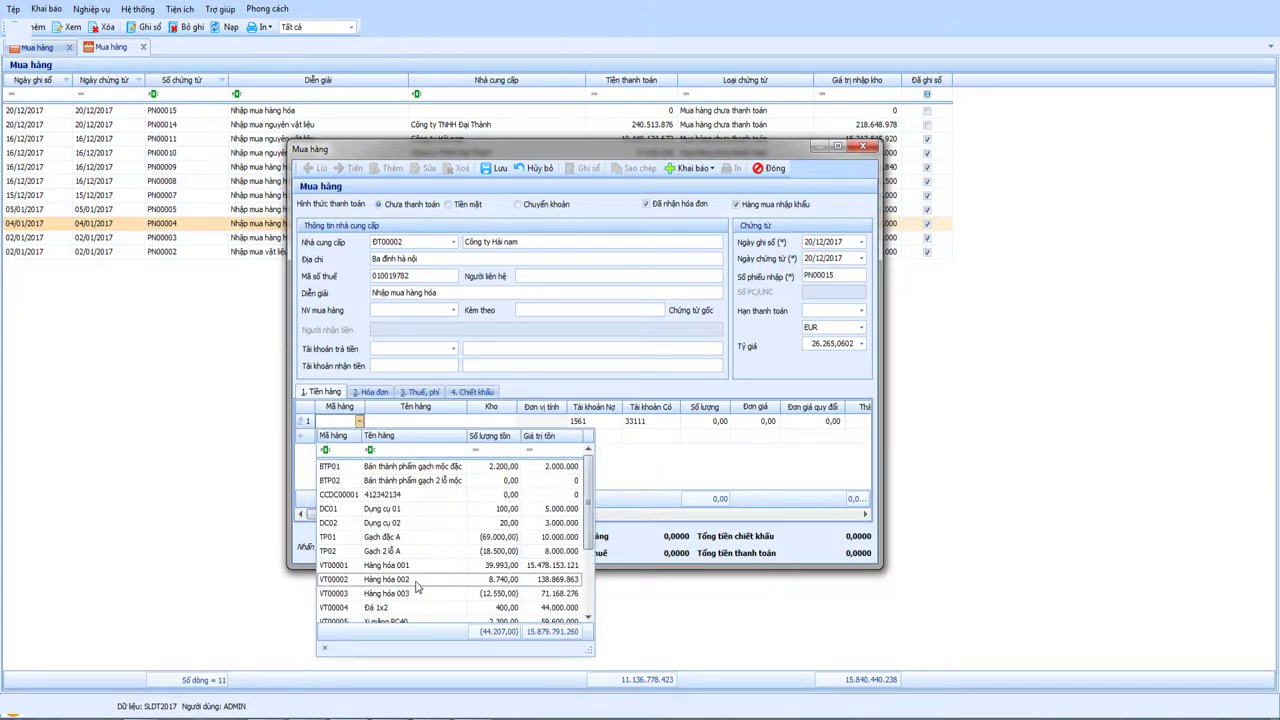
pyautogui.click(416, 580)
pyautogui.press('Tab')
pyautogui.press('Tab')
pyautogui.press('Tab')
pyautogui.press('Tab')
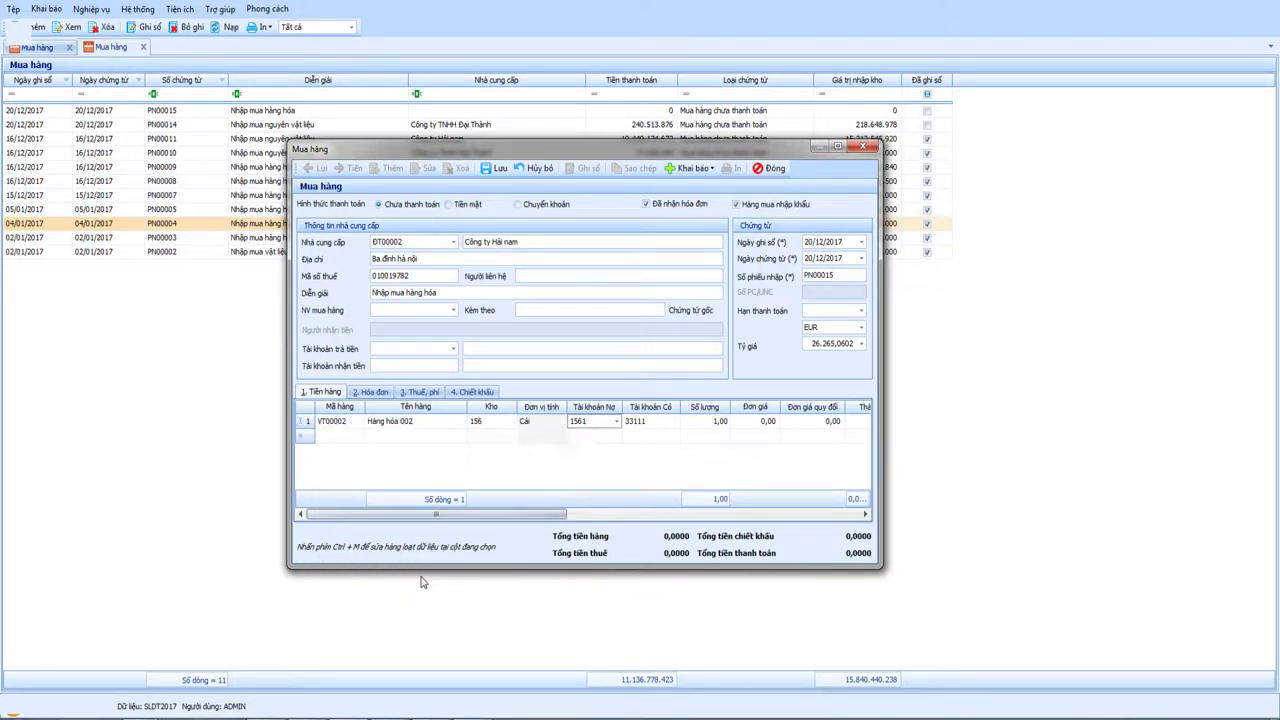
# Step: Set the VT00002 goods line's unit price to 8.300 EUR and its converted unit price to 218.000.000
pyautogui.press('Tab')
pyautogui.press('Tab')
pyautogui.press('Tab')
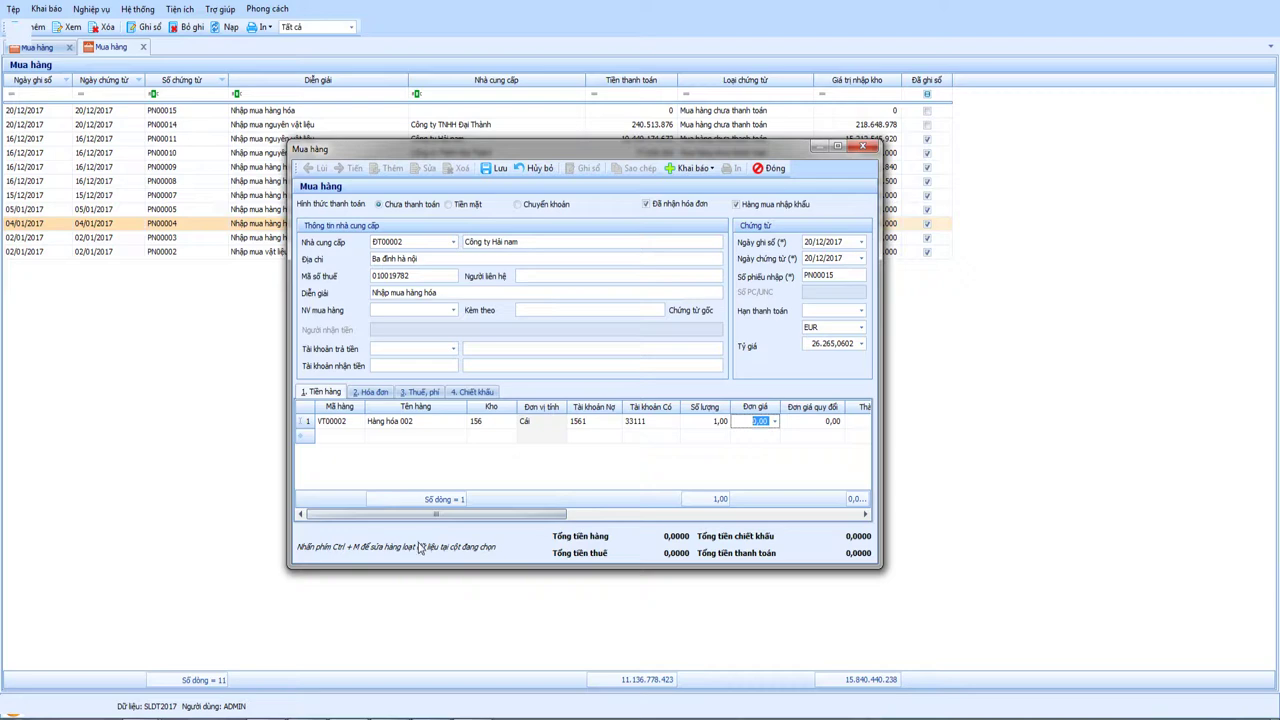
pyautogui.write('8.30')
pyautogui.press('Tab')
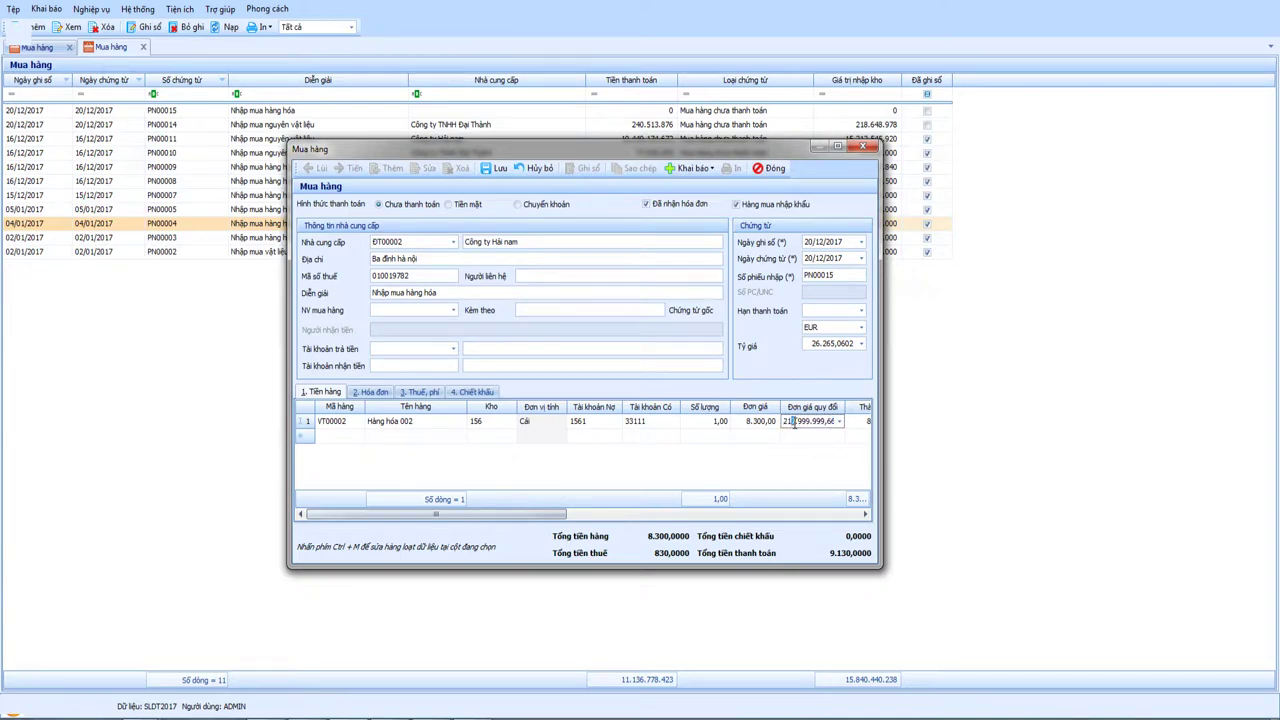
pyautogui.write('218.000.000,00')
pyautogui.press('Tab')
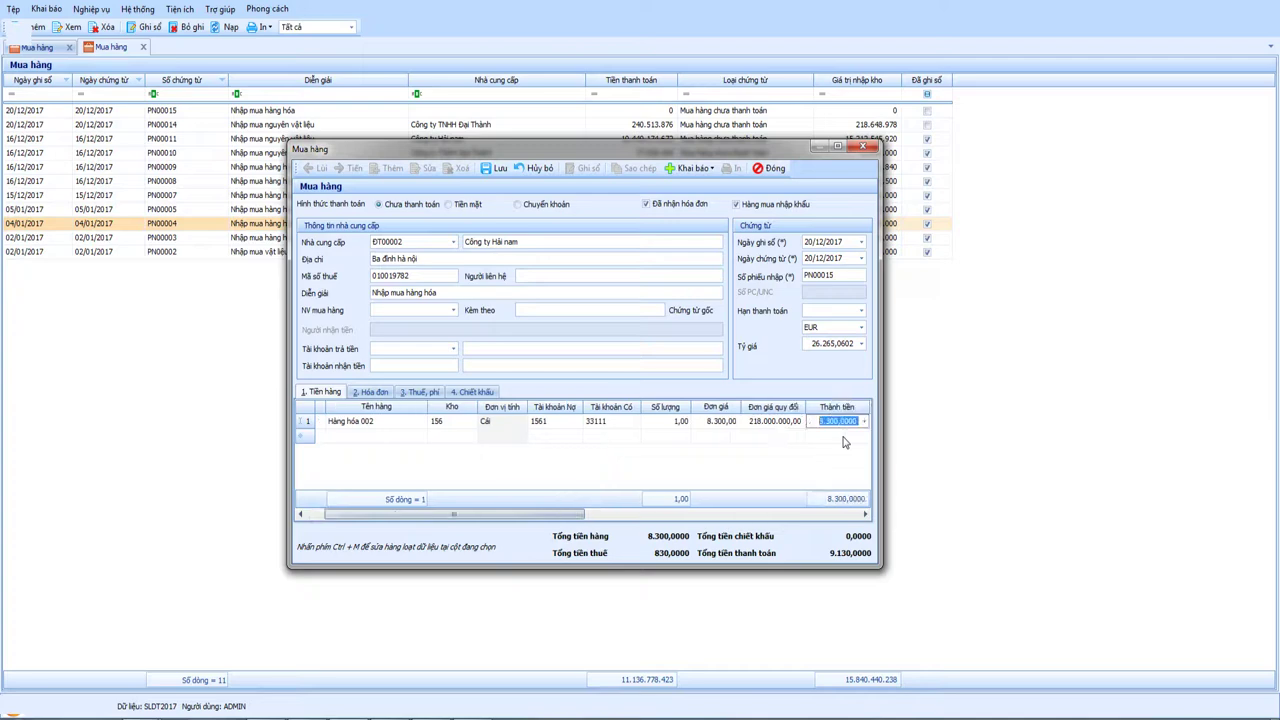
pyautogui.moveTo(577, 510); pyautogui.dragTo(420, 513)
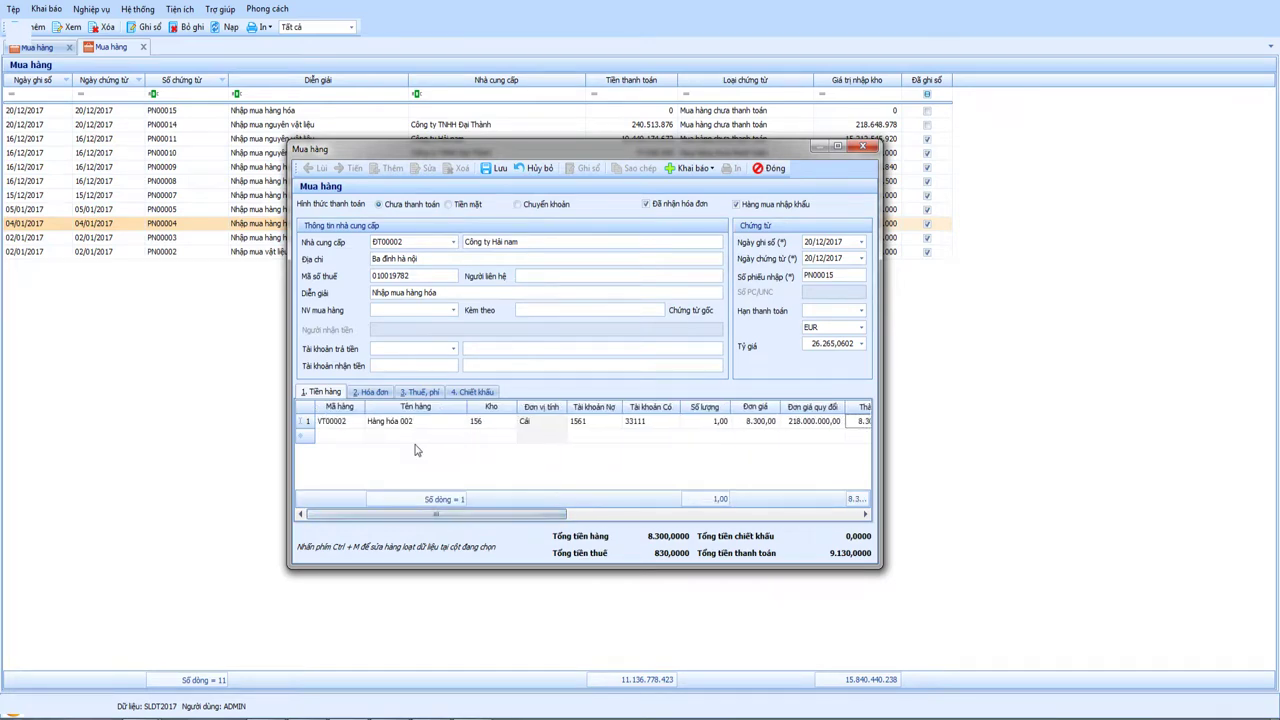
# Step: In the voucher's invoice details, assign VAT account 33312 and invoice type Hóa đơn GTGT to the VT00002 line
pyautogui.click(370, 391)
pyautogui.click(437, 450)
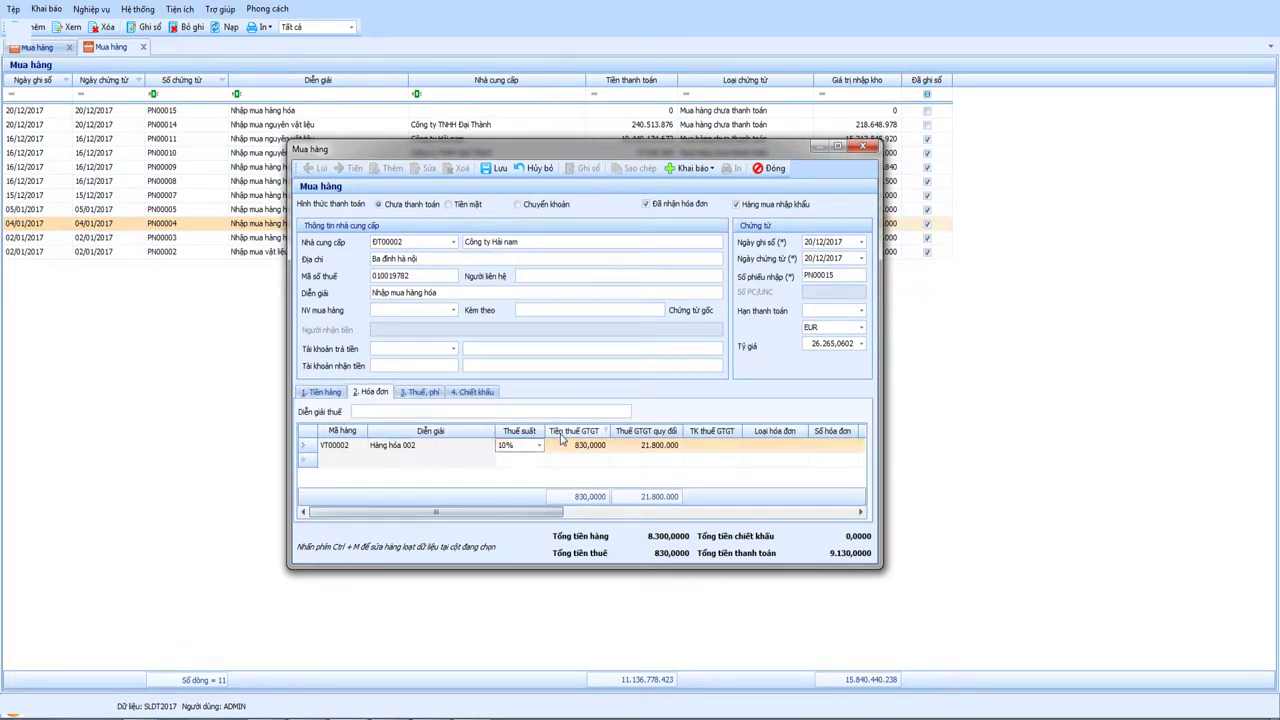
pyautogui.click(652, 448)
pyautogui.click(705, 450)
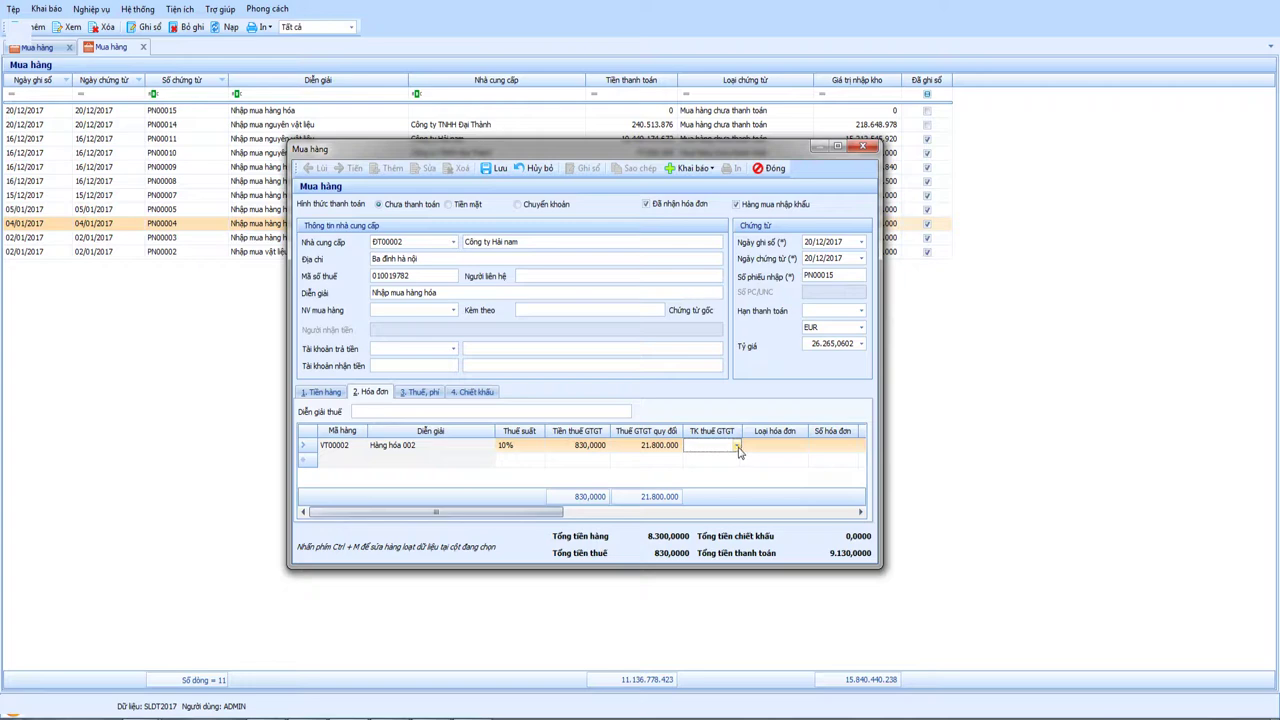
pyautogui.click(737, 447)
pyautogui.click(730, 476)
pyautogui.click(803, 446)
pyautogui.click(788, 484)
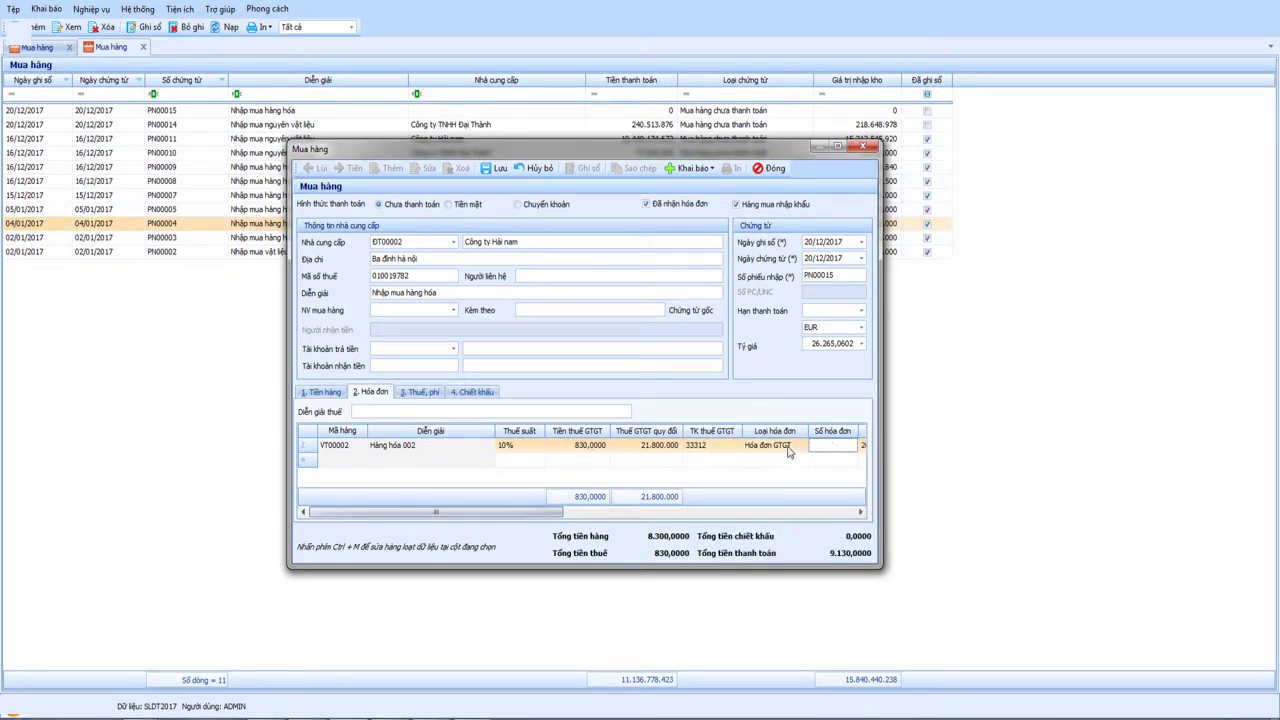
# Step: Enter the invoice number for the VT00002 line, keep the invoice date, and set its Nhóm HHDV to 1
pyautogui.write('5494789794')
pyautogui.press('Tab')
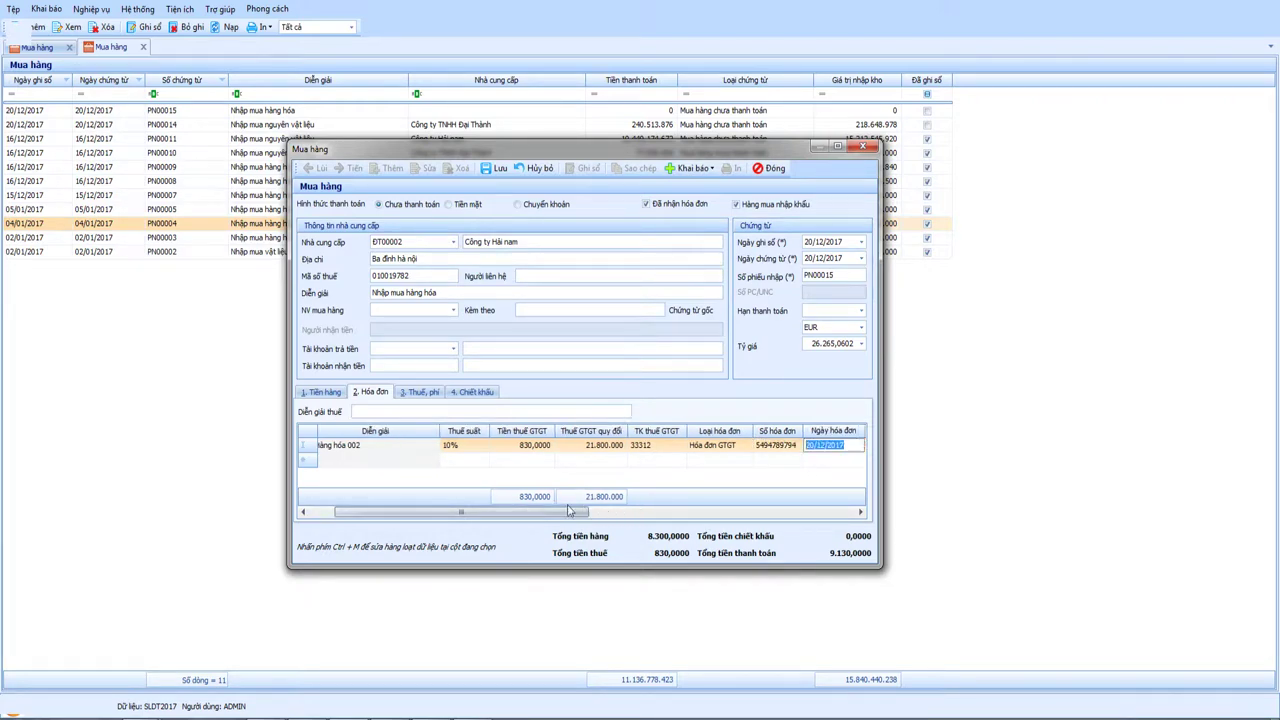
pyautogui.moveTo(548, 512); pyautogui.dragTo(690, 511)
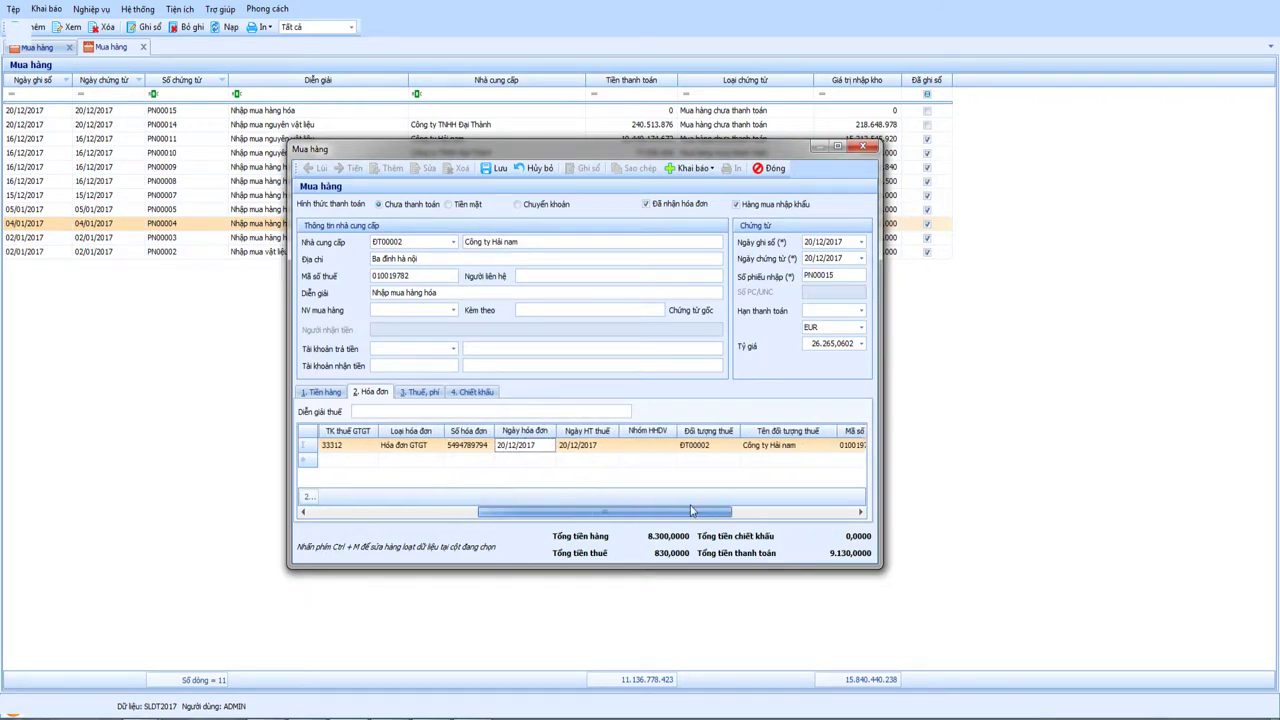
pyautogui.click(672, 448)
pyautogui.click(674, 446)
pyautogui.click(775, 485)
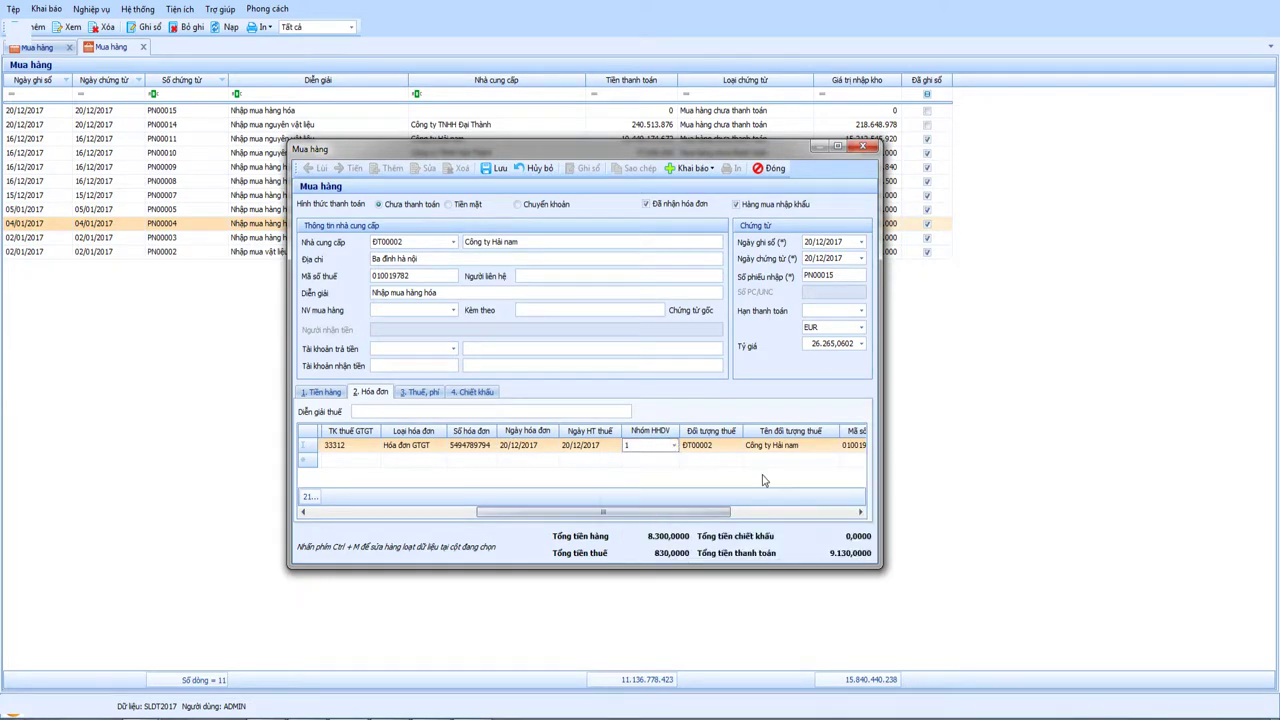
pyautogui.moveTo(631, 516); pyautogui.dragTo(517, 519)
# Step: In the tax and fee details, set the VAT contra account (TKĐƯ thuế GTGT) of the VT00002 line to 13312
pyautogui.click(420, 391)
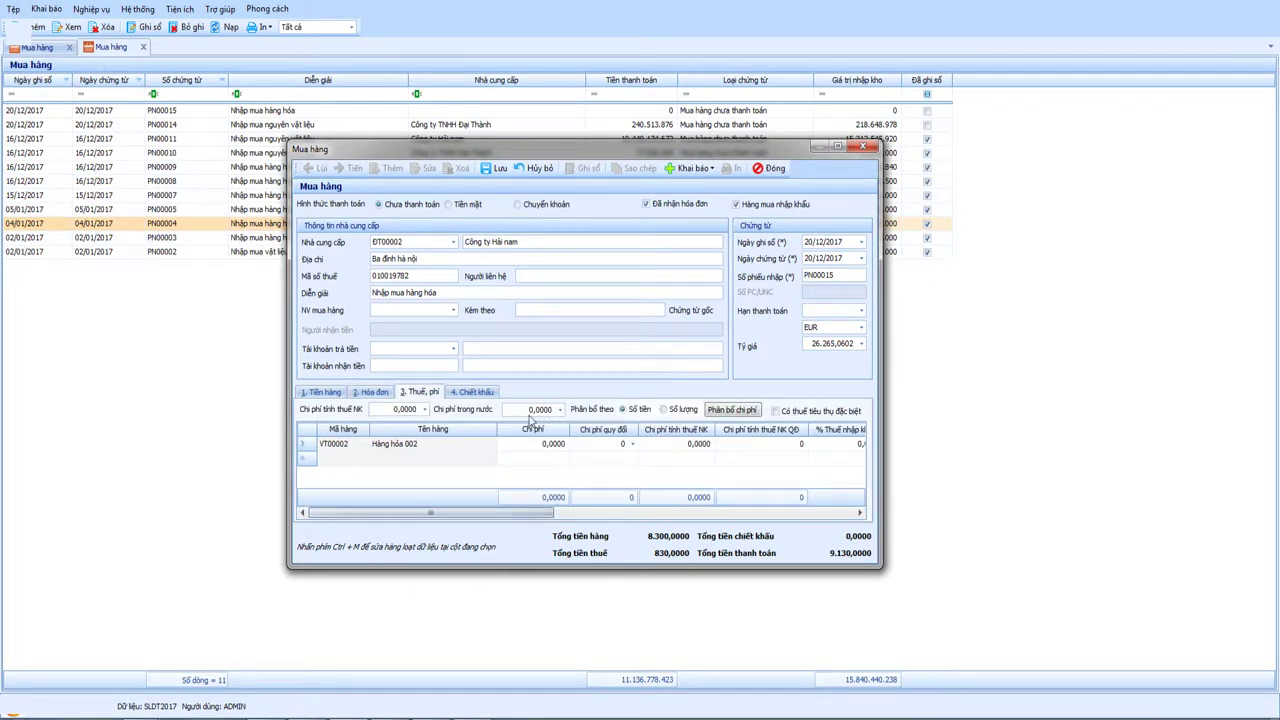
pyautogui.moveTo(437, 517); pyautogui.dragTo(728, 520)
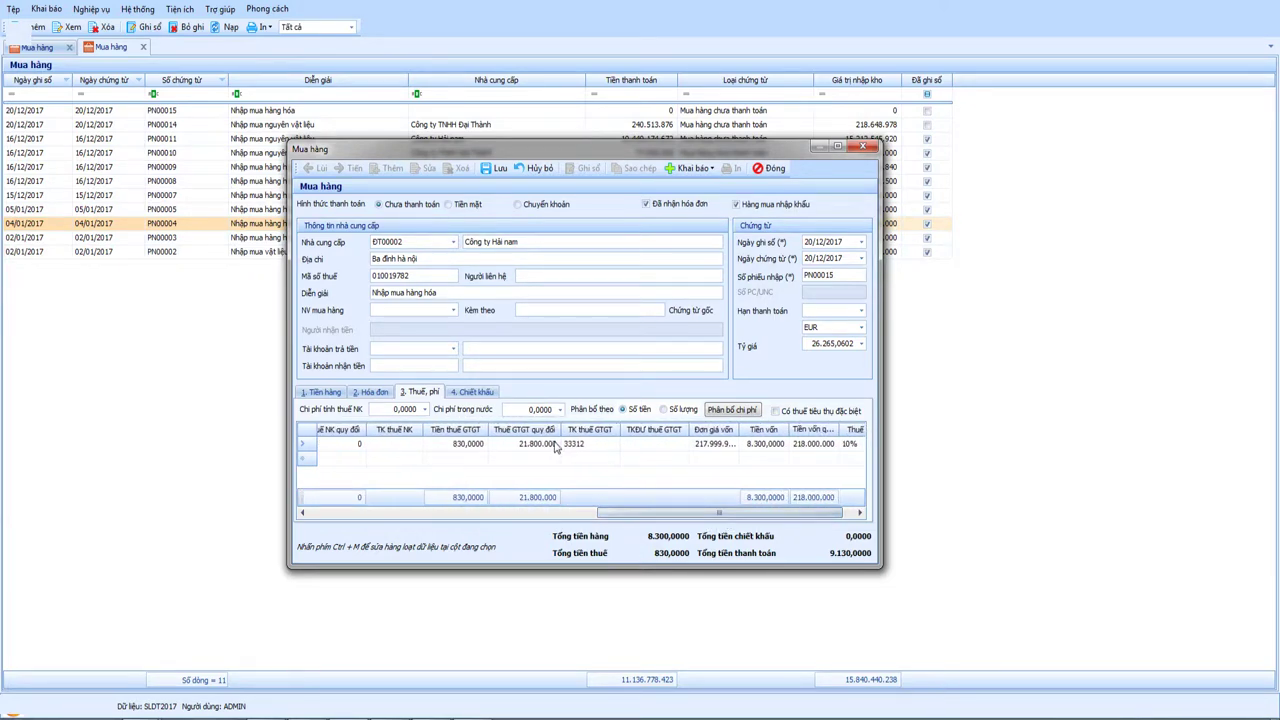
pyautogui.click(514, 445)
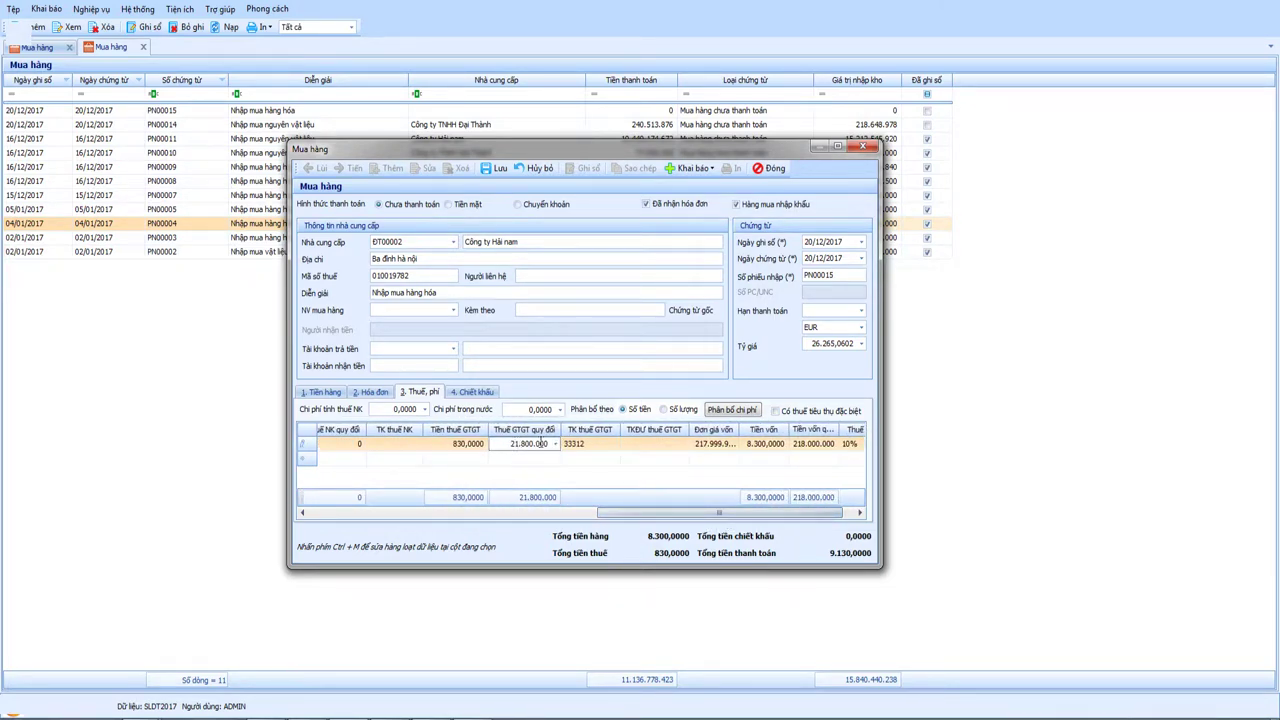
pyautogui.click(663, 446)
pyautogui.click(684, 444)
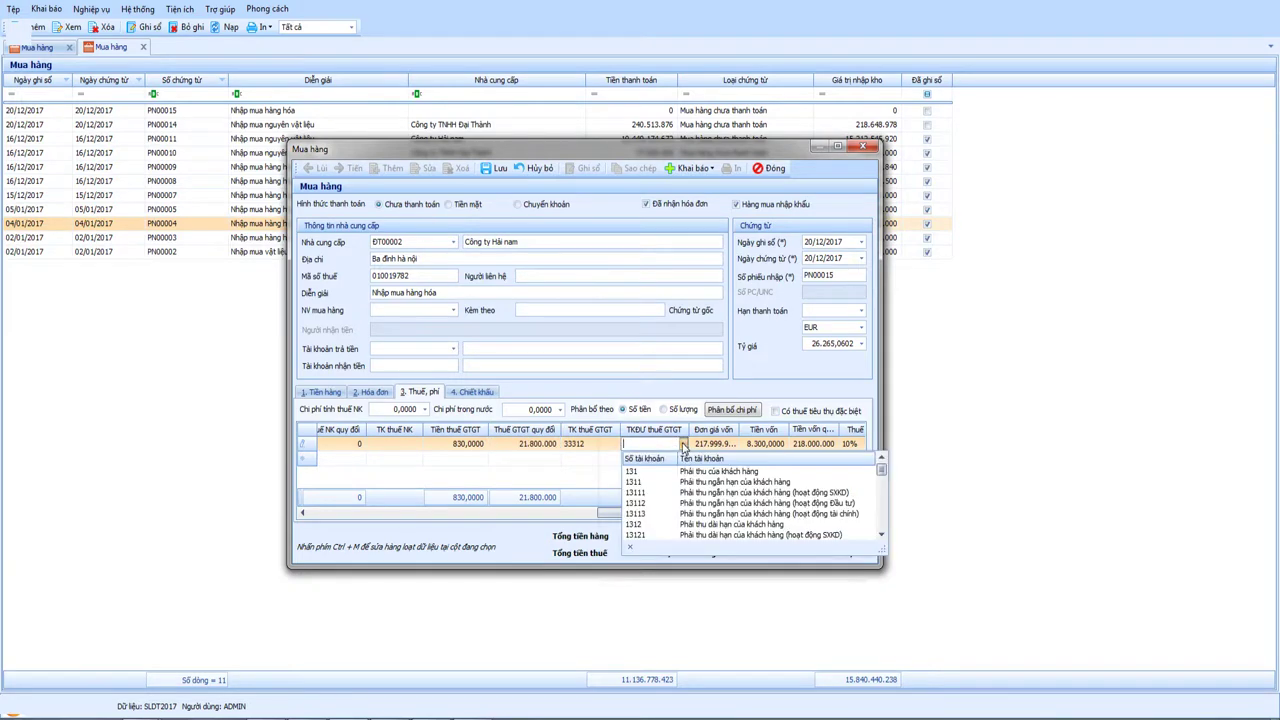
pyautogui.write('13312')
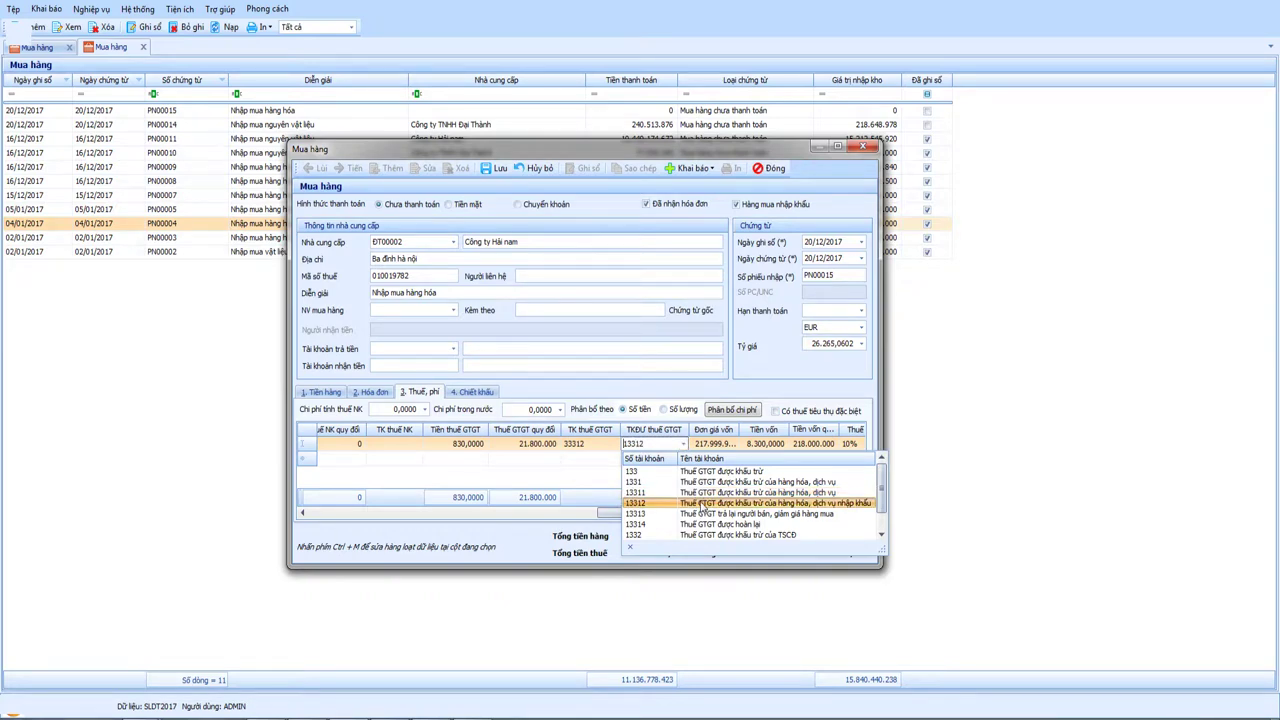
pyautogui.click(703, 503)
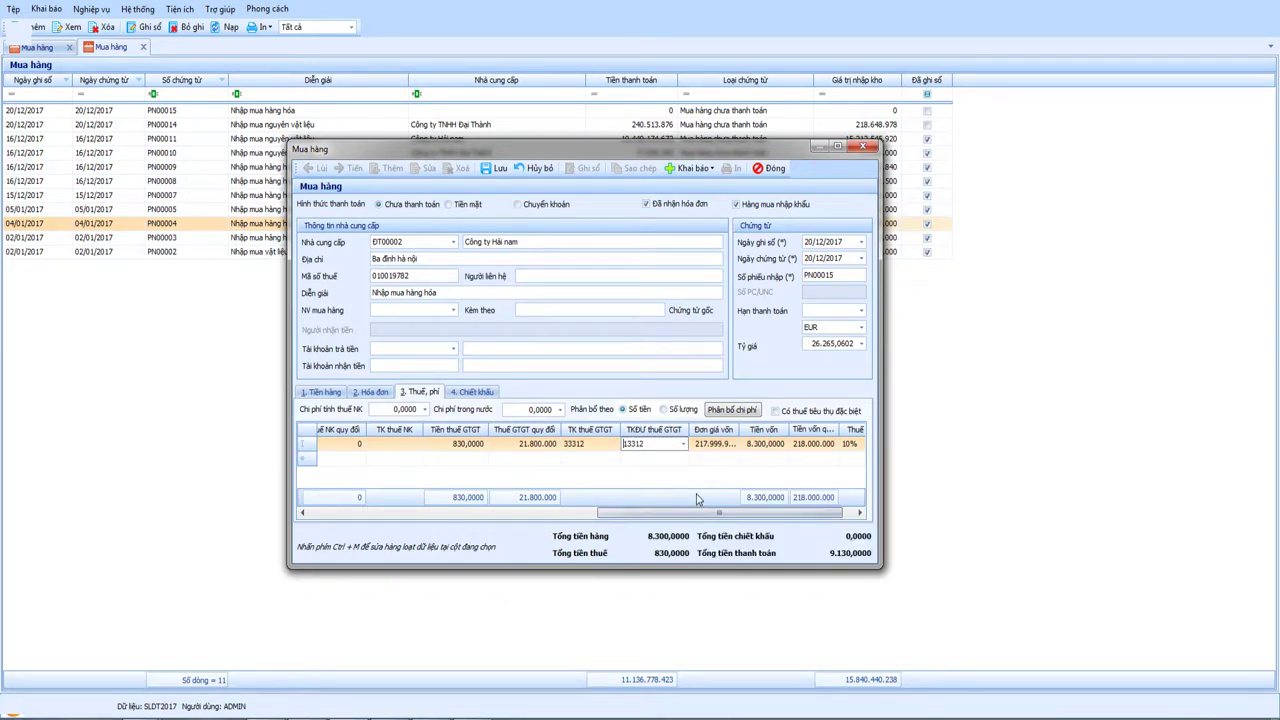
pyautogui.press('Tab')
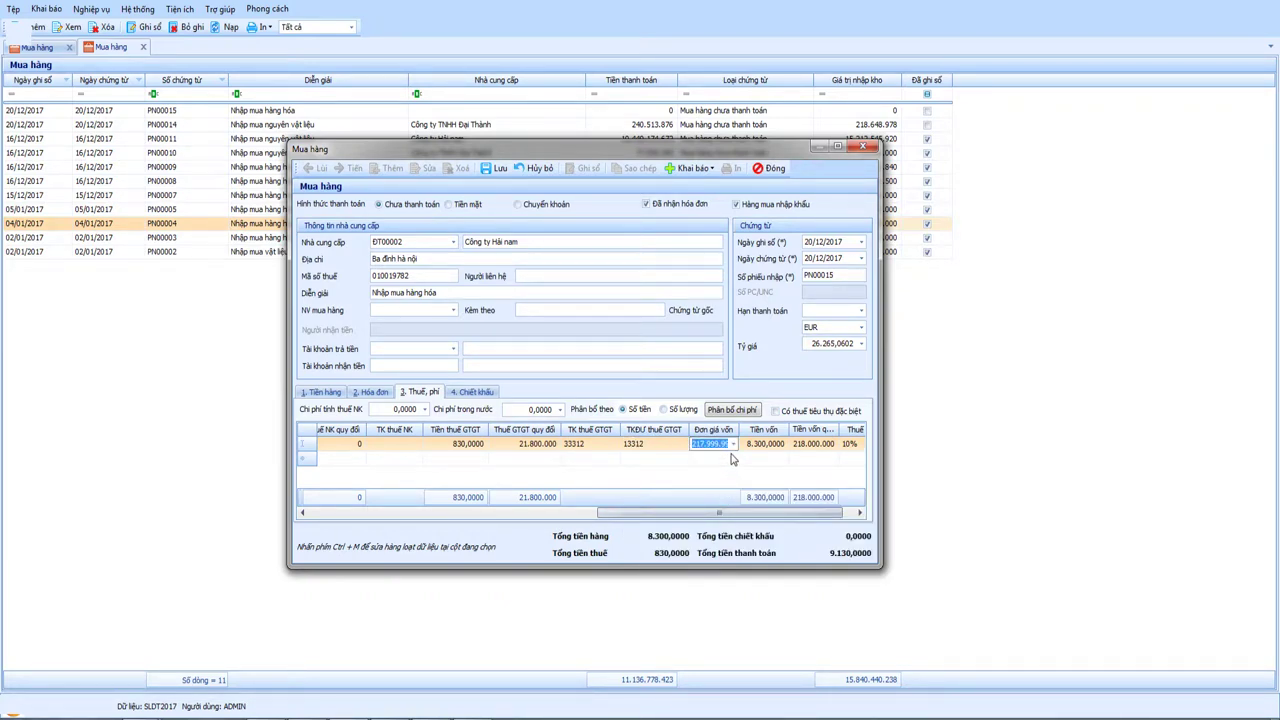
# Step: Set the line's Đơn giá vốn to 218.000.000 and widen the cost amount columns for full values
pyautogui.write('2180000')
pyautogui.write(',')
pyautogui.press('Tab')
pyautogui.moveTo(734, 513); pyautogui.dragTo(753, 513)
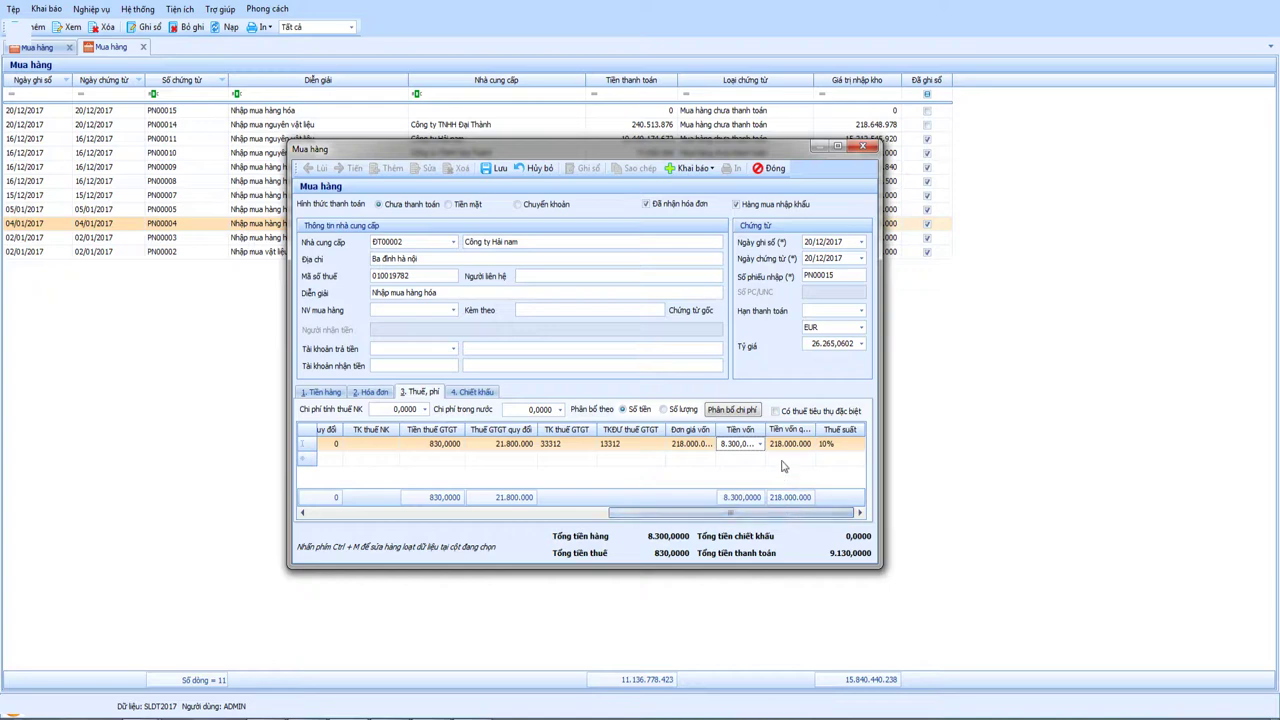
pyautogui.moveTo(766, 432); pyautogui.dragTo(826, 433)
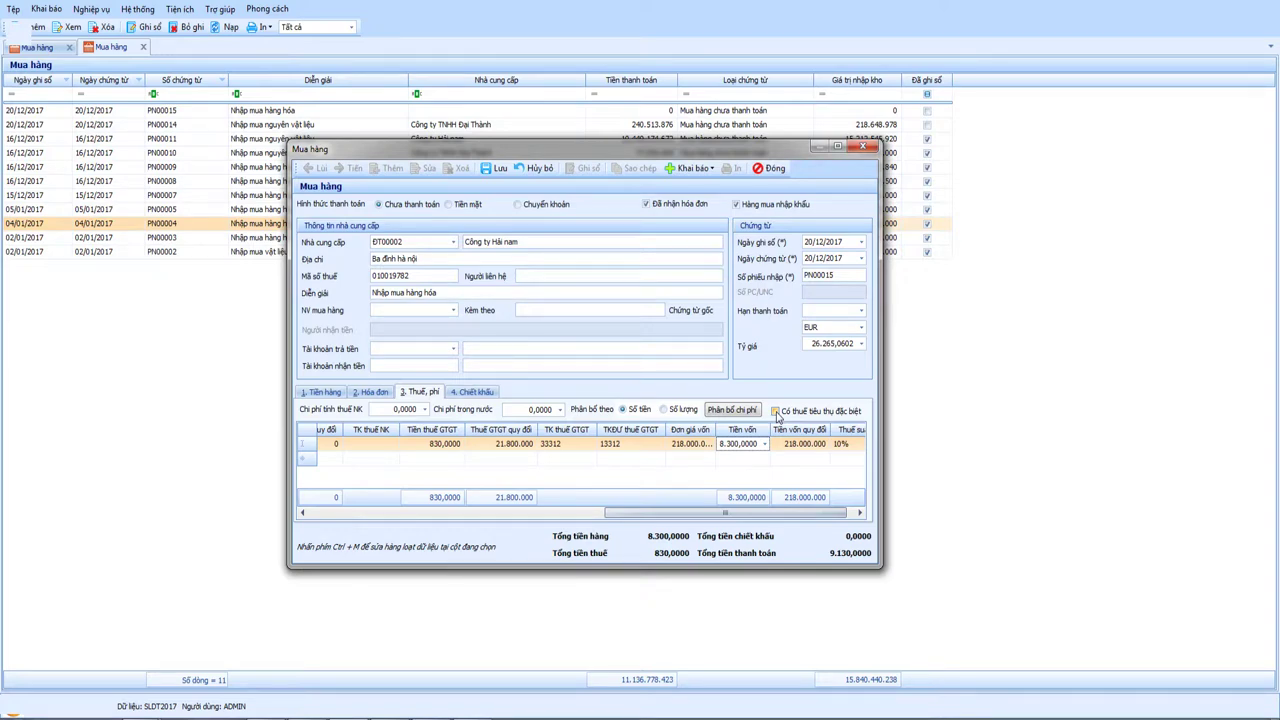
pyautogui.moveTo(742, 513); pyautogui.dragTo(600, 515)
# Step: Review the goods line's converted unit price, the supplier code and the VAT accounts before saving the voucher
pyautogui.click(324, 392)
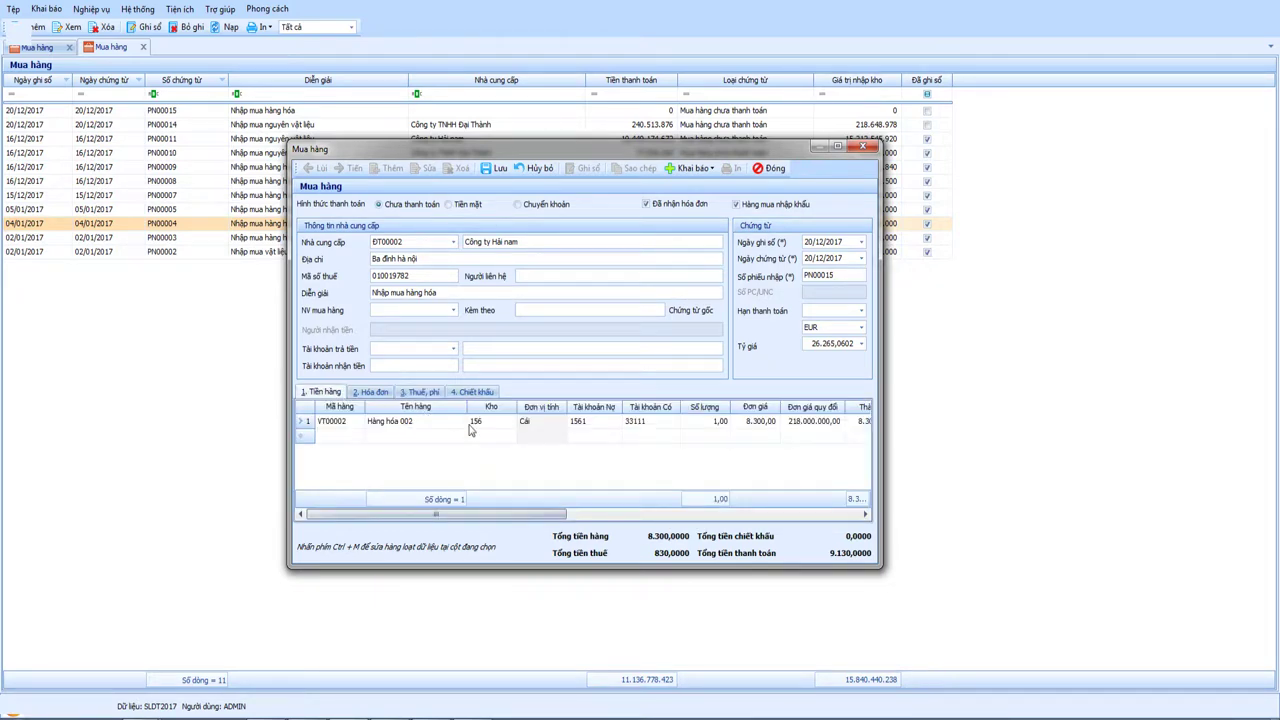
pyautogui.click(789, 423)
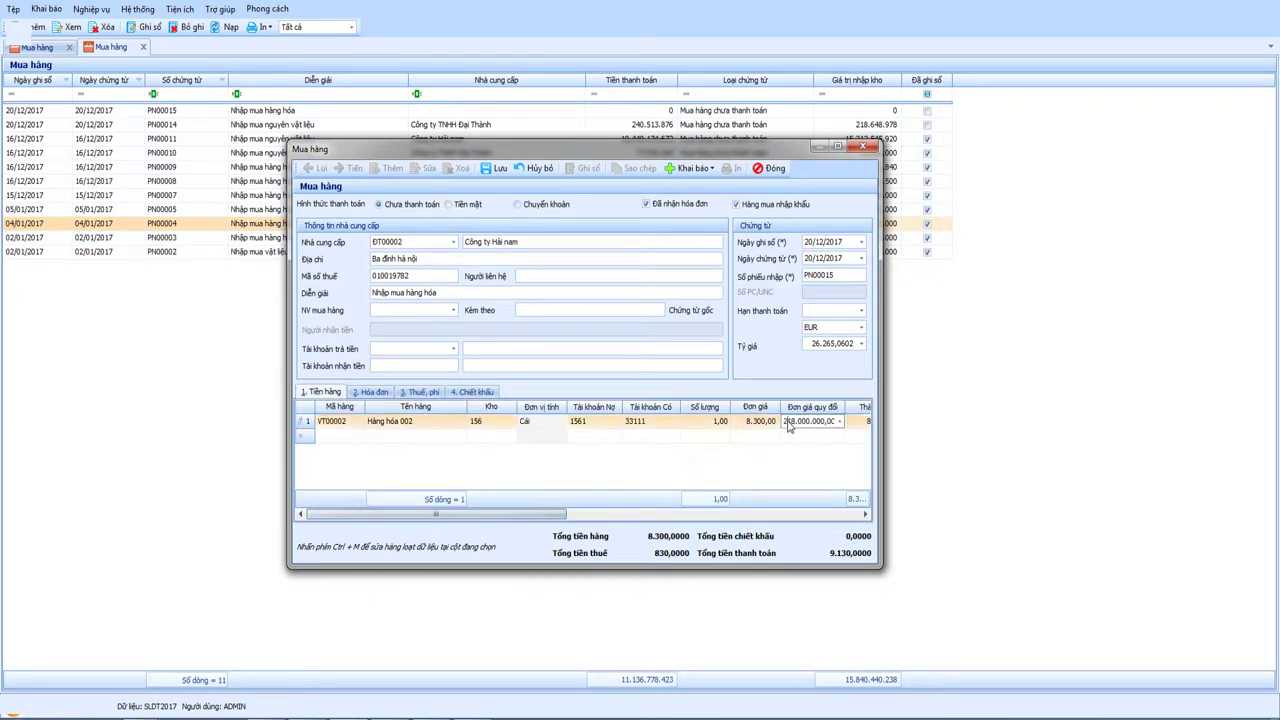
pyautogui.moveTo(789, 425); pyautogui.dragTo(828, 425)
pyautogui.click(347, 243)
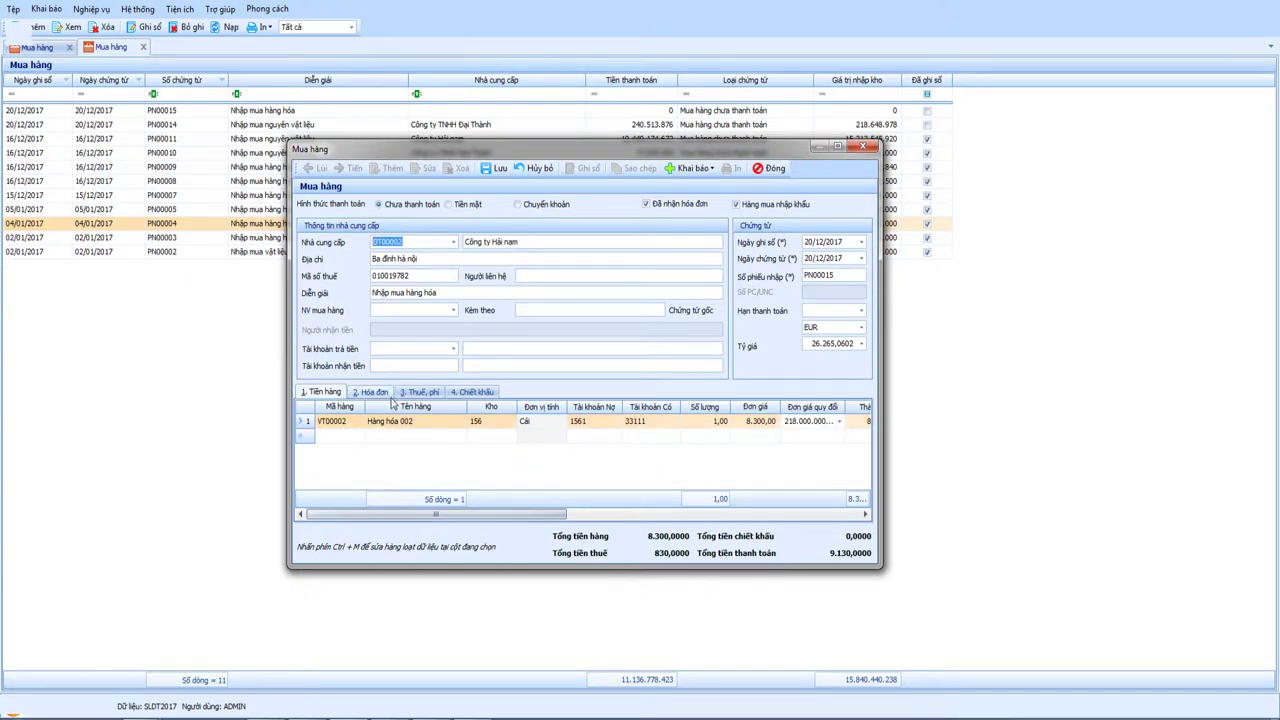
pyautogui.click(419, 392)
pyautogui.moveTo(568, 514); pyautogui.dragTo(715, 518)
pyautogui.click(643, 445)
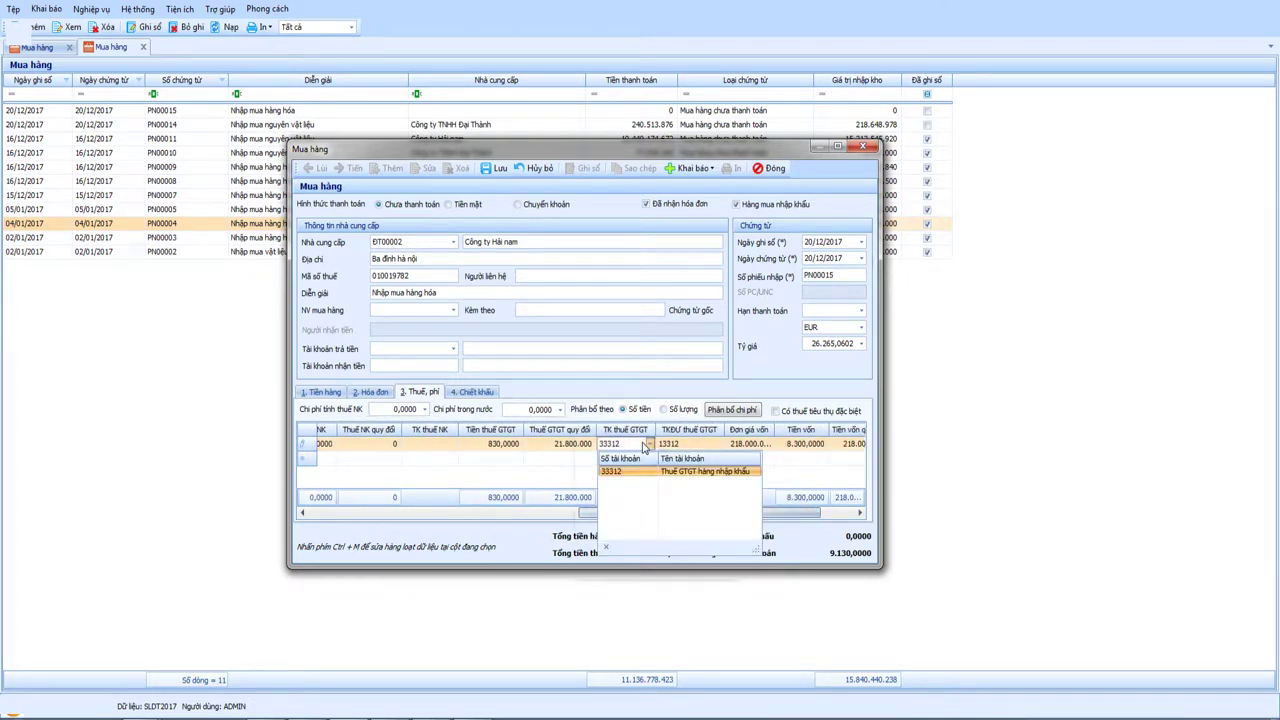
pyautogui.click(638, 445)
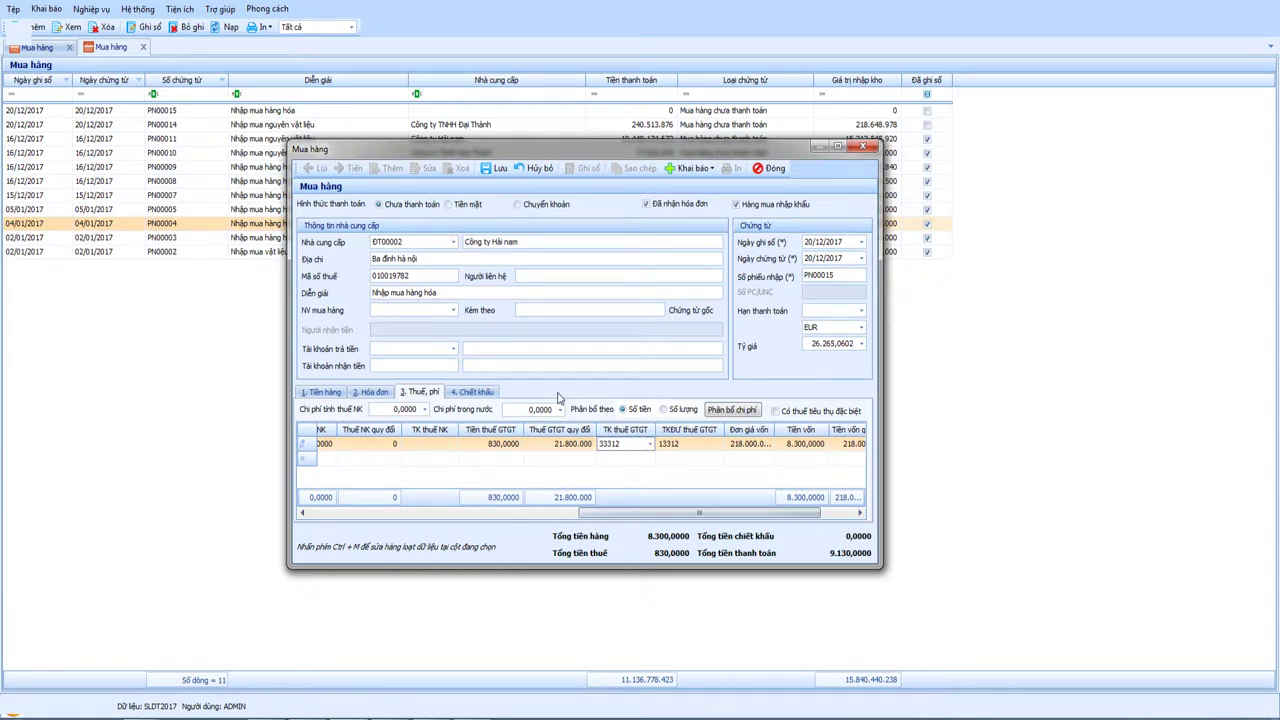
pyautogui.click(323, 393)
pyautogui.click(790, 422)
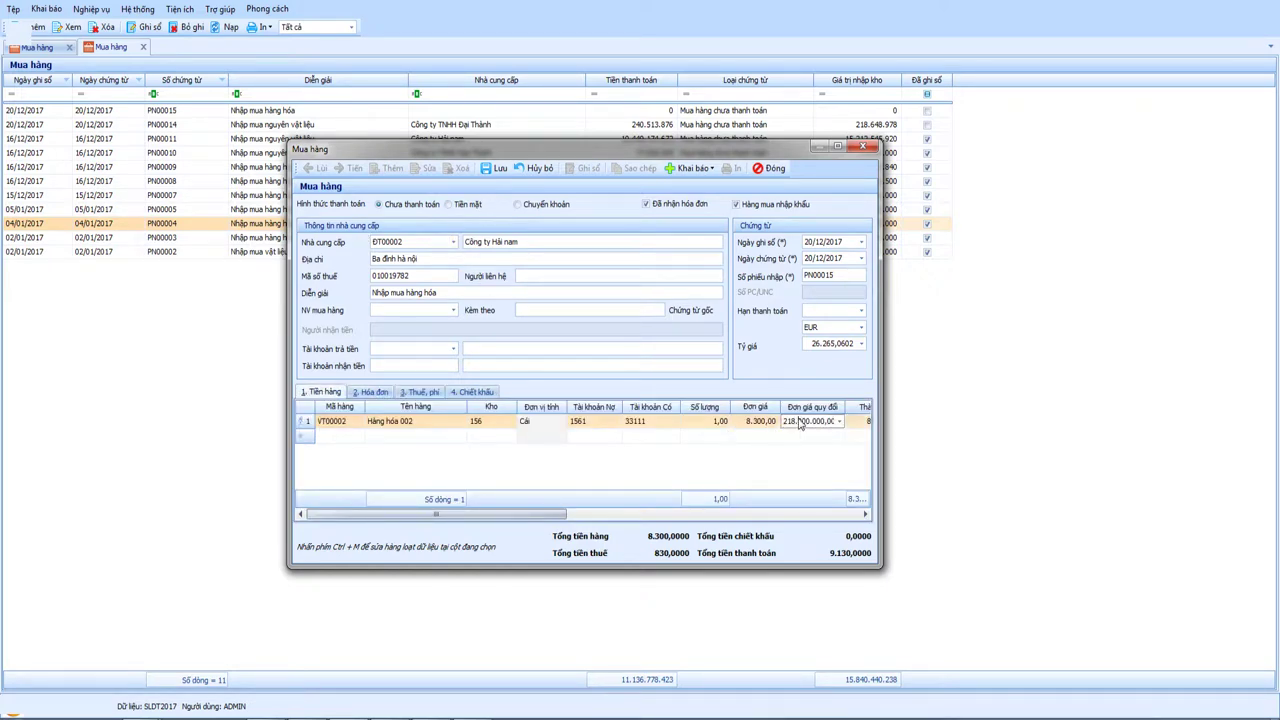
pyautogui.moveTo(785, 421); pyautogui.dragTo(828, 421)
pyautogui.click(610, 513)
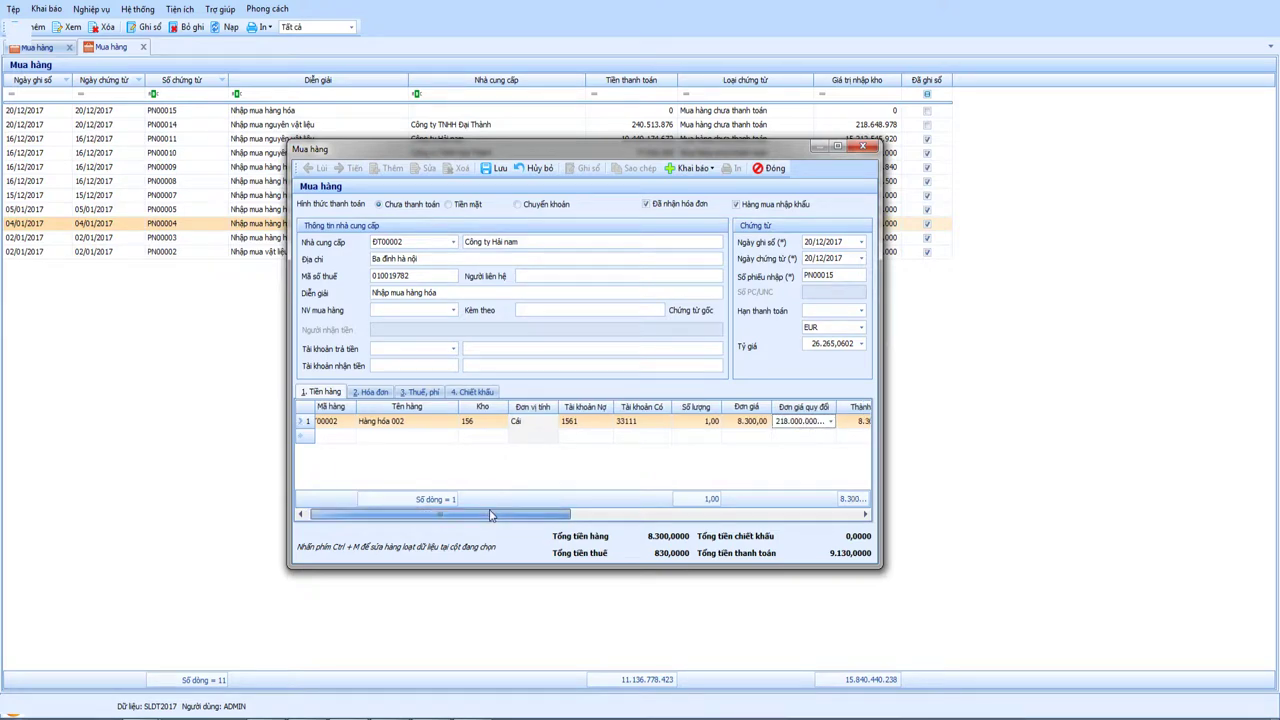
# Step: Save the imported goods purchase voucher and close it along with the Mua hàng screens
pyautogui.click(498, 170)
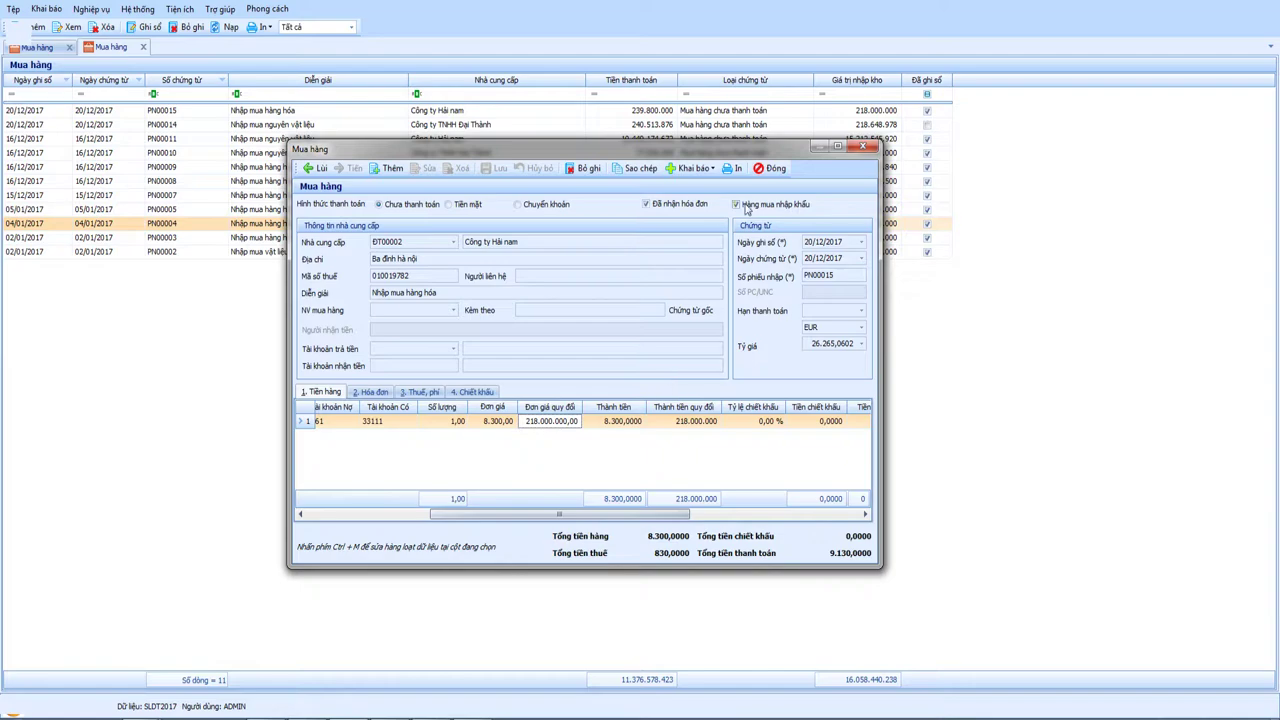
pyautogui.click(762, 170)
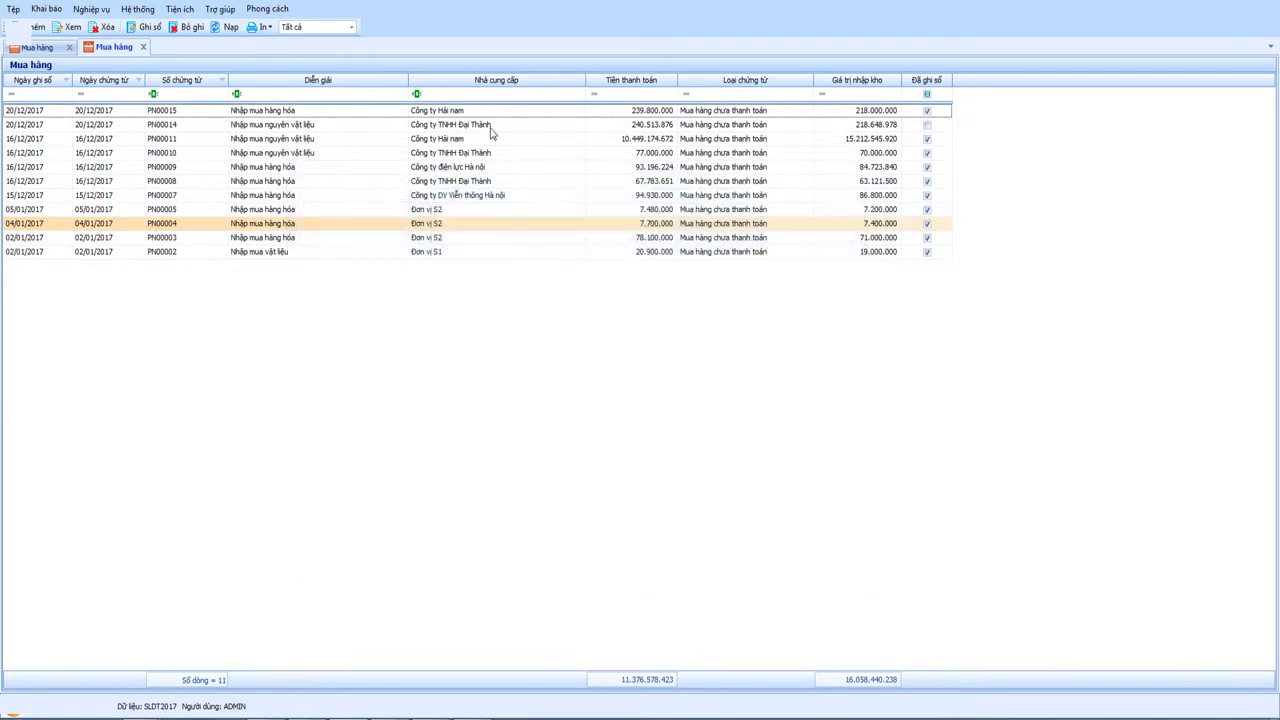
pyautogui.click(143, 47)
pyautogui.click(69, 29)
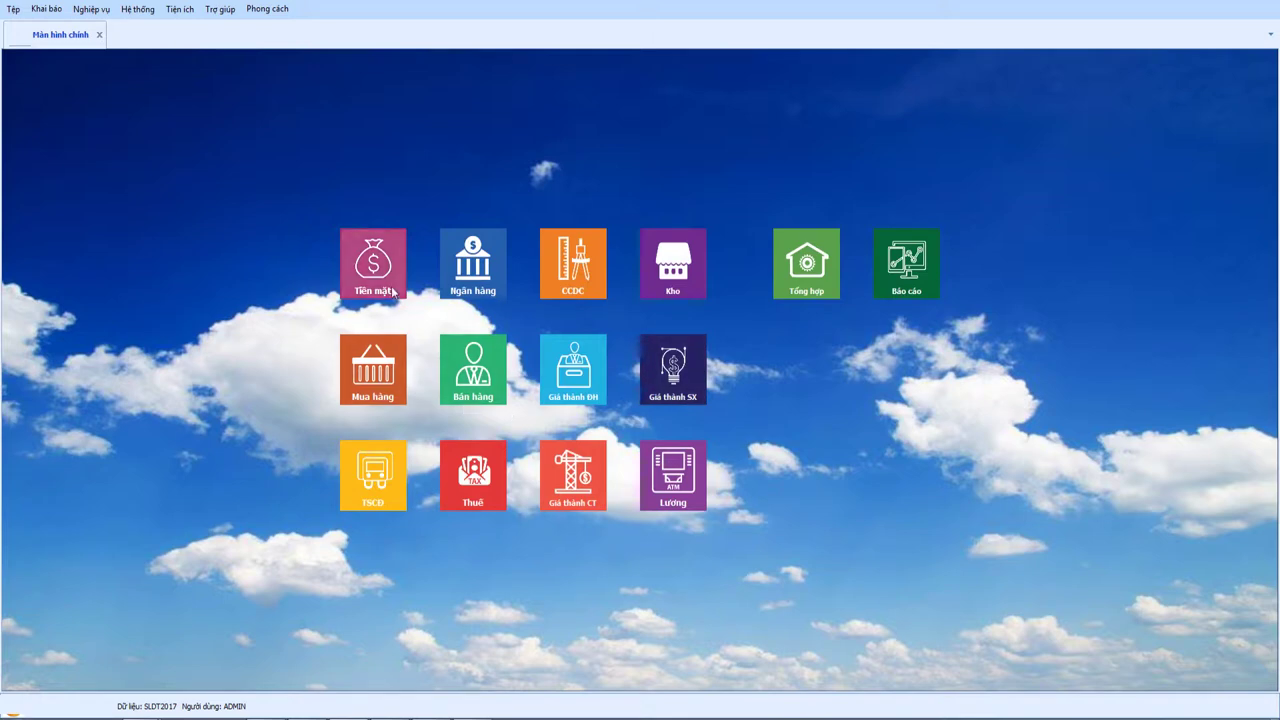
# Step: Create a new Báo Nợ (Chi) voucher in the Ngân hàng module
pyautogui.click(460, 270)
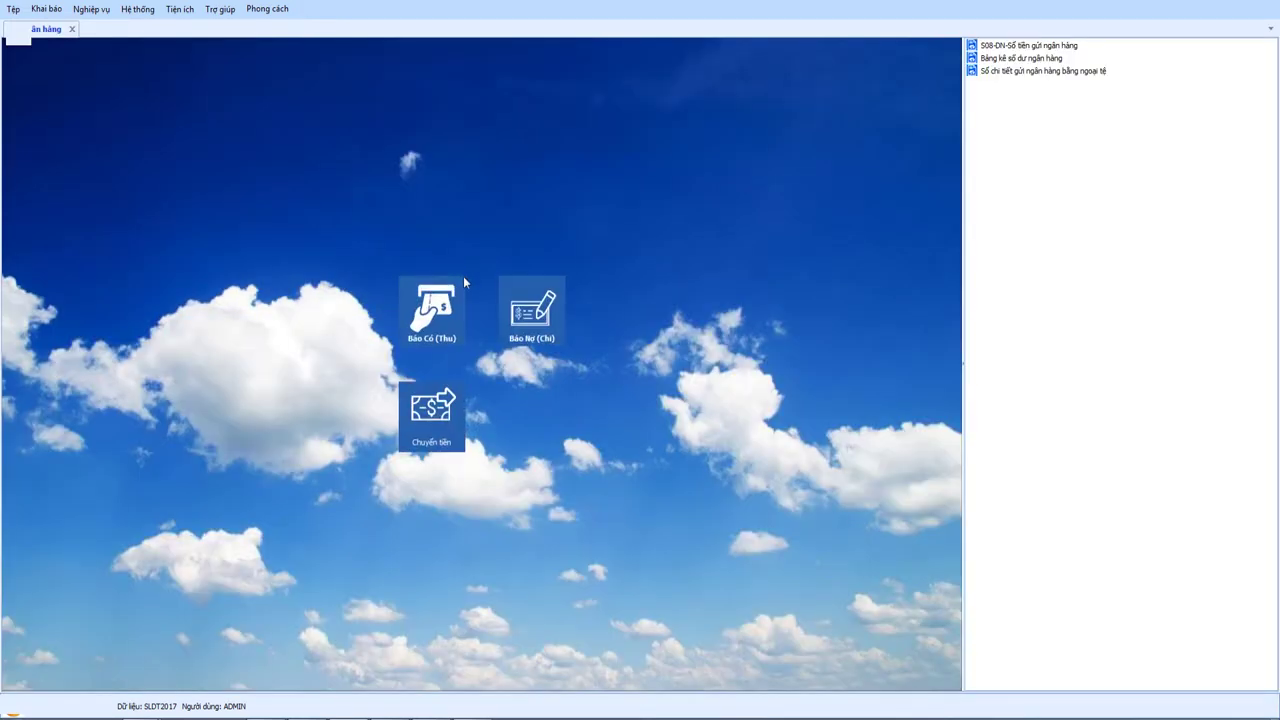
pyautogui.click(546, 323)
pyautogui.rightClick(425, 221)
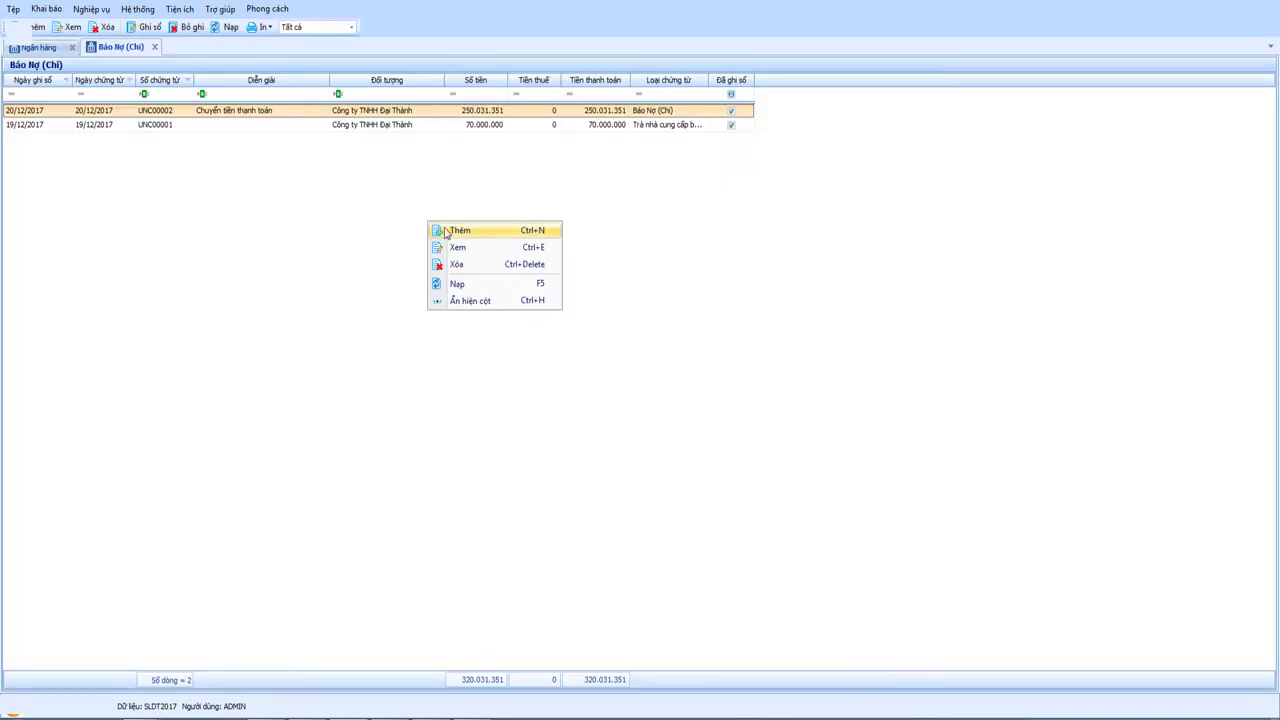
pyautogui.click(445, 229)
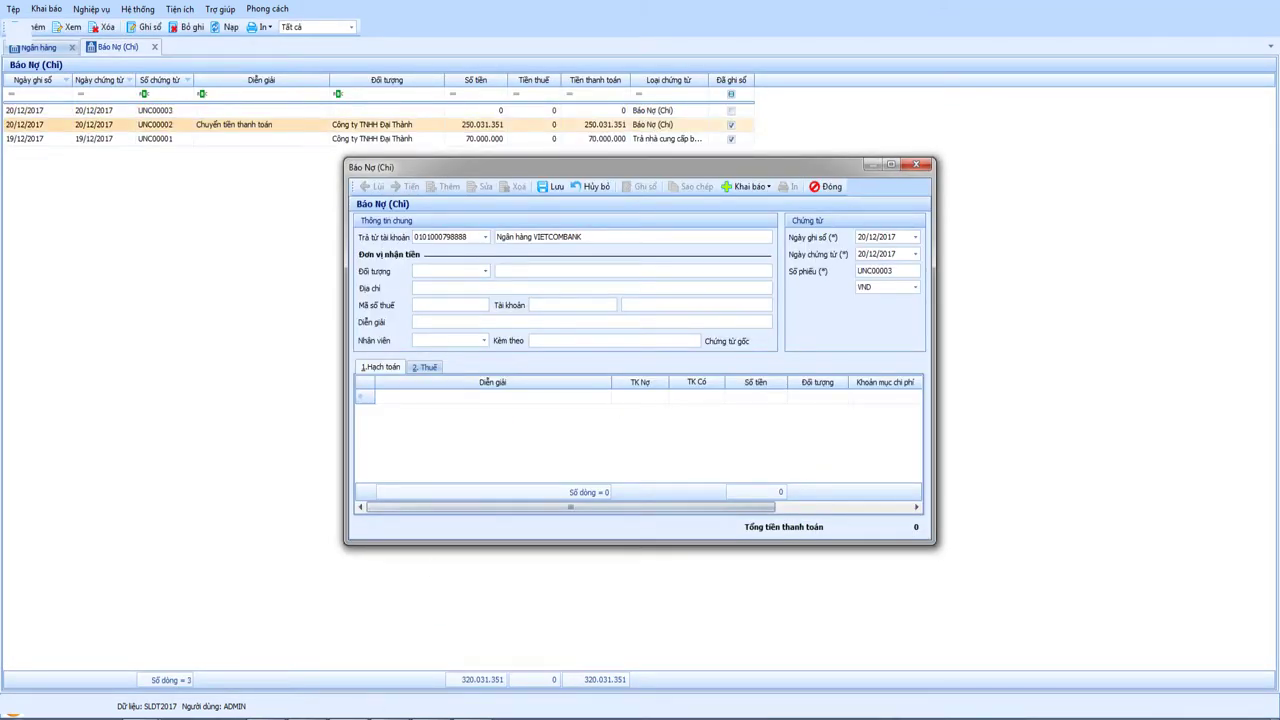
# Step: Switch to the Word document Huong dan su dung.docx and add the line "Khi thanh toán tiền cho nhà cung cấp" at its end
pyautogui.moveTo(424, 712)
pyautogui.click(424, 655)
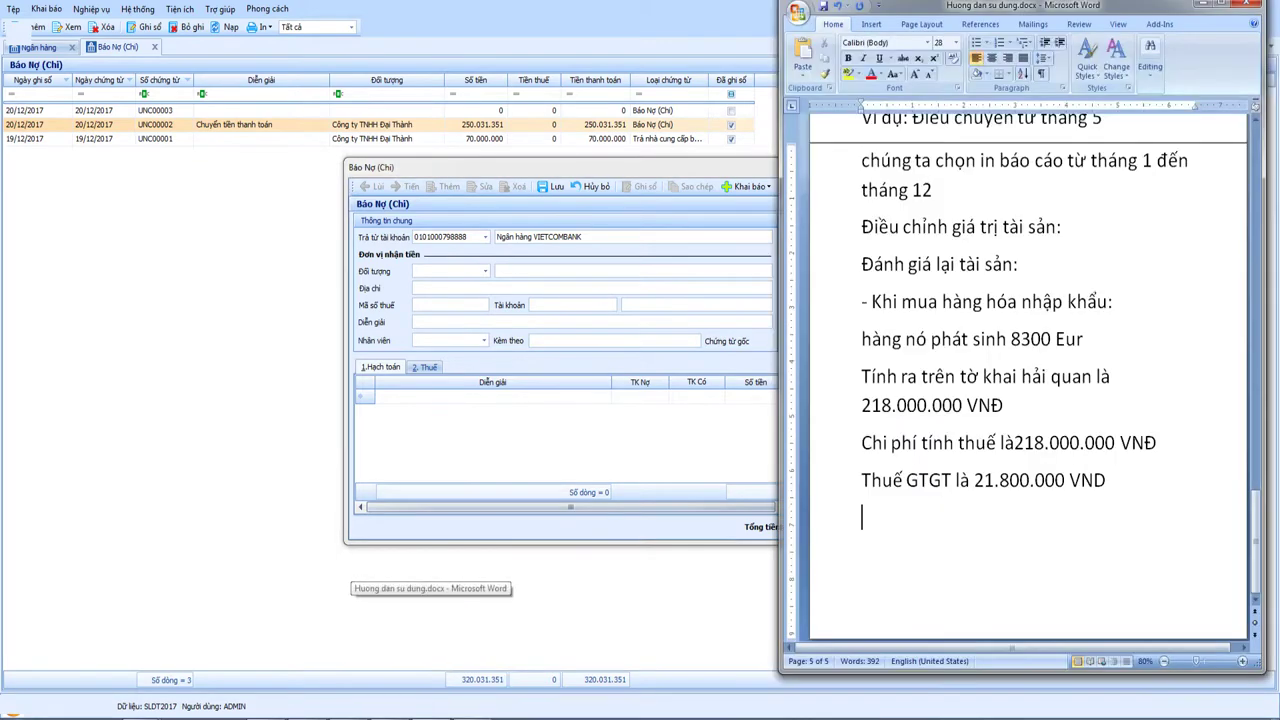
pyautogui.press('Return')
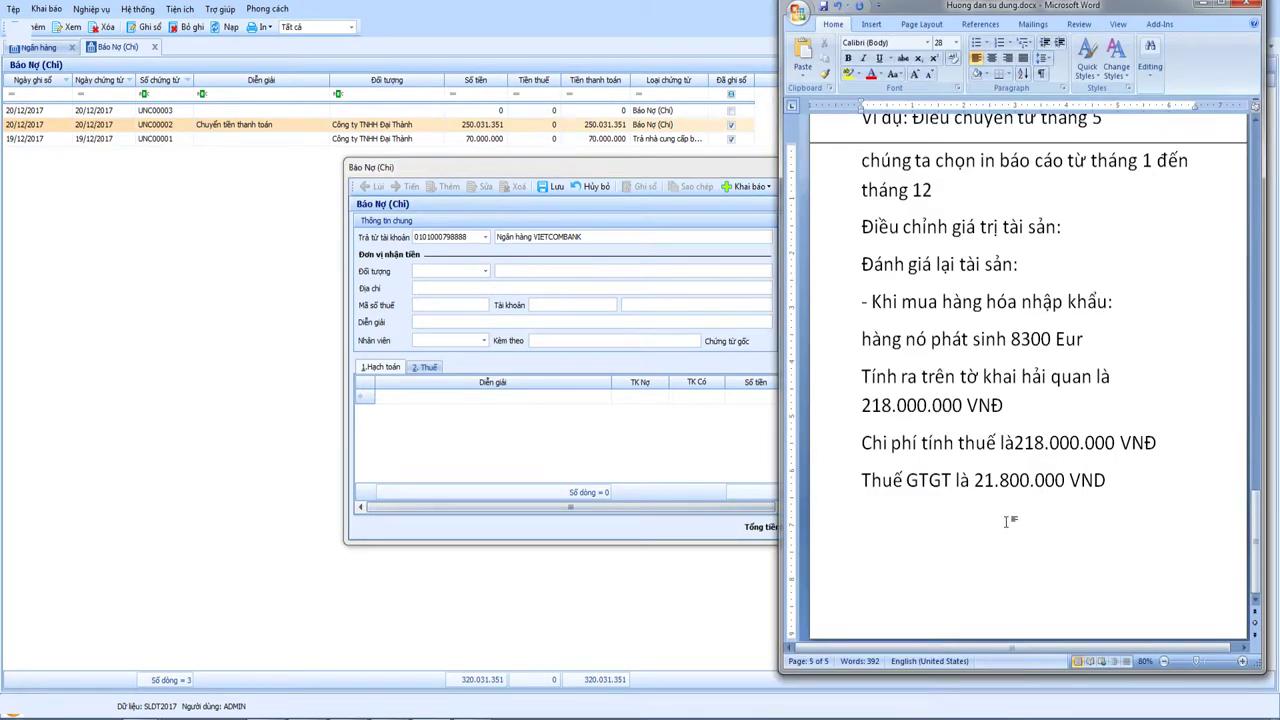
pyautogui.write('Khi thanh toán')
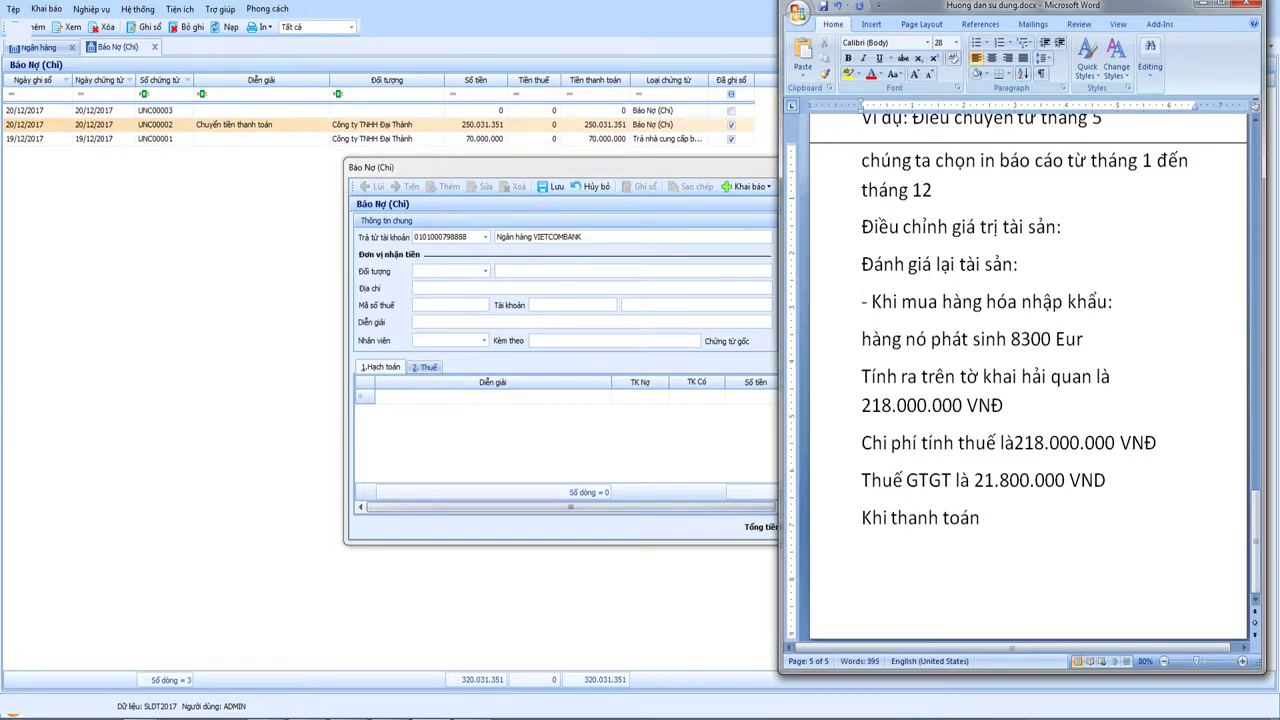
pyautogui.write(' tiền')
pyautogui.write(' cho nha')
pyautogui.write(' cung cấp')
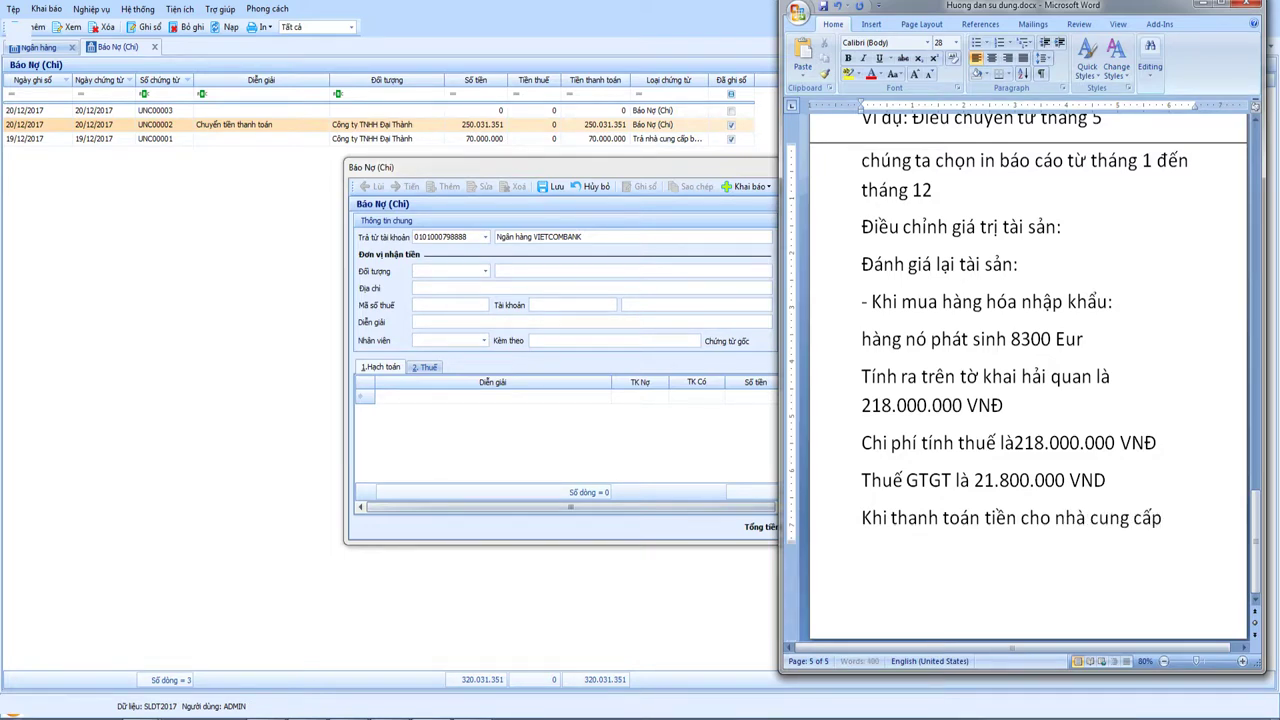
# Step: Add a new line reading "Khi thành chỉ phải thanh theo tỷ giá của ngân hàng:" below the supplier payment line
pyautogui.press('Return')
pyautogui.write('Kh')
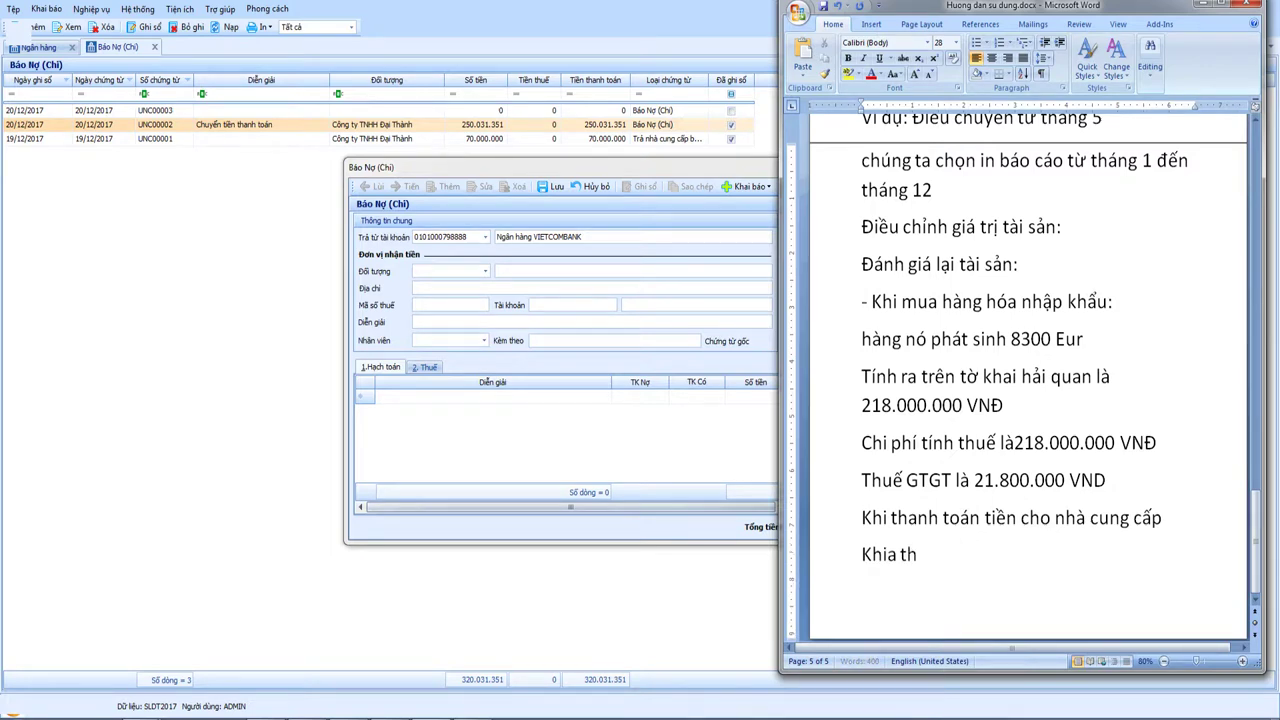
pyautogui.write('ia')
pyautogui.press('BackSpace')
pyautogui.write('thành chủi')
pyautogui.press('BackSpace')
pyautogui.press('BackSpace')
pyautogui.write('ỉ pha')
pyautogui.write('i thanh theo')
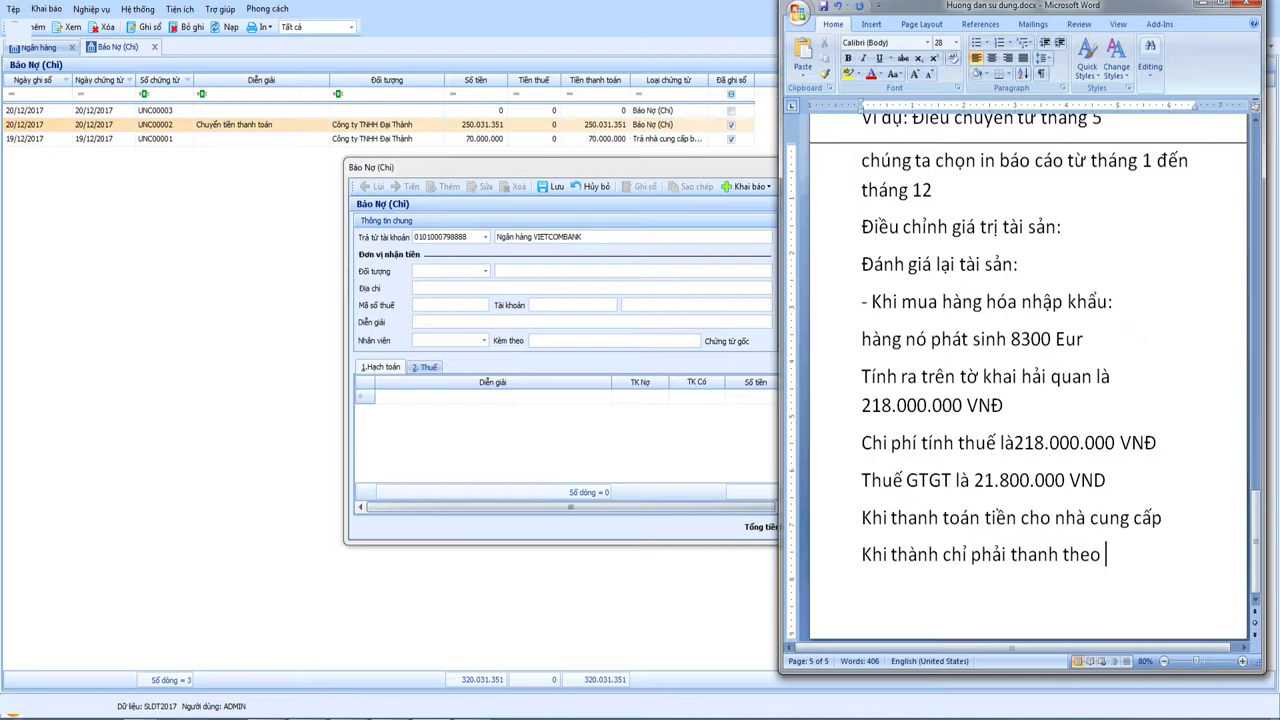
pyautogui.write(' tỷ giá của ng')
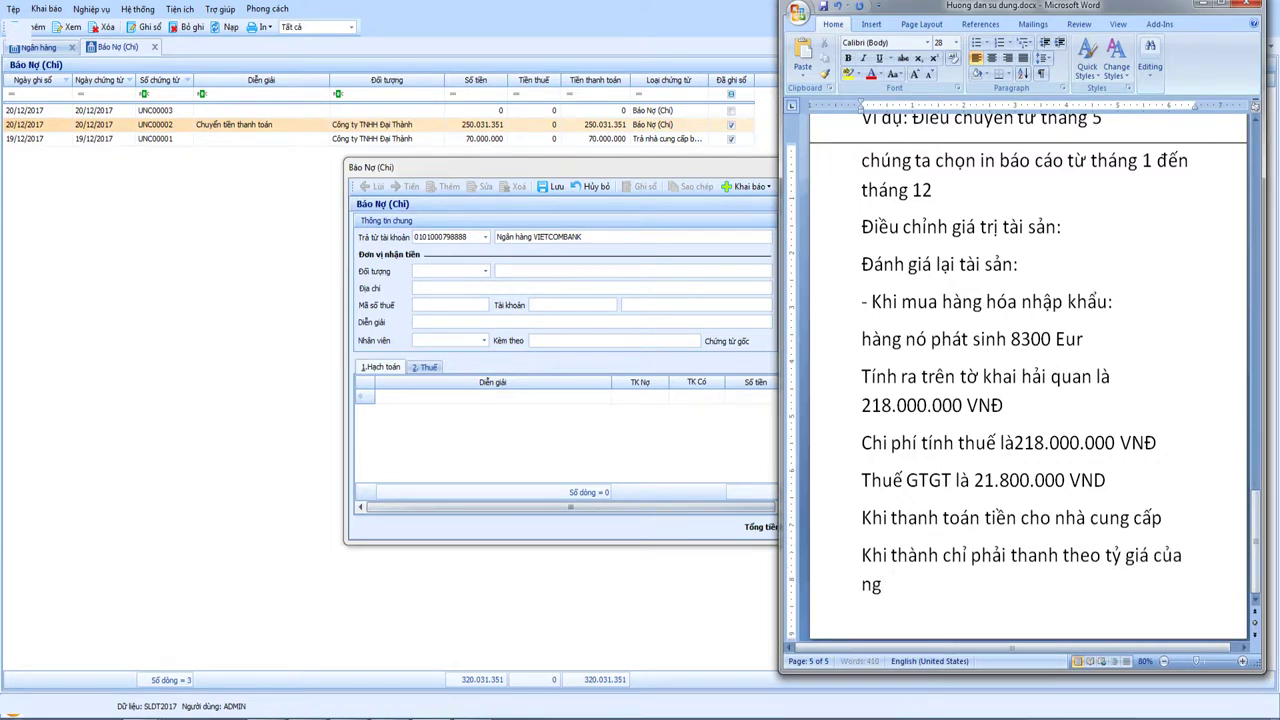
pyautogui.write('ân hàng: chỉ phia')
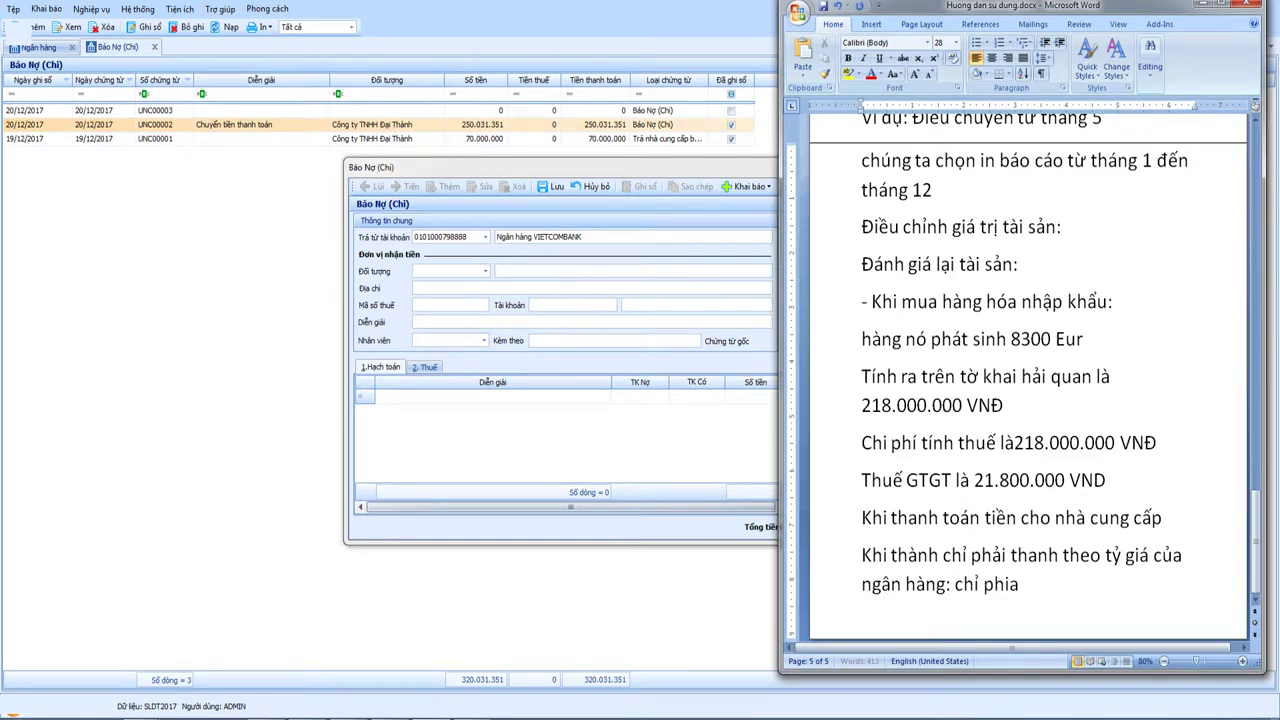
# Step: Continue the bank exchange rate line with "chỉ phải trả theo tiền VND 215 000 000", separating the digit groups with spaces
pyautogui.press('BackSpace')
pyautogui.press('BackSpace')
pyautogui.write('ải trả theo tiền VND')
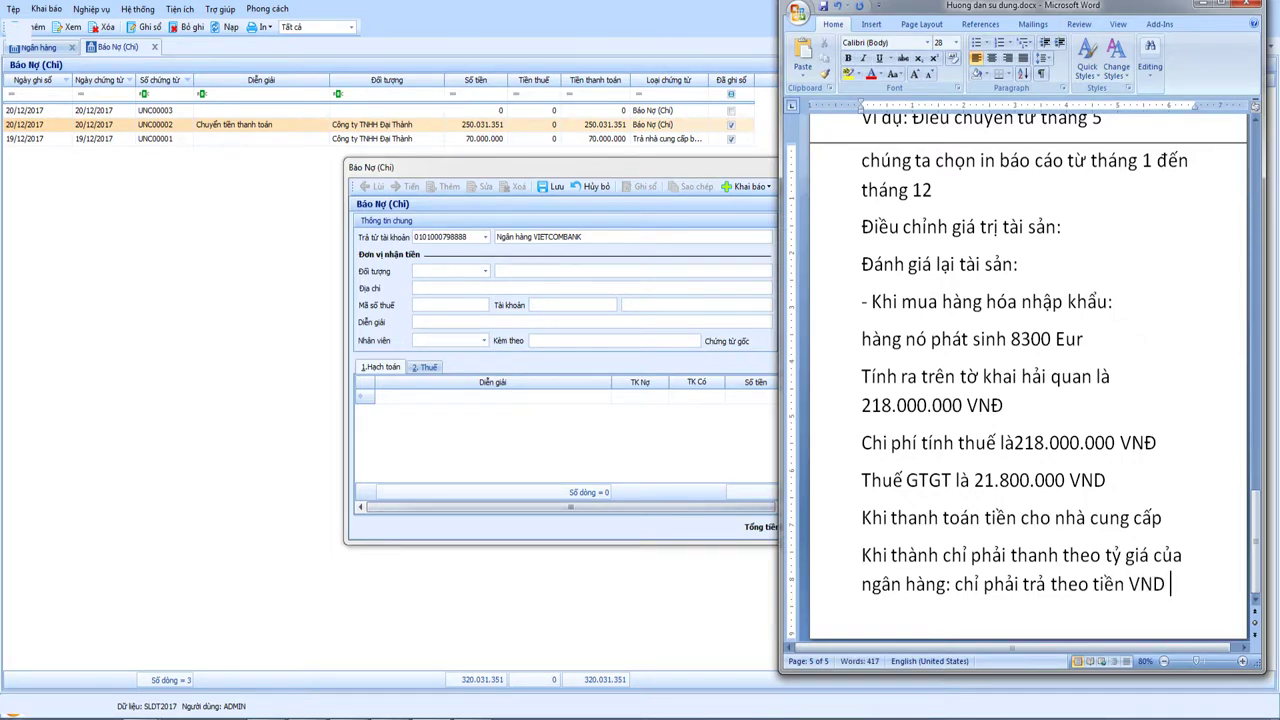
pyautogui.write(' 215')
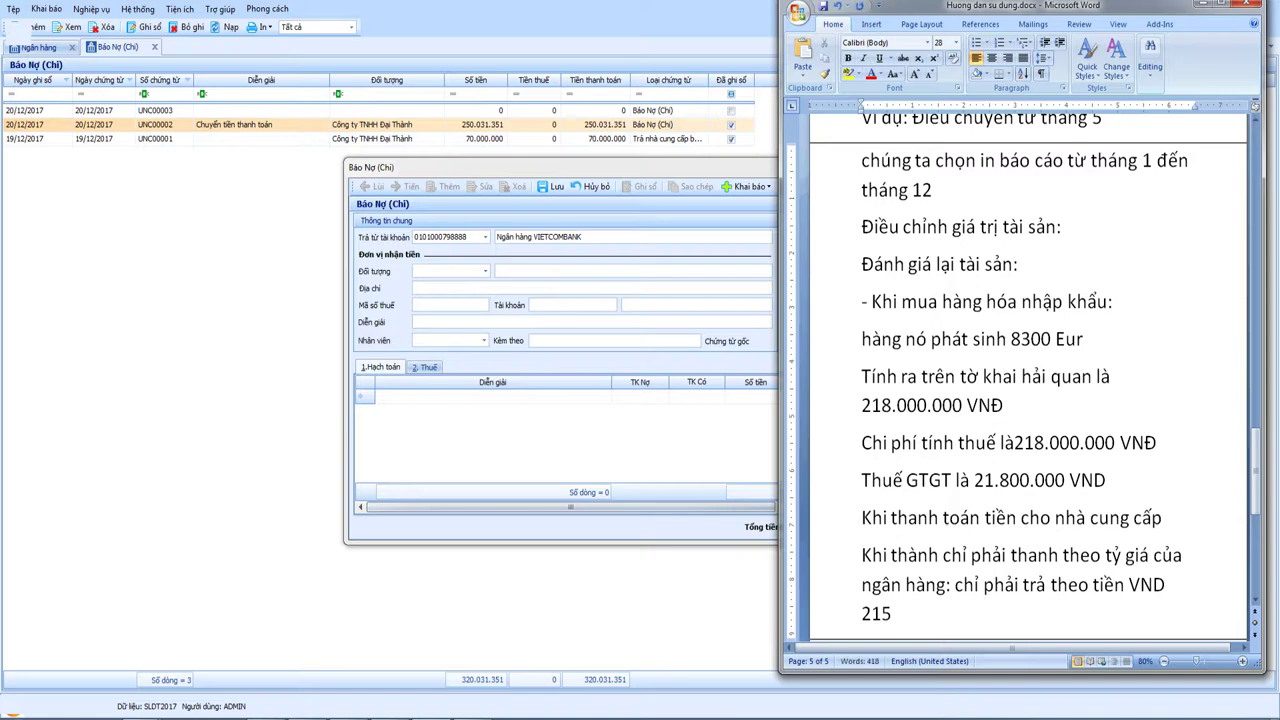
pyautogui.write('000000')
pyautogui.press('Left')
pyautogui.press('Left')
pyautogui.press('Left')
pyautogui.press('Left')
pyautogui.press('Left')
pyautogui.press('Left')
pyautogui.press('End')
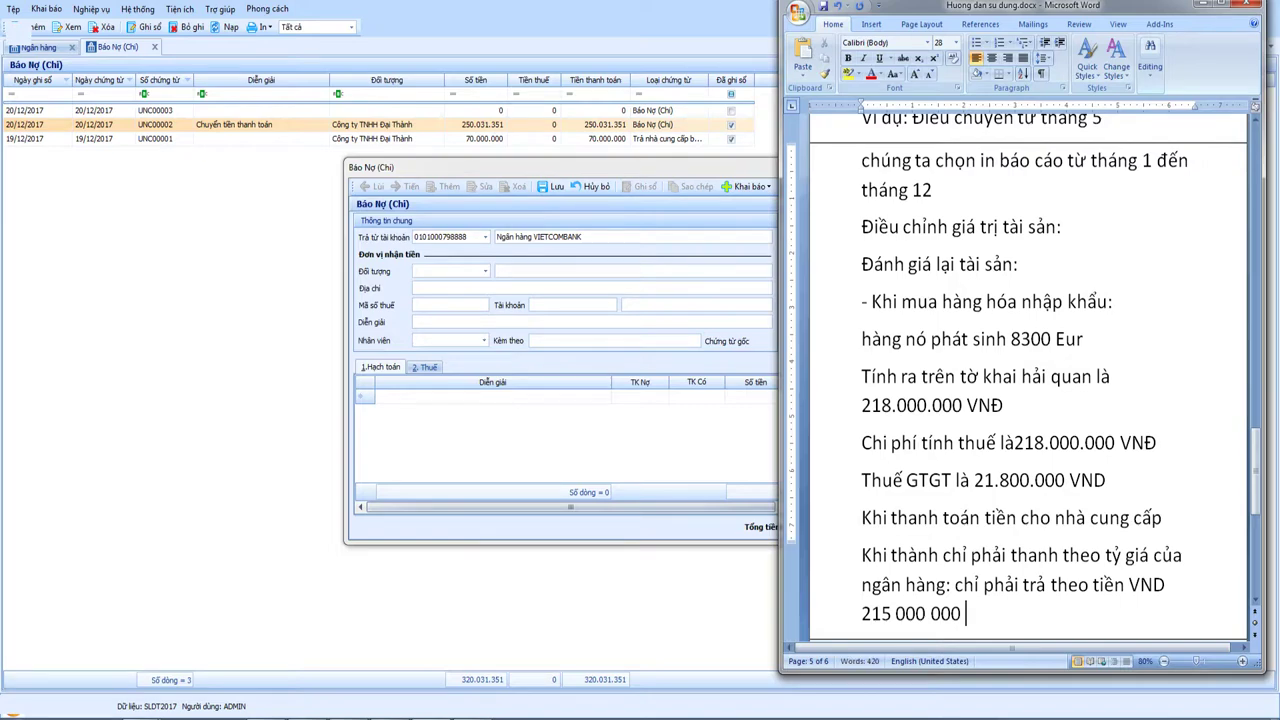
# Step: Add the line "Lãi chênh lệch tỷ giá là 3 000 000" below the payment amount, with spaces between digit groups
pyautogui.press('Return')
pyautogui.write('L')
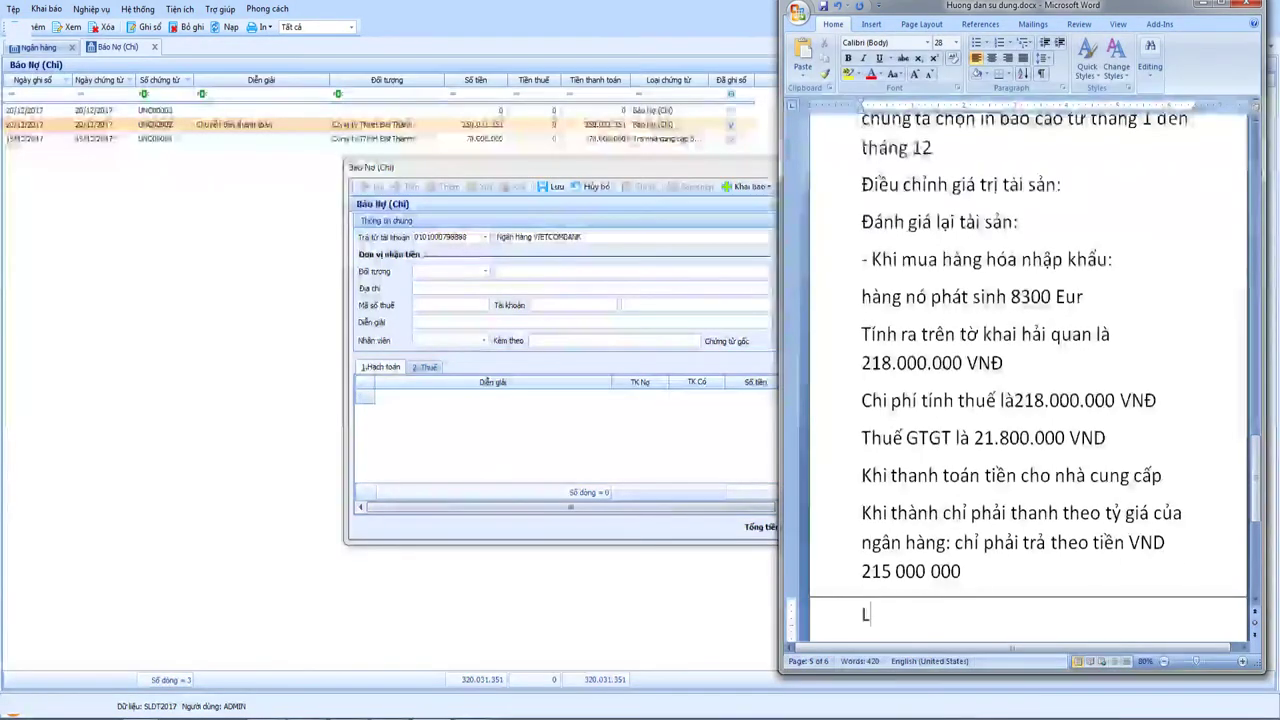
pyautogui.write('ãi chênh')
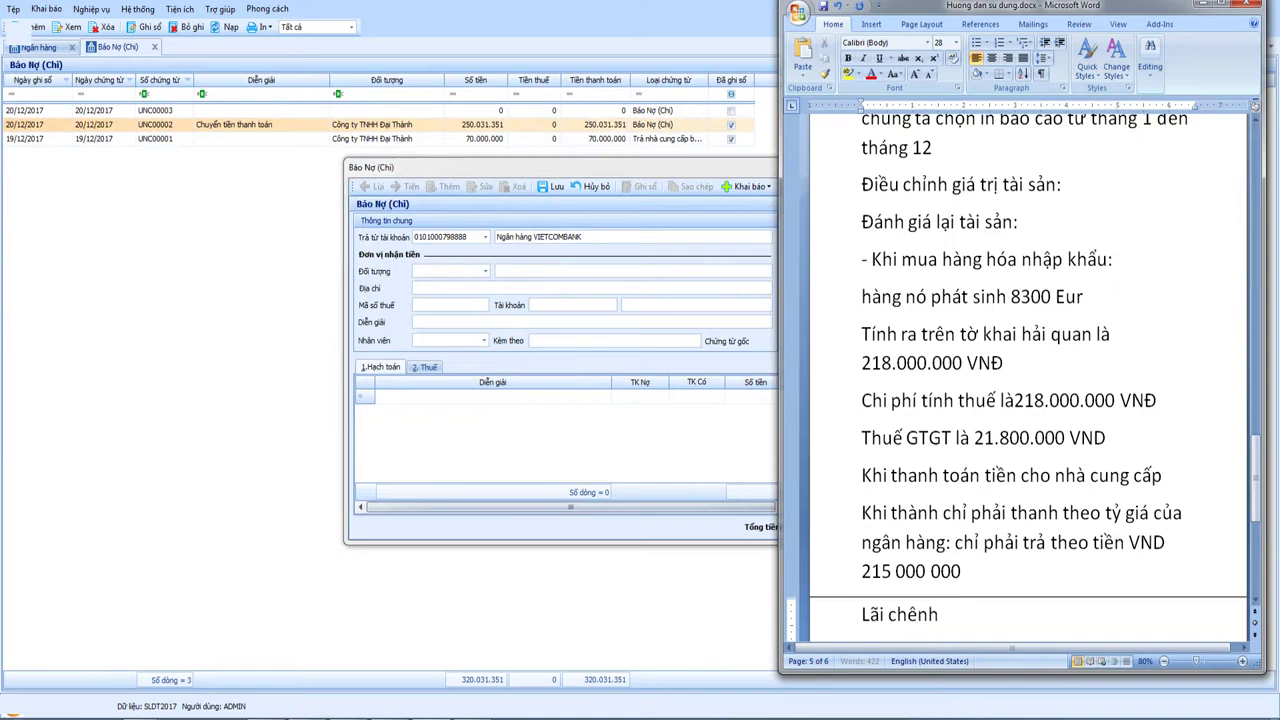
pyautogui.write(' lệch tỷ giá là ')
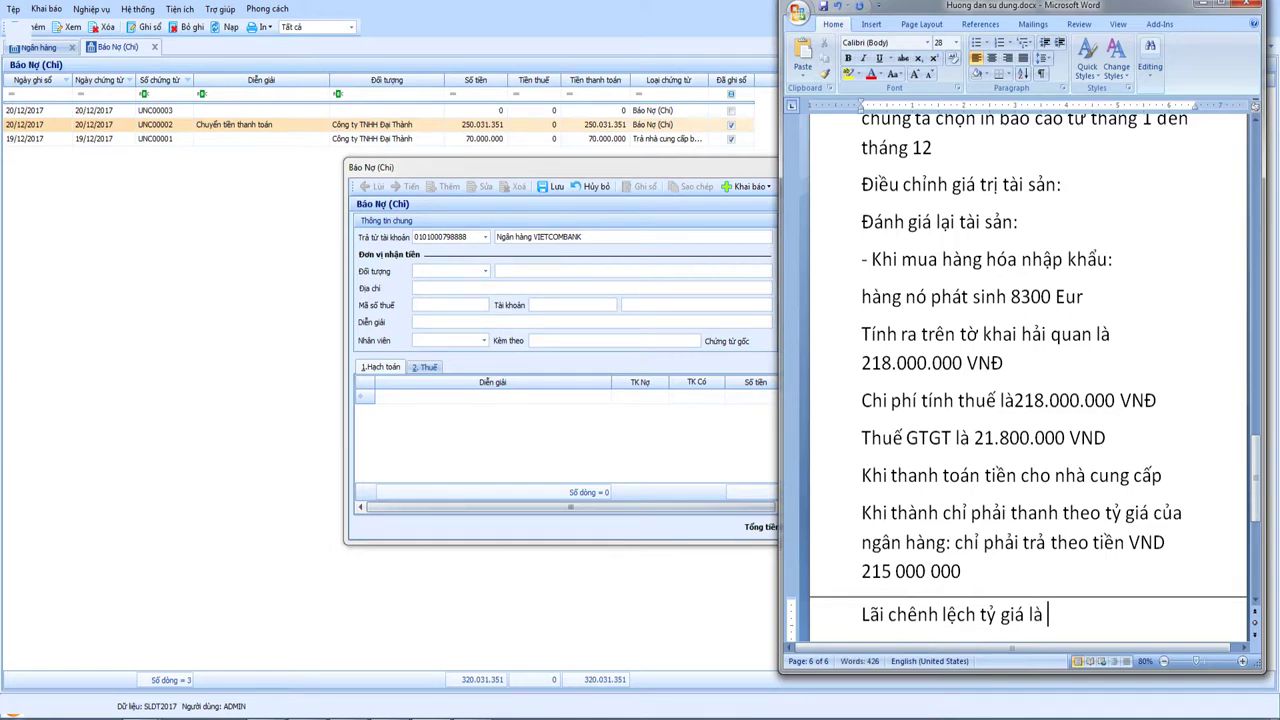
pyautogui.write('3000000')
pyautogui.press('Left')
pyautogui.press('Left')
pyautogui.press('Left')
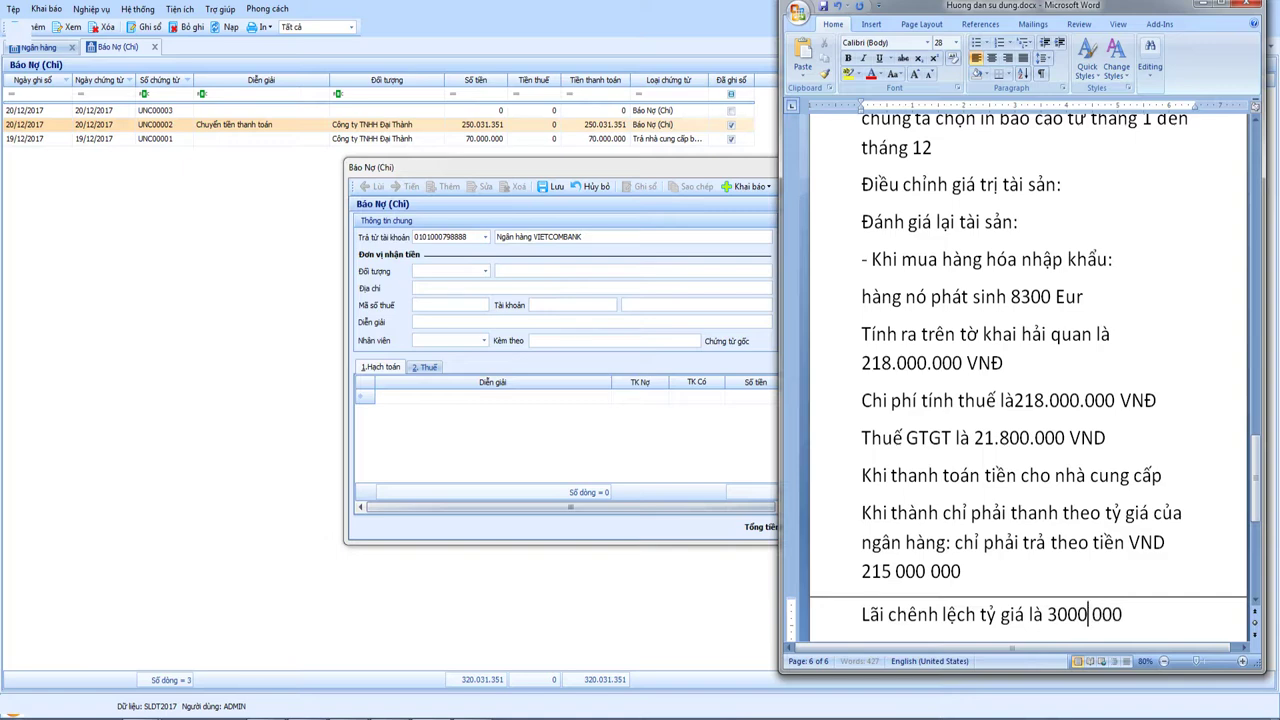
pyautogui.press('Left')
pyautogui.press('Left')
pyautogui.press('Left')
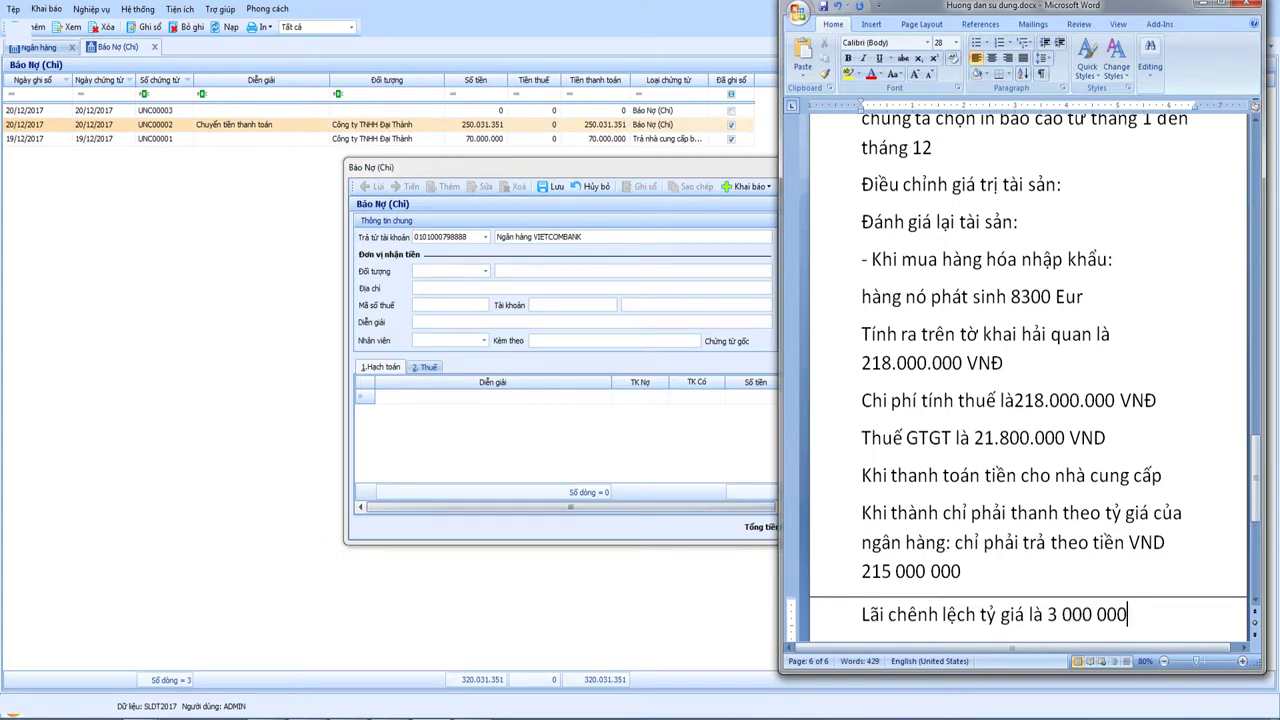
# Step: Add a line labelled "Phí chuyển tiền:" below the exchange rate gain line
pyautogui.press('Return')
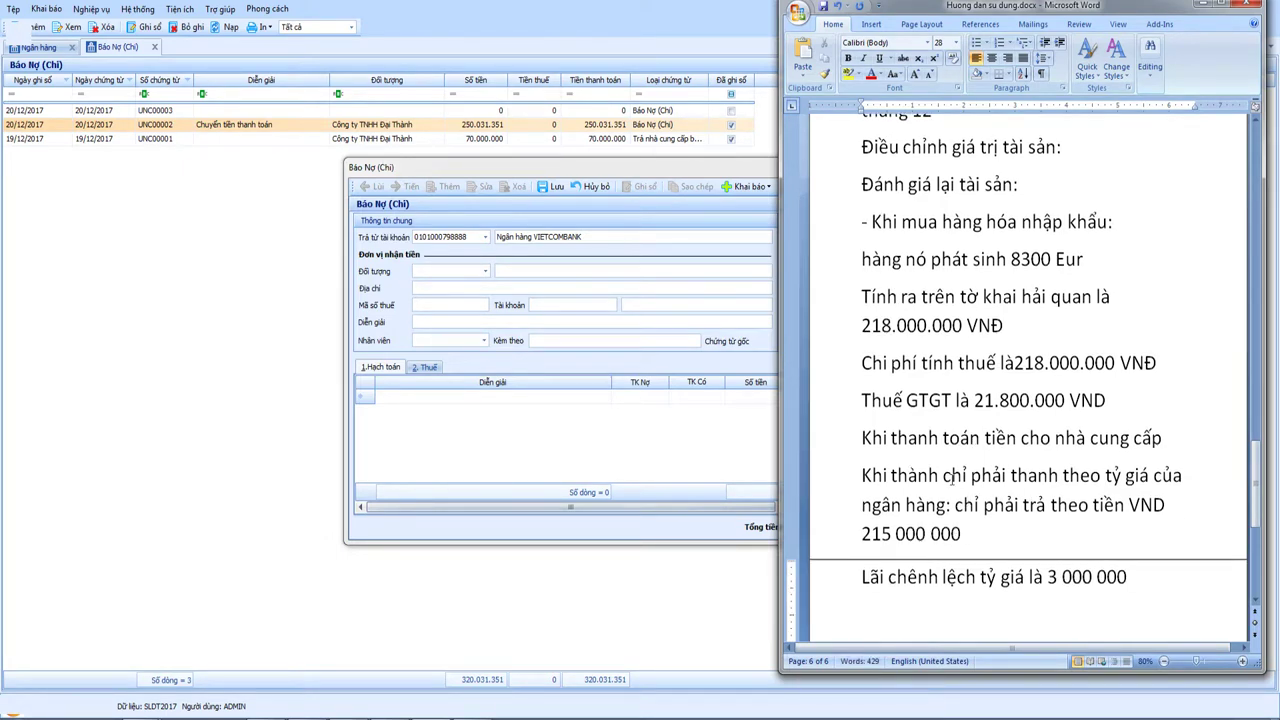
pyautogui.write('Phí chuyênr tiền')
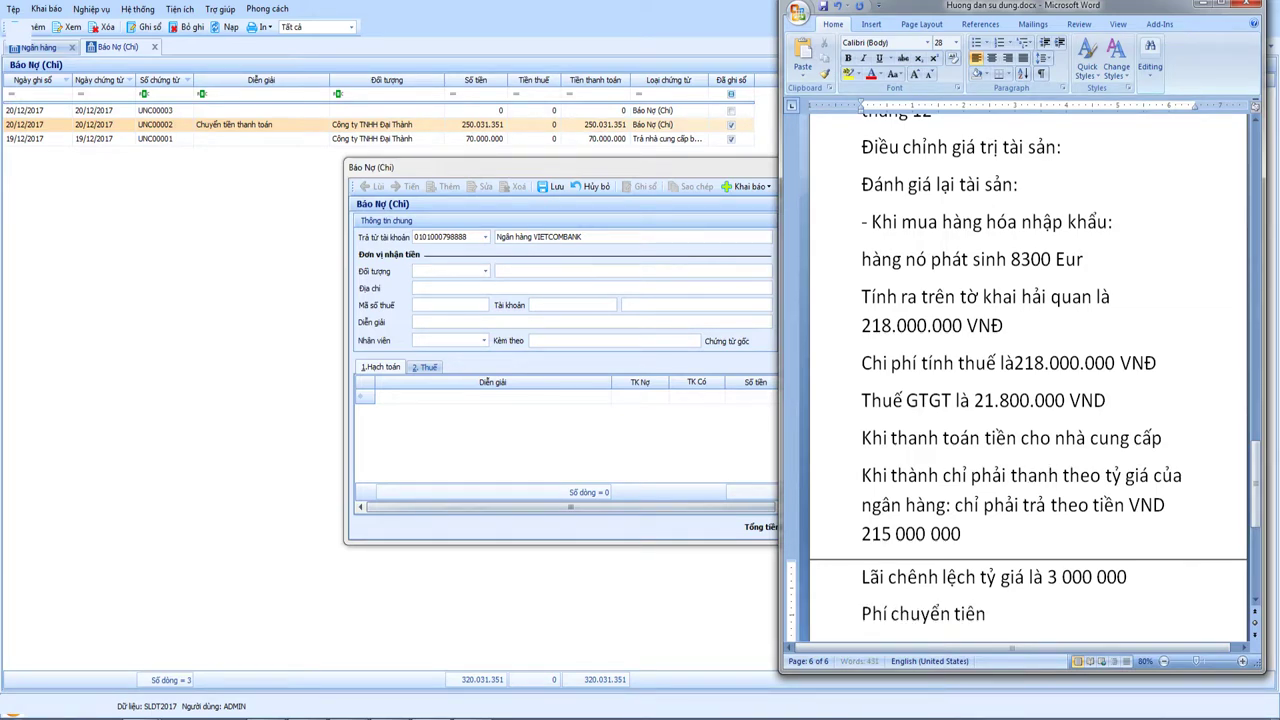
pyautogui.write(':')
# Step: Insert the line "Nộp tiền thuế vào ngân sách nhà nước: 21 800 000" above the "Phí chuyển tiền:" line
pyautogui.press('Home')
pyautogui.press('Return')
pyautogui.write('N')
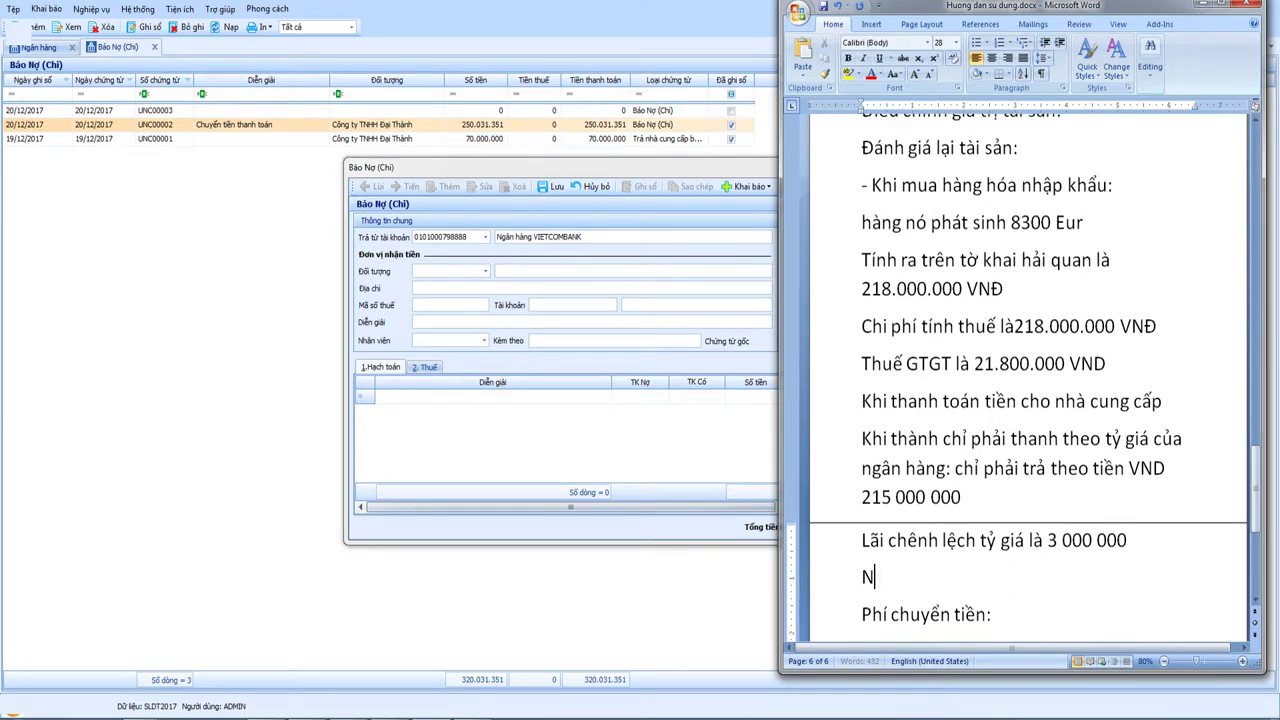
pyautogui.write('ộp tie')
pyautogui.write('n thuế')
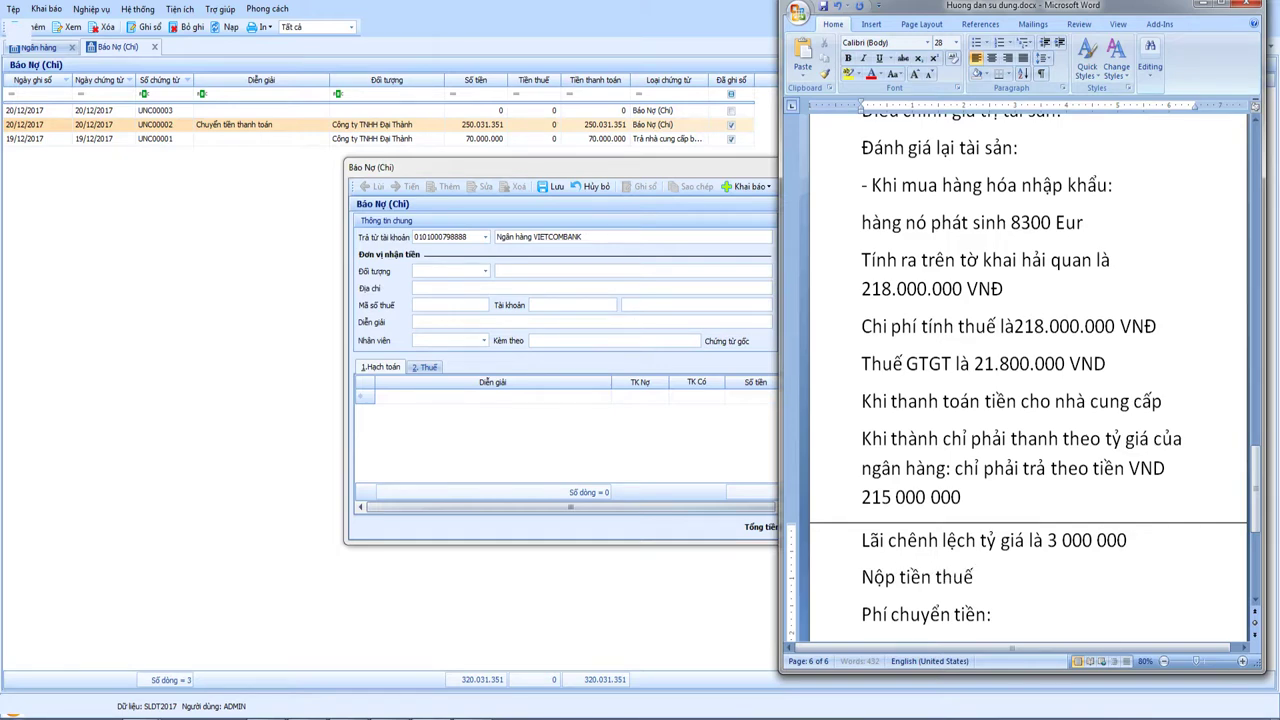
pyautogui.write(' vao ngaan sacg')
pyautogui.press('BackSpace')
pyautogui.write('h nhà n')
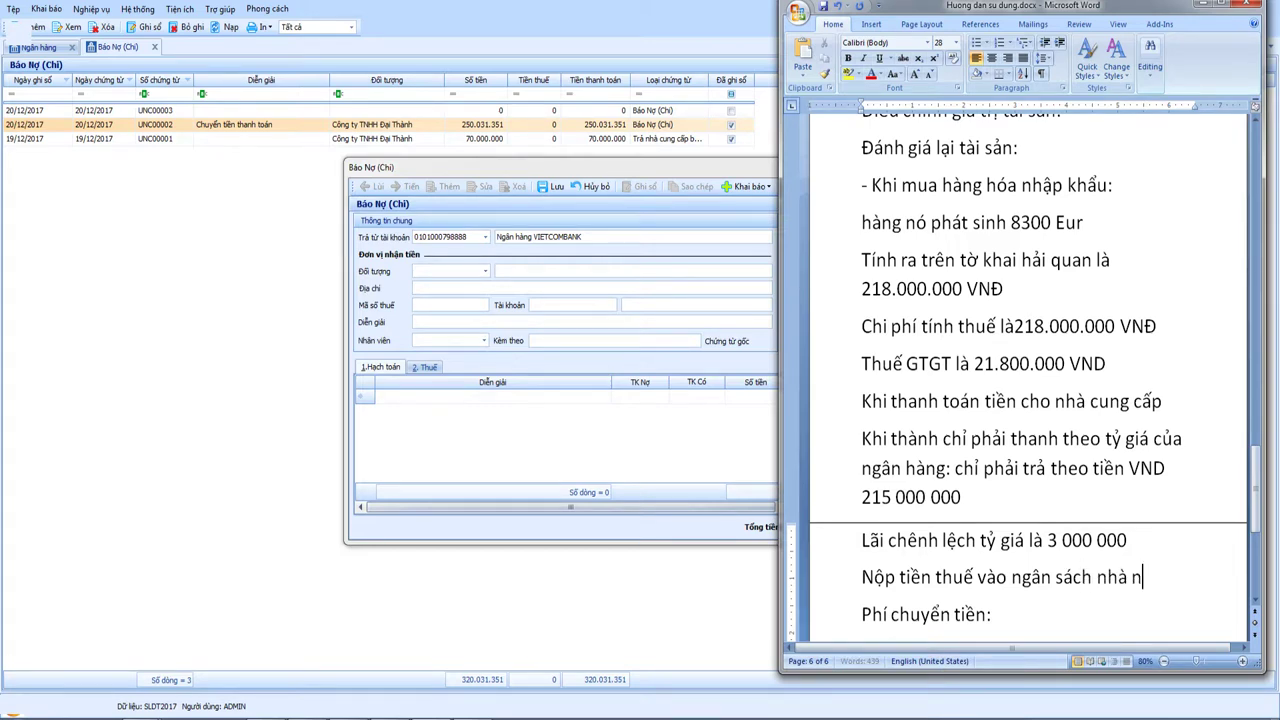
pyautogui.write('ước:')
pyautogui.write('21')
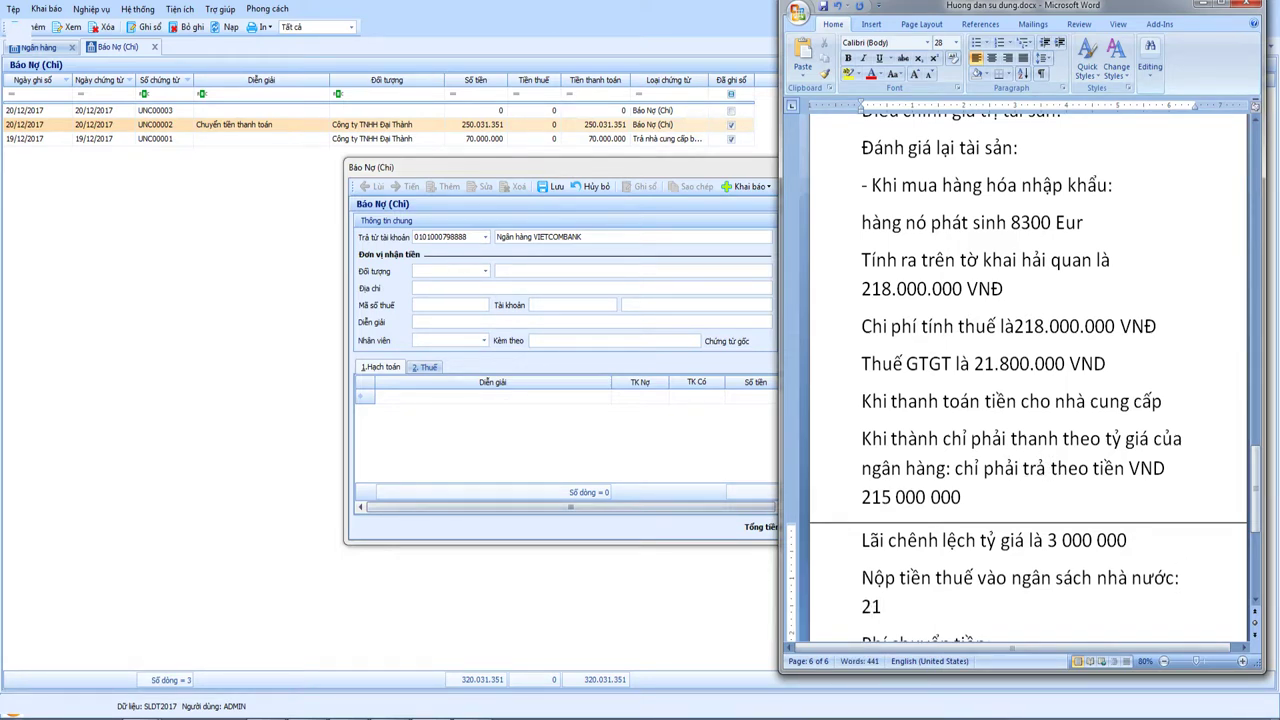
pyautogui.write(' 800 000')
# Step: Complete the "Phí chuyển tiền:" line with 20.000, leaving no blank line above it, and begin a new line with "Phí"
pyautogui.press('Return')
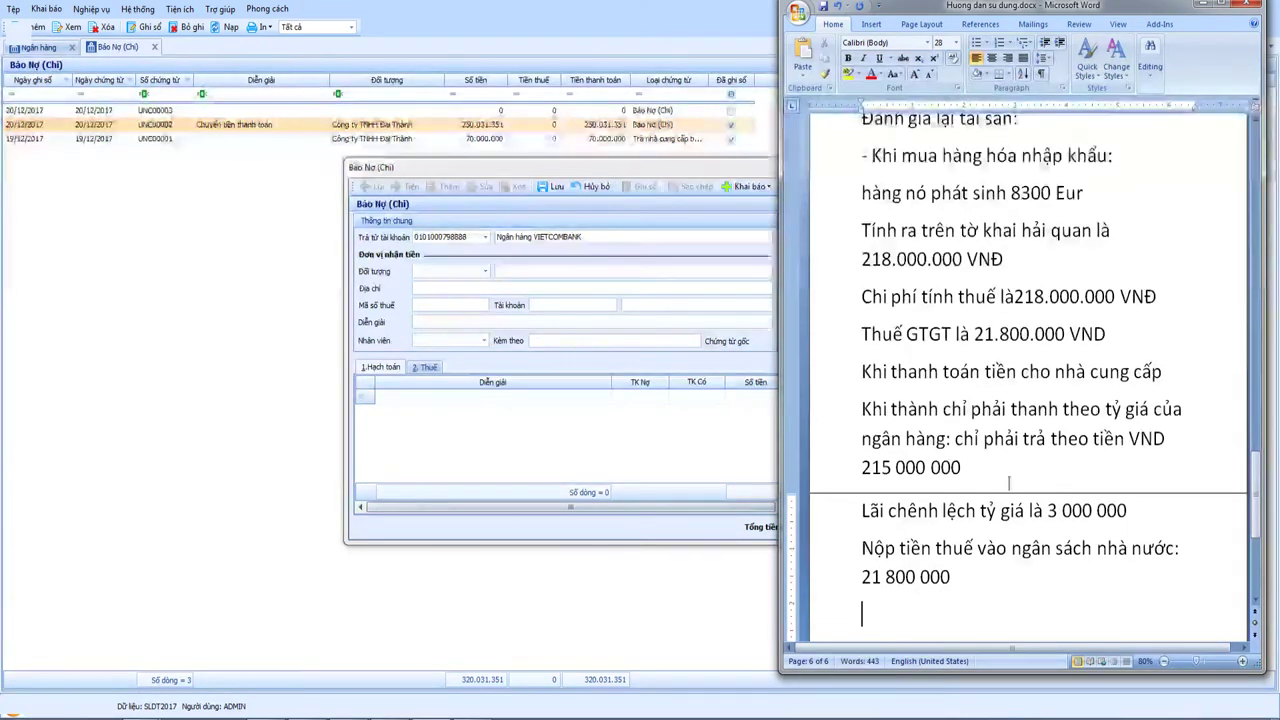
pyautogui.scroll(-2, 1005, 525)
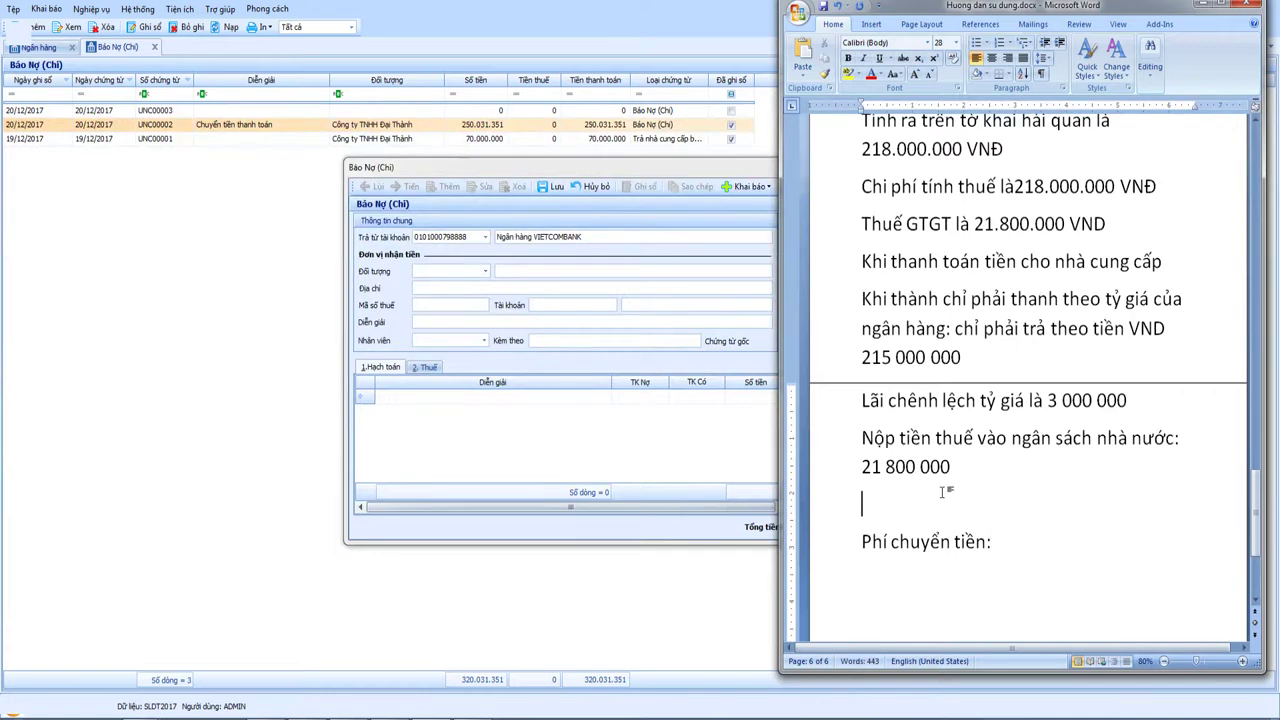
pyautogui.press('Delete')
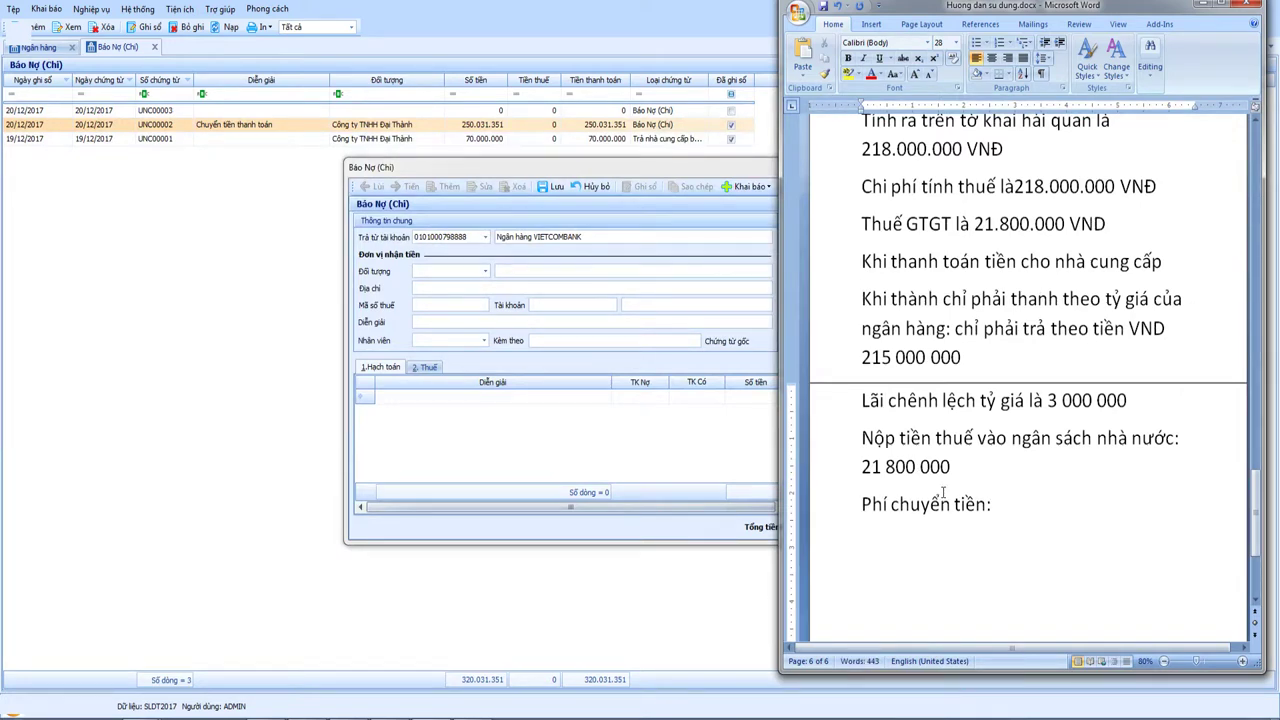
pyautogui.write('20.000')
pyautogui.write('Phí ')
pyautogui.write('va')
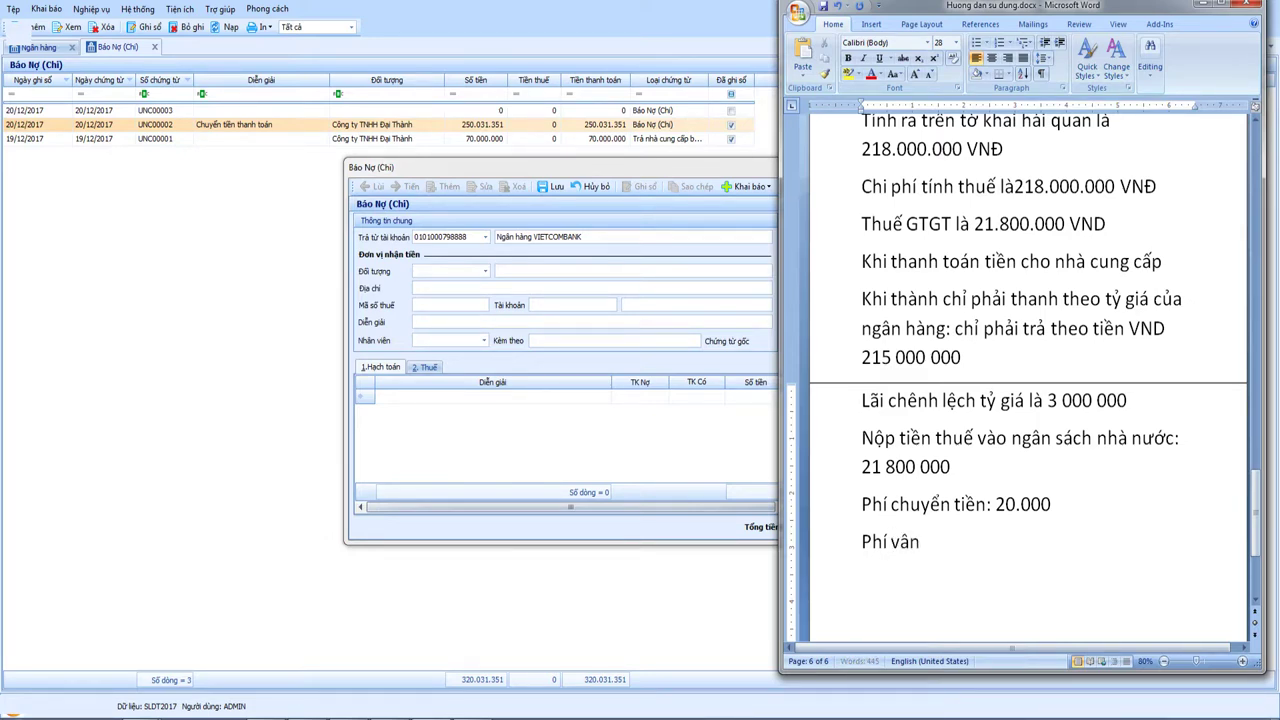
pyautogui.write('n chuye')
pyautogui.press('BackSpace')
pyautogui.press('BackSpace')
pyautogui.press('BackSpace')
pyautogui.press('BackSpace')
pyautogui.press('BackSpace')
pyautogui.press('BackSpace')
pyautogui.press('BackSpace')
pyautogui.press('BackSpace')
pyautogui.press('BackSpace')
pyautogui.press('BackSpace')
# Step: Complete the new fee line as "Phí chuyển phát nhanh + dịch vụ hải quan:" and end it with a line break
pyautogui.write('chuyển phat')
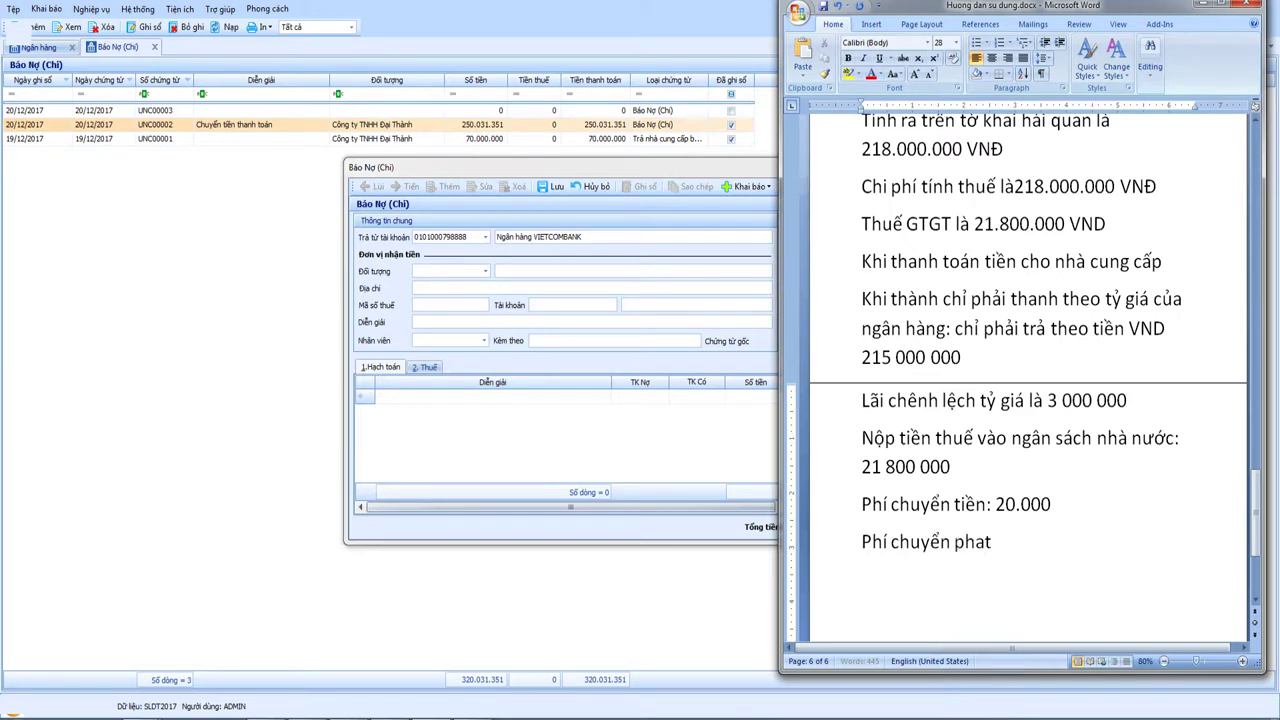
pyautogui.write('s nhanh')
pyautogui.write(' + dc')
pyautogui.write('ih')
pyautogui.press('BackSpace')
pyautogui.press('BackSpace')
pyautogui.press('BackSpace')
pyautogui.write('ichj vuj')
pyautogui.write(' hariu')
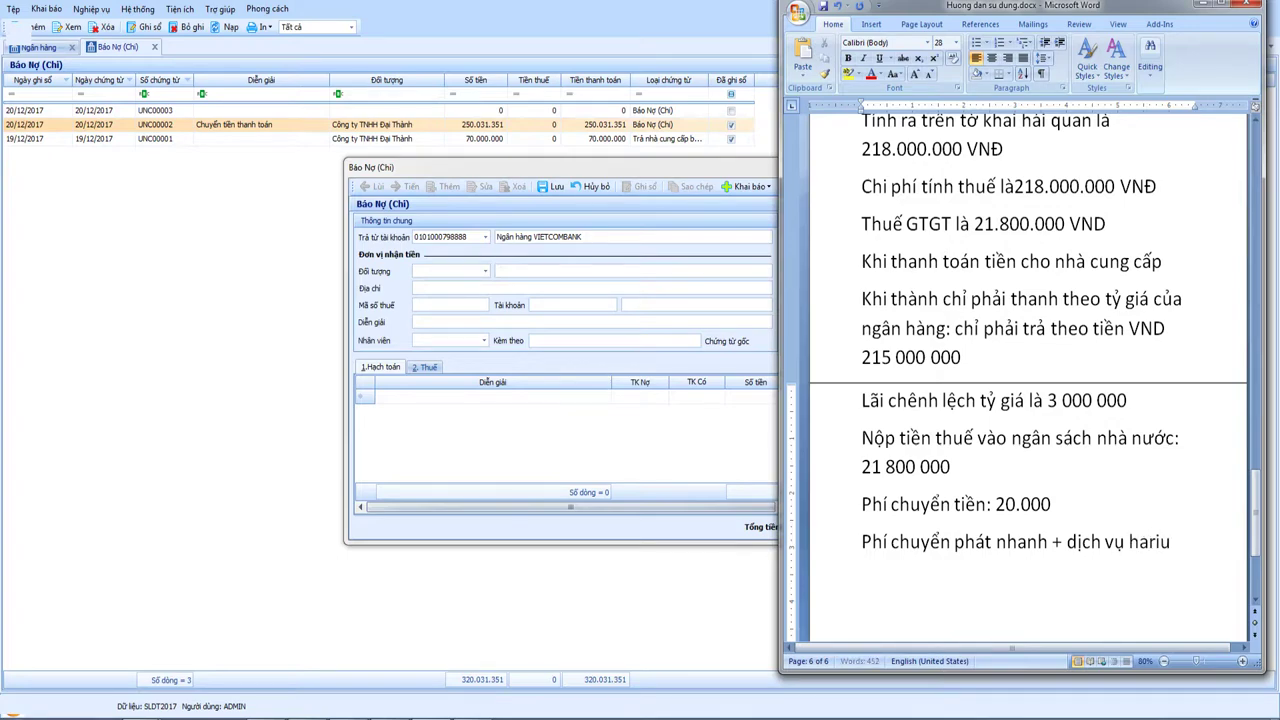
pyautogui.press('BackSpace')
pyautogui.write('air quan')
pyautogui.write(':')
pyautogui.press('Return')
# Step: Insert a "Hạch toán:" heading line below the "Thuế GTGT là 21.800.000 VND" line
pyautogui.scroll(1, 972, 438)
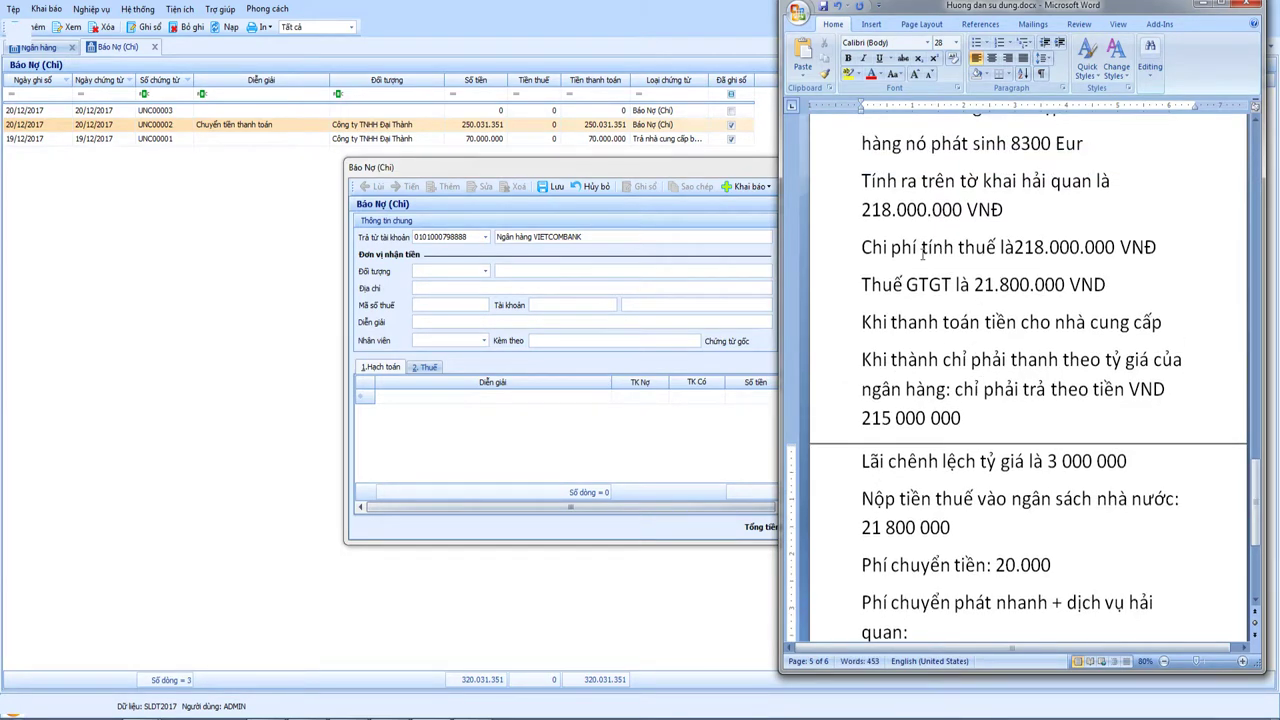
pyautogui.click(1147, 286)
pyautogui.press('Return')
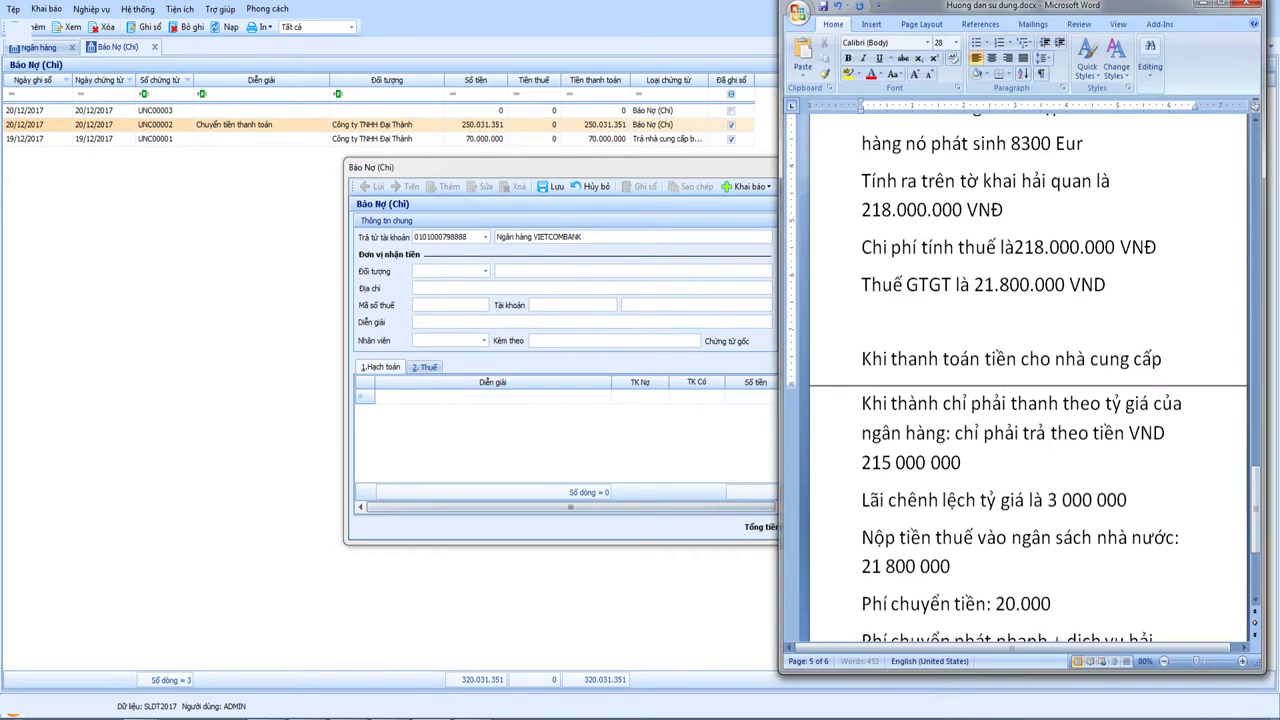
pyautogui.write('Hach toán:')
pyautogui.press('Return')
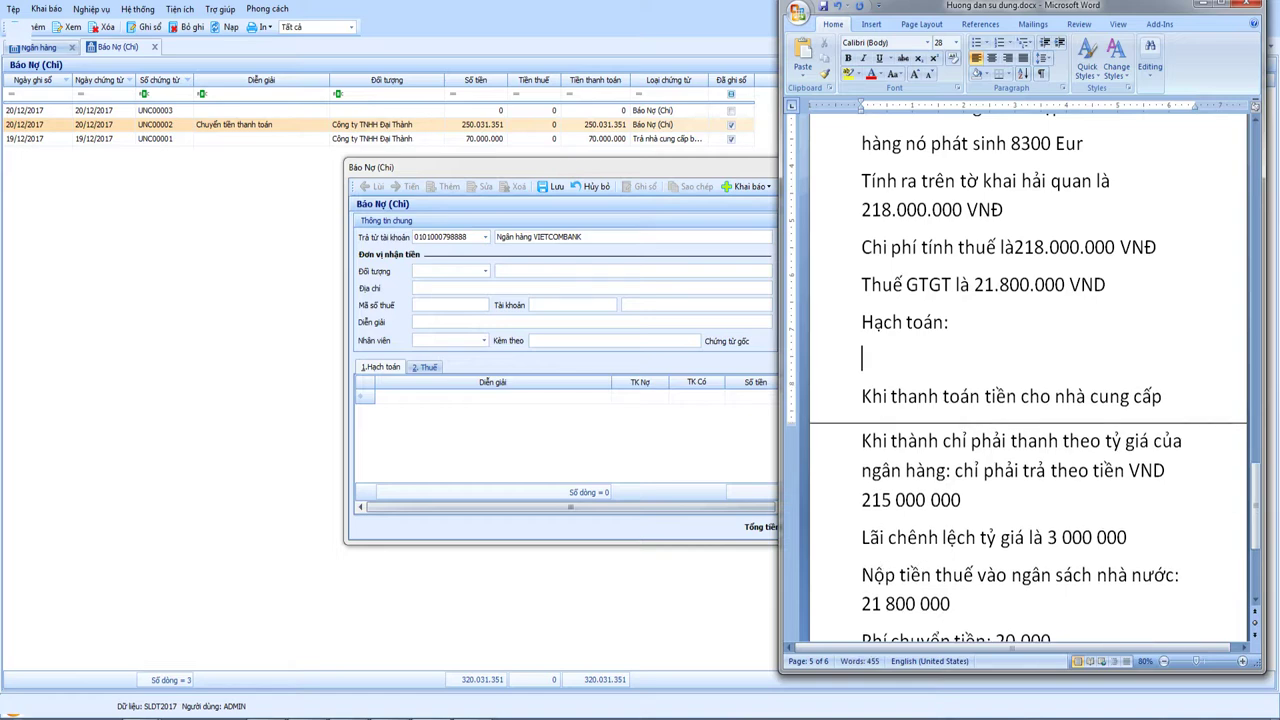
# Step: Write the debit entry "Nợ tk 156 218.000.000" under "Hạch toán:", with a tab gap between the account and the amount
pyautogui.write('Nợ tia kh')
pyautogui.press('BackSpace')
pyautogui.press('BackSpace')
pyautogui.press('BackSpace')
pyautogui.write('f')
pyautogui.write('k 165')
pyautogui.press('BackSpace')
pyautogui.press('BackSpace')
pyautogui.write('56 218.')
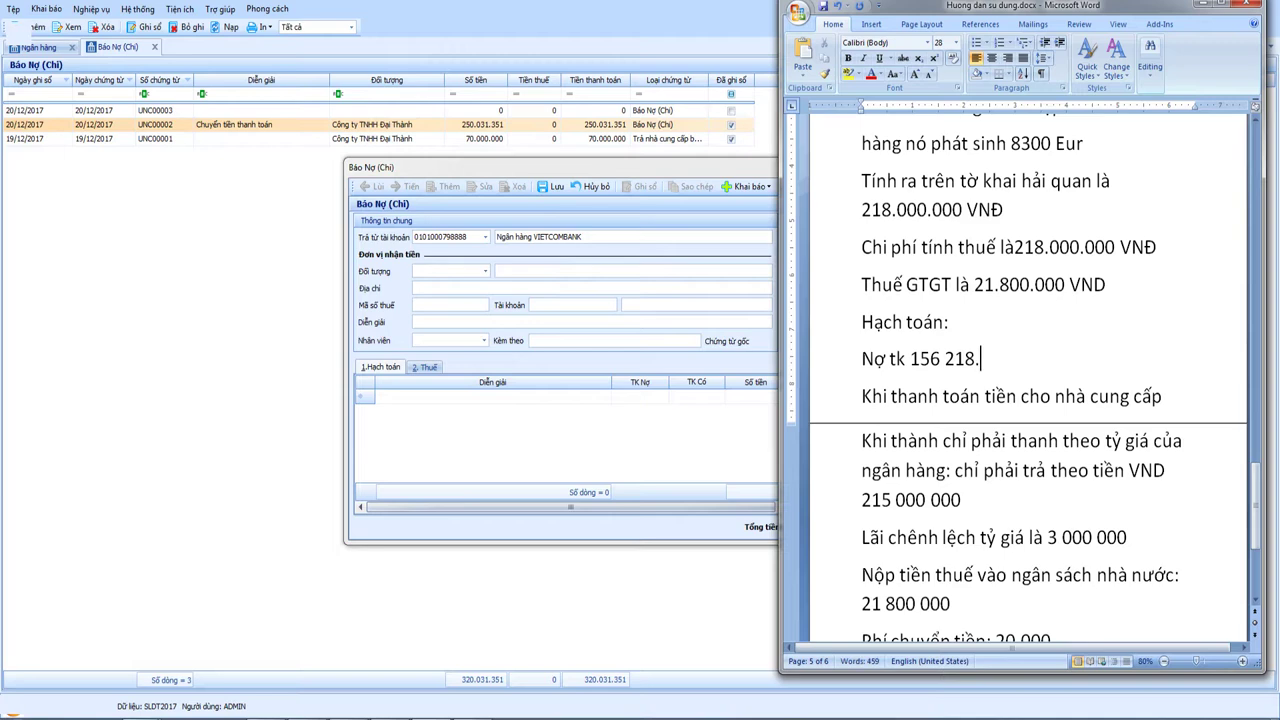
pyautogui.write('000.000')
pyautogui.click(1035, 358)
pyautogui.click(944, 358)
pyautogui.press('Tab')
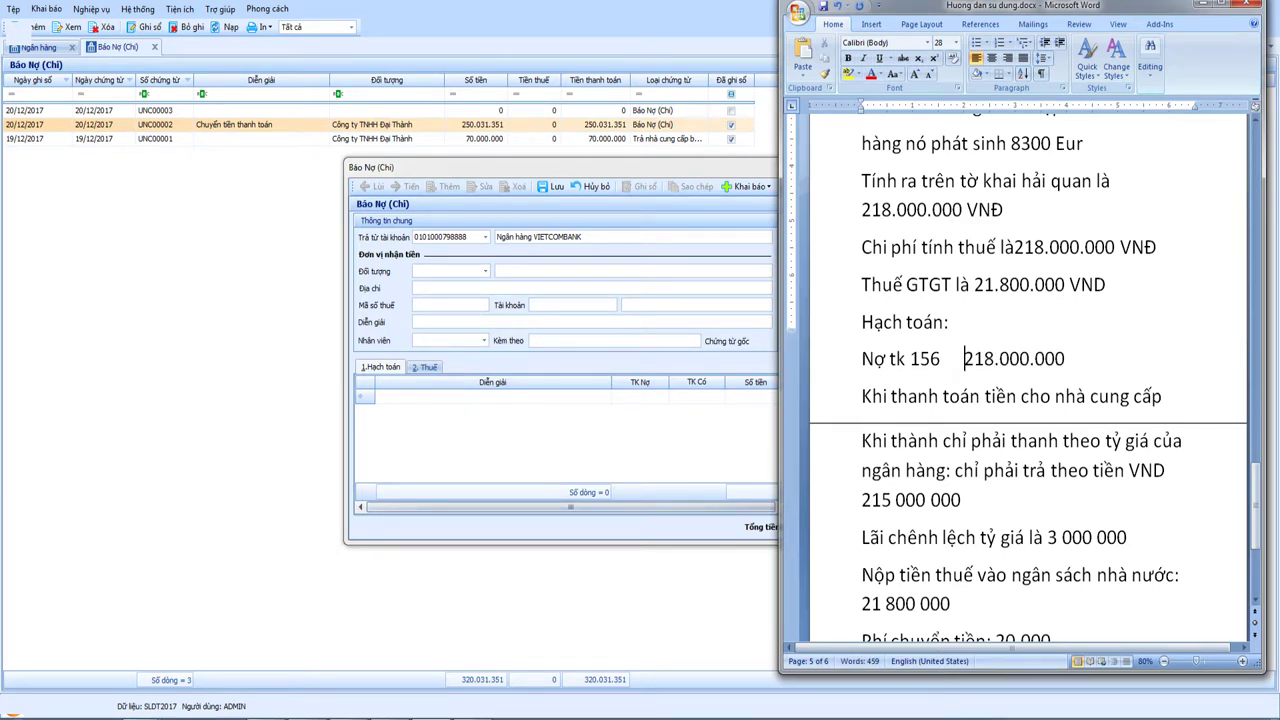
# Step: Add a new line below the debit entry "Nợ tk 156 218.000.000"
pyautogui.press('End')
pyautogui.press('Return')
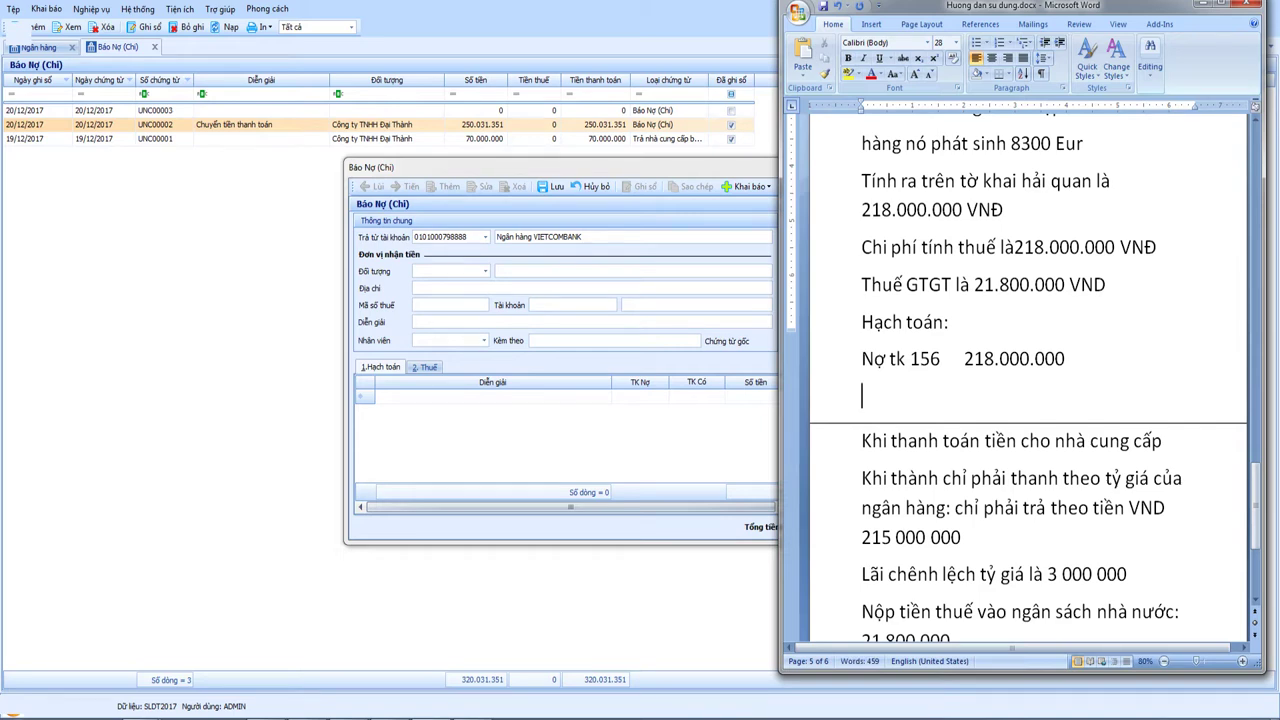
pyautogui.write('Nợ tài khoa')
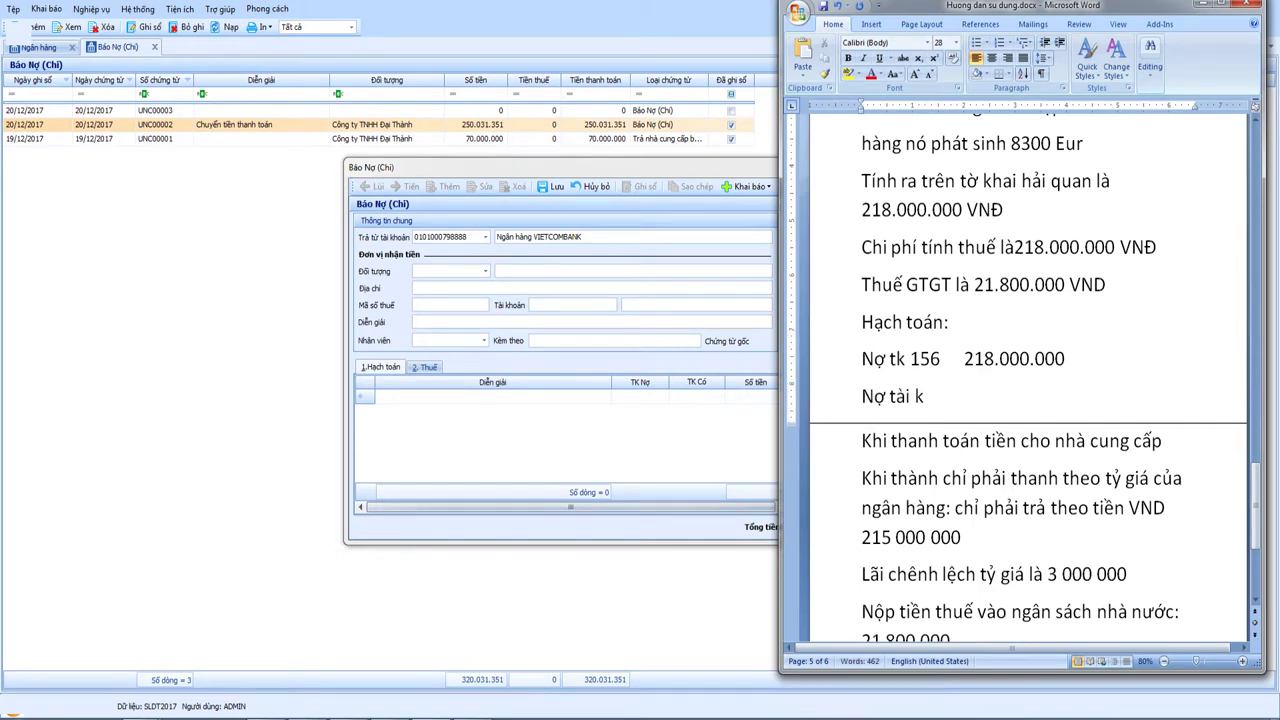
pyautogui.press('BackSpace')
pyautogui.press('BackSpace')
pyautogui.write('oản')
pyautogui.press('BackSpace')
pyautogui.press('BackSpace')
pyautogui.press('BackSpace')
pyautogui.press('BackSpace')
pyautogui.press('BackSpace')
pyautogui.press('BackSpace')
pyautogui.press('BackSpace')
pyautogui.press('BackSpace')
pyautogui.press('BackSpace')
pyautogui.press('BackSpace')
pyautogui.press('BackSpace')
pyautogui.press('BackSpace')
# Step: Write the credit entry "Có tk 331" and copy the spacing and amount 218.000.000 to it from the debit line above
pyautogui.write('Có tài khoa')
pyautogui.press('BackSpace')
pyautogui.press('BackSpace')
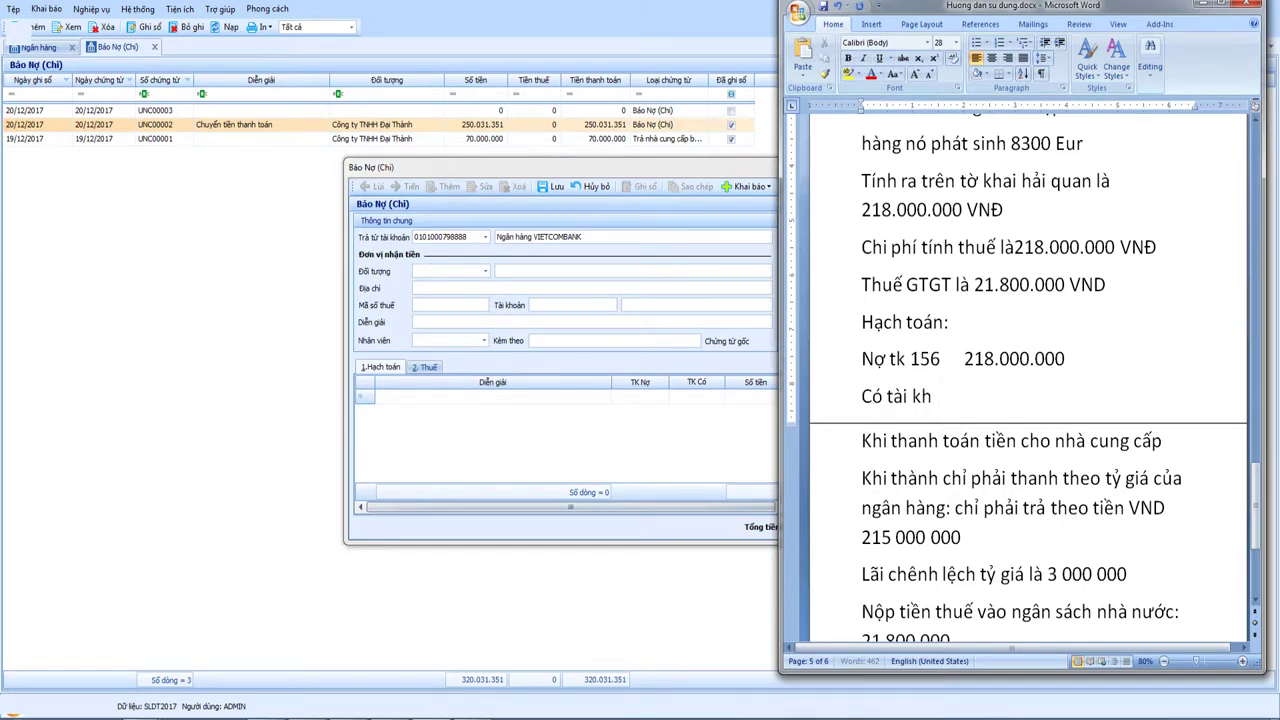
pyautogui.press('BackSpace')
pyautogui.press('BackSpace')
pyautogui.press('BackSpace')
pyautogui.press('BackSpace')
pyautogui.press('BackSpace')
pyautogui.write('k 331')
pyautogui.click(941, 358)
pyautogui.hotkey('shift', 'End')
pyautogui.hotkey('ctrl', 'c')
pyautogui.press('Down')
pyautogui.hotkey('ctrl', 'v')
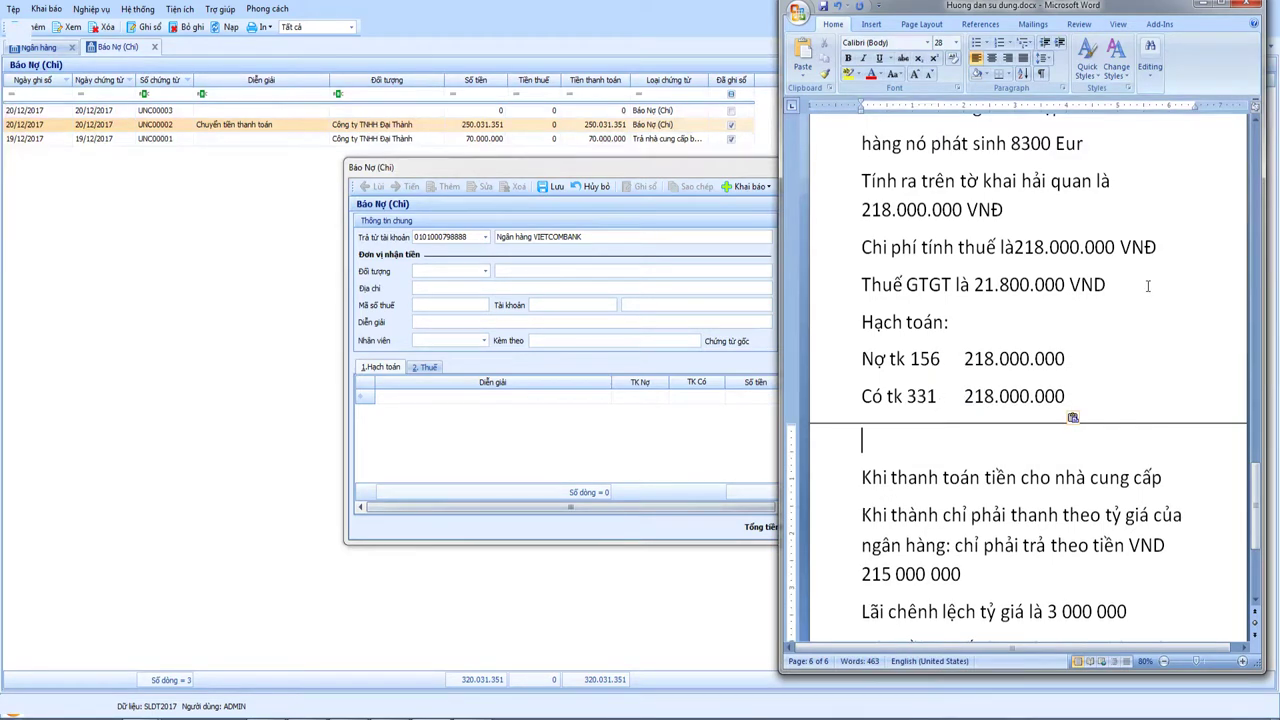
# Step: Write the VAT debit entry "Nợ tk: 13312 21.800.000" on the line below the 331 credit entry
pyautogui.write('No tiep')
pyautogui.press('BackSpace')
pyautogui.press('BackSpace')
pyautogui.press('BackSpace')
pyautogui.write('k: 133')
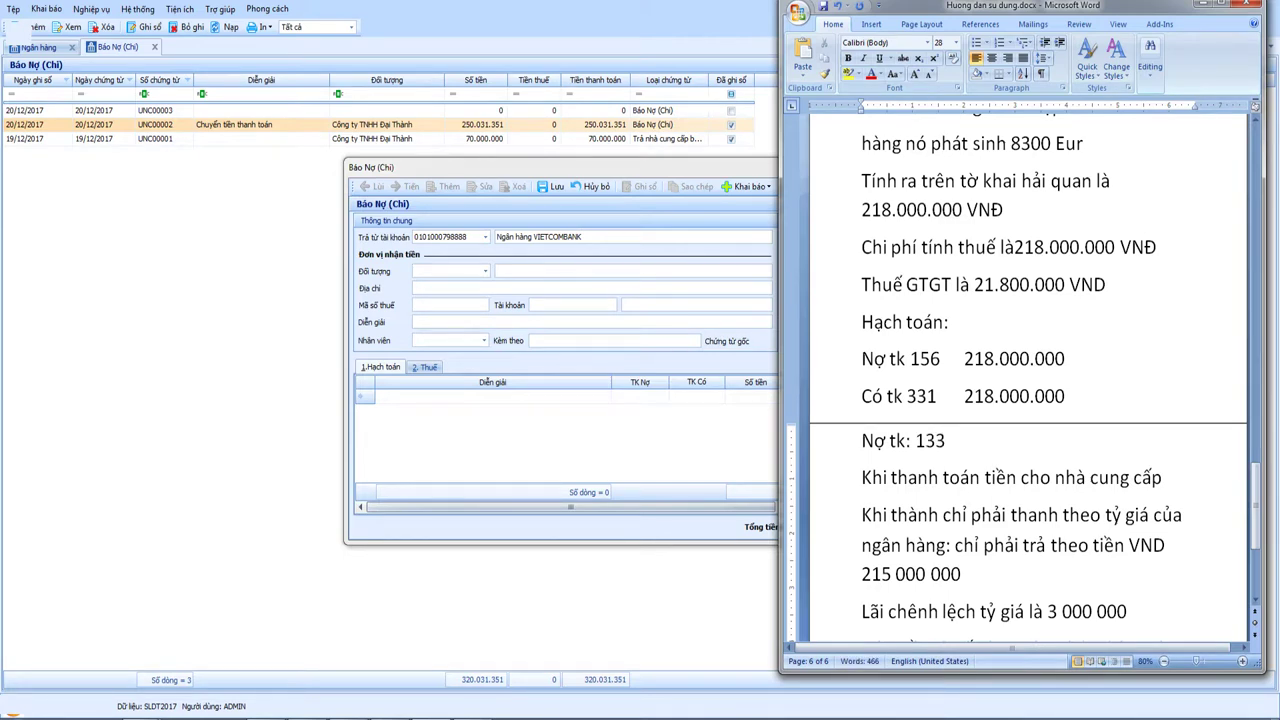
pyautogui.write('12 21.800.00')
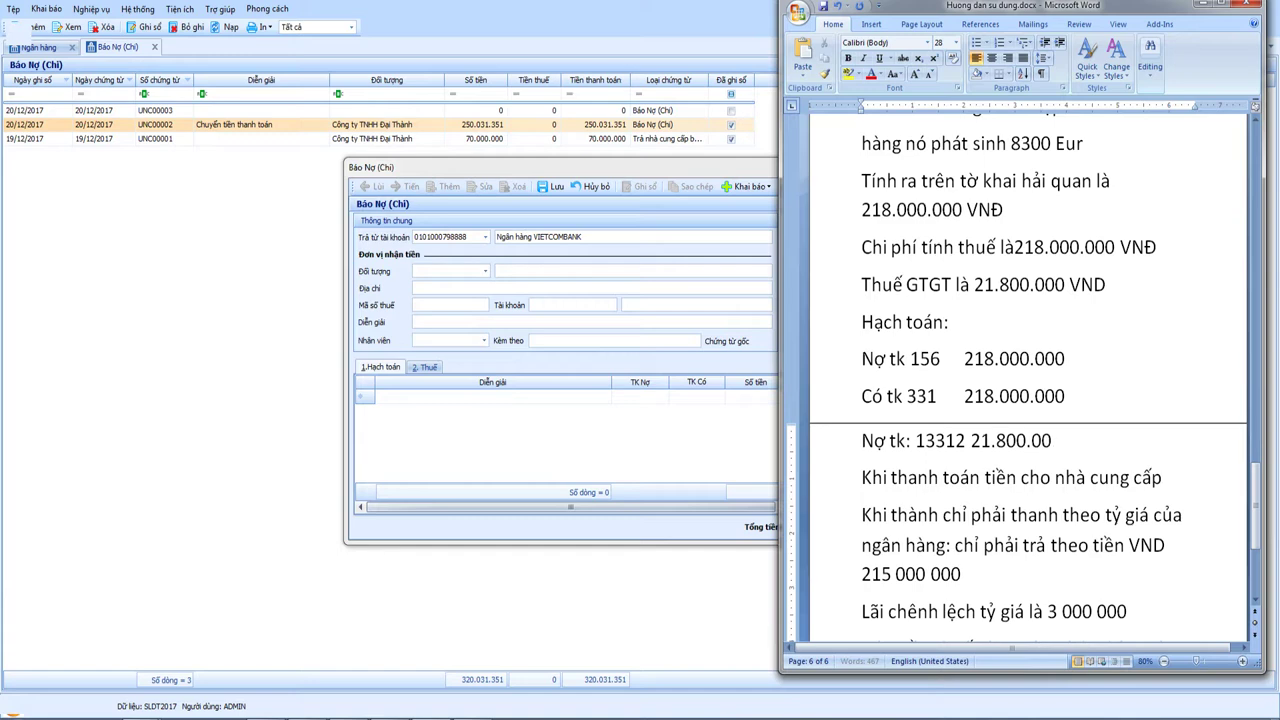
pyautogui.write('0')
# Step: Add the VAT credit entry "Có TK: 33312 21 .800.000" on a new line below the 13312 debit entry
pyautogui.press('Return')
pyautogui.write('Có ')
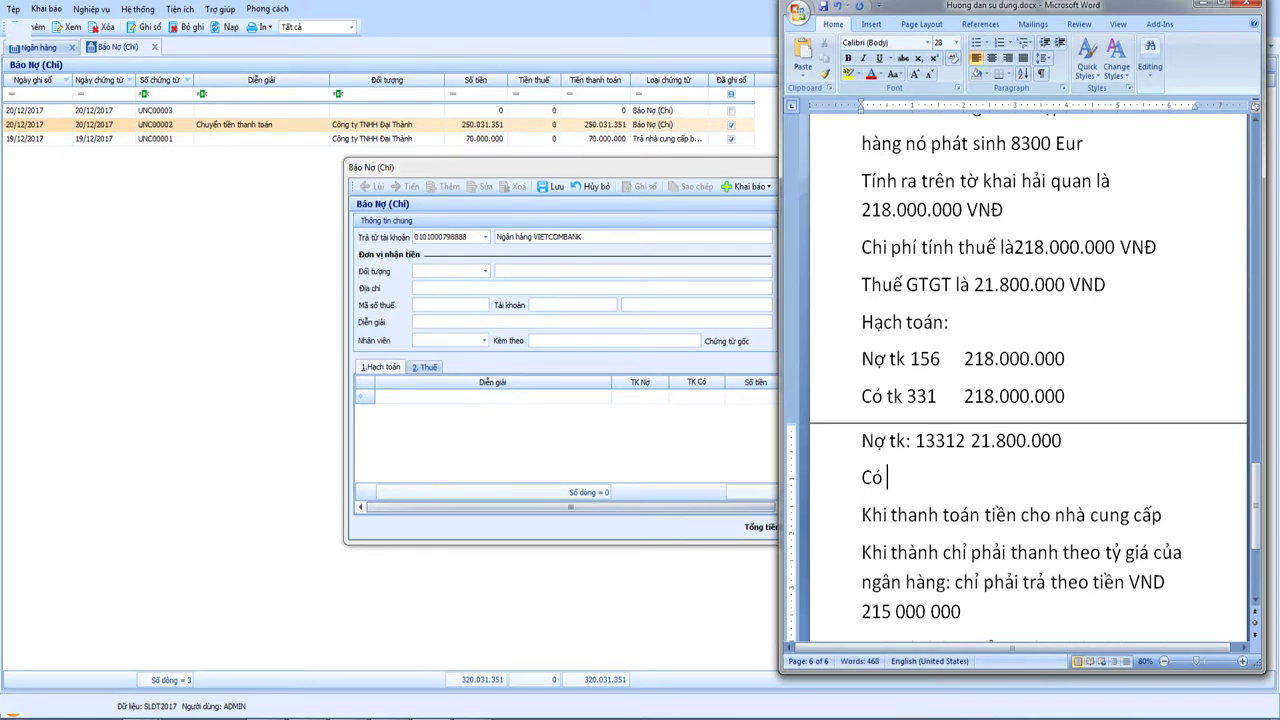
pyautogui.write('TK: 33312 21')
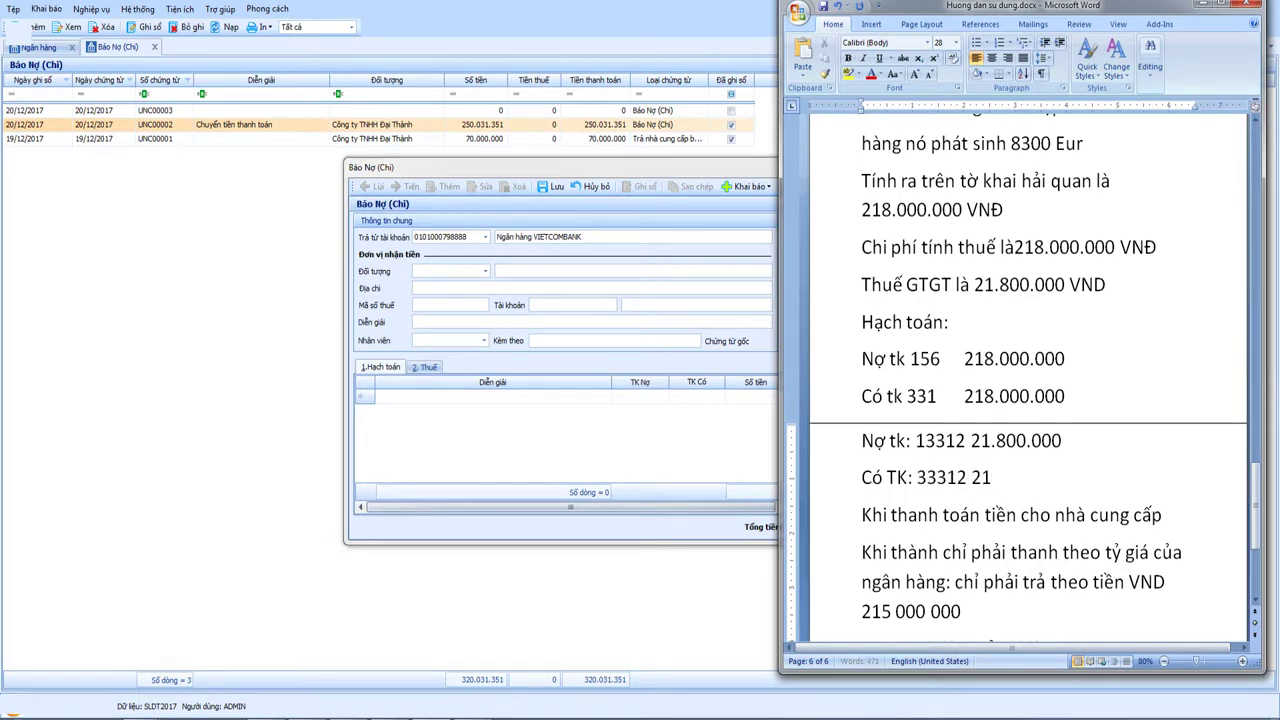
pyautogui.write(' .800.000')
# Step: Align the amounts of the four entries for accounts 156, 331, 13312 and 33312 in one column with tab spacing
pyautogui.click(1062, 440)
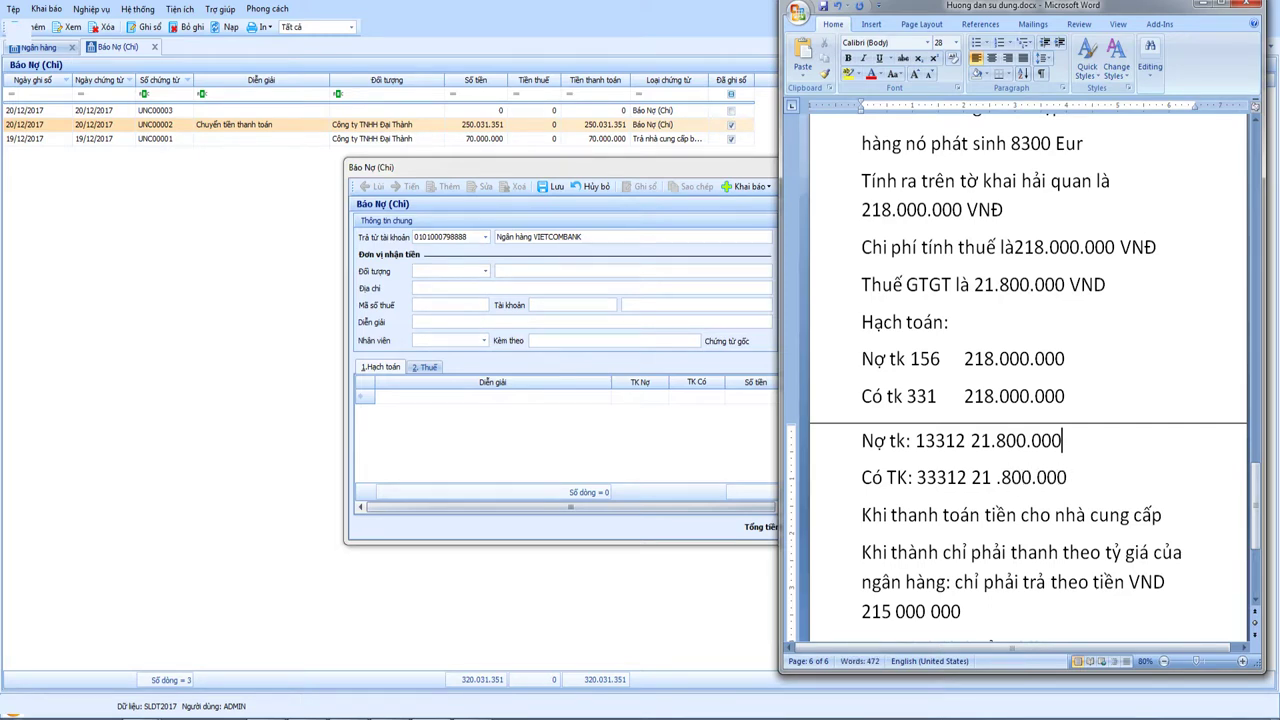
pyautogui.click(972, 440)
pyautogui.press('Tab')
pyautogui.click(971, 477)
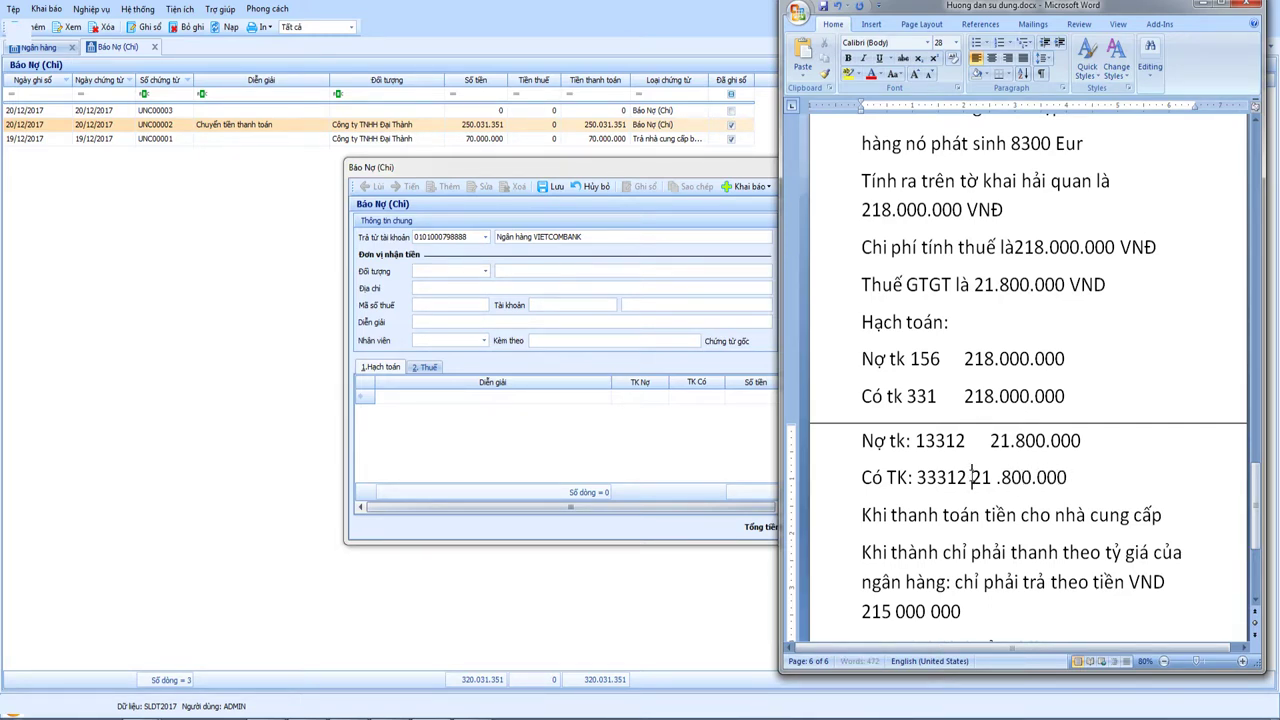
pyautogui.press('Tab')
pyautogui.click(962, 396)
pyautogui.press('Tab')
pyautogui.click(966, 358)
pyautogui.press('Tab')
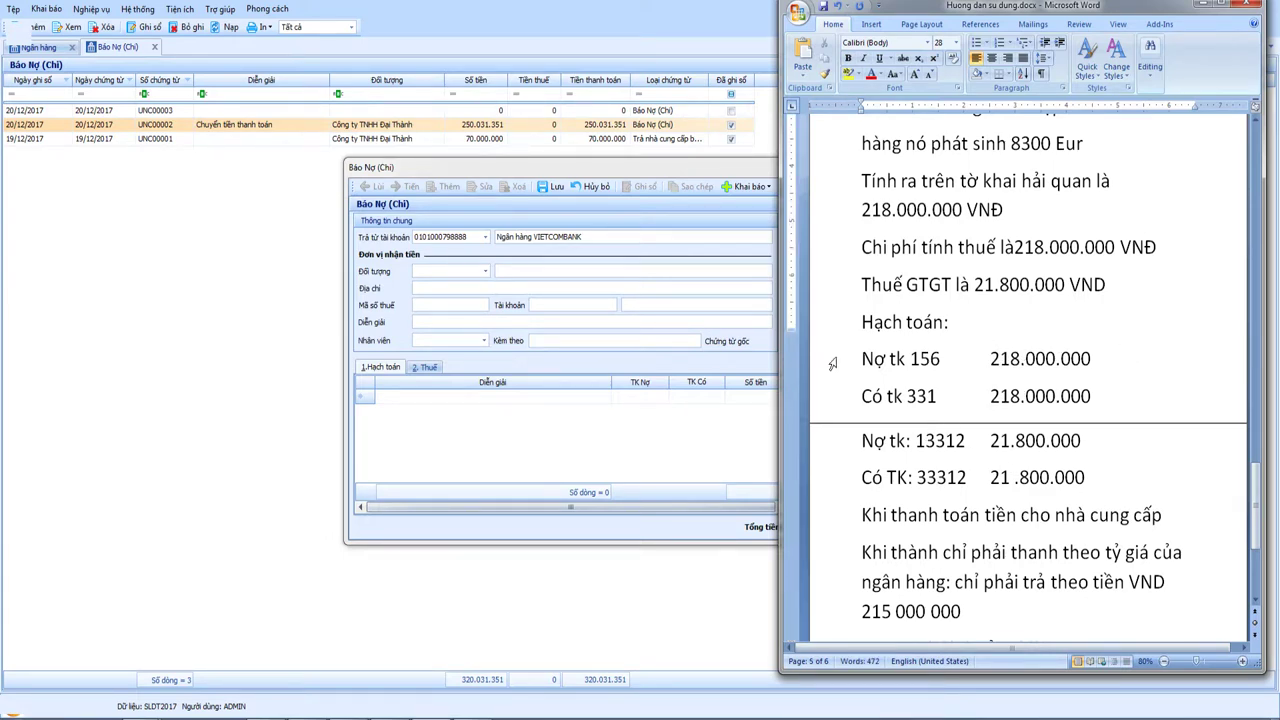
# Step: Review the goods and VAT entries, the supplier payment and exchange gain lines, and the amount credited to account 331
pyautogui.moveTo(858, 360); pyautogui.dragTo(1092, 393)
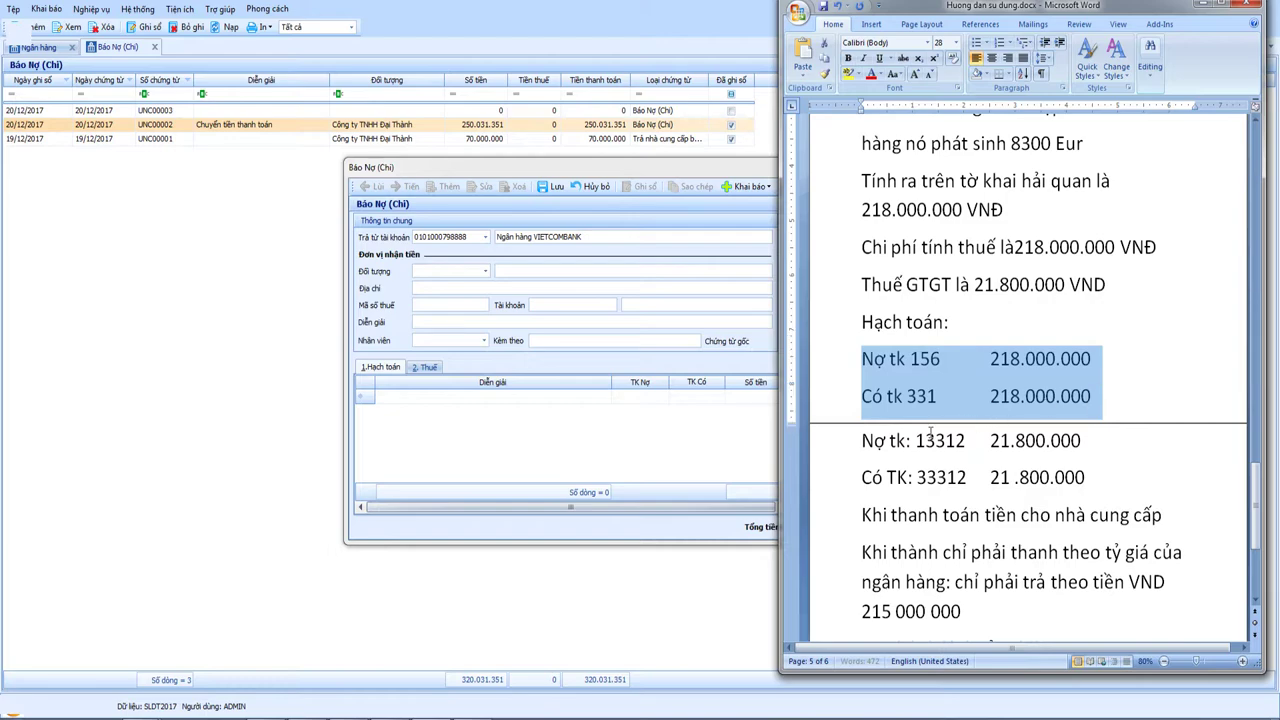
pyautogui.moveTo(866, 440); pyautogui.dragTo(1090, 478)
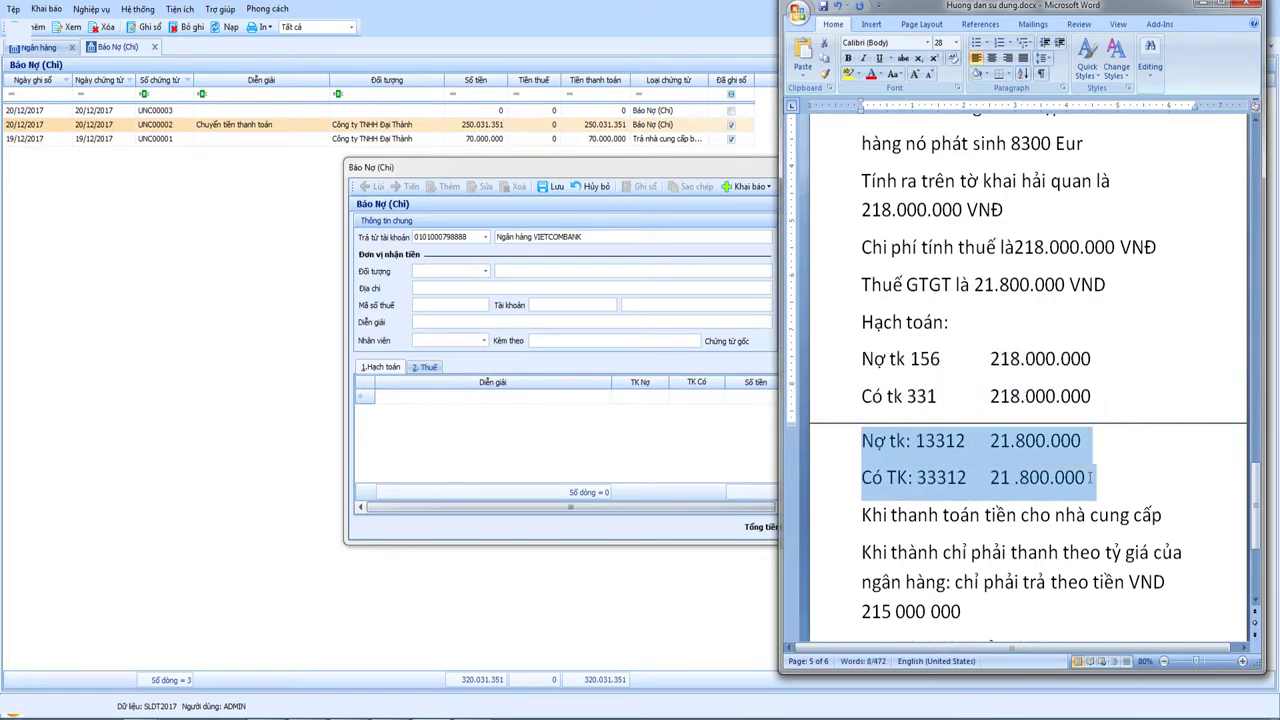
pyautogui.click(957, 445)
pyautogui.scroll(-2, 957, 450)
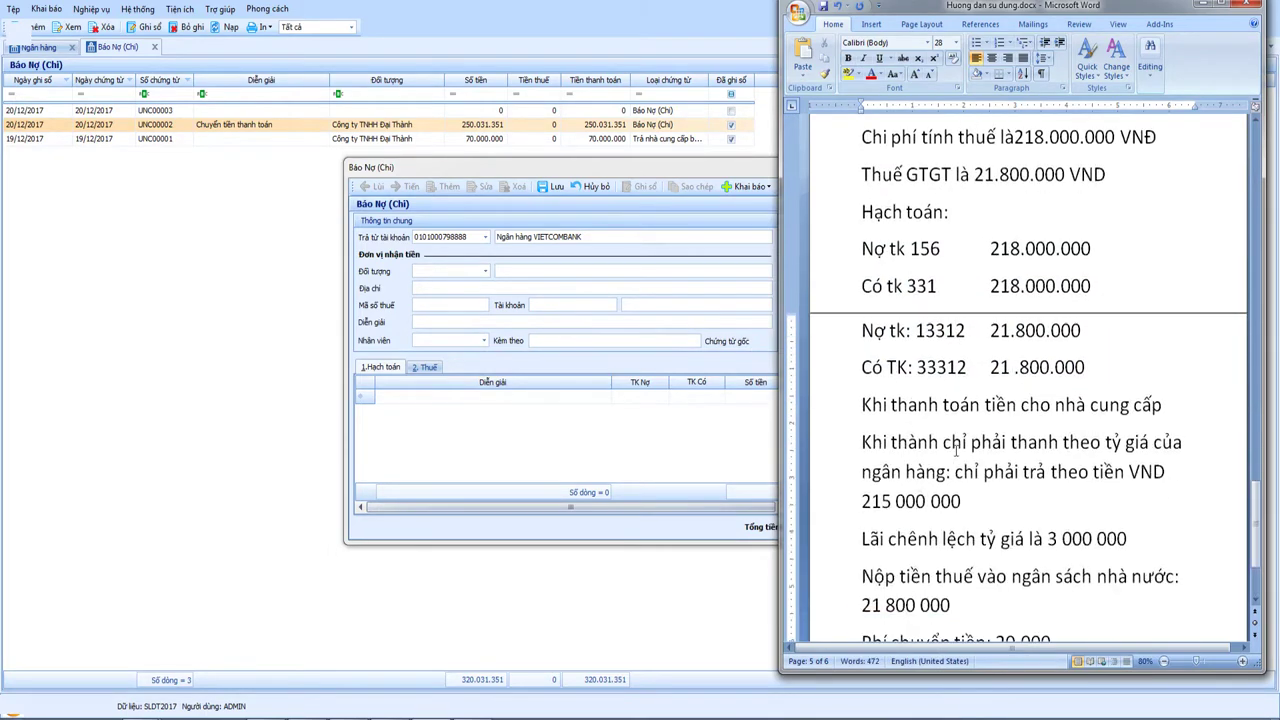
pyautogui.scroll(-2, 929, 383)
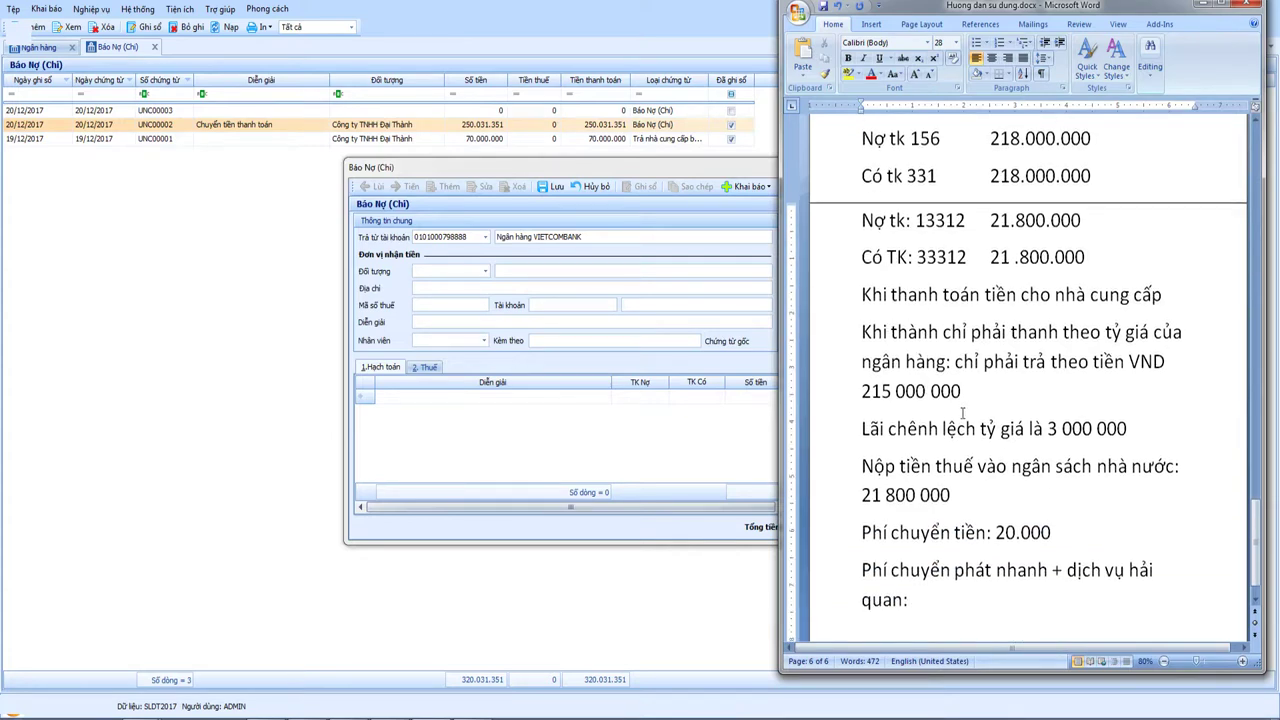
pyautogui.scroll(-1, 900, 335)
pyautogui.scroll(1, 945, 345)
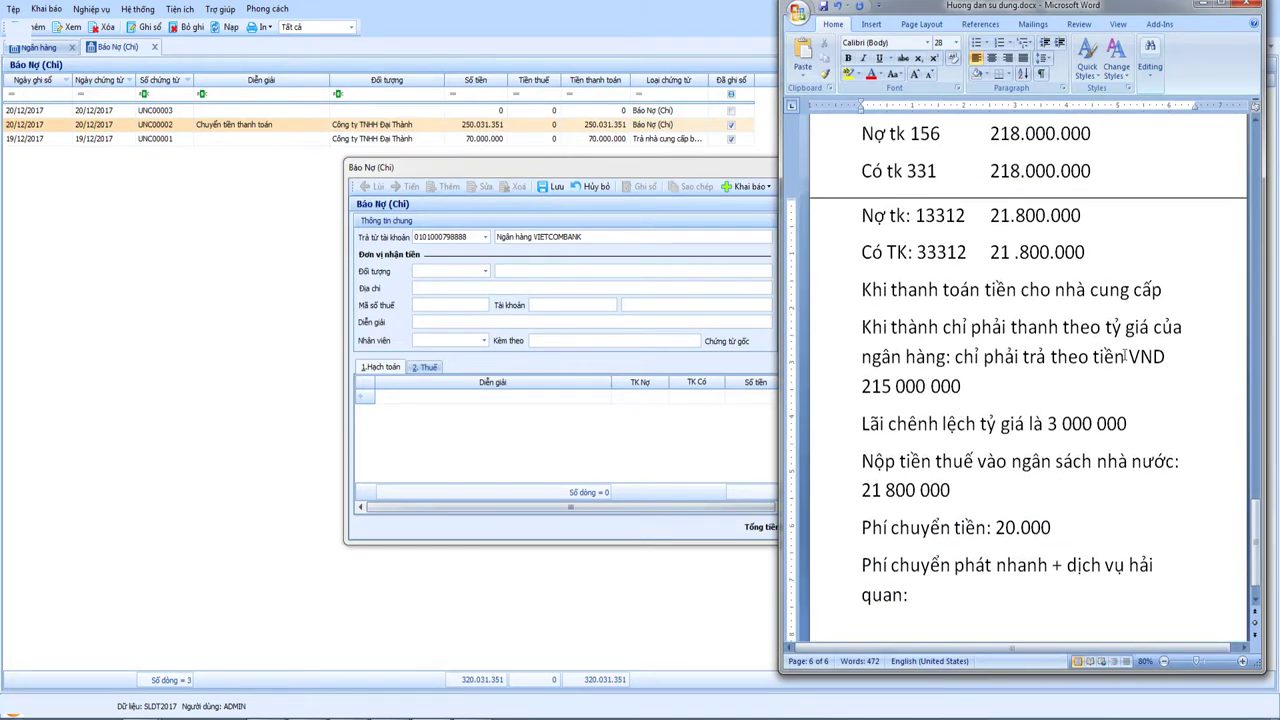
pyautogui.moveTo(862, 386); pyautogui.dragTo(962, 386)
pyautogui.click(1092, 423)
pyautogui.moveTo(847, 390); pyautogui.dragTo(965, 440)
pyautogui.scroll(1, 932, 190)
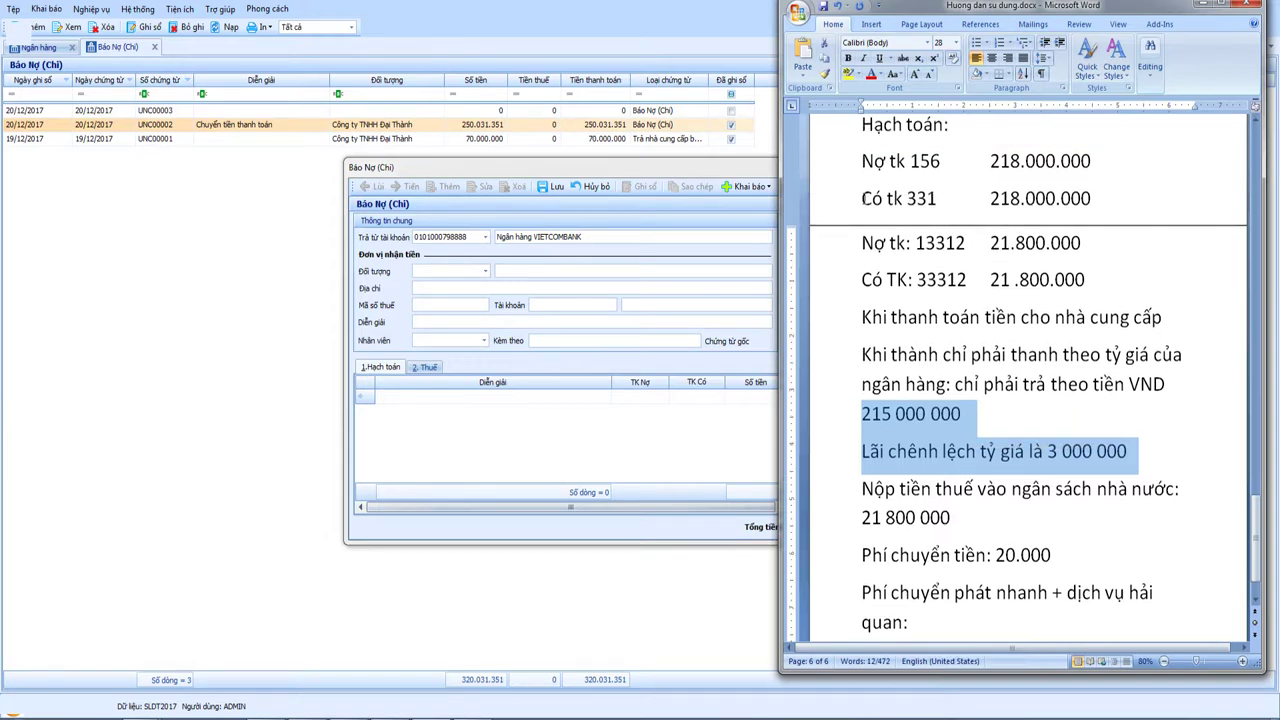
pyautogui.moveTo(862, 198); pyautogui.dragTo(1111, 201)
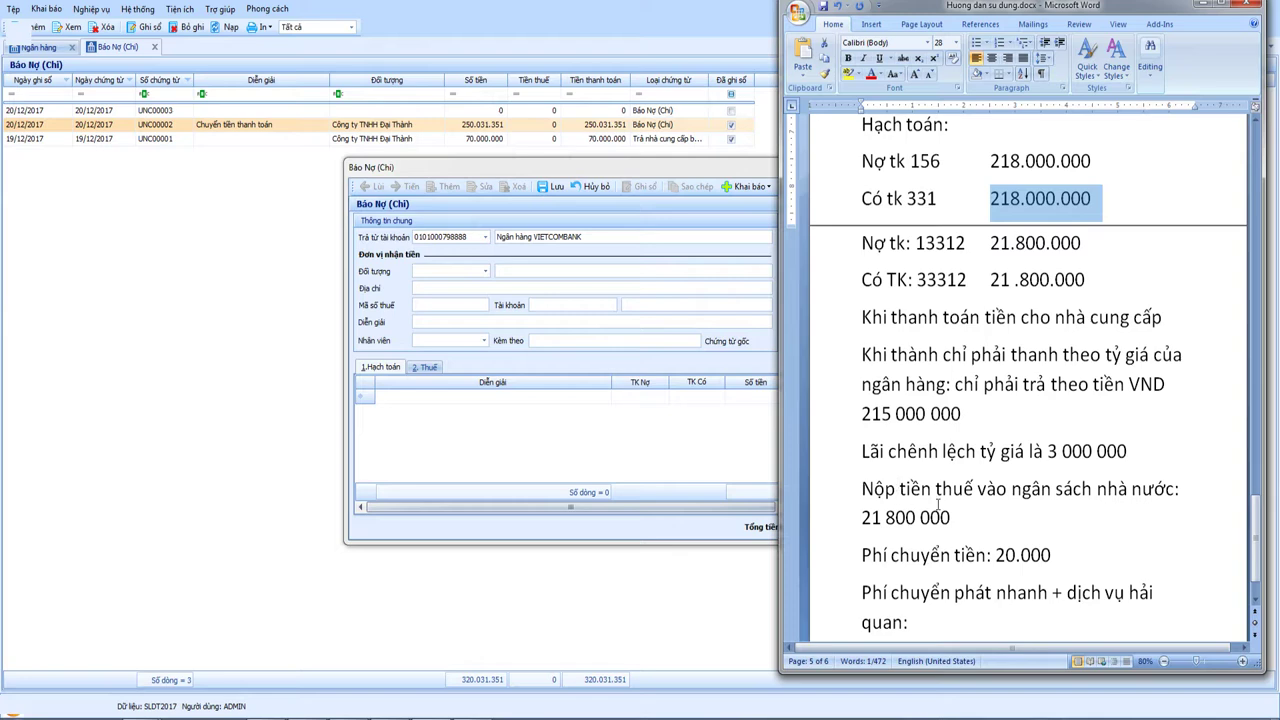
# Step: Insert the payment debit entry "Nợ tk 331 218.000.000" below the exchange gain line, with a tab gap before the amount
pyautogui.click(1130, 451)
pyautogui.press('Return')
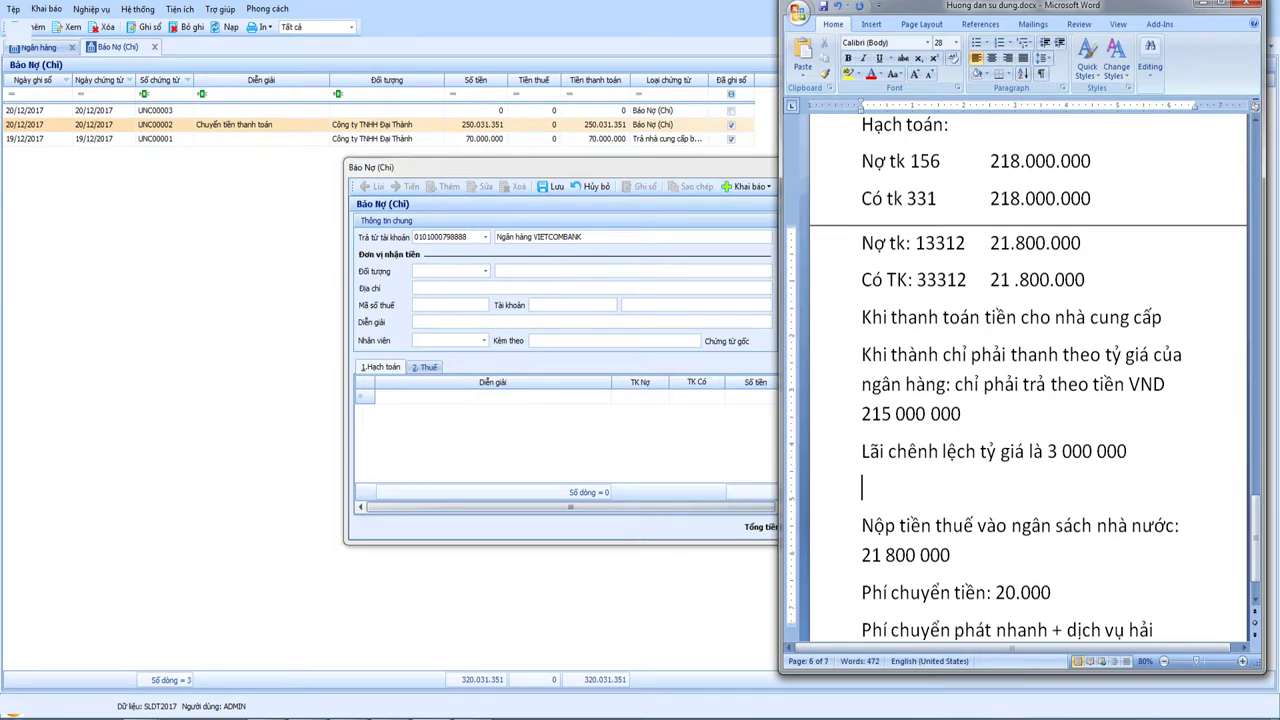
pyautogui.write('Nợ tk 331')
pyautogui.press('Tab')
pyautogui.write('218')
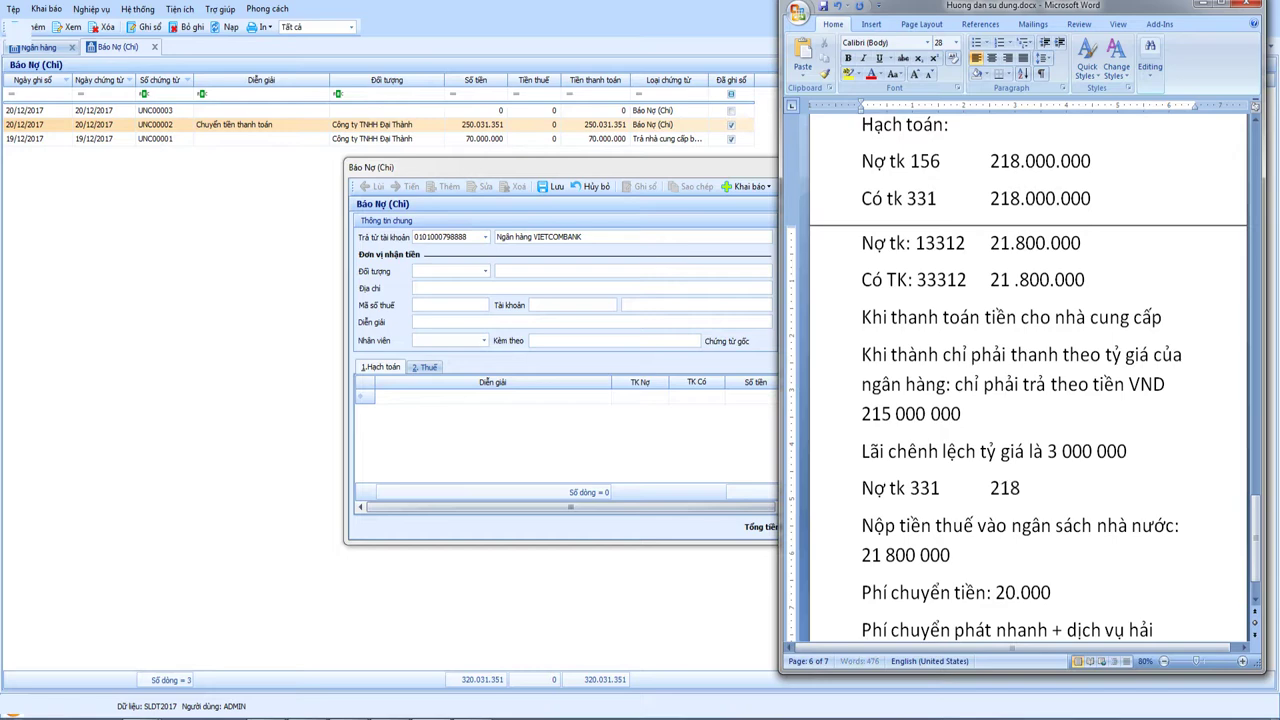
pyautogui.write('.000.000')
# Step: Begin the credit entry below it as "Có TK 1122", abbreviating "tài khoản" to "TK"
pyautogui.press('Return')
pyautogui.write('Có t')
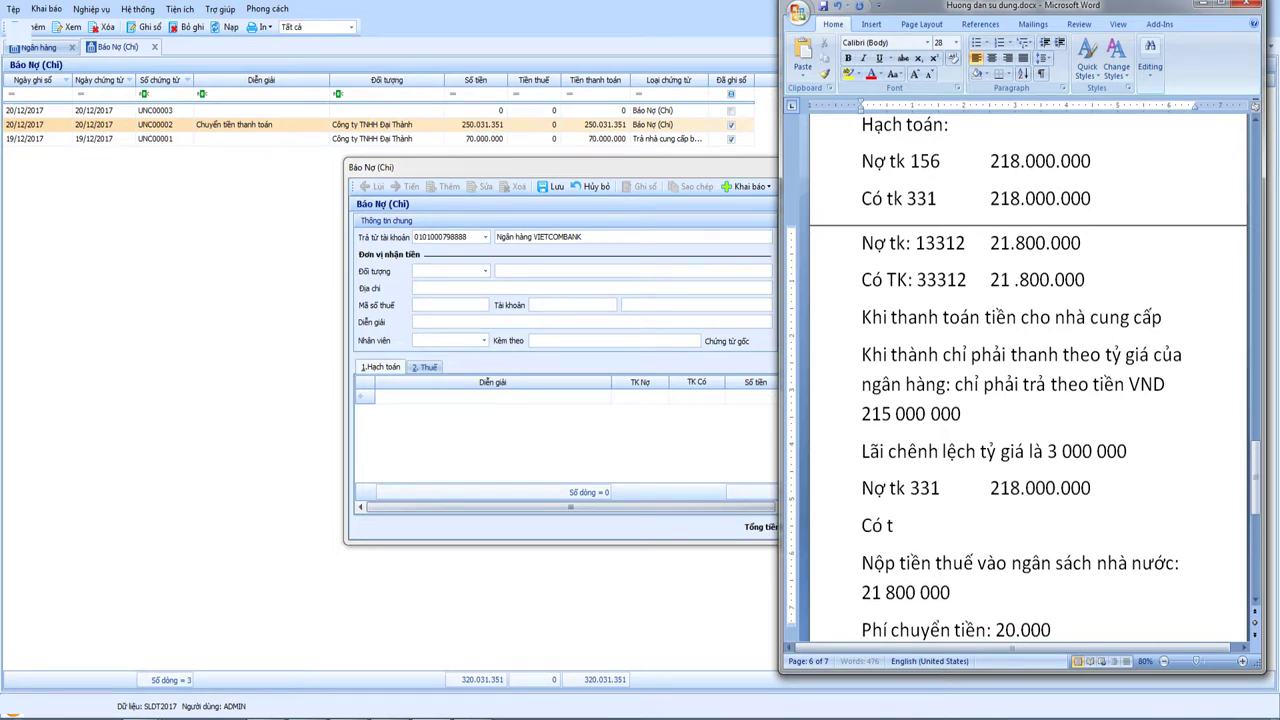
pyautogui.write('ài khoản 1122')
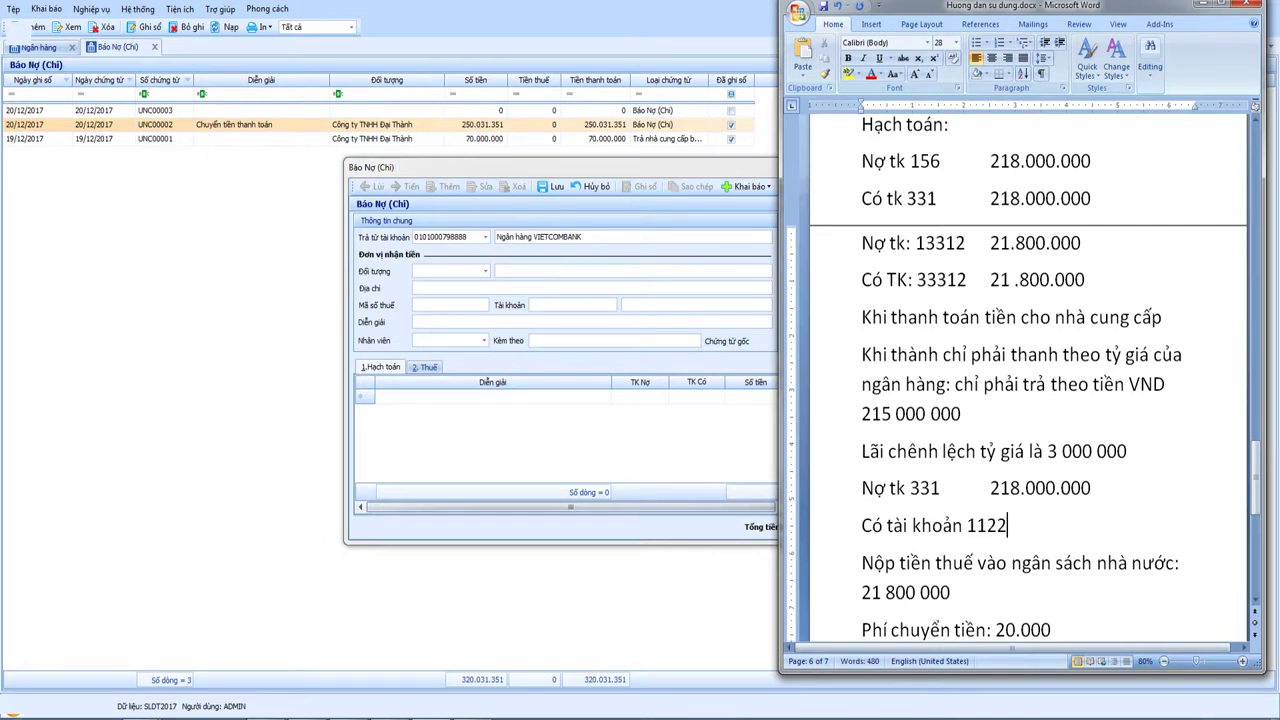
pyautogui.moveTo(962, 528); pyautogui.dragTo(887, 527)
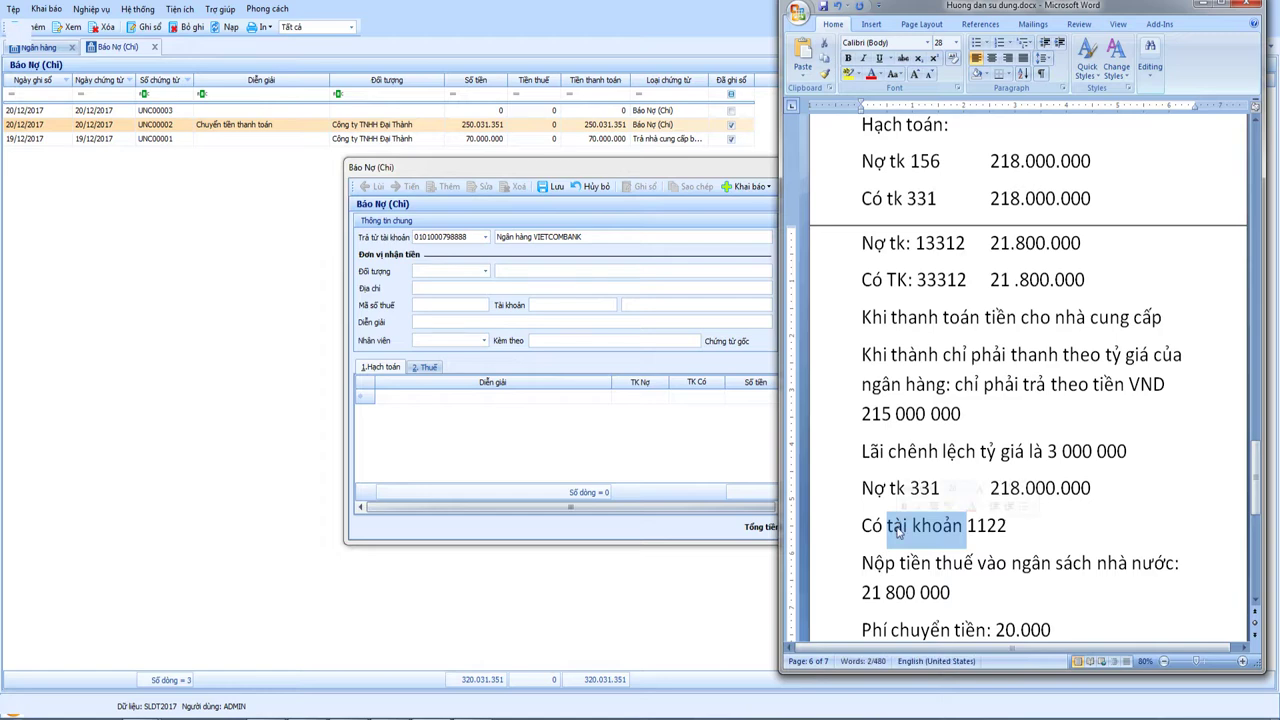
pyautogui.write('TK')
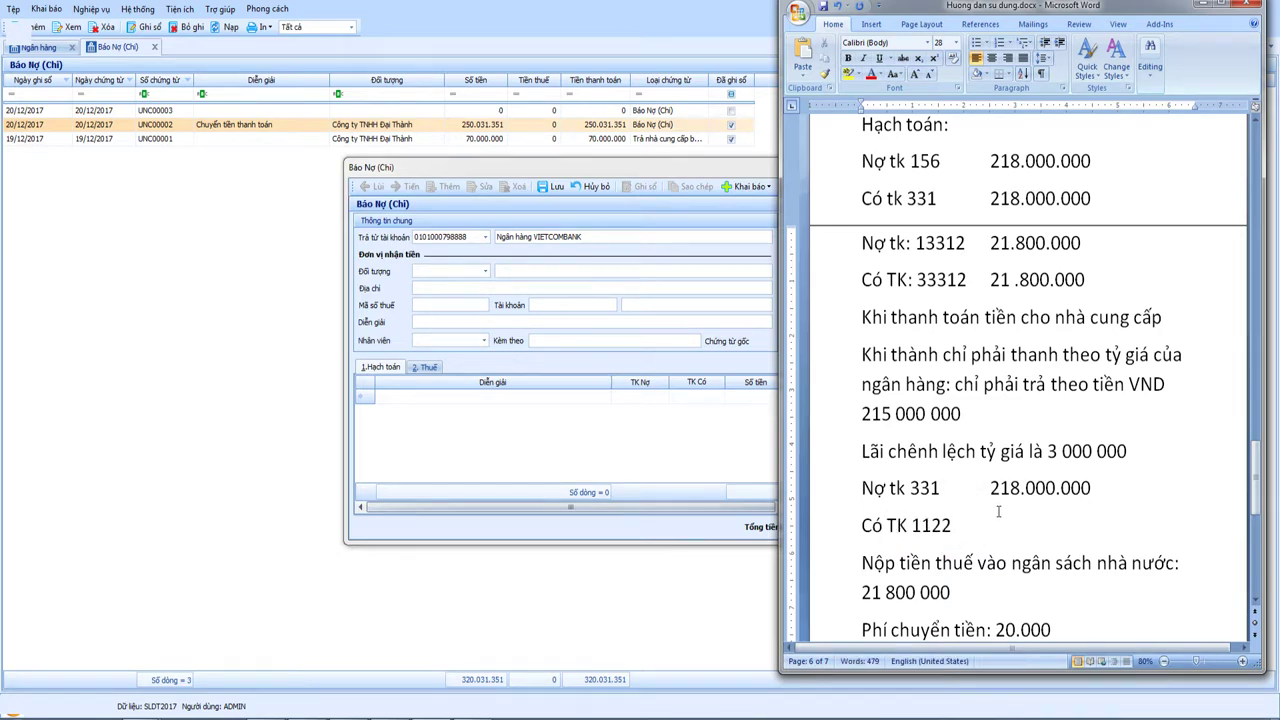
pyautogui.click(991, 488)
pyautogui.press('Tab')
pyautogui.click(861, 525)
pyautogui.press('Return')
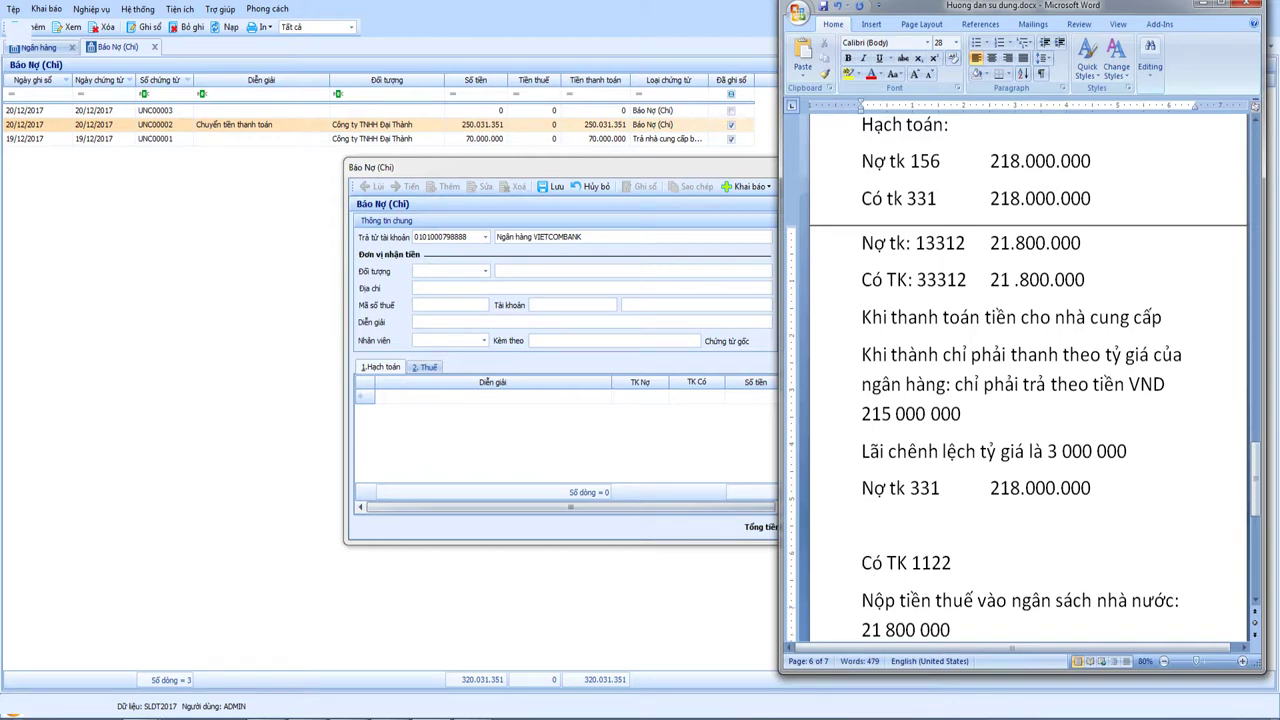
pyautogui.moveTo(1020, 488); pyautogui.dragTo(1010, 488)
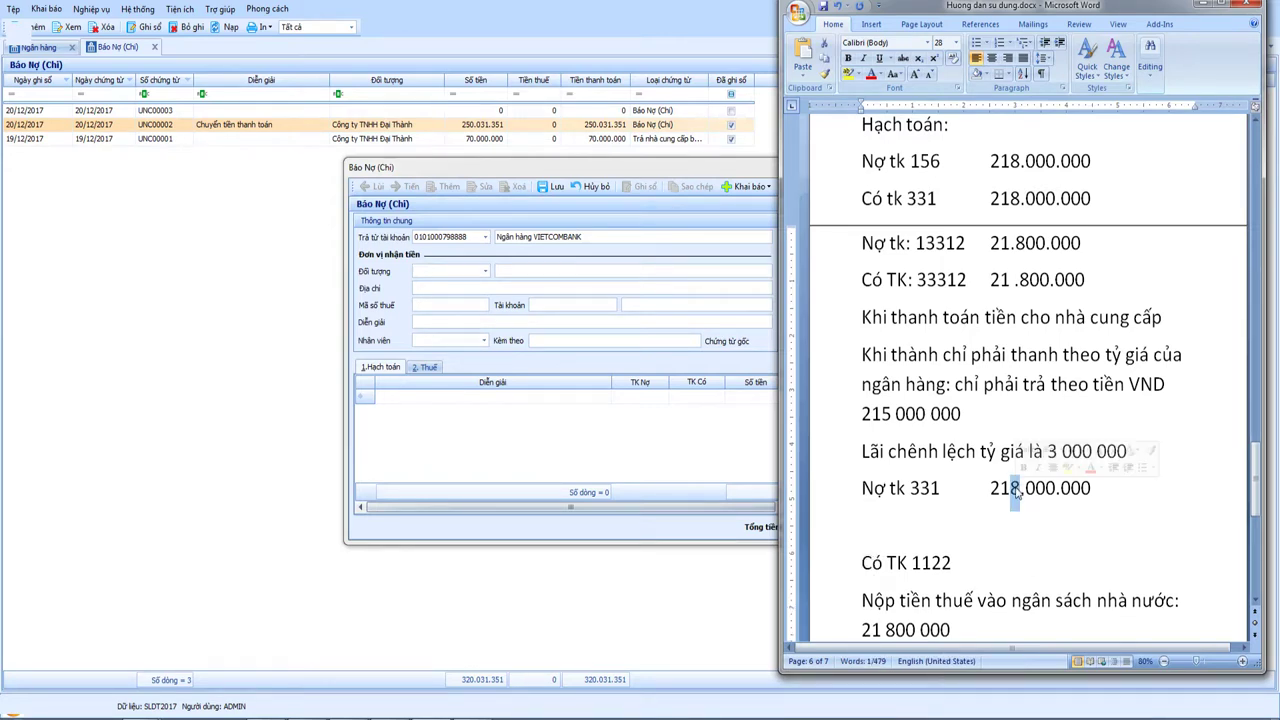
pyautogui.write('5')
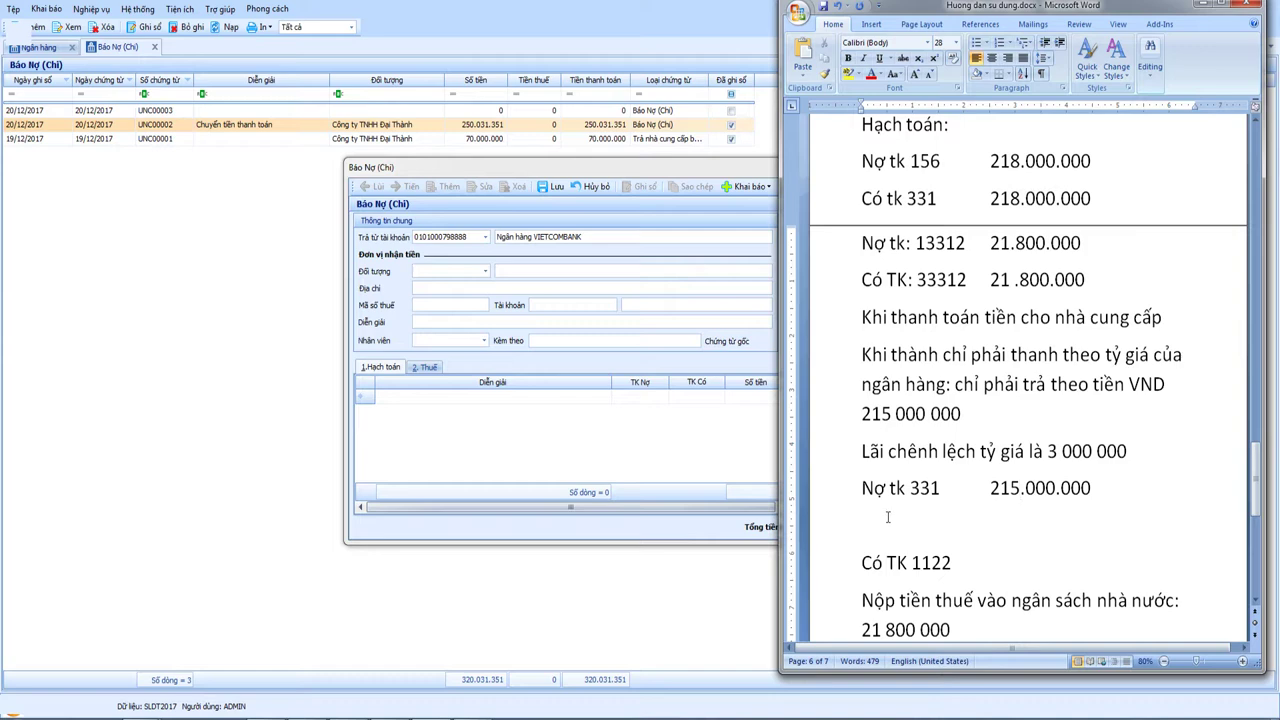
pyautogui.click(905, 506)
pyautogui.press('Delete')
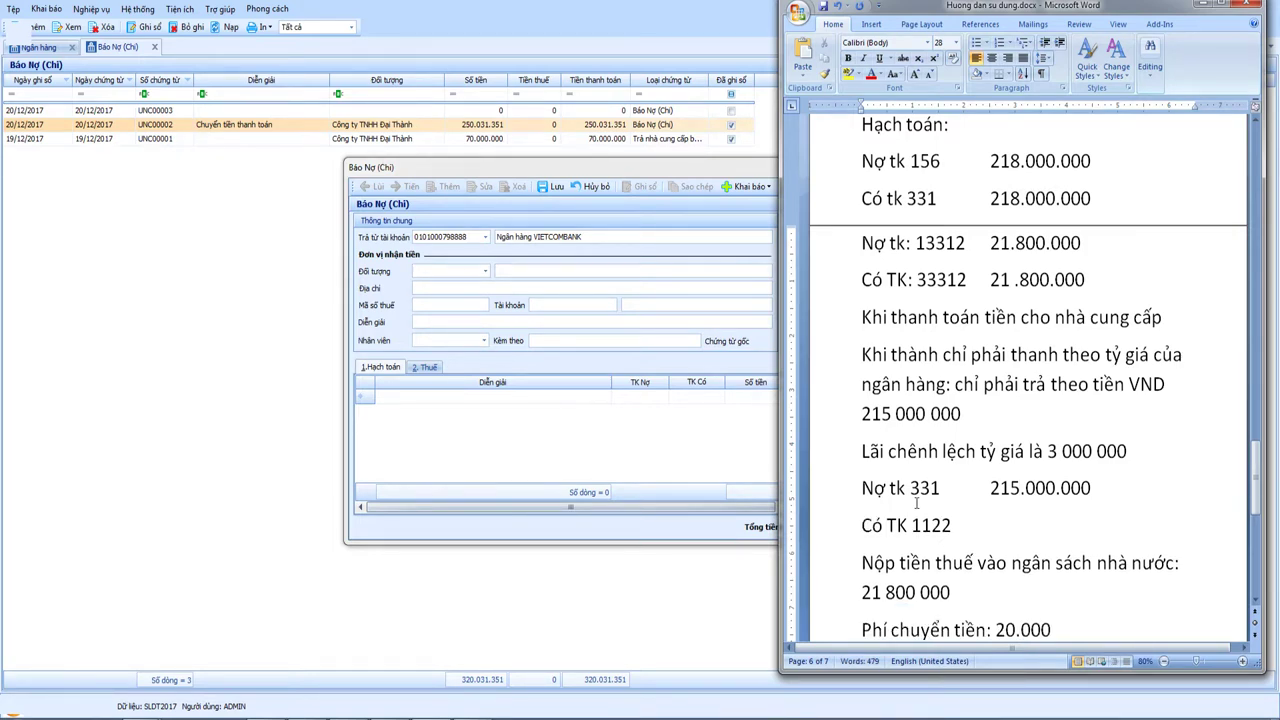
pyautogui.moveTo(1010, 488); pyautogui.dragTo(1018, 482)
pyautogui.write('8')
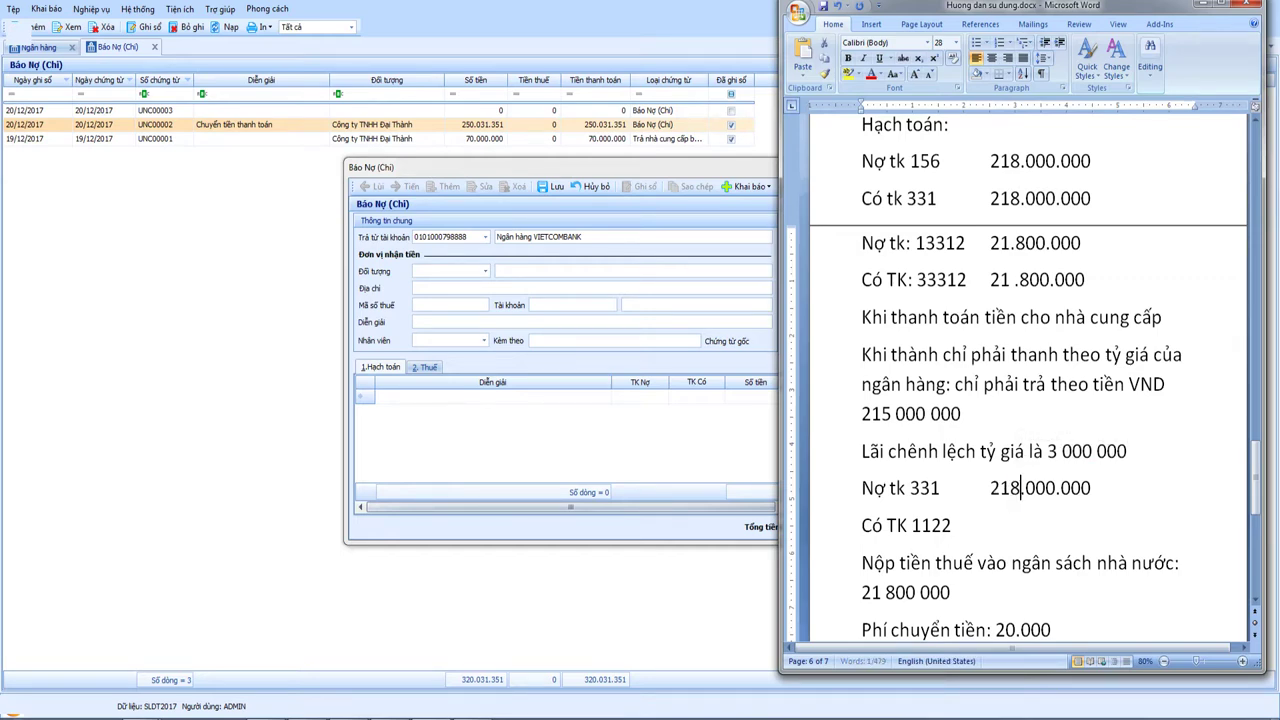
# Step: Complete the "Có TK 1122" entry with the amount 215.000.000, aligned under the debit amount
pyautogui.click(1004, 519)
pyautogui.press('Tab')
pyautogui.write('215.000.000')
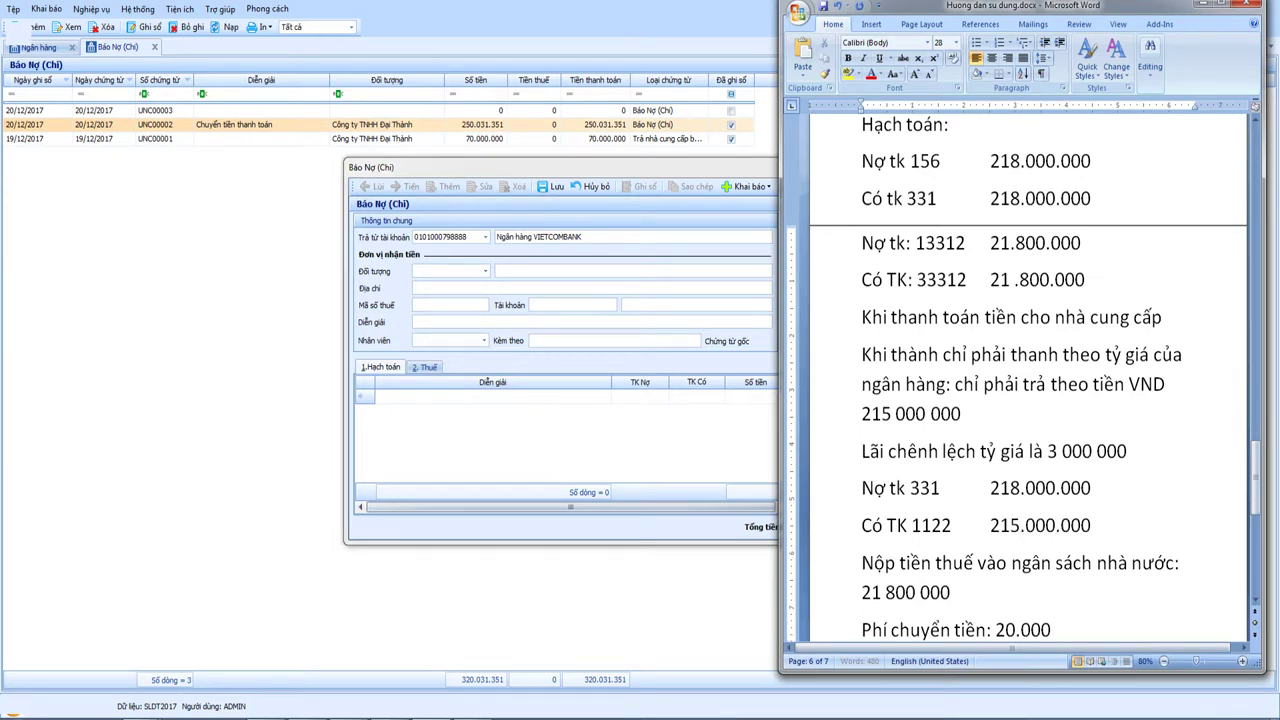
# Step: Add the exchange gain credit entry "Có tk 515" with the amount 3.000.000 on a new line below the 1122 entry
pyautogui.press('Return')
pyautogui.write('Có tk')
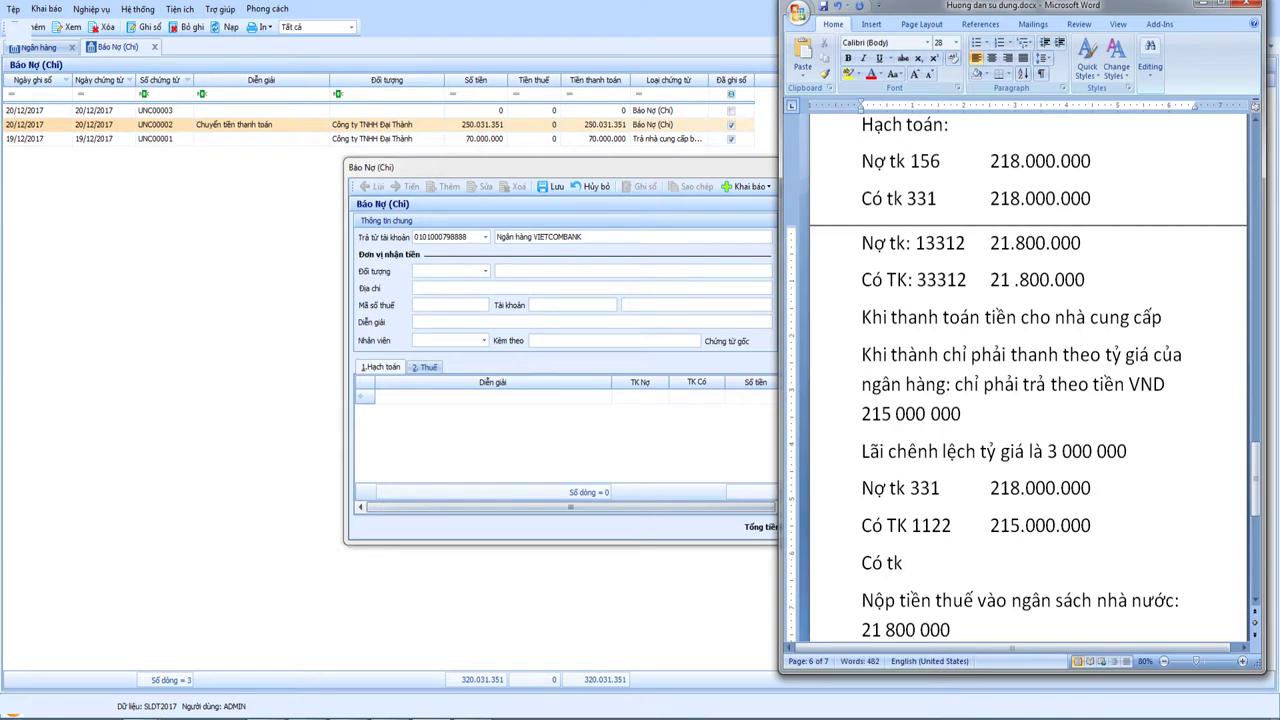
pyautogui.write(' 515    3')
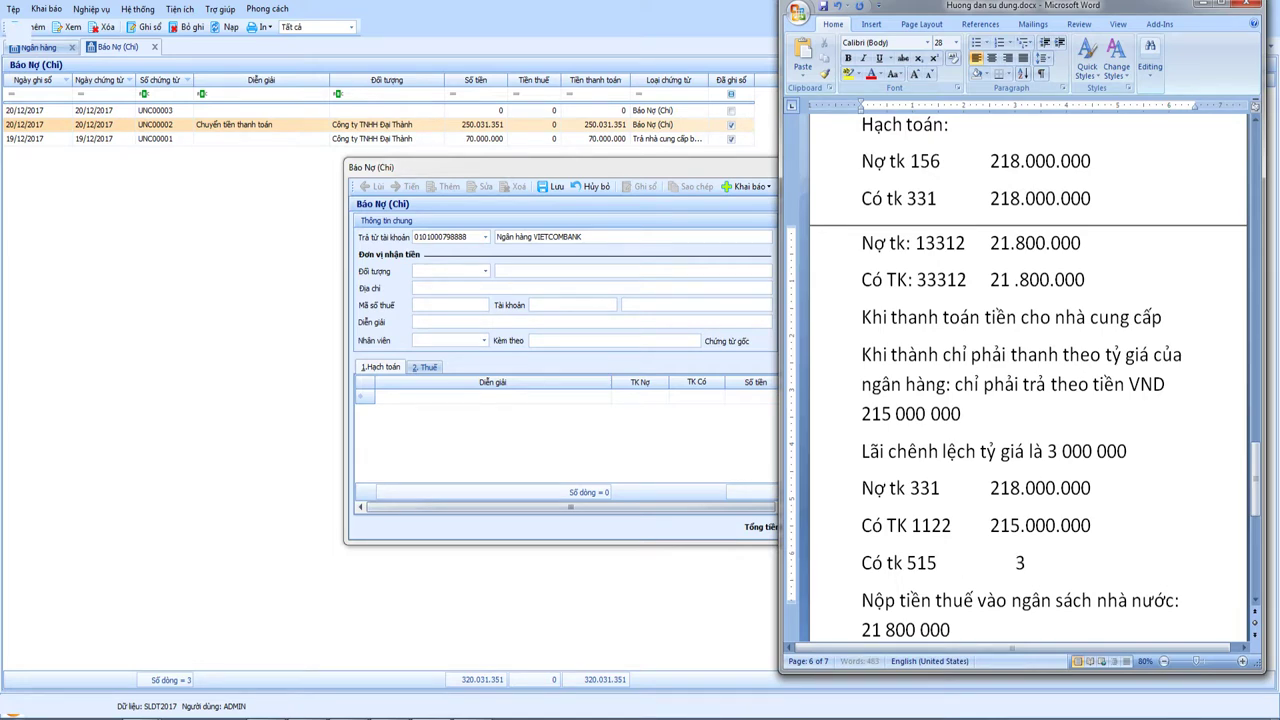
pyautogui.write('.000.000')
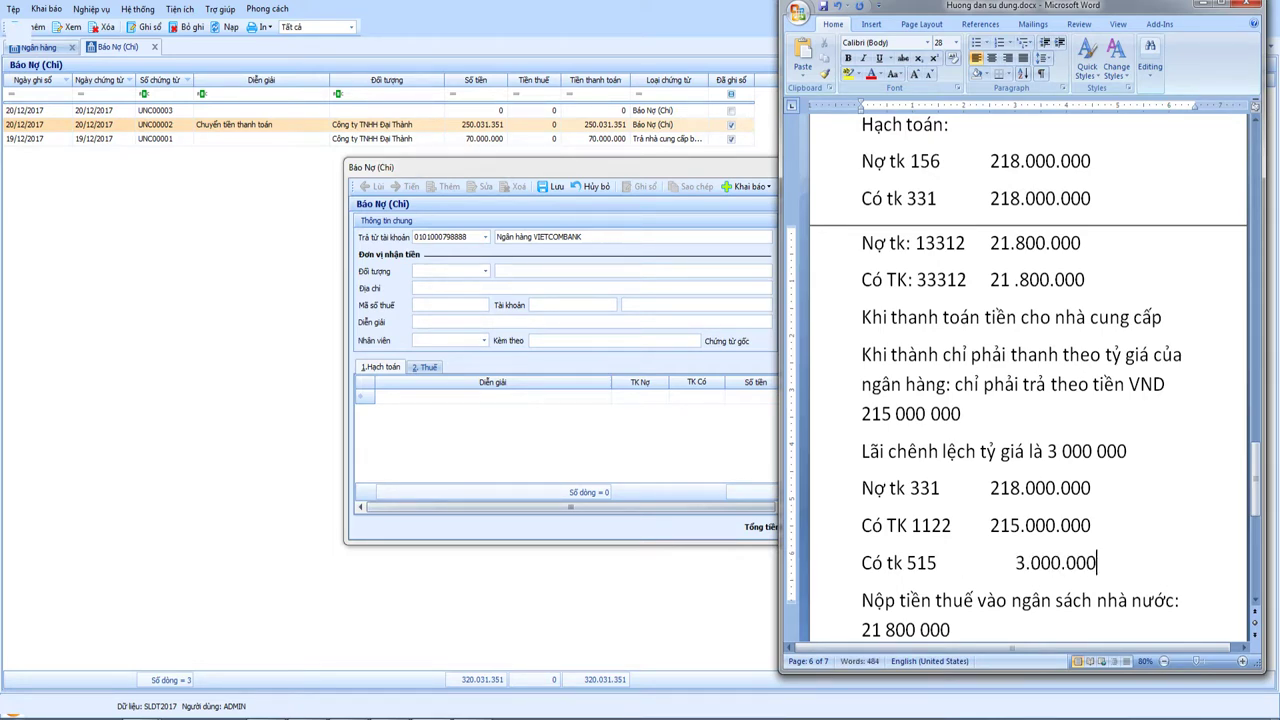
pyautogui.scroll(-2, 1035, 533)
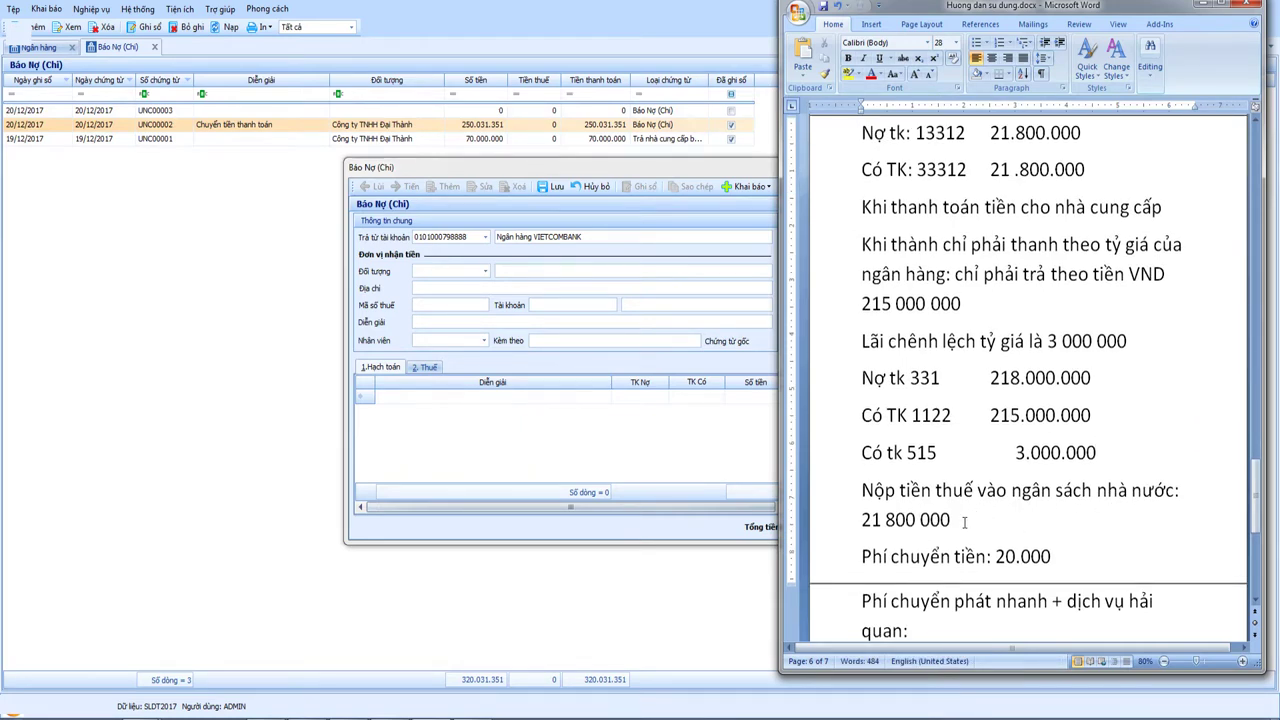
pyautogui.scroll(-1, 1049, 541)
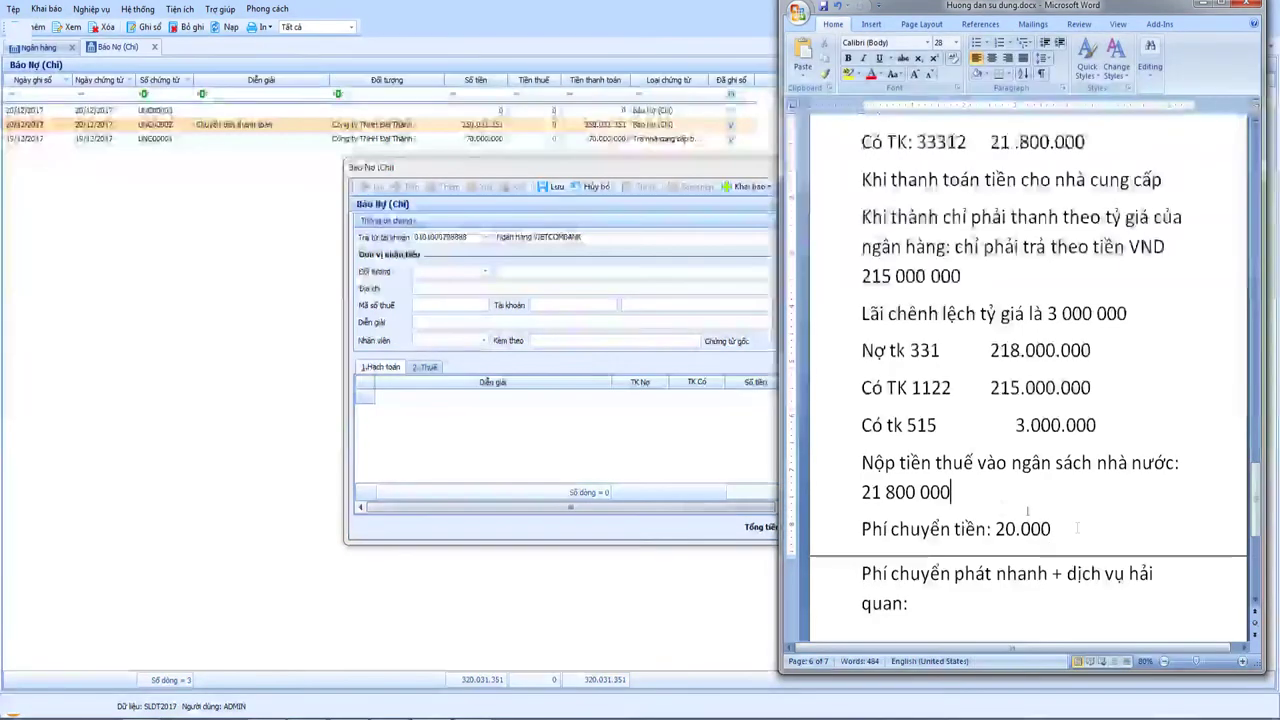
# Step: Add the tax debit entry "Nợ tk: 33312 21.800.000" on a new line below the transfer fee line in the Word notes
pyautogui.click(1078, 527)
pyautogui.press('Return')
pyautogui.write('Nợ ta')
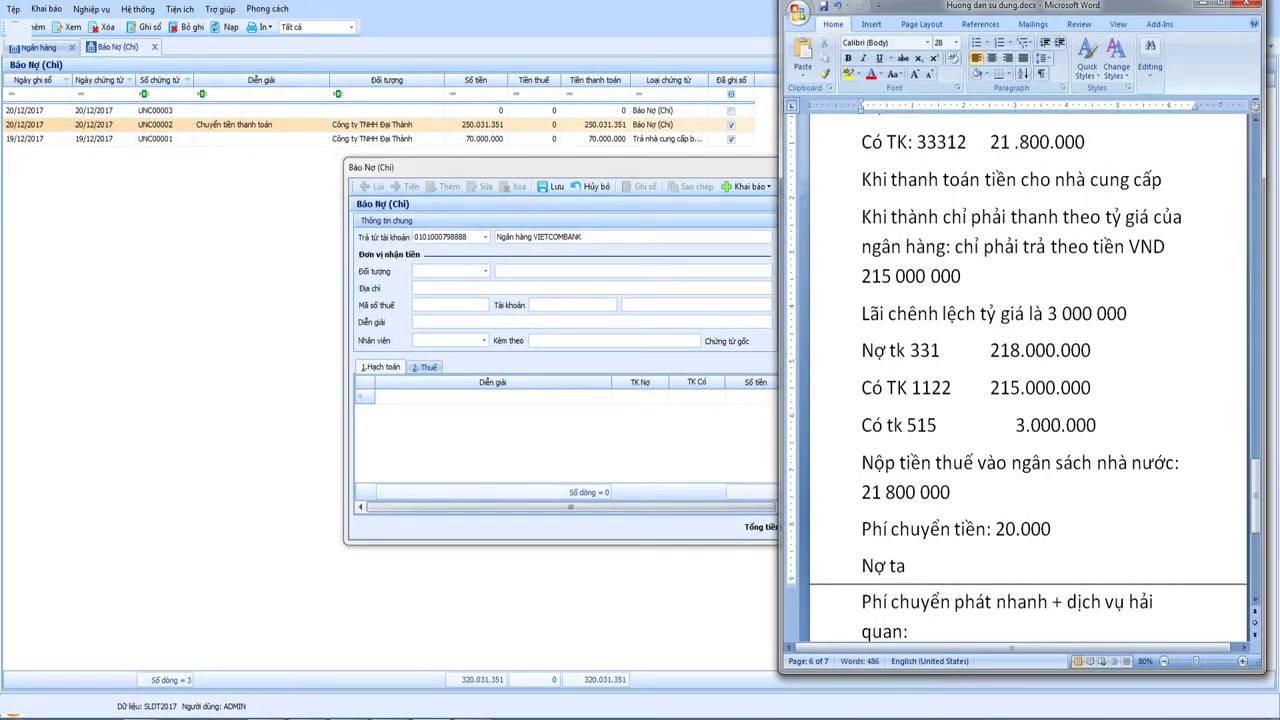
pyautogui.press('BackSpace')
pyautogui.write('k:')
pyautogui.write('33312 21.800.00')
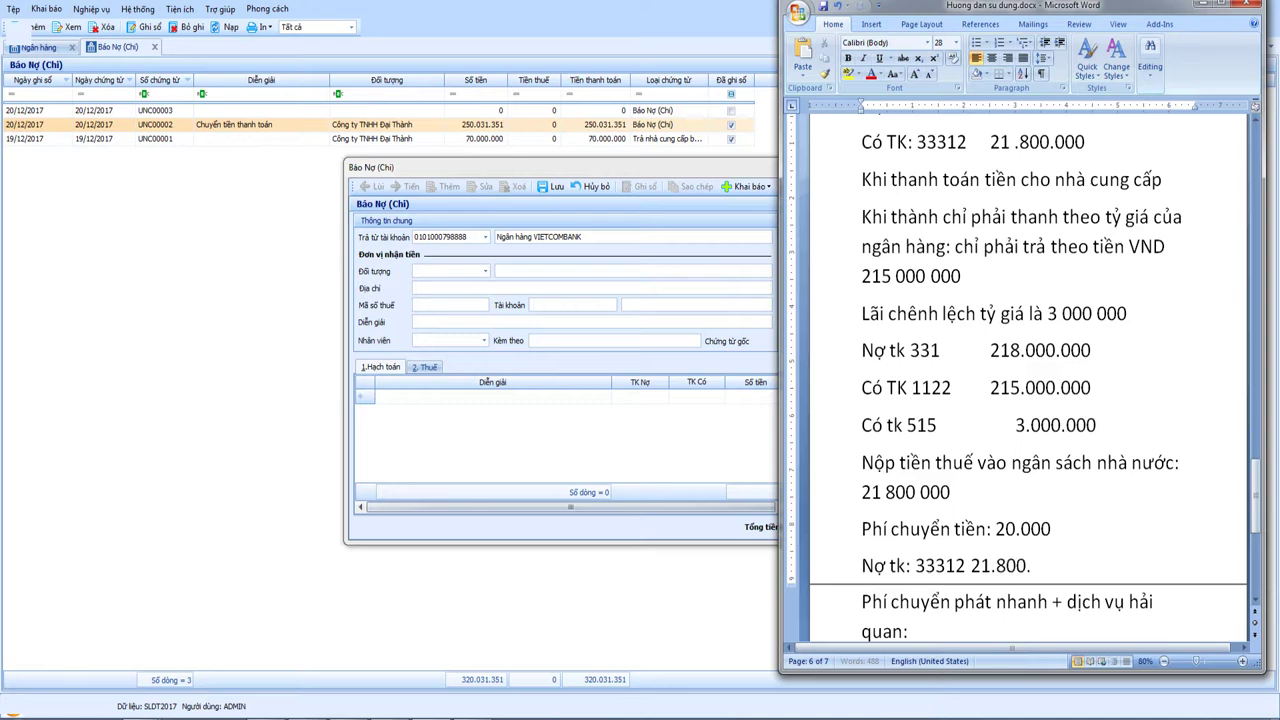
pyautogui.write('0')
# Step: Add the transfer fee debit entry "Nợ TK: 635" with the amount 20.000 on the line below the 33312 entry
pyautogui.press('Return')
pyautogui.write('Nợ')
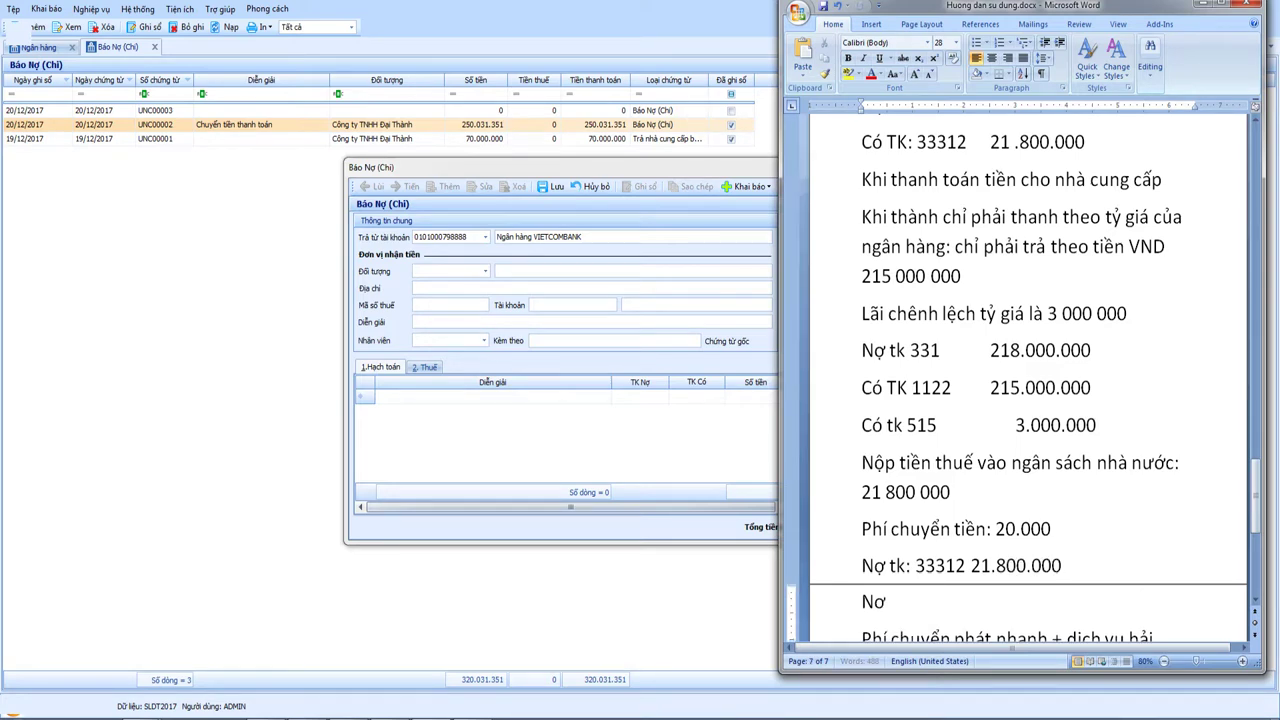
pyautogui.write(' TK: 635')
pyautogui.press('Tab')
pyautogui.write('200')
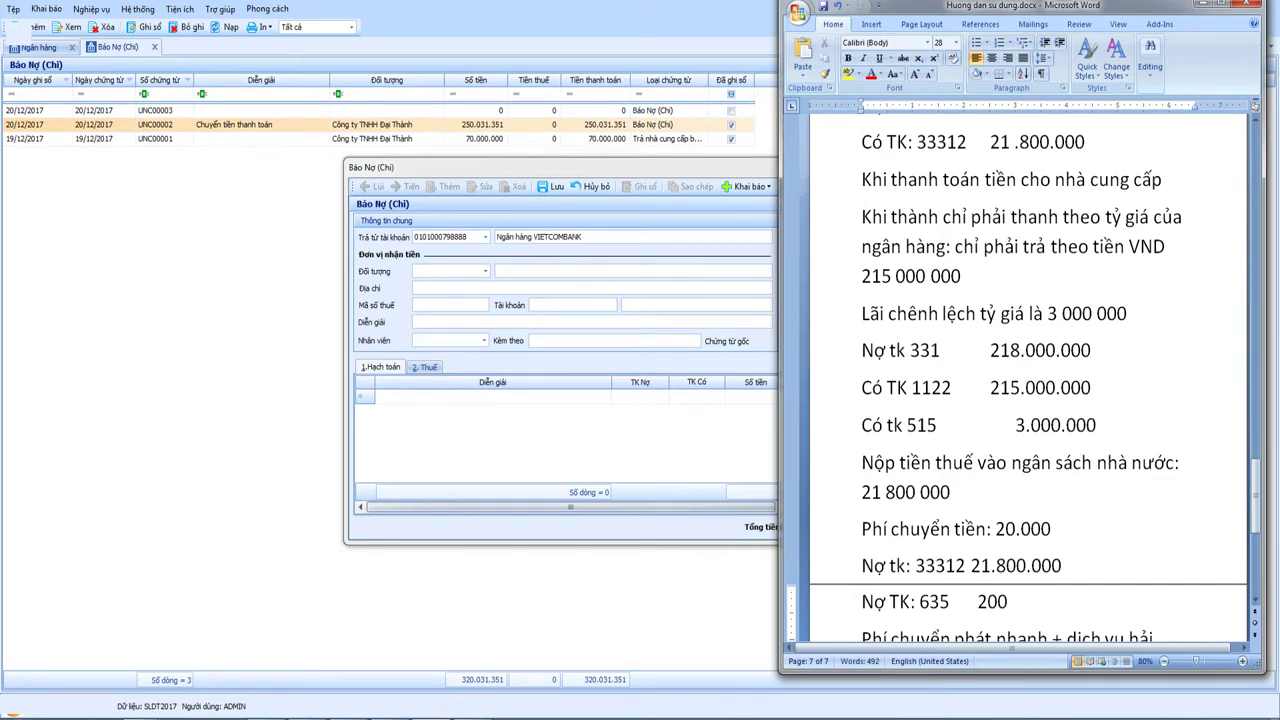
pyautogui.press('BackSpace')
pyautogui.write('.000.')
pyautogui.press('BackSpace')
# Step: Align the amounts of the 33312 and 635 debit entries by adding tab gaps before them
pyautogui.press('Up')
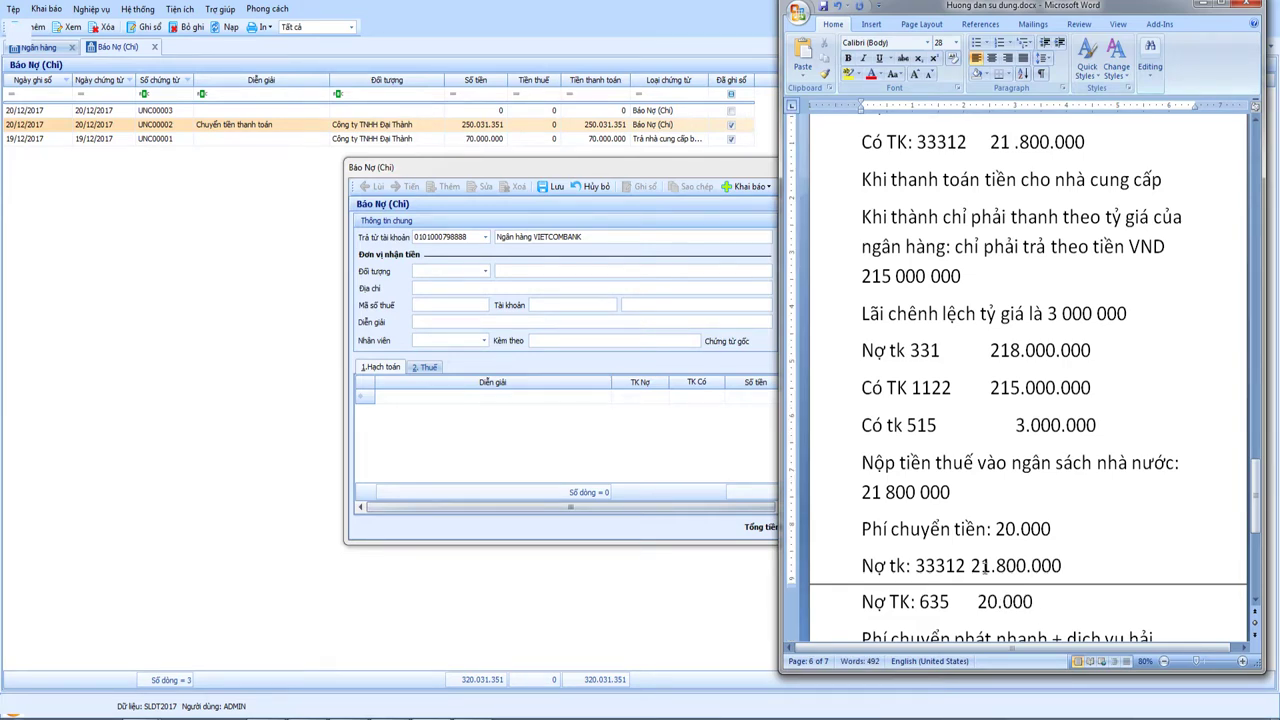
pyautogui.click(984, 566)
pyautogui.press('Tab')
pyautogui.press('BackSpace')
pyautogui.press('Left')
pyautogui.press('Tab')
pyautogui.press('Down')
pyautogui.press('Tab')
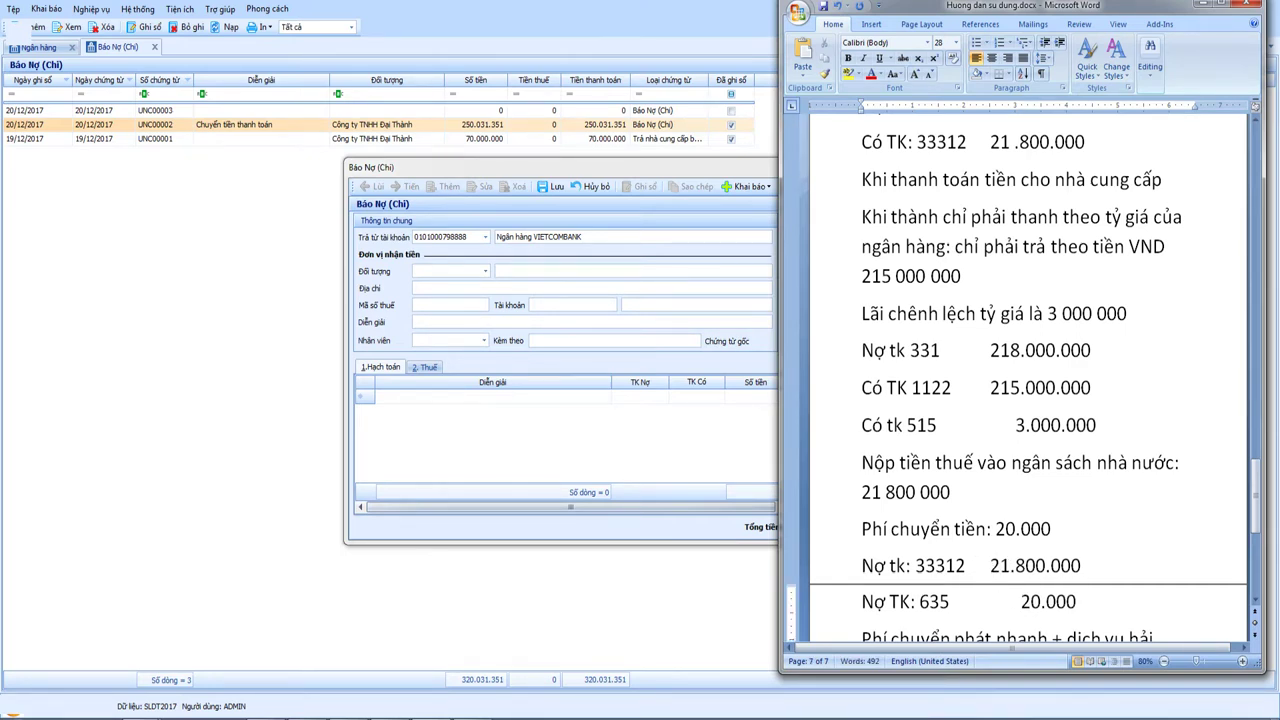
# Step: Add the credit entry "Có tk 1122" with the amount 21.820.000 below the 635 entry, aligned with the debit amounts
pyautogui.press('End')
pyautogui.press('Return')
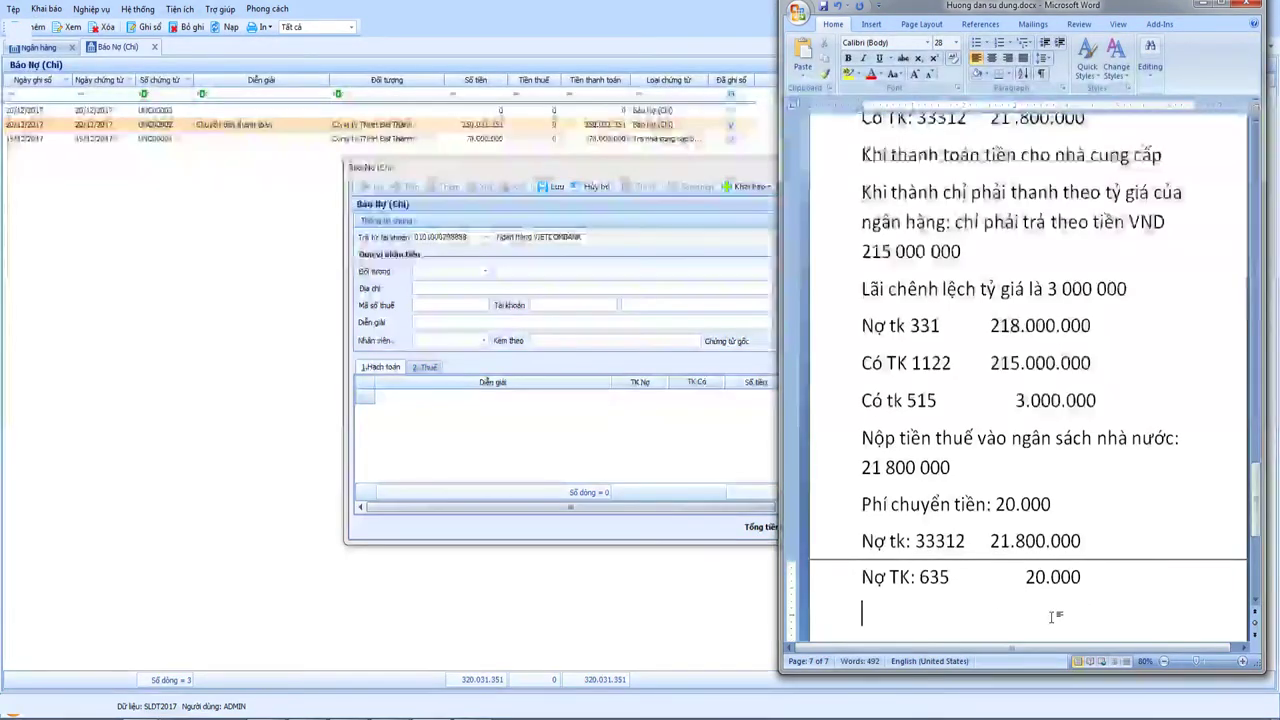
pyautogui.write('Có tk ')
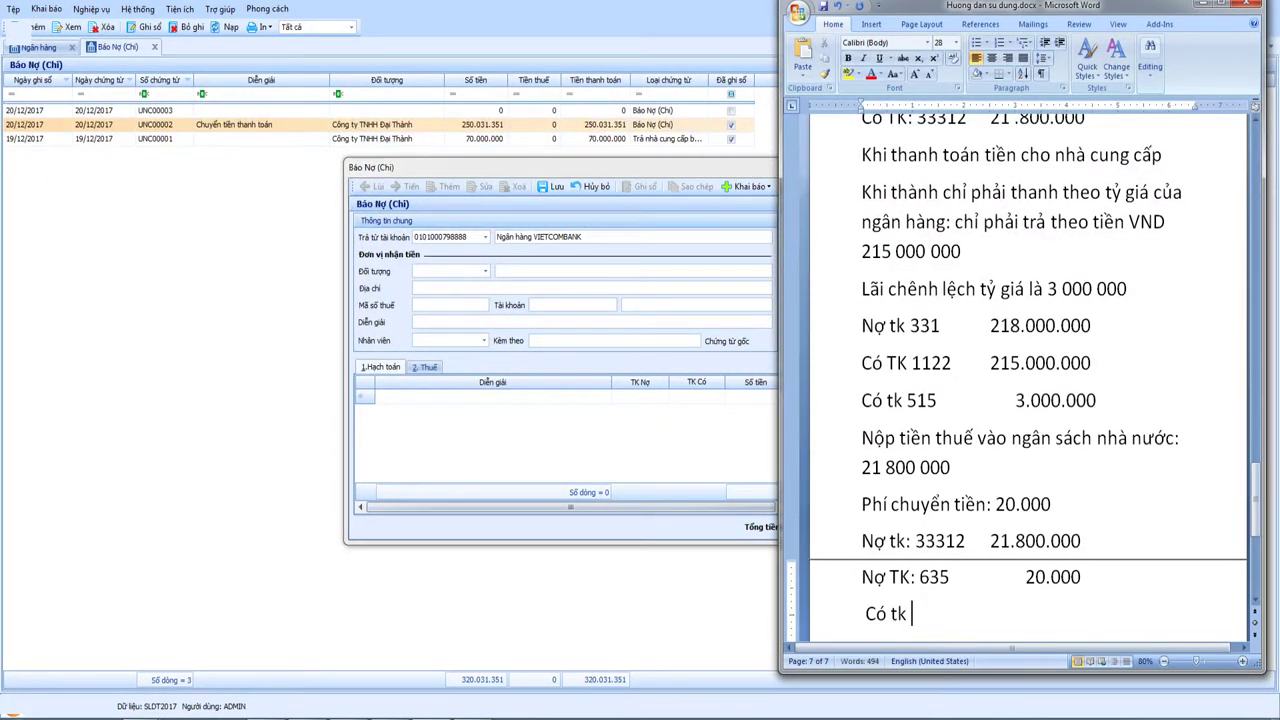
pyautogui.write('1122      21.820.000')
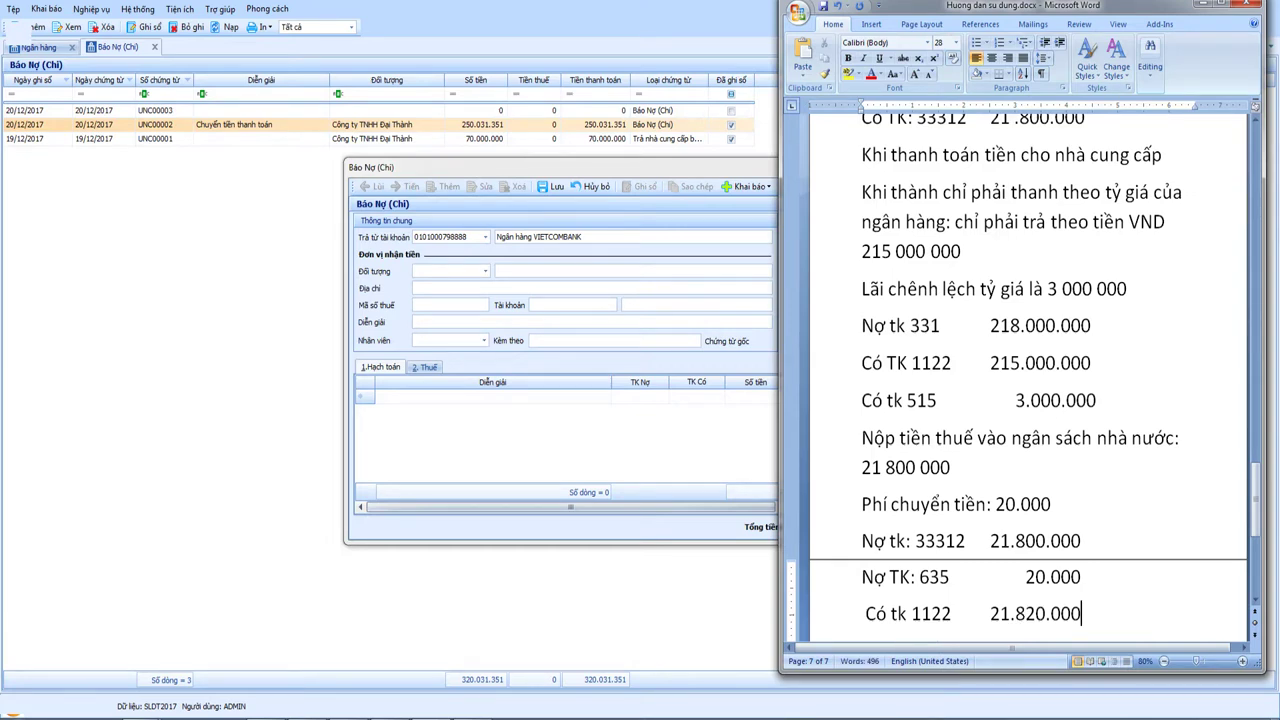
# Step: Add the heading line "Chi phí chuyển phát nhanh + Dịch vụ hải quan:" below the 21.820.000 credit entry
pyautogui.press('Return')
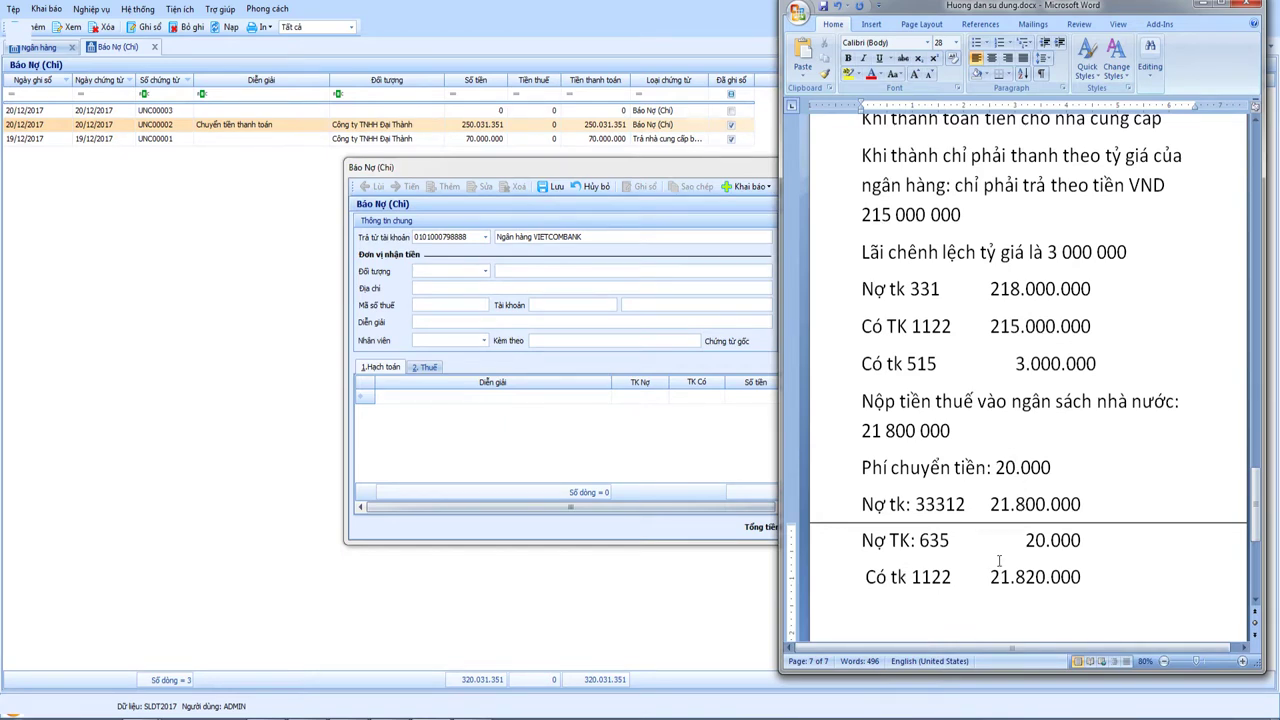
pyautogui.write('Chi phí chuyển')
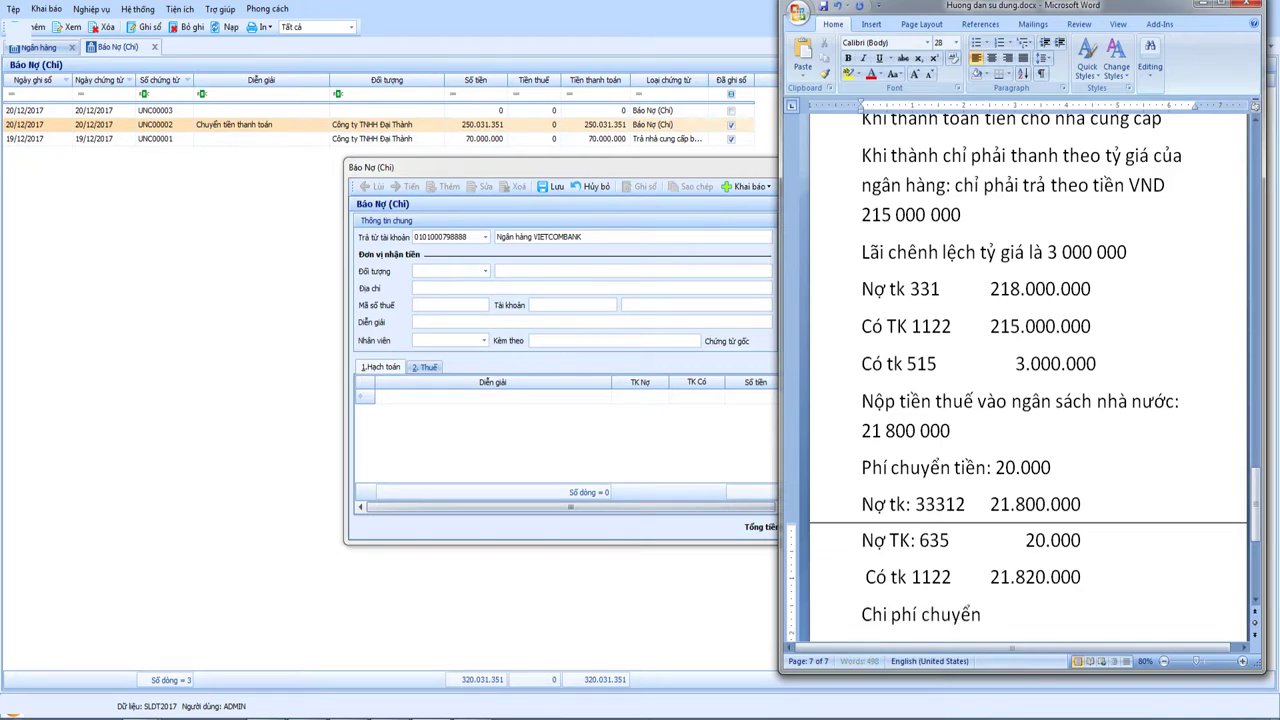
pyautogui.write(' phát nhanh +')
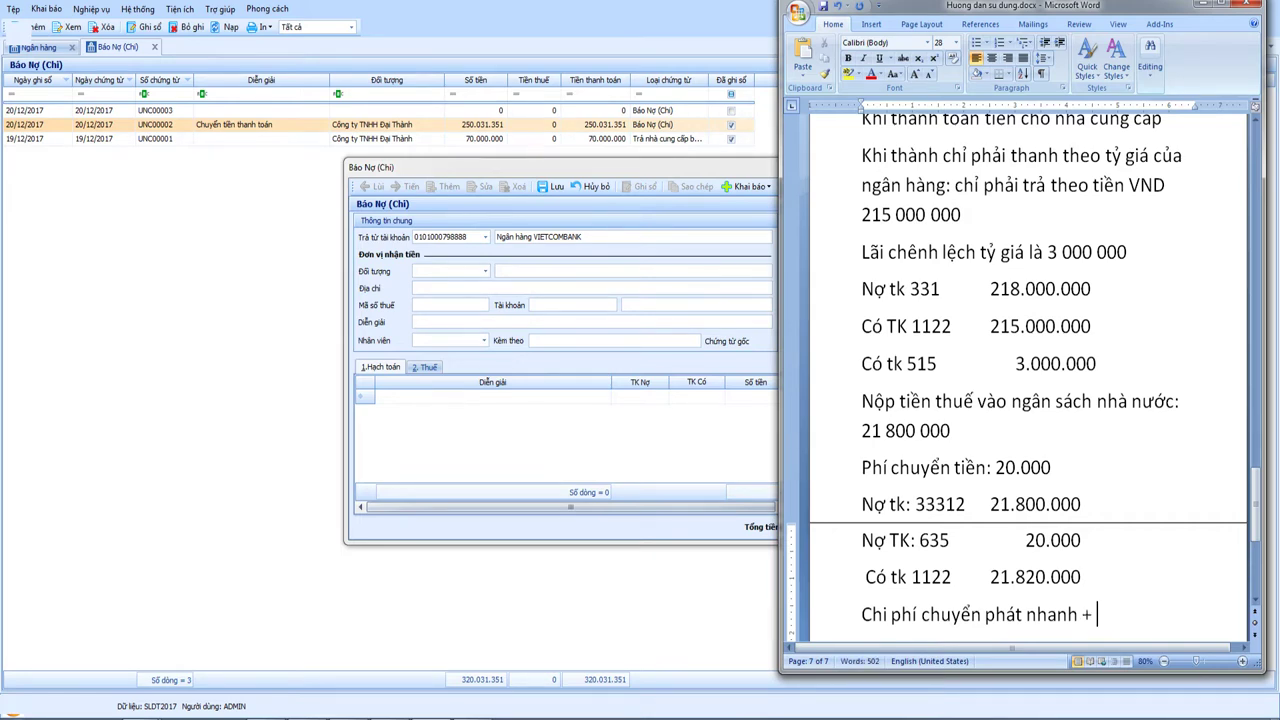
pyautogui.write('_Dịch')
pyautogui.write(' vu')
pyautogui.write(' hải qu')
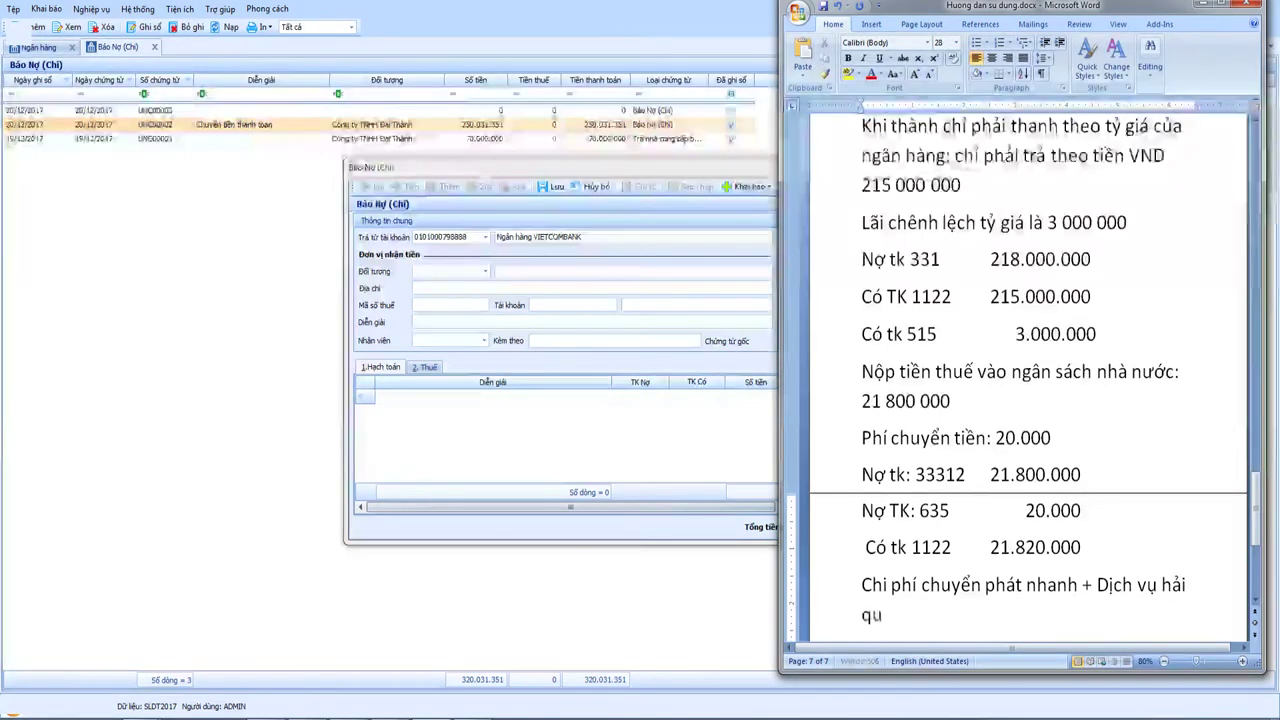
pyautogui.write('an:')
# Step: Enter the debit entry "Nợ tk 6425:" with the amount 8000000 below the courier and customs service heading
pyautogui.press('Return')
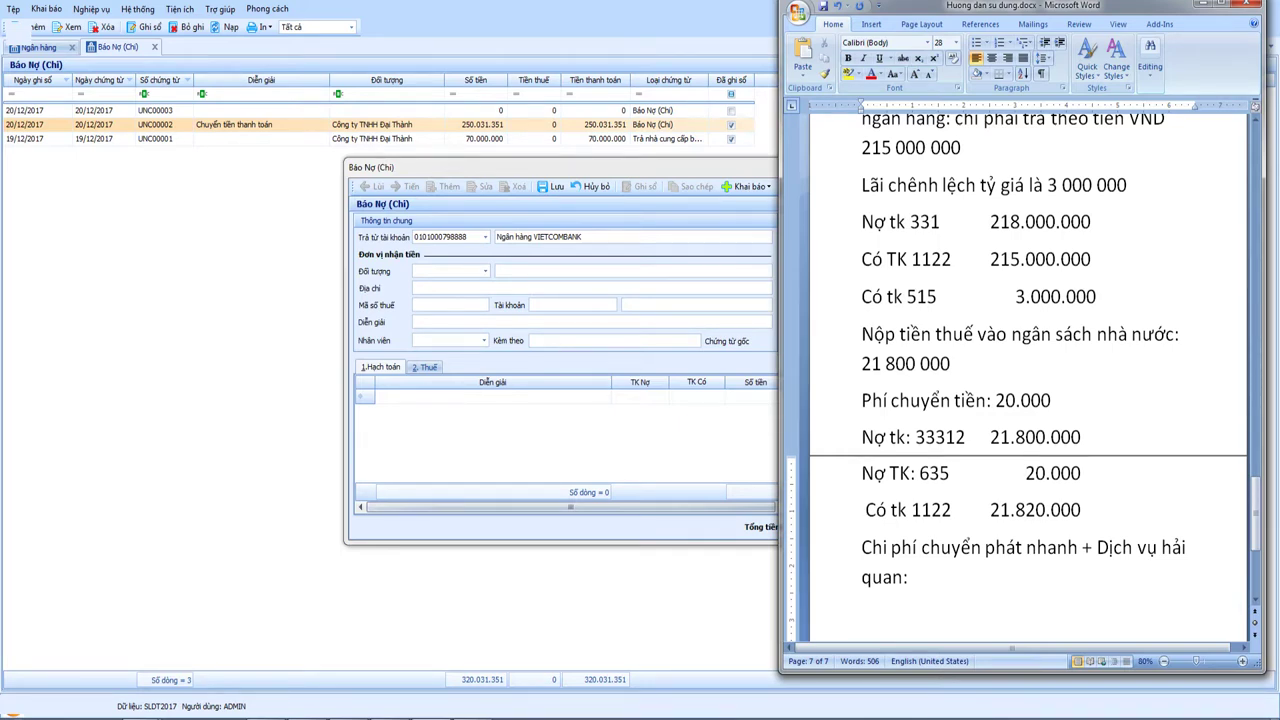
pyautogui.write('Nơ')
pyautogui.write(' tk ')
pyautogui.write('642')
pyautogui.write('8')
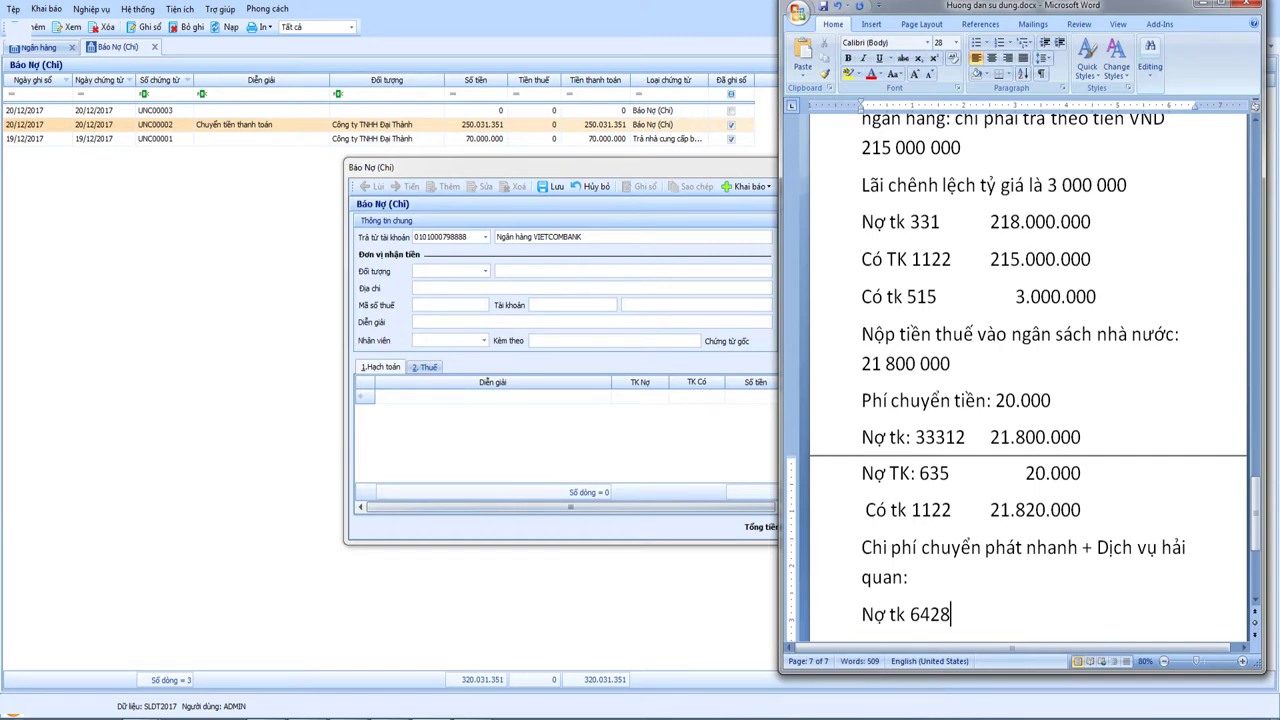
pyautogui.press('BackSpace')
pyautogui.write('5:   8000000')
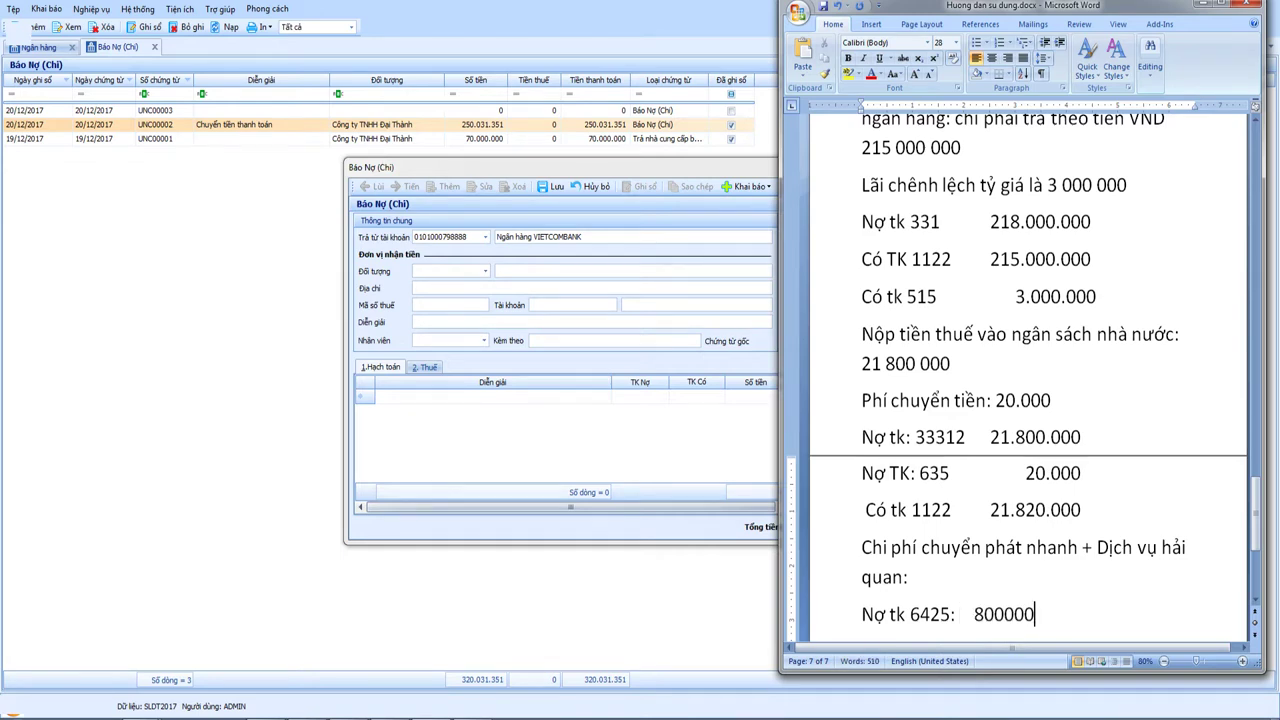
# Step: Separate the thousands of the 6425 amount as 8 000 000 and add the credit line "Có tk 1122:" below it
pyautogui.press('Left')
pyautogui.press('Left')
pyautogui.press('Left')
pyautogui.press('Left')
pyautogui.press('Left')
pyautogui.press('Left')
pyautogui.press('Left')
pyautogui.press('End')
pyautogui.press('Return')
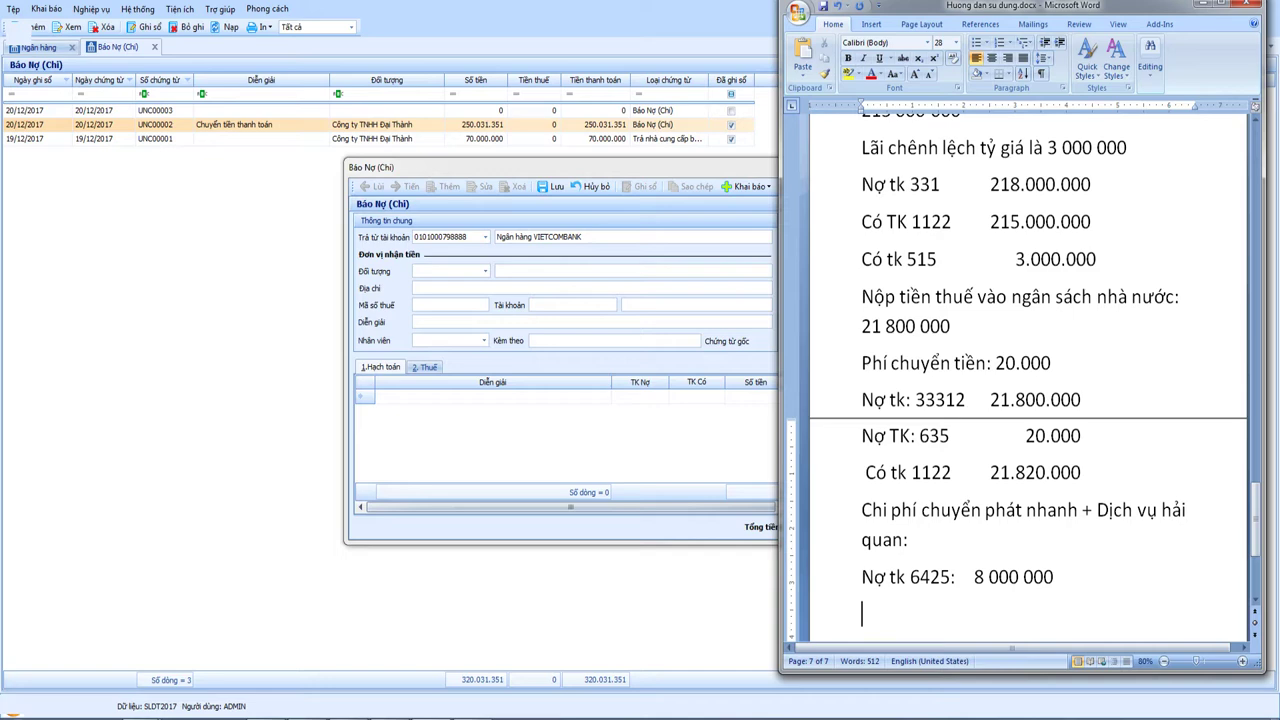
pyautogui.write('Có tk 1122:')
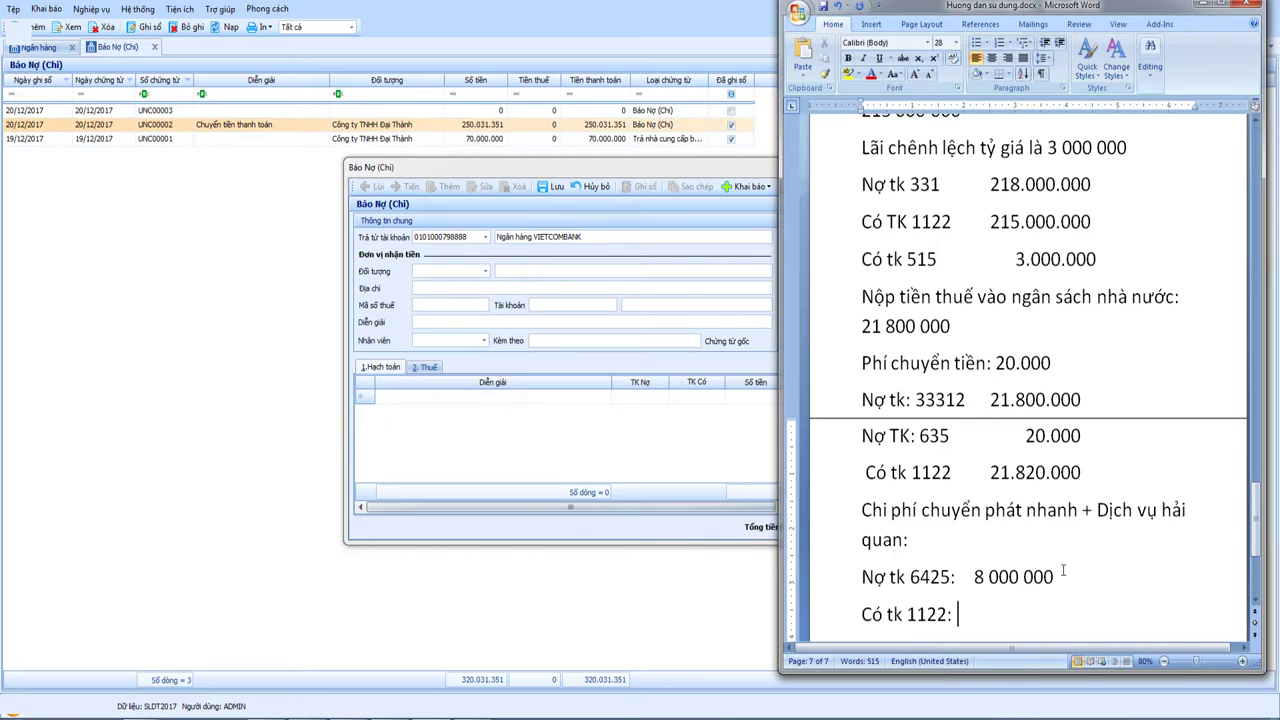
# Step: Review the exchange gain entries and the tax payment entries in the notes, highlighting each block of lines
pyautogui.scroll(3, 985, 546)
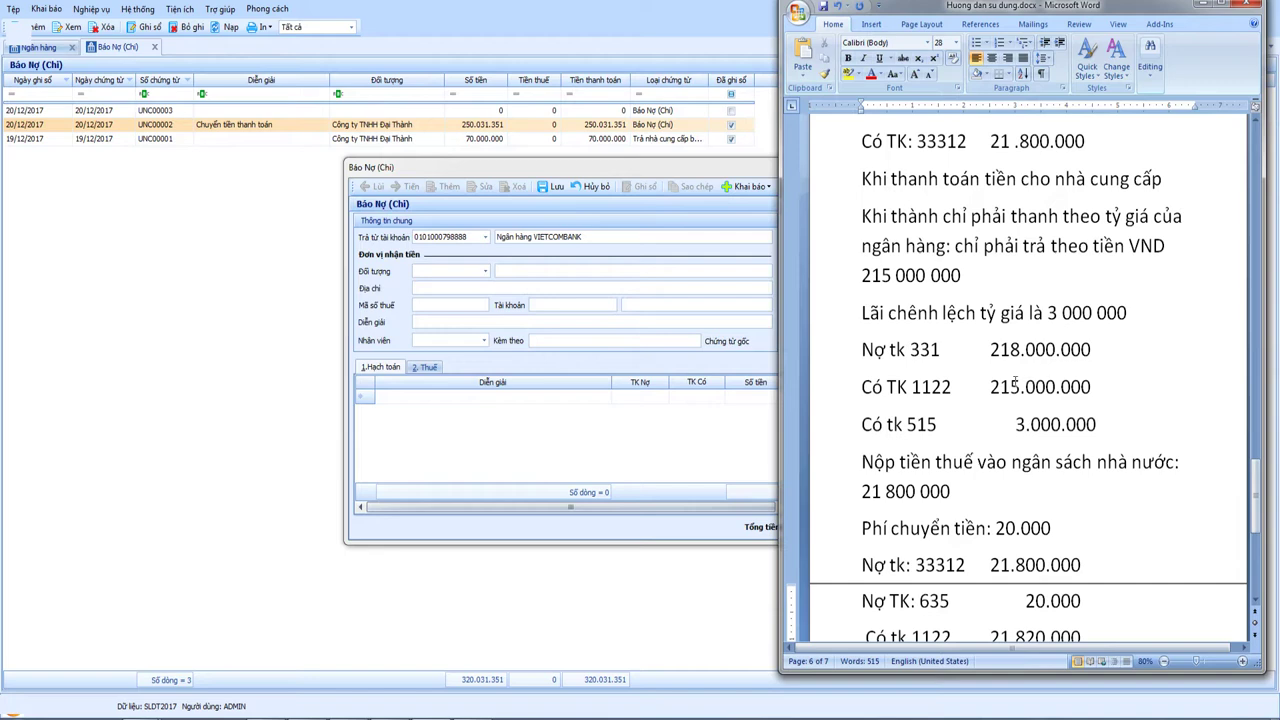
pyautogui.click(848, 312)
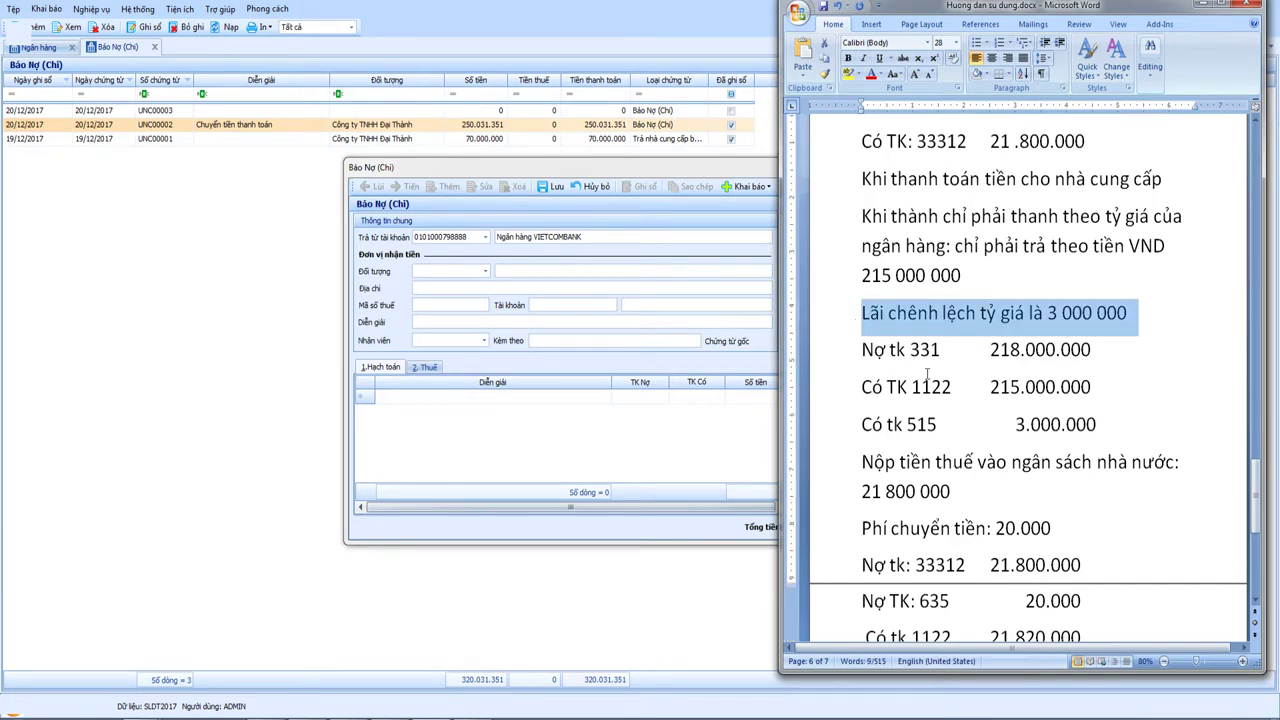
pyautogui.hotkey('shift', 'Down')
pyautogui.hotkey('shift', 'Down')
pyautogui.hotkey('shift', 'Down')
pyautogui.scroll(-1, 982, 445)
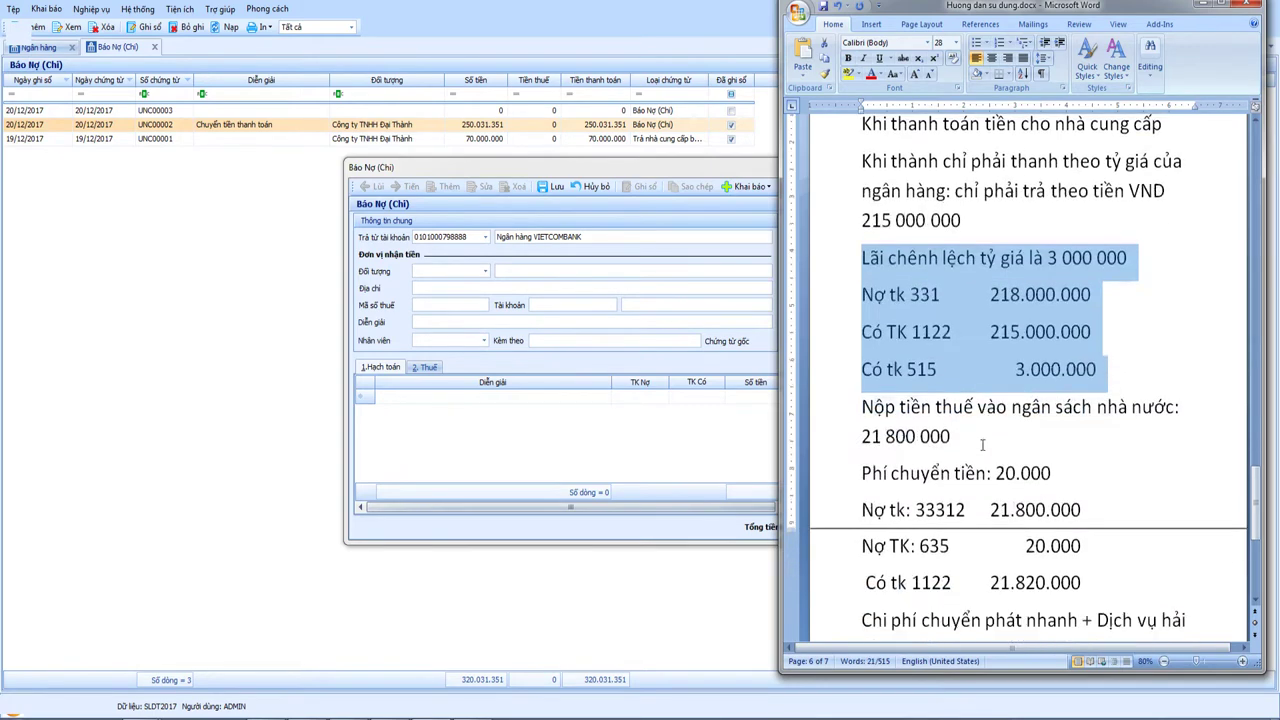
pyautogui.scroll(-1, 982, 445)
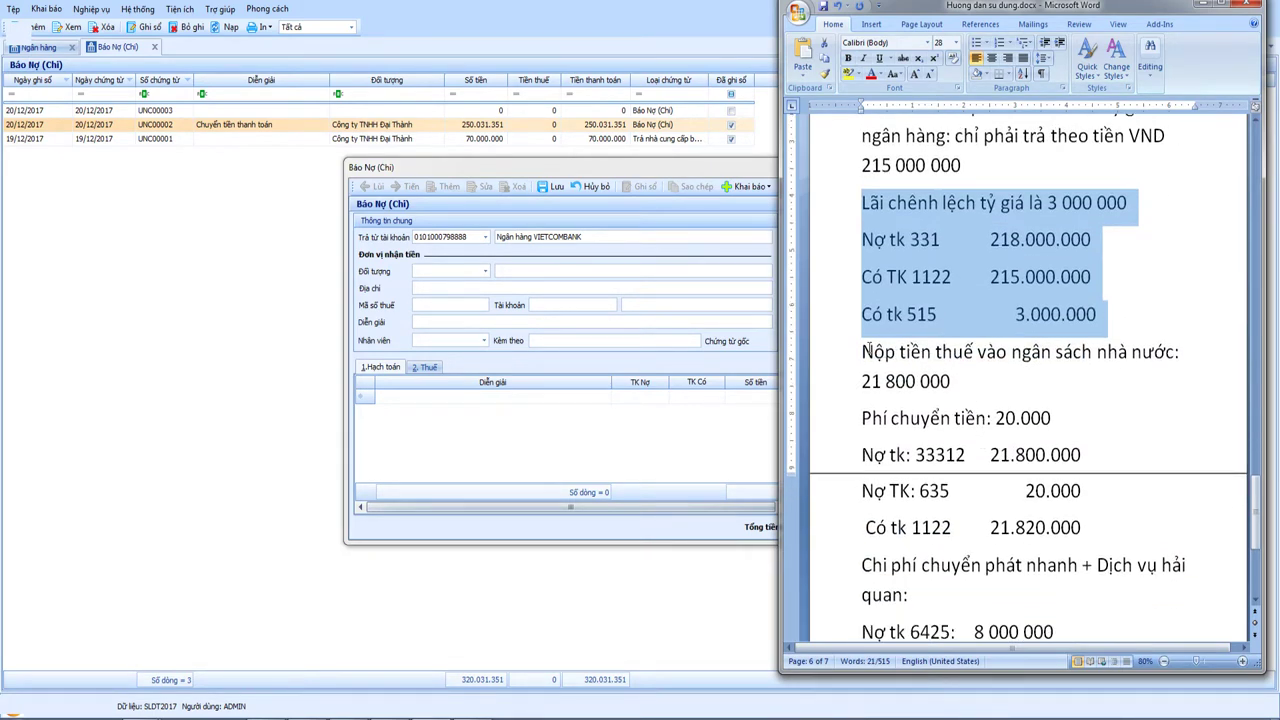
pyautogui.moveTo(864, 352); pyautogui.dragTo(983, 563)
pyautogui.scroll(-2, 1106, 576)
pyautogui.scroll(-2, 1088, 567)
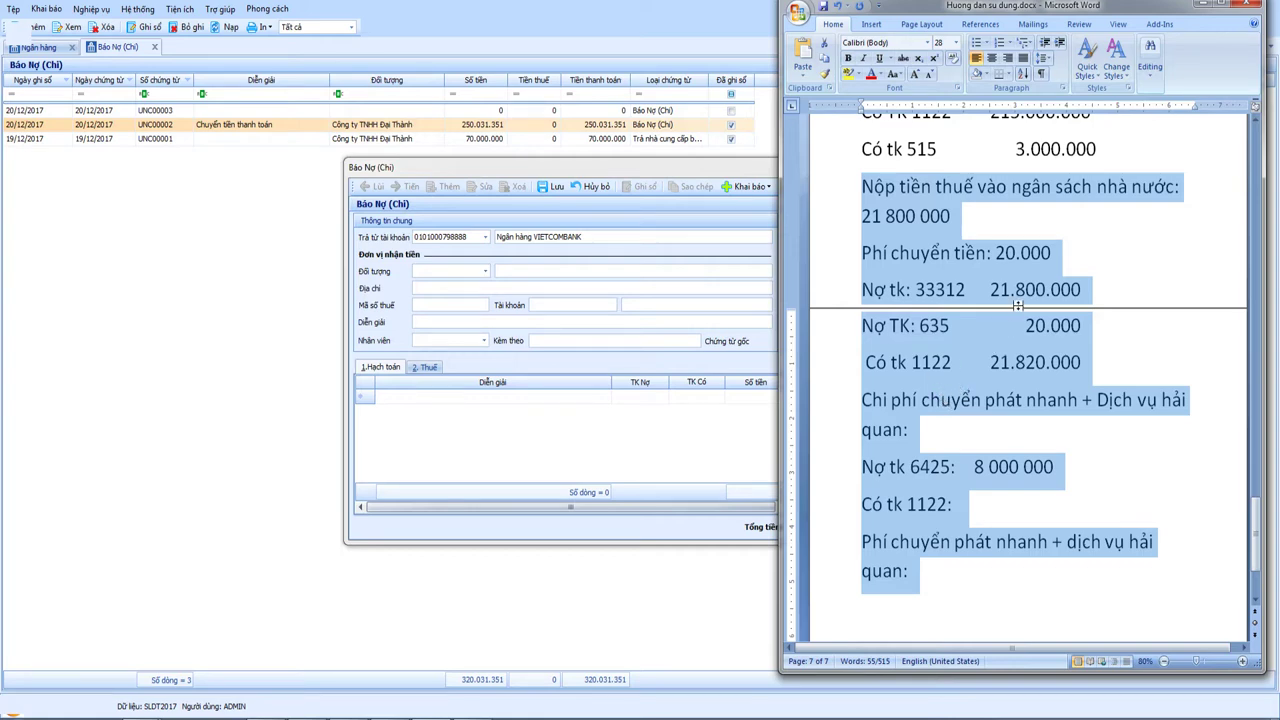
pyautogui.scroll(1, 1018, 306)
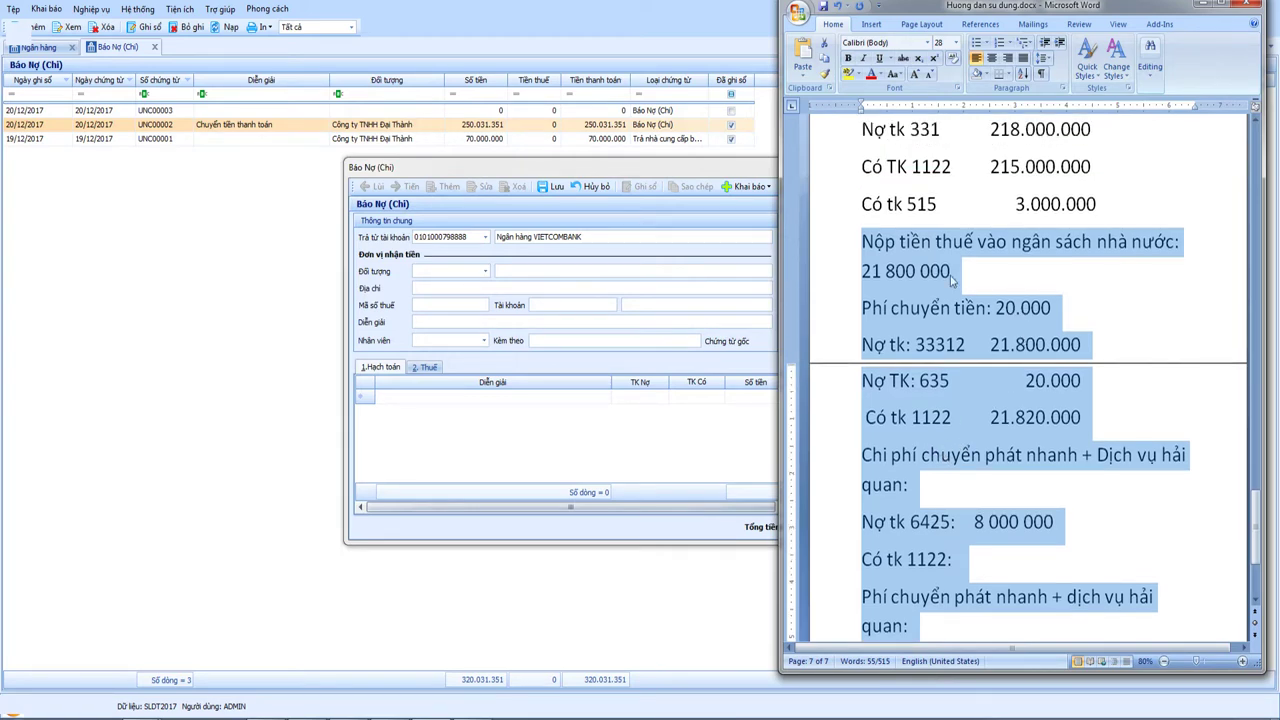
pyautogui.scroll(-2, 934, 520)
# Step: Review the courier and customs service fee lines in the notes, highlighting the repeated fee line and the 6425 and 1122 entries
pyautogui.click(906, 511)
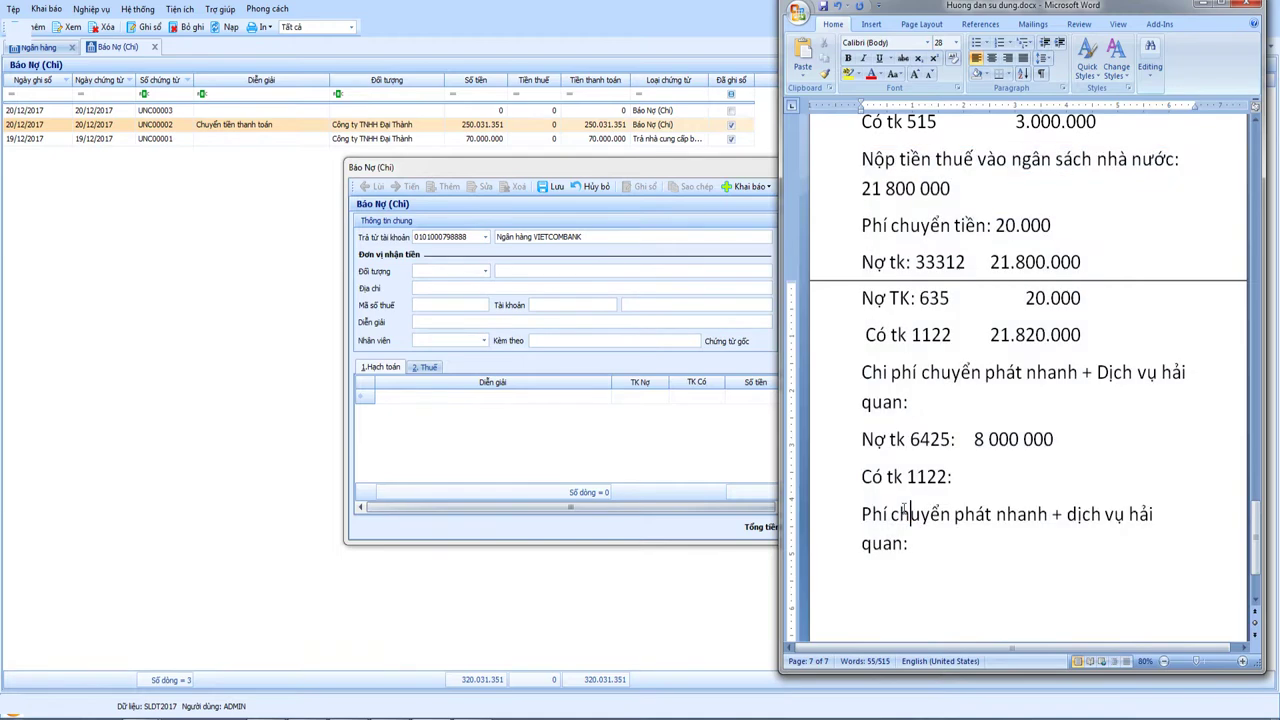
pyautogui.moveTo(862, 514); pyautogui.dragTo(949, 539)
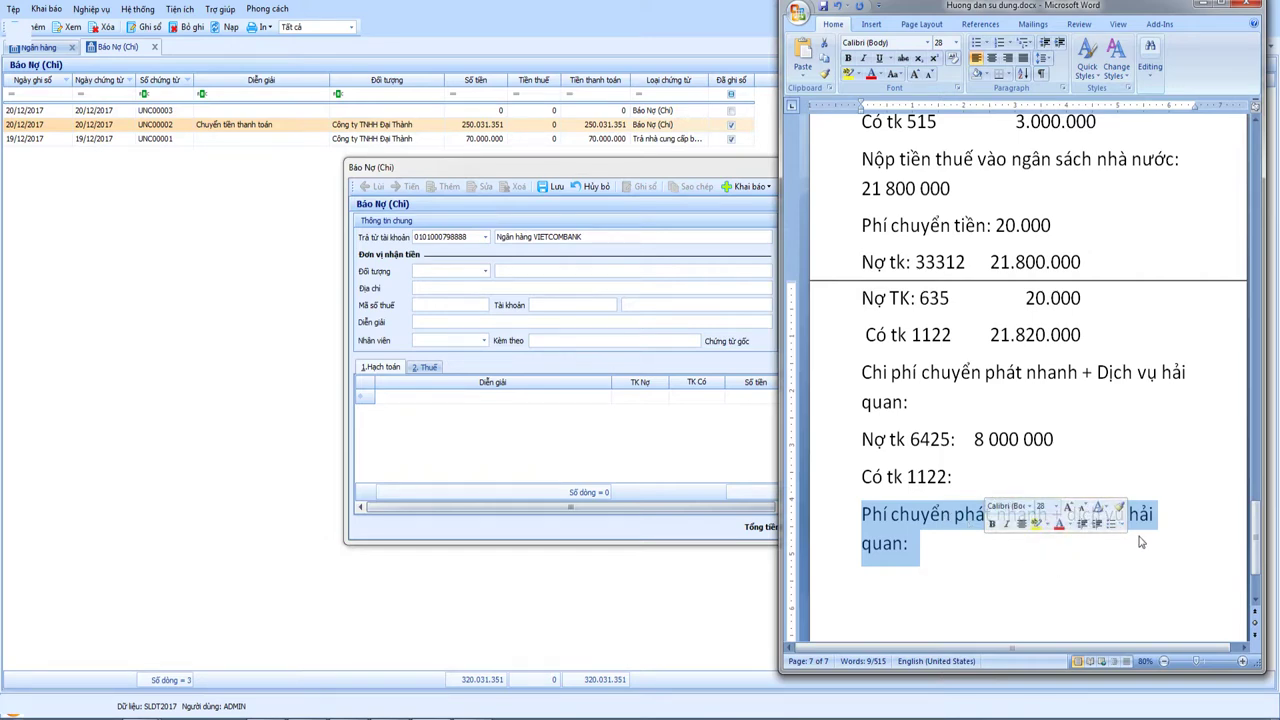
pyautogui.click(1183, 525)
pyautogui.click(851, 523)
pyautogui.moveTo(851, 523); pyautogui.dragTo(868, 552)
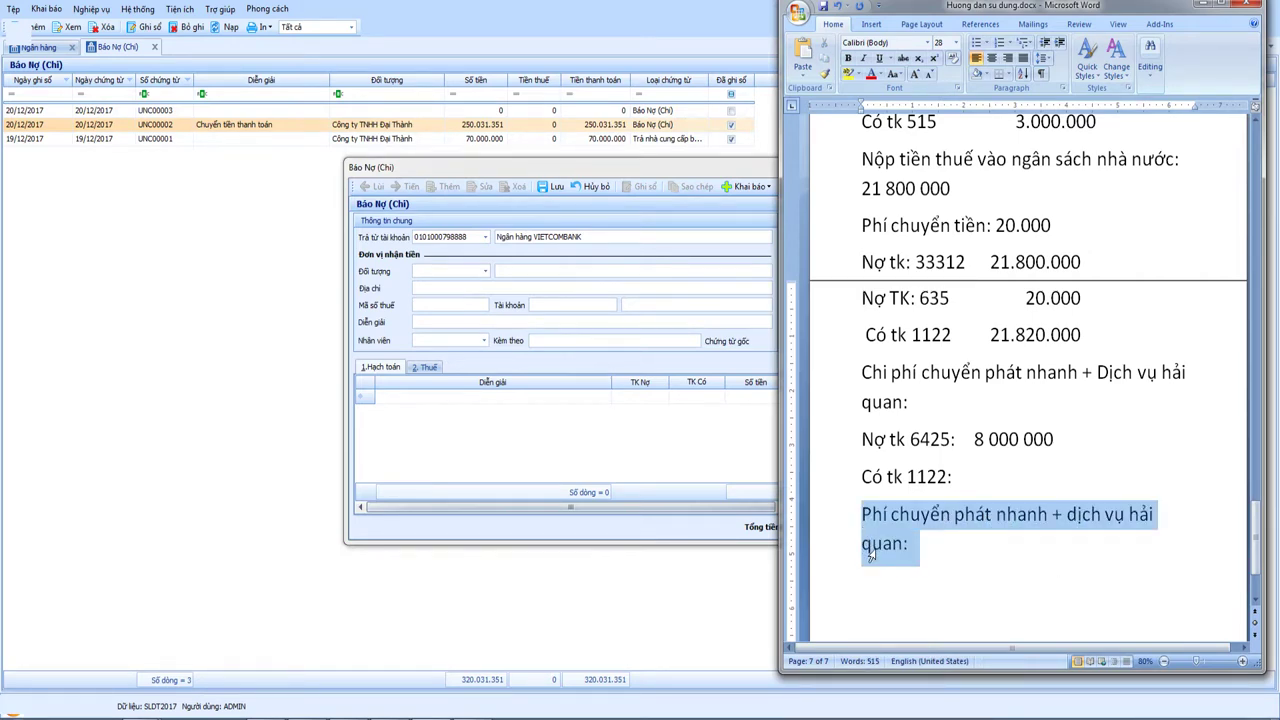
pyautogui.scroll(1, 1085, 475)
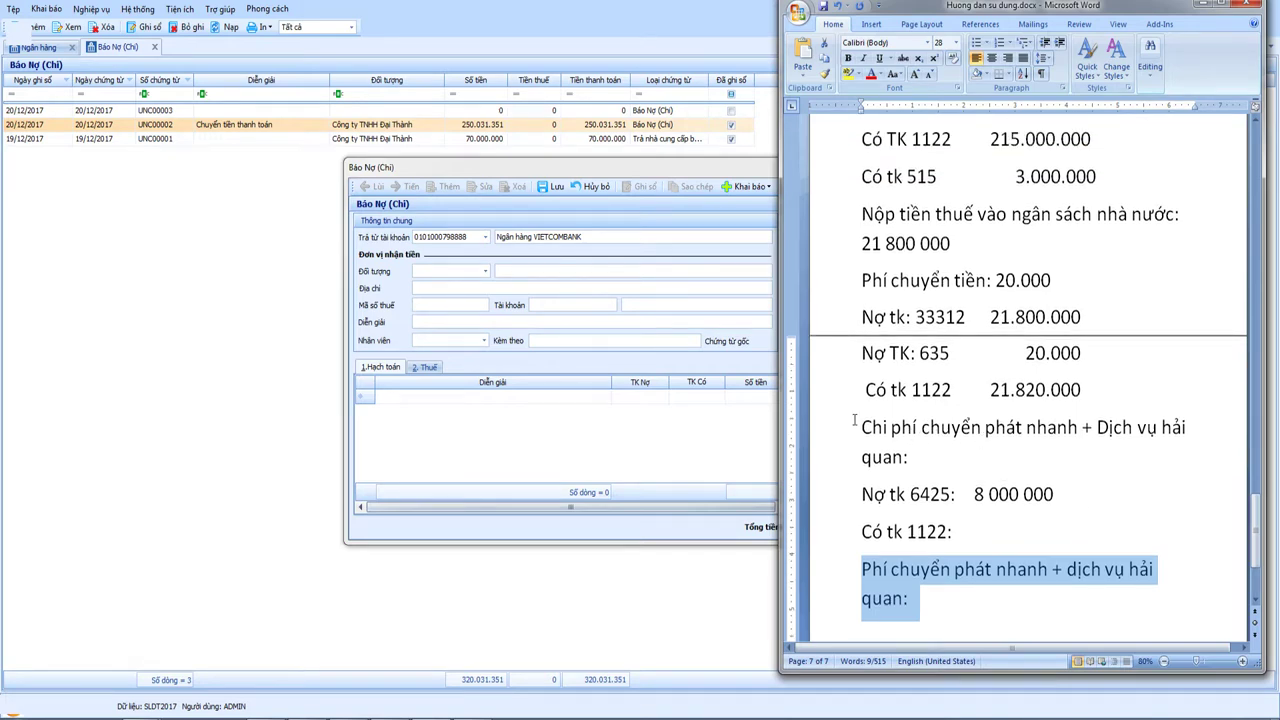
pyautogui.moveTo(855, 422); pyautogui.dragTo(940, 563)
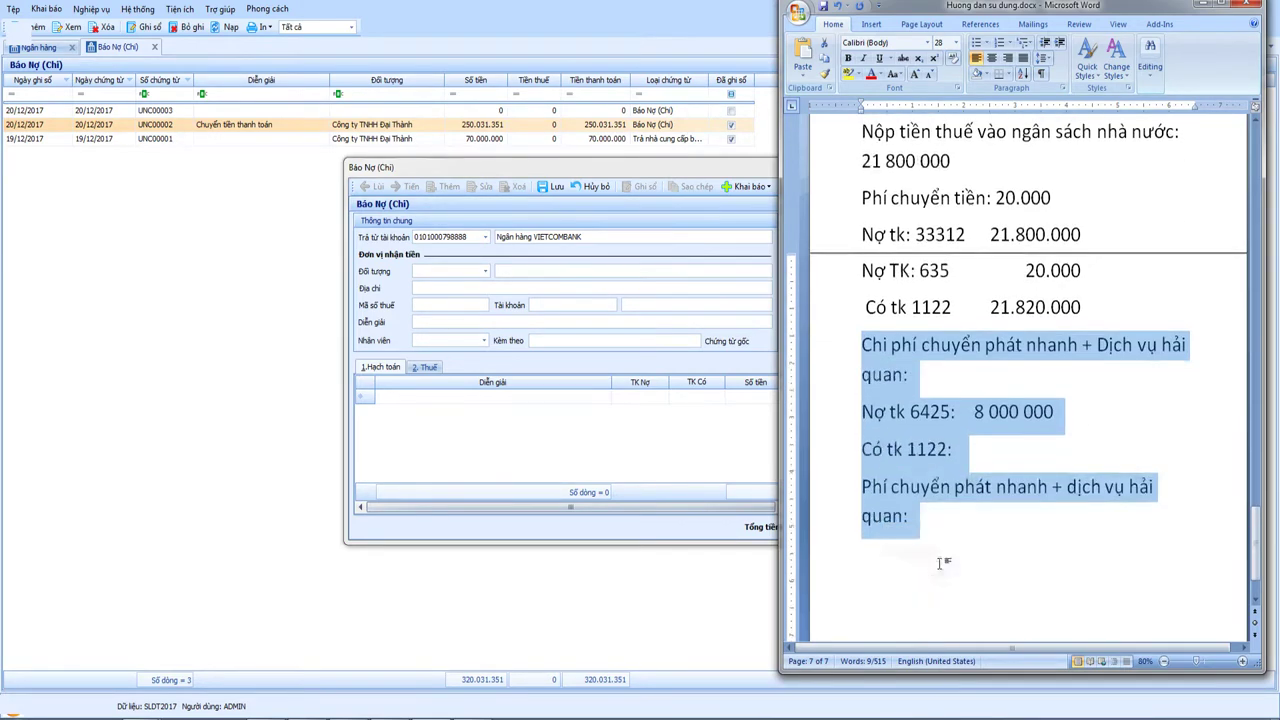
pyautogui.scroll(1, 940, 563)
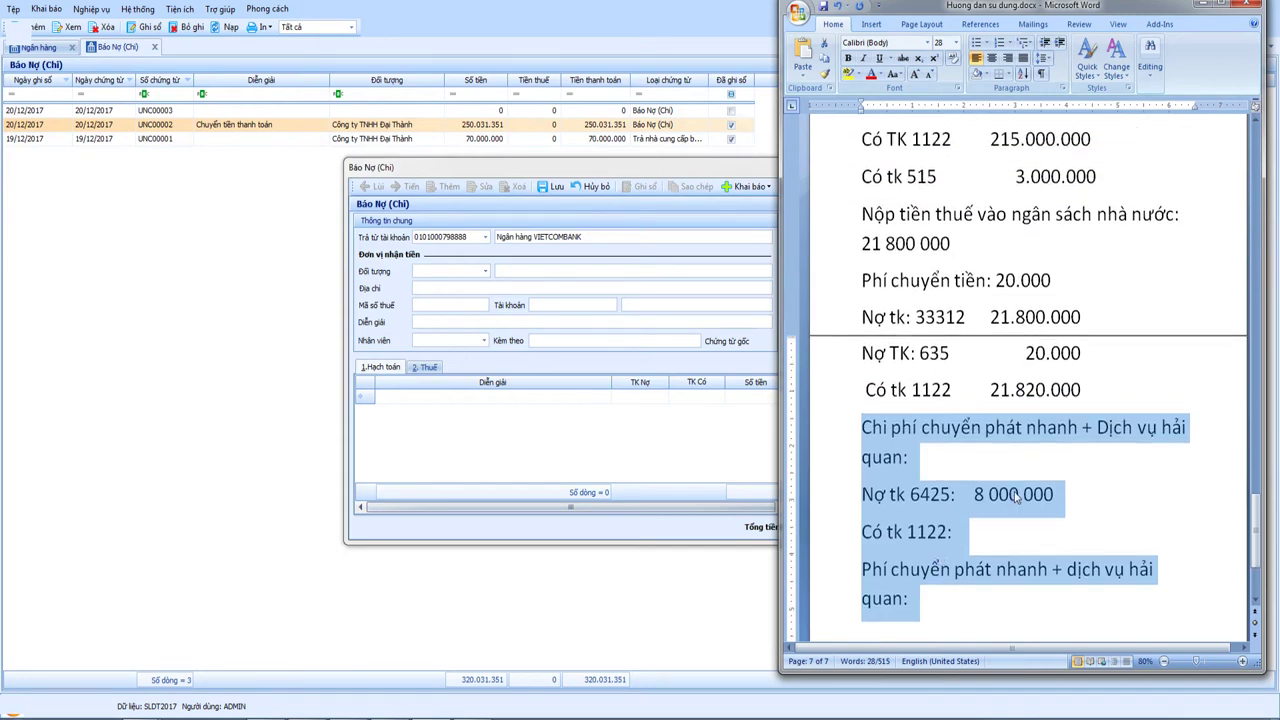
pyautogui.scroll(1, 1050, 445)
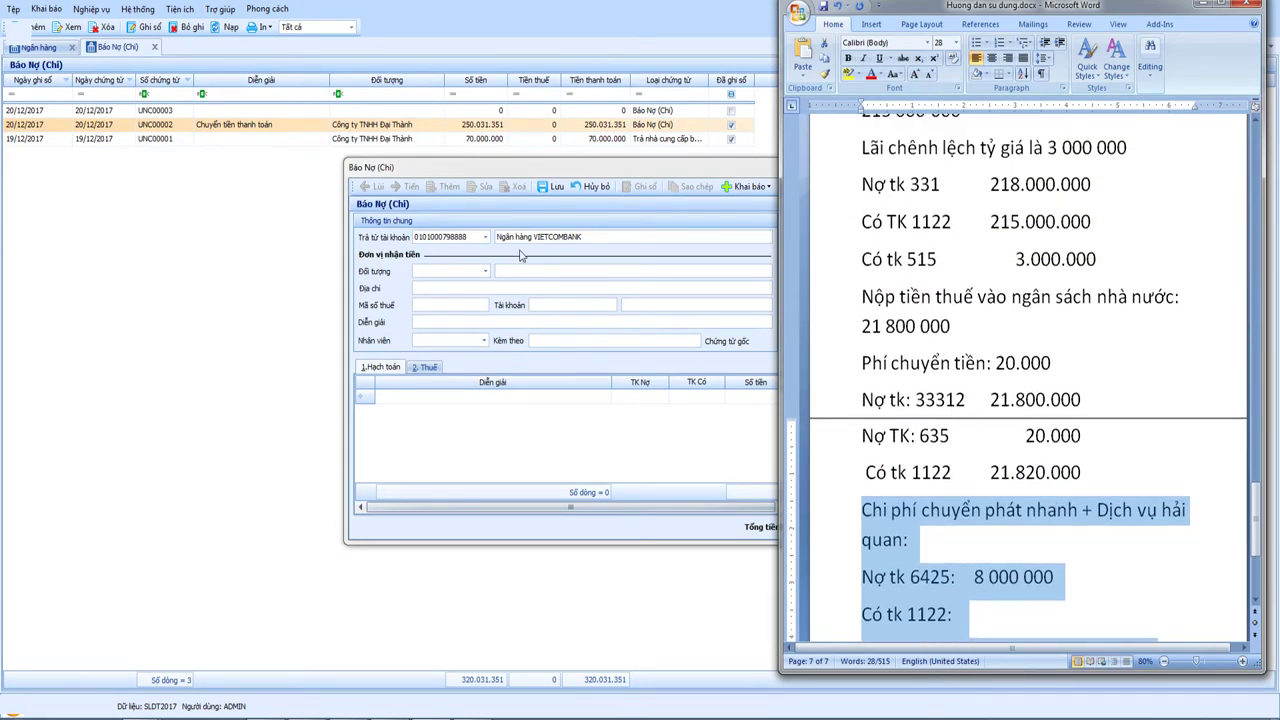
# Step: Switch to Calculator and divide 215000000 by 8300 to work out the payment exchange rate
pyautogui.moveTo(615, 177); pyautogui.dragTo(521, 202)
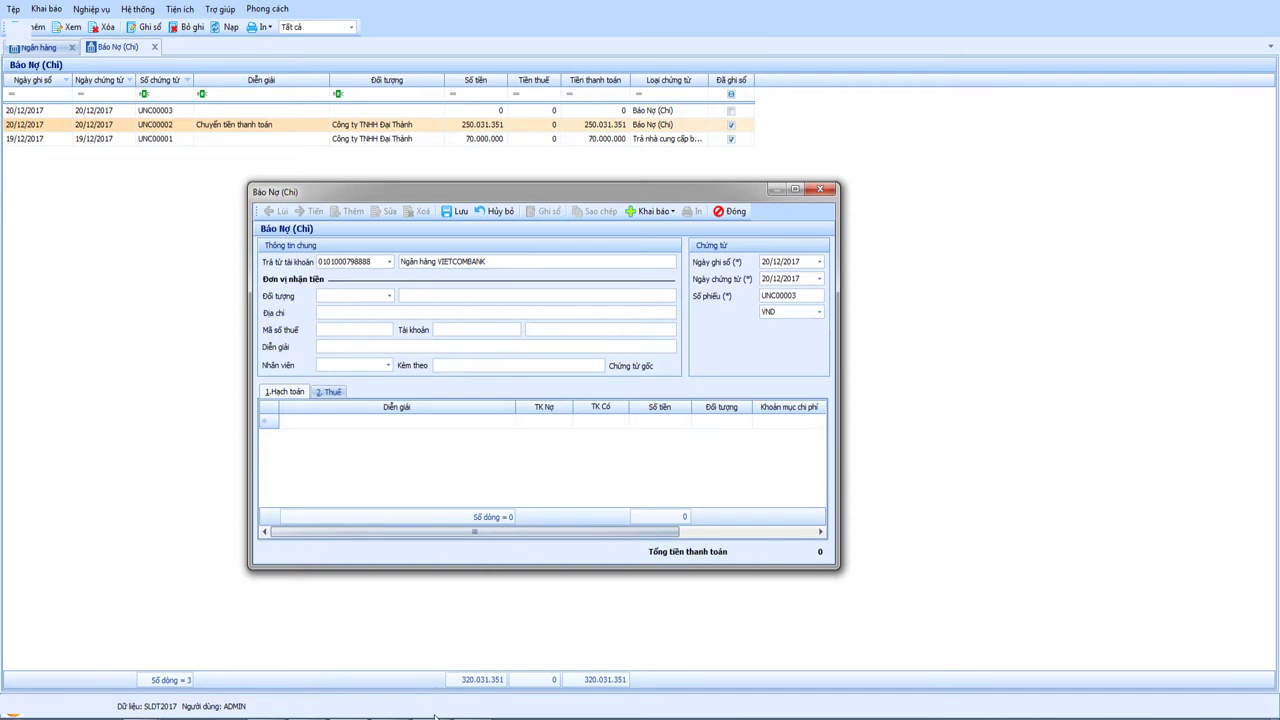
pyautogui.hotkey('alt', 'Tab')
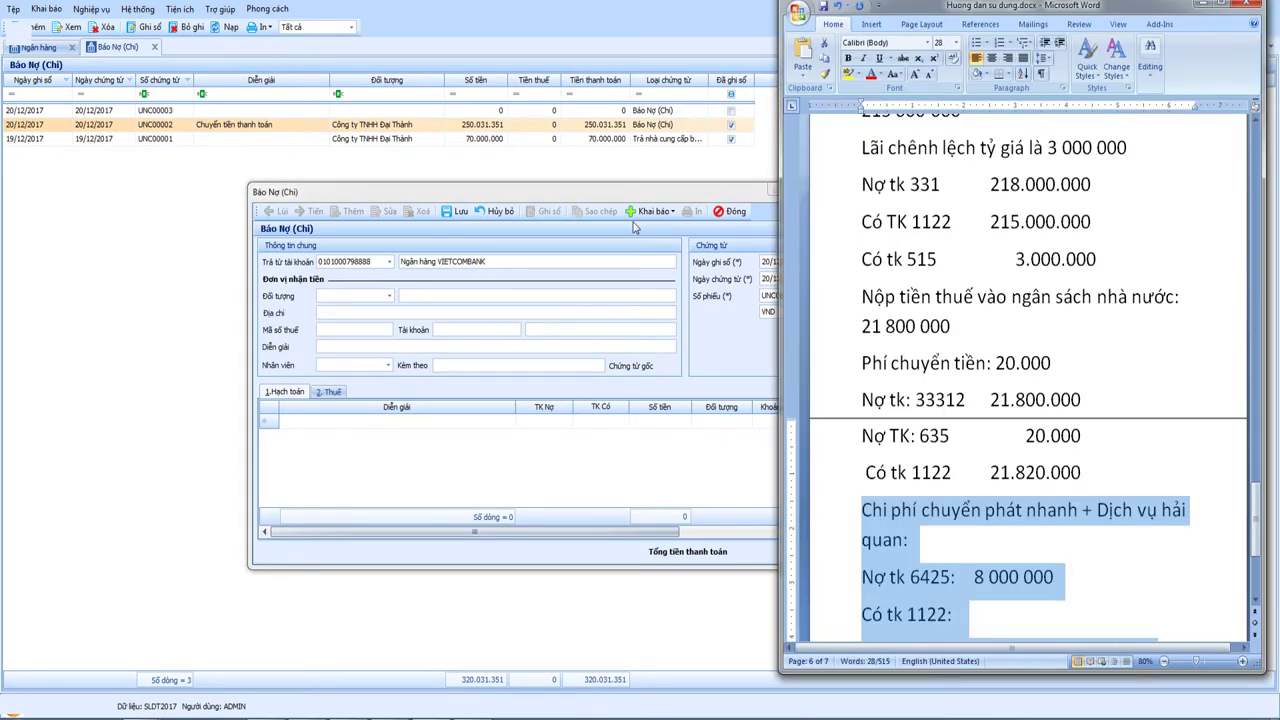
pyautogui.moveTo(577, 198); pyautogui.dragTo(551, 190)
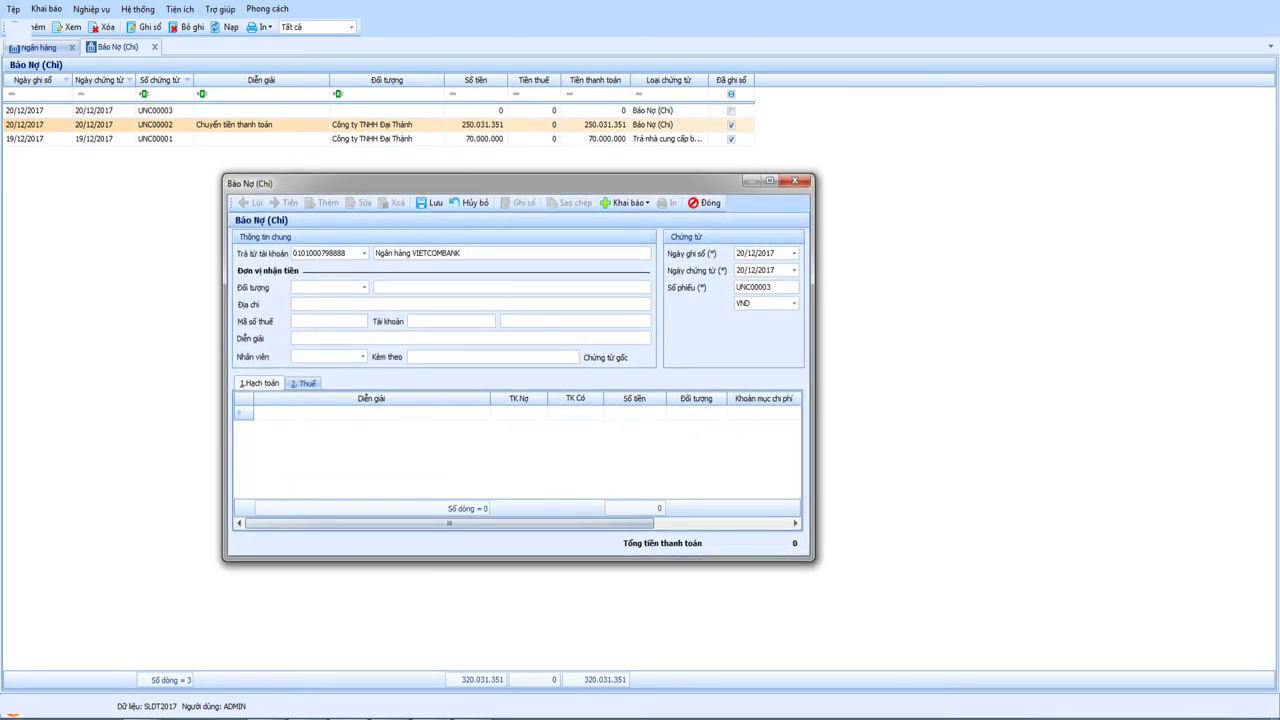
pyautogui.hotkey('alt', 'Tab')
pyautogui.hotkey('alt', 'Tab')
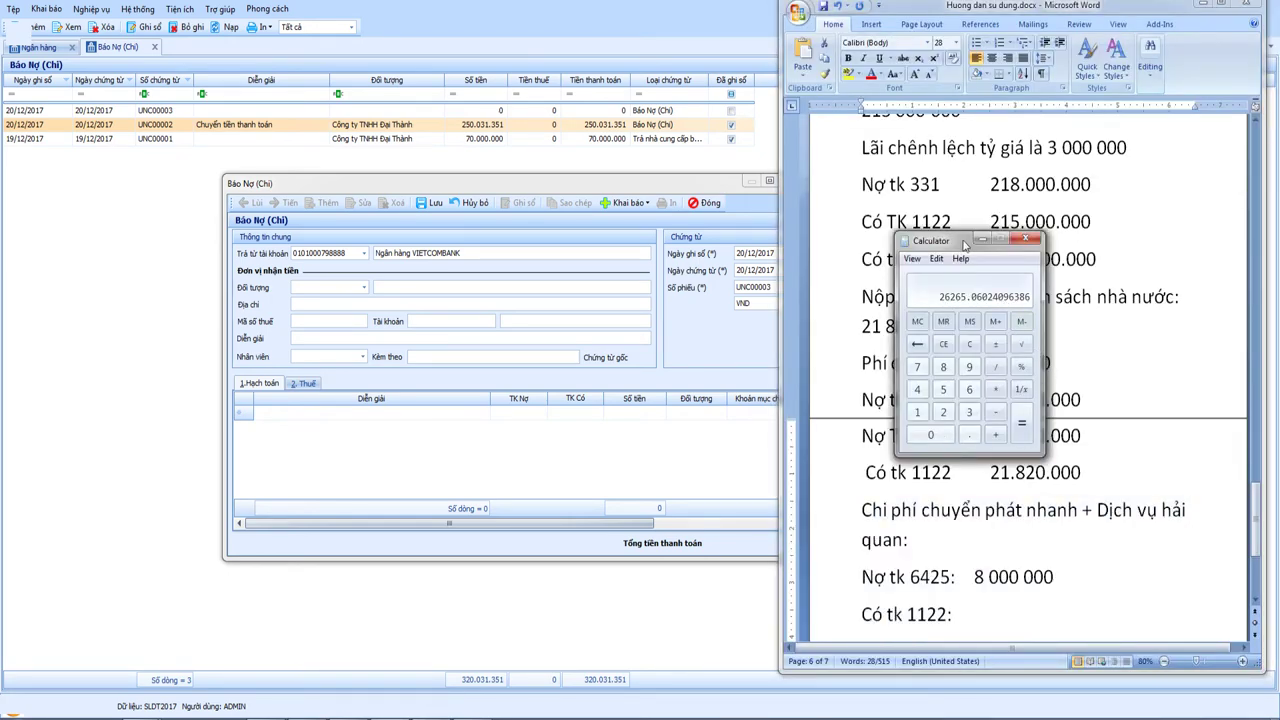
pyautogui.moveTo(965, 244); pyautogui.dragTo(824, 250)
pyautogui.click(843, 347)
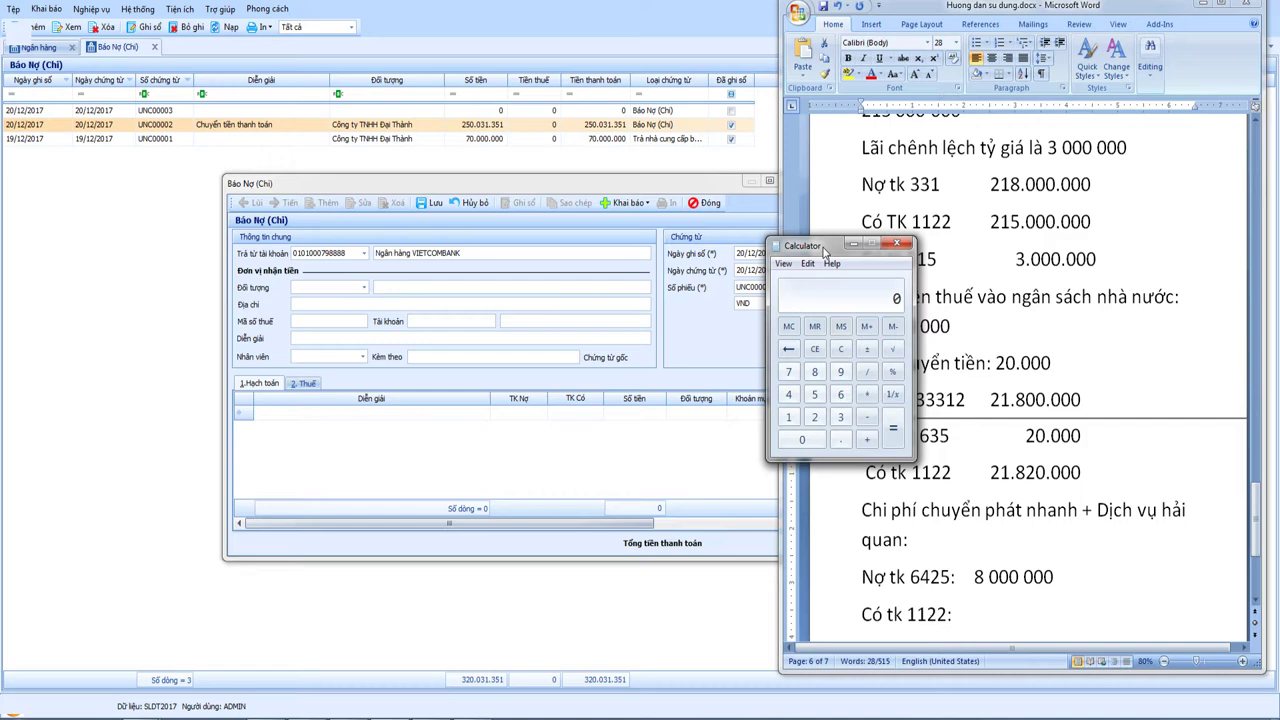
pyautogui.write('215000000')
pyautogui.press('/')
pyautogui.write('8300')
pyautogui.press('Return')
pyautogui.moveTo(824, 252); pyautogui.dragTo(962, 268)
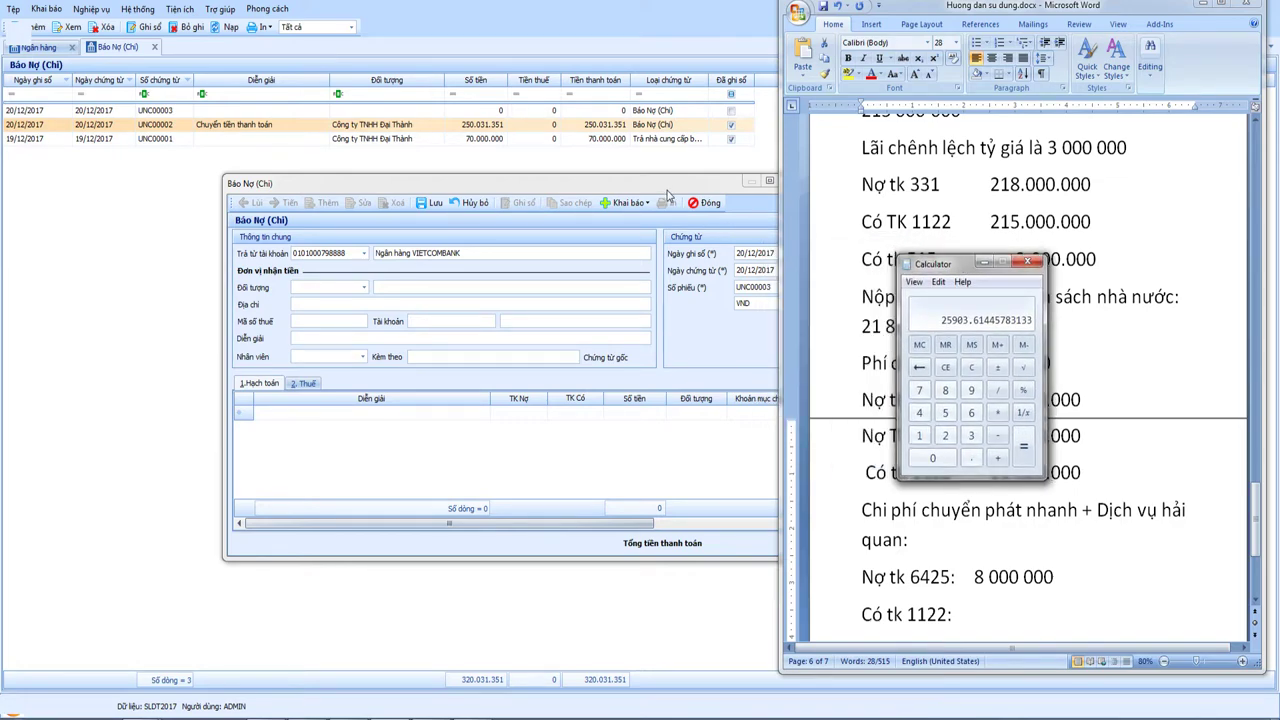
# Step: Return to the new bank debit voucher and choose Công ty Hải nam as the payment recipient
pyautogui.moveTo(676, 186); pyautogui.dragTo(662, 180)
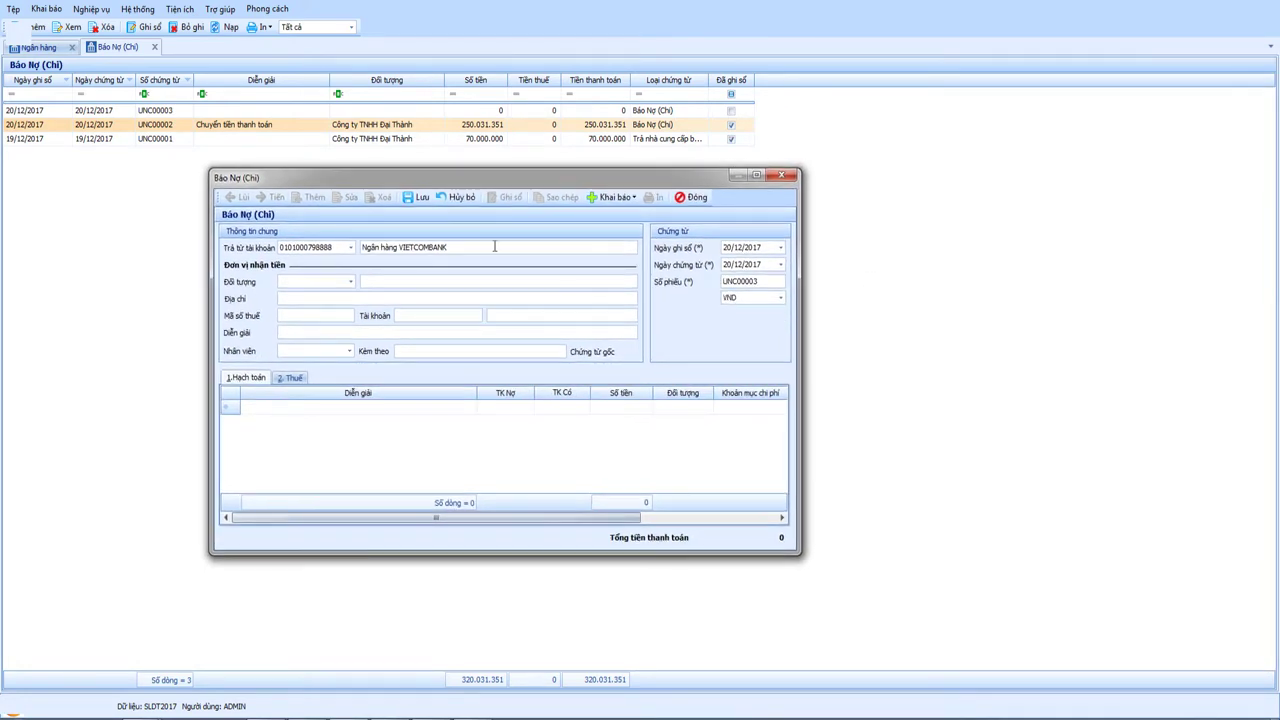
pyautogui.click(350, 281)
pyautogui.click(395, 386)
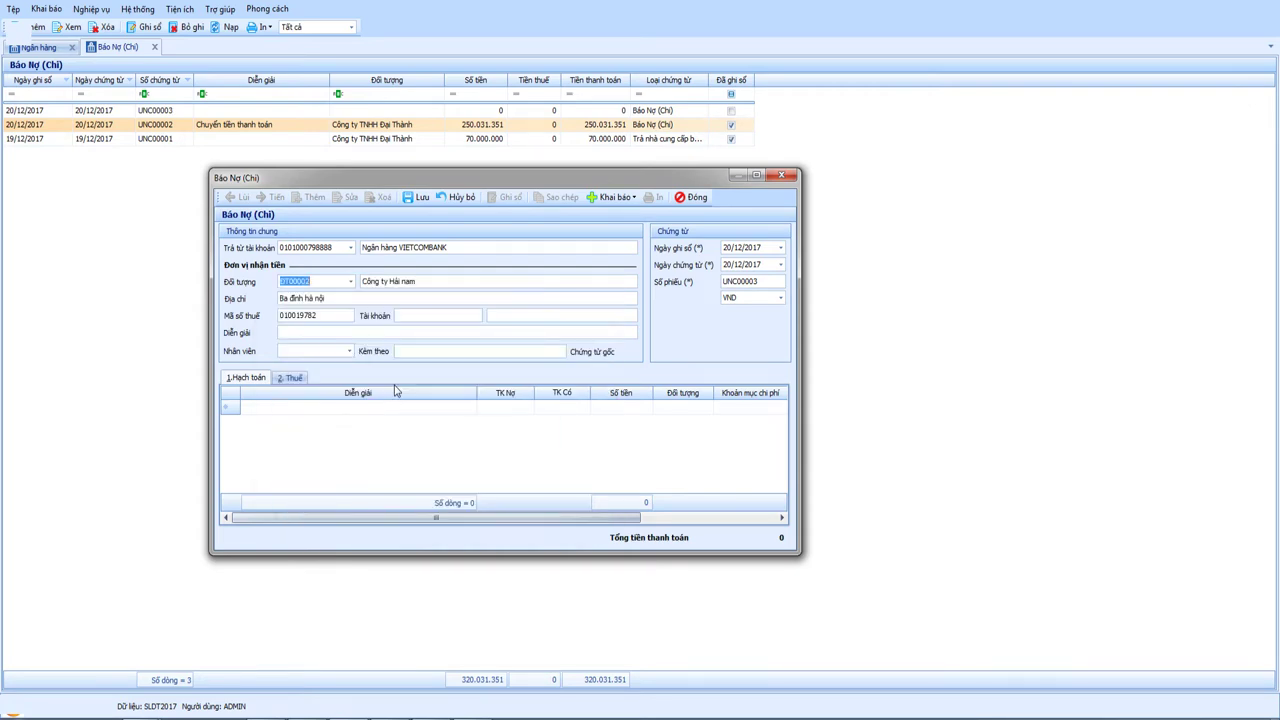
pyautogui.press('Tab')
pyautogui.press('Tab')
pyautogui.press('Tab')
pyautogui.press('Tab')
# Step: Set the voucher currency to EUR with an exchange rate of 25.903,6145
pyautogui.click(780, 297)
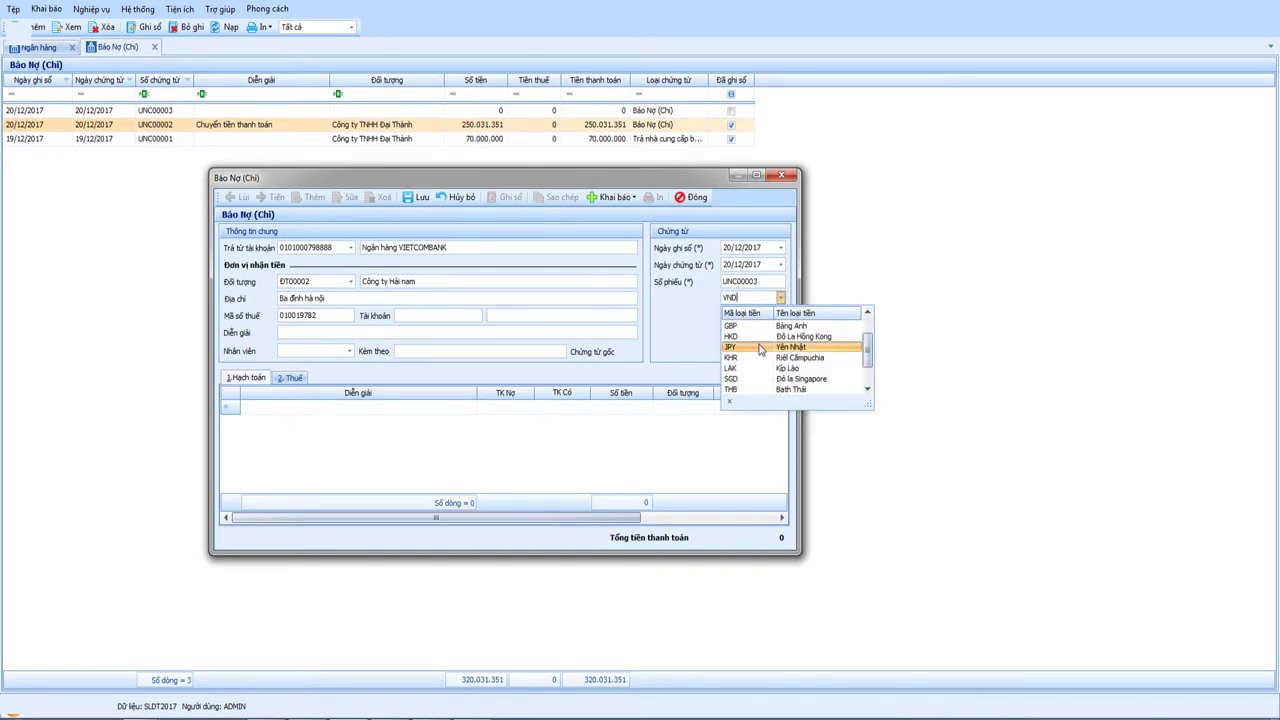
pyautogui.click(747, 348)
pyautogui.press('Tab')
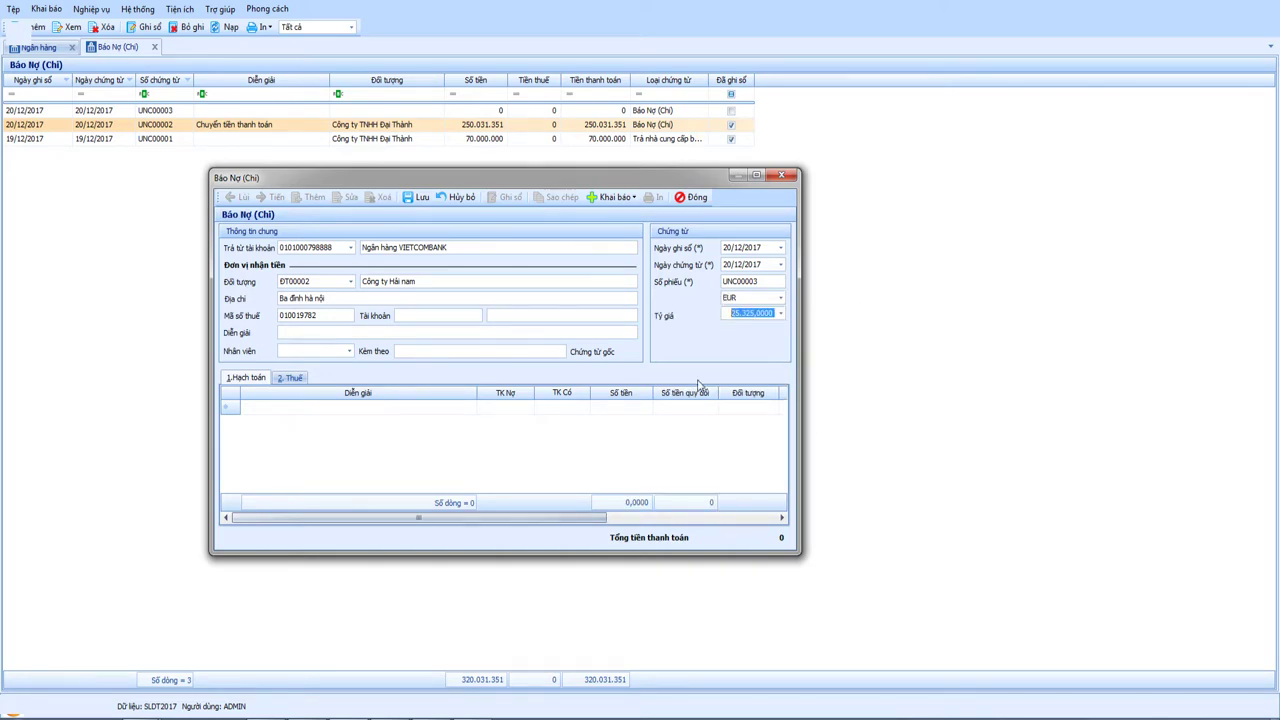
pyautogui.hotkey('alt', 'Tab')
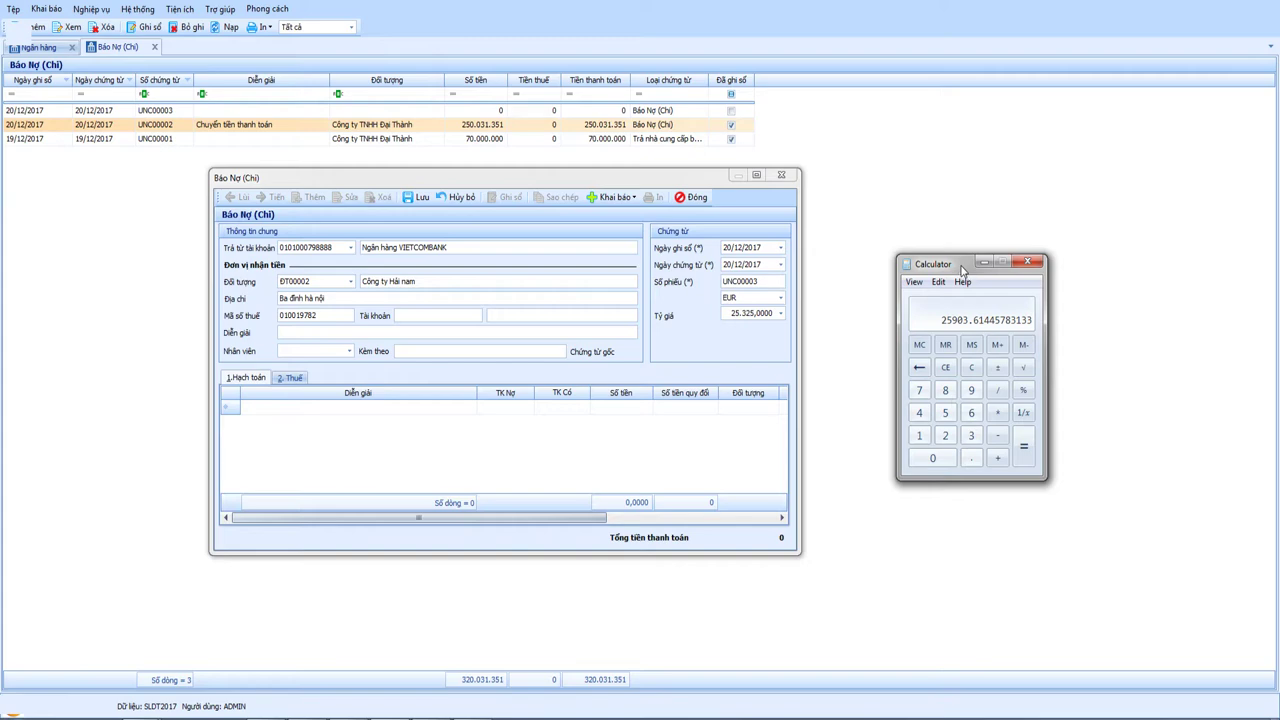
pyautogui.moveTo(962, 270); pyautogui.dragTo(968, 270)
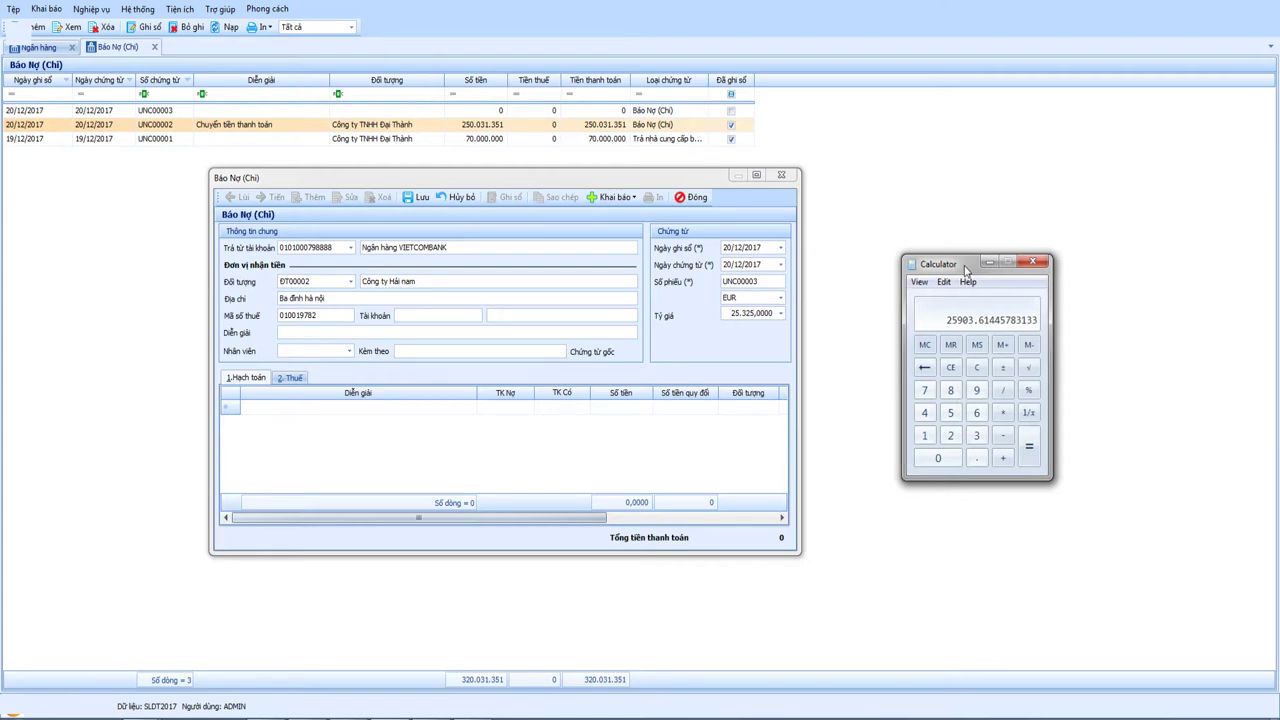
pyautogui.click(731, 314)
pyautogui.write('25.')
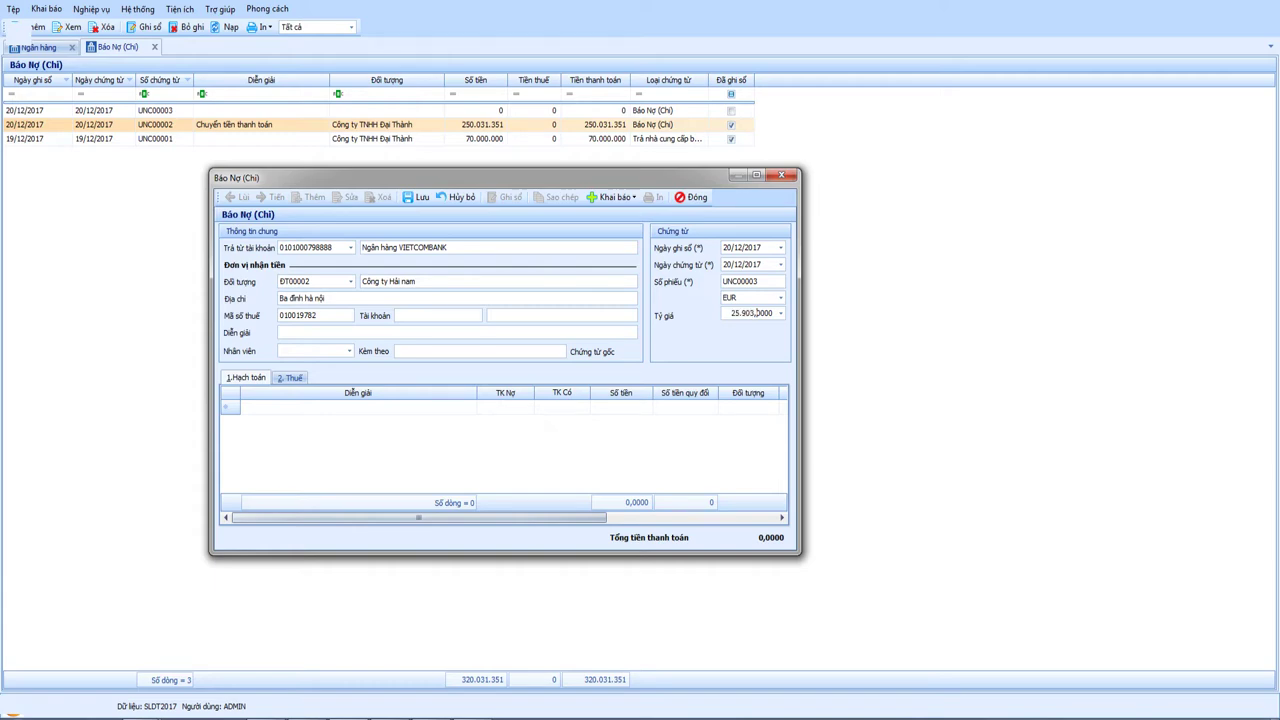
pyautogui.write('903,6145')
pyautogui.press('Tab')
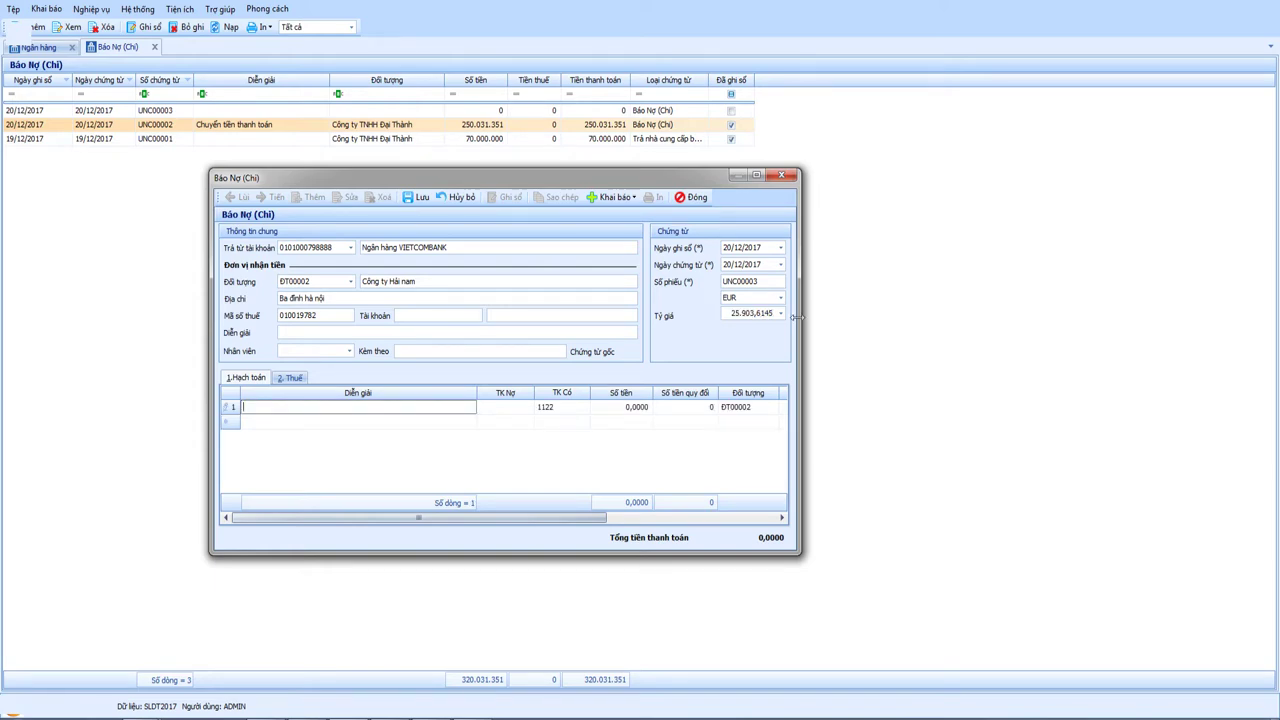
# Step: Describe the first accounting line as "Thanh toán tiền hàng"
pyautogui.write('hanh toan d')
pyautogui.press('BackSpace')
pyautogui.press('BackSpace')
pyautogui.write('s')
pyautogui.press('BackSpace')
pyautogui.press('BackSpace')
pyautogui.press('BackSpace')
pyautogui.write('oán tiền hang')
pyautogui.press('Tab')
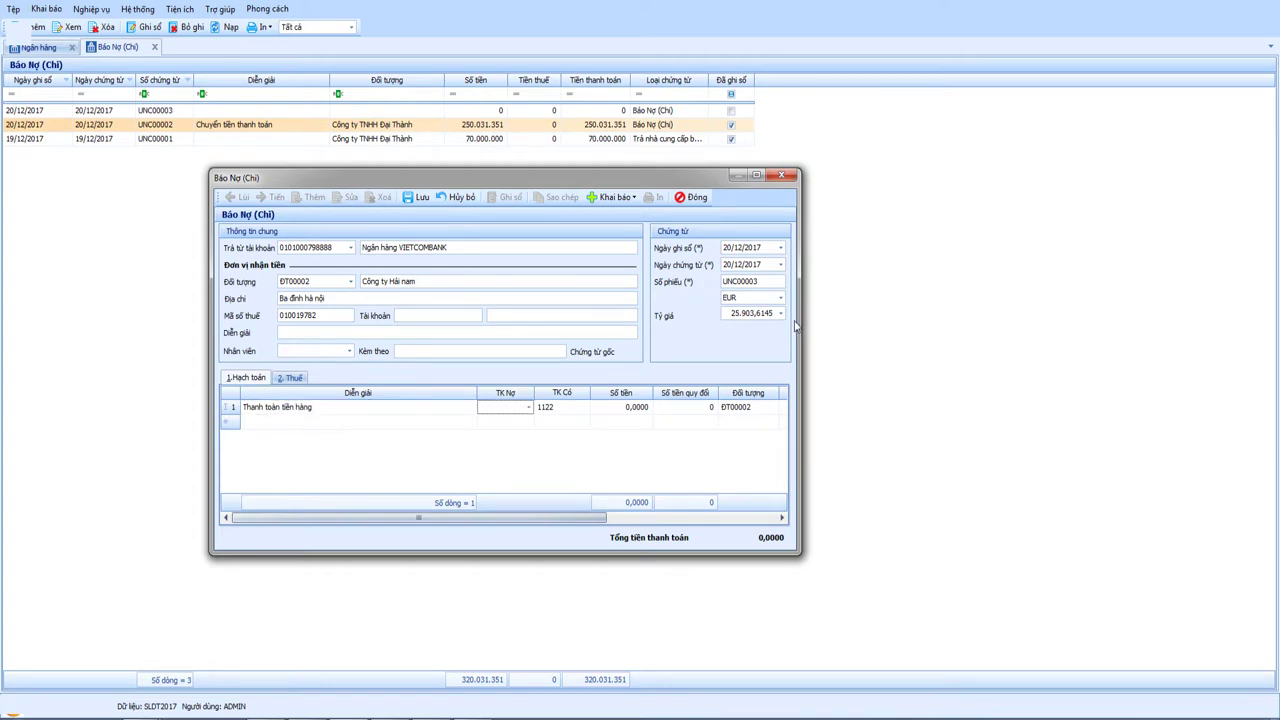
# Step: Set the goods payment line's debit account to 33111 and its amount to 8.300 EUR, keeping credit account 1122
pyautogui.write('33111')
pyautogui.press('Return')
pyautogui.press('Tab')
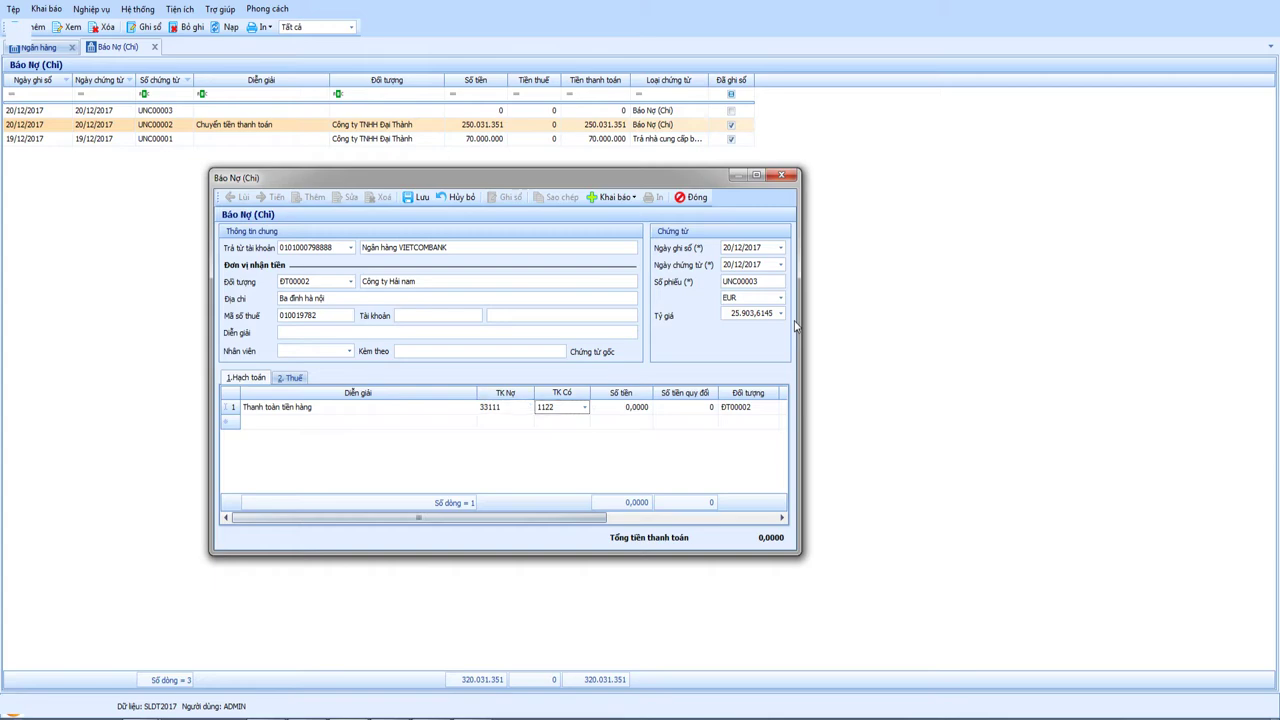
pyautogui.press('Tab')
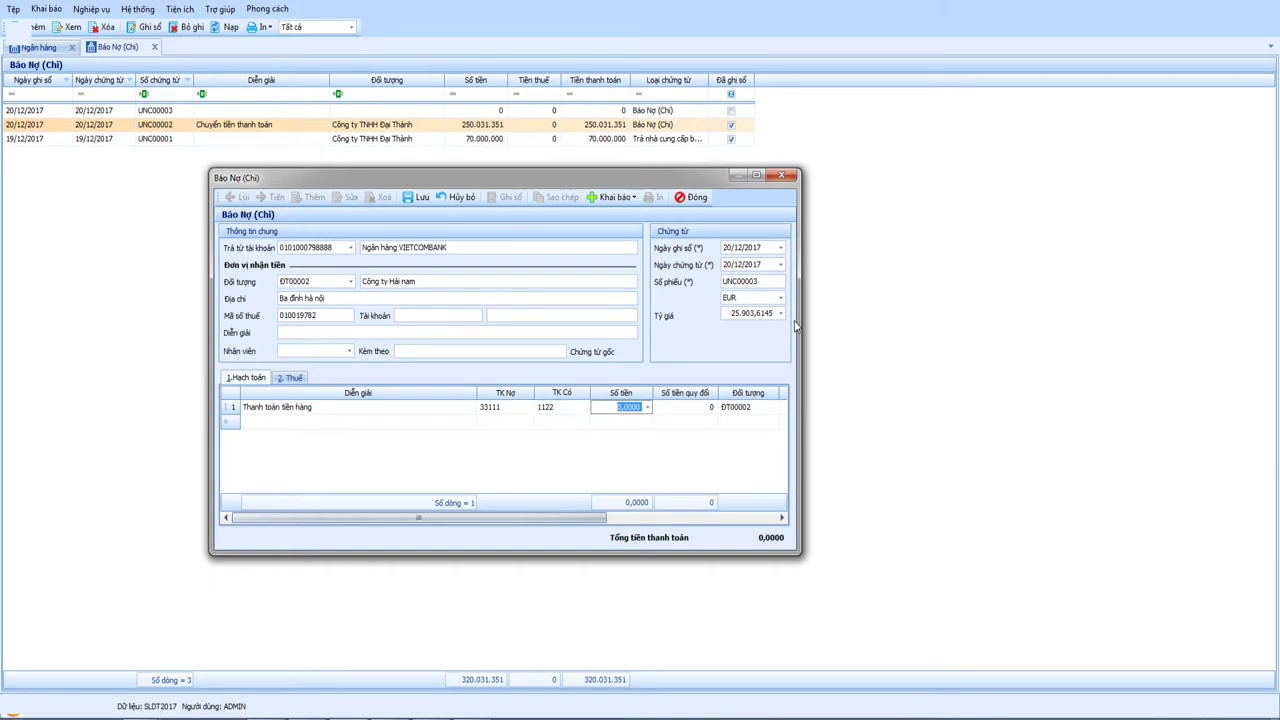
pyautogui.write('8.300')
pyautogui.press('Tab')
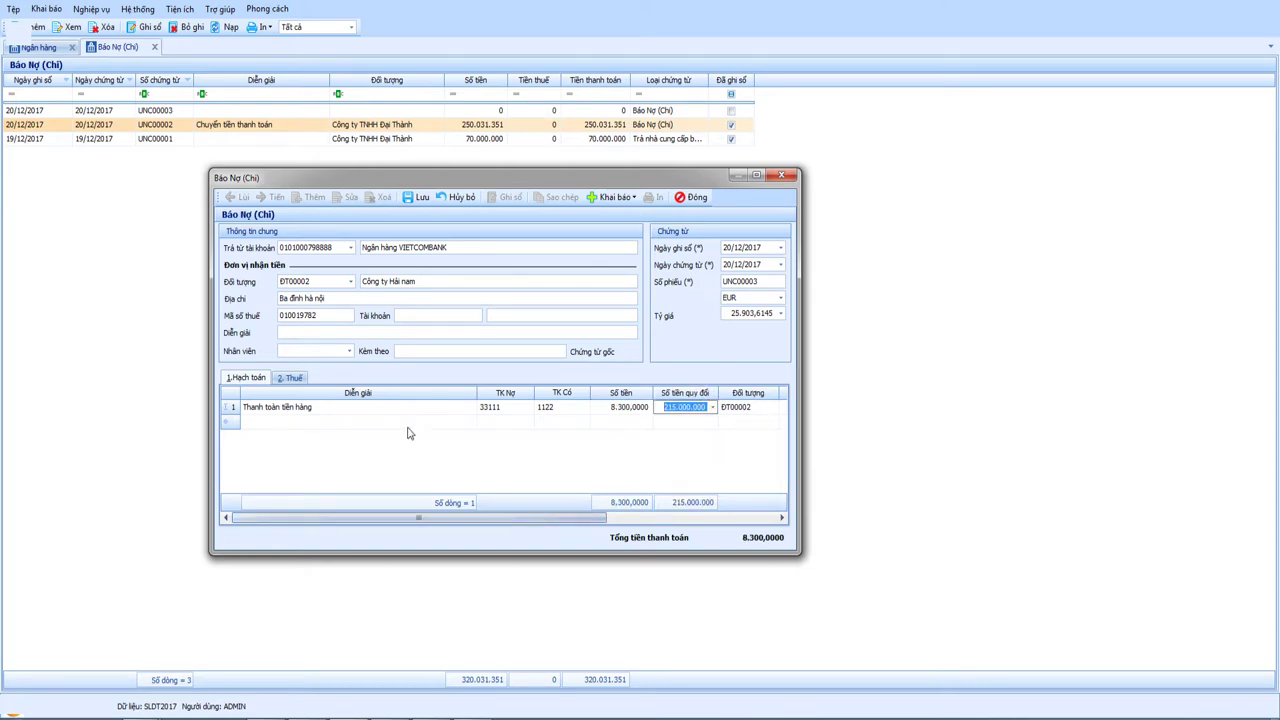
# Step: Add a second accounting line with the description "chênh lệch tỷ giá"
pyautogui.click(322, 423)
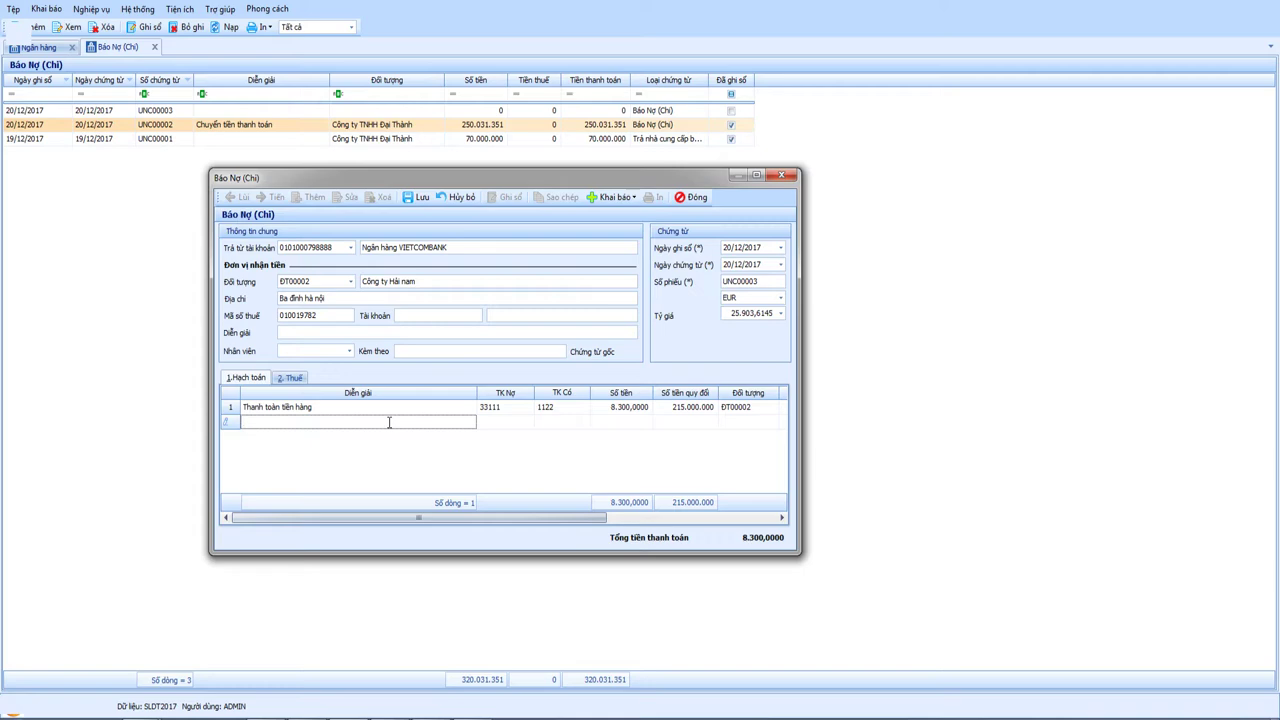
pyautogui.write('Thuế H')
pyautogui.press('BackSpace')
pyautogui.press('BackSpace')
pyautogui.press('BackSpace')
pyautogui.press('BackSpace')
pyautogui.press('BackSpace')
pyautogui.press('BackSpace')
pyautogui.write('cvh')
pyautogui.write('he')
pyautogui.write('enh leehcj t')
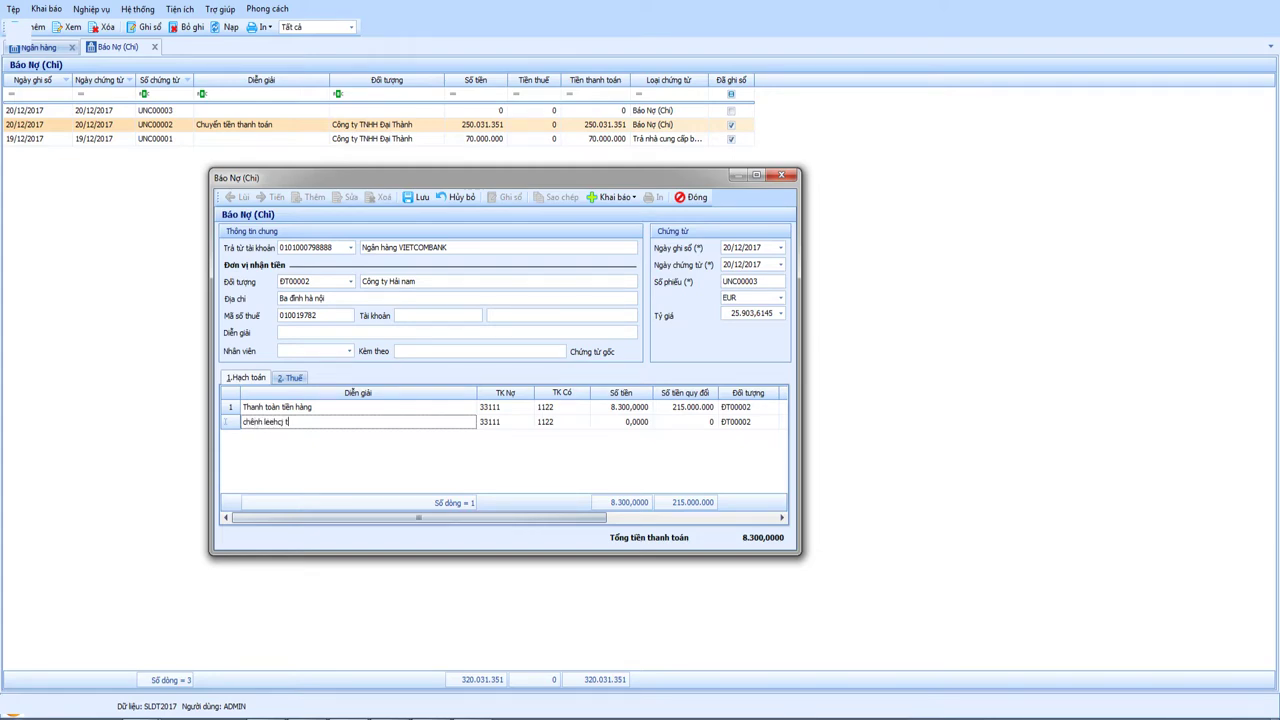
pyautogui.press('BackSpace')
pyautogui.press('BackSpace')
pyautogui.press('BackSpace')
pyautogui.press('BackSpace')
pyautogui.press('BackSpace')
pyautogui.press('BackSpace')
pyautogui.press('BackSpace')
pyautogui.write('as')
pyautogui.press('Tab')
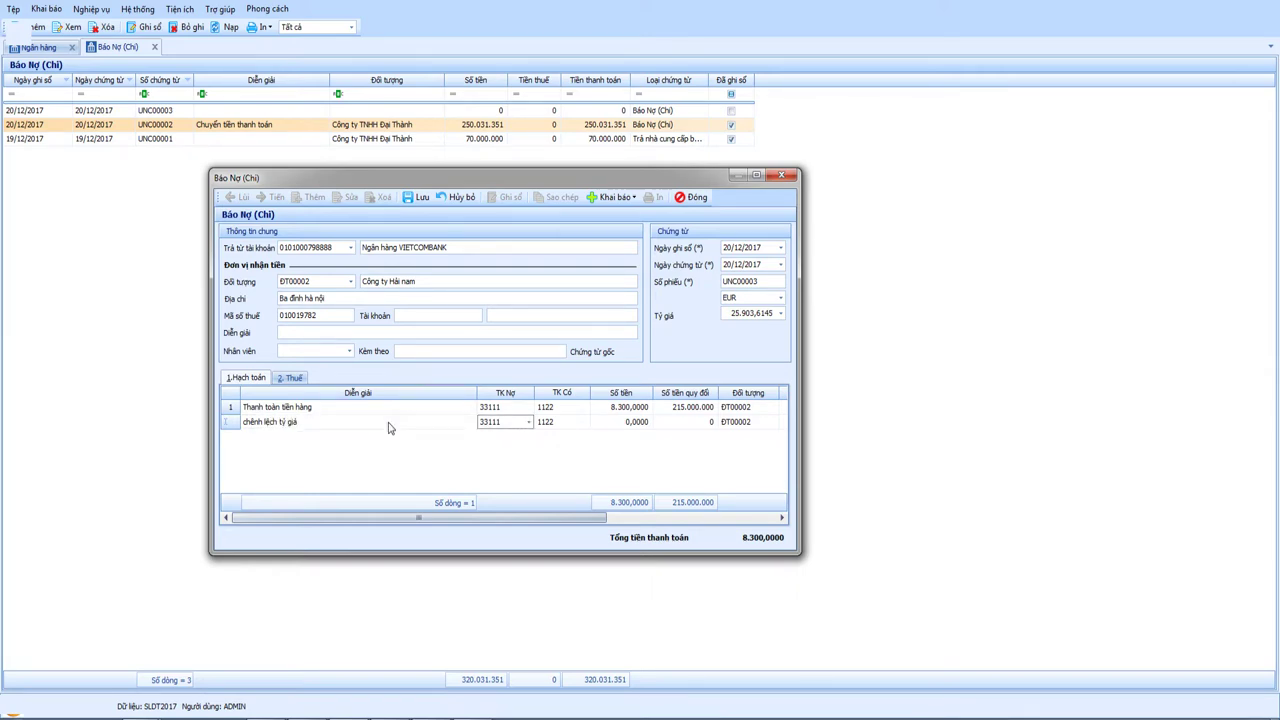
# Step: Assign debit account 33111 and credit account 5152, the exchange gain arising in the period, to the exchange rate difference line
pyautogui.write('1')
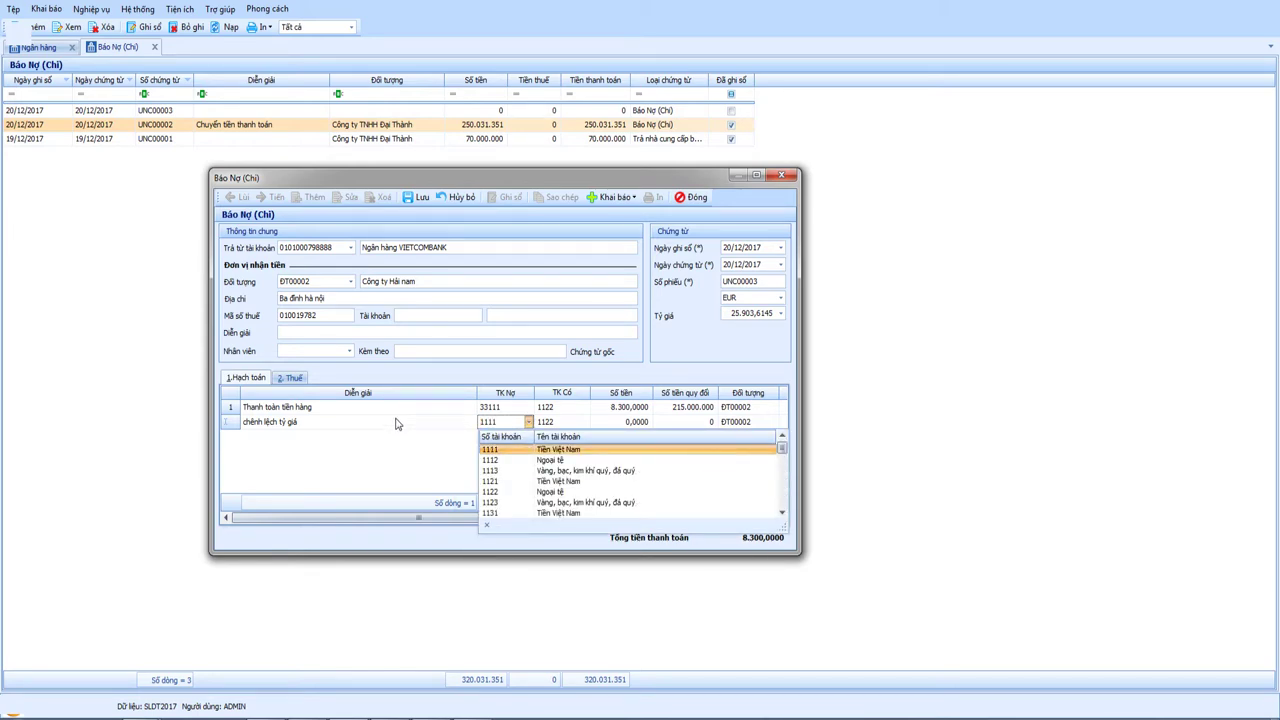
pyautogui.write('33111')
pyautogui.press('Return')
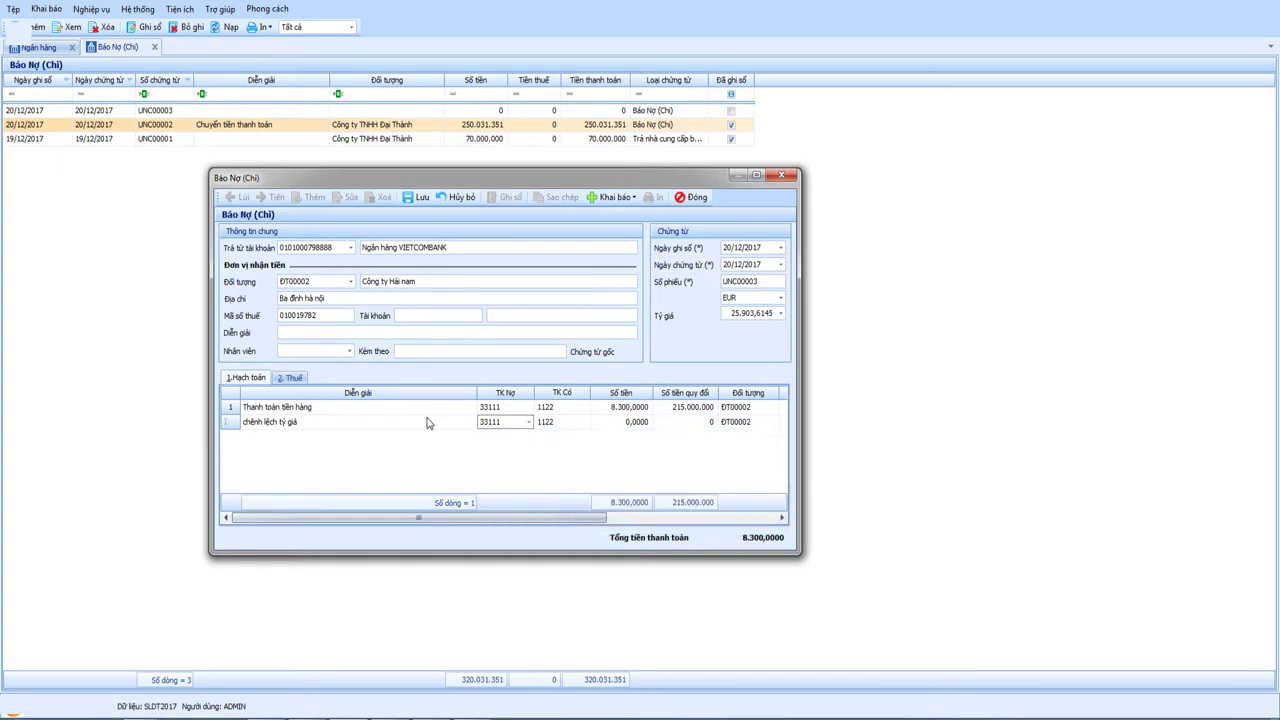
pyautogui.press('Tab')
pyautogui.write('5')
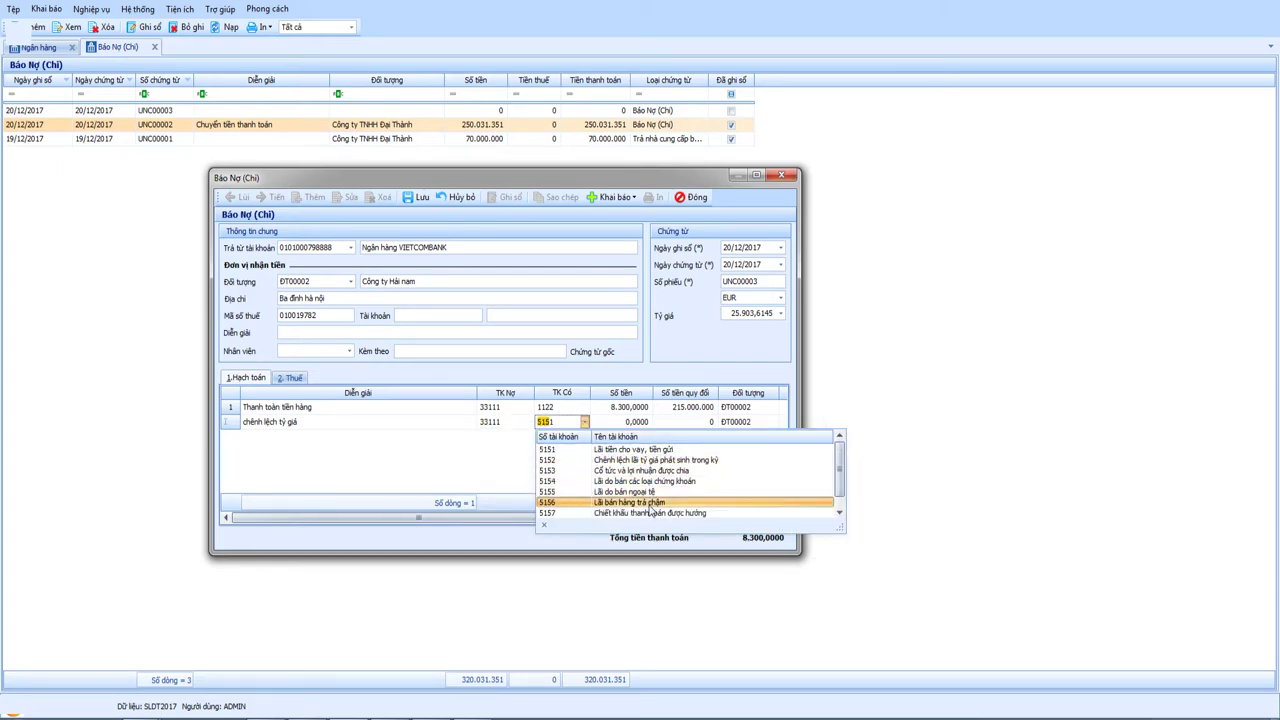
pyautogui.scroll(-1, 576, 515)
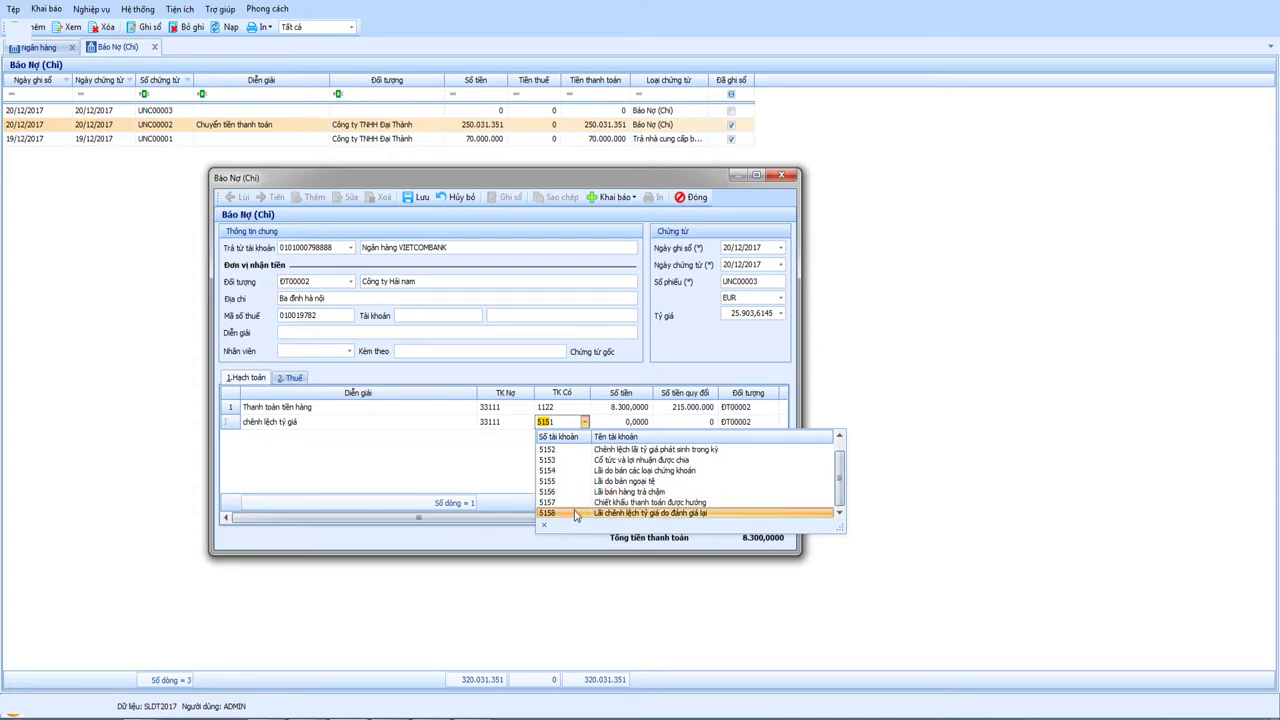
pyautogui.scroll(1, 577, 467)
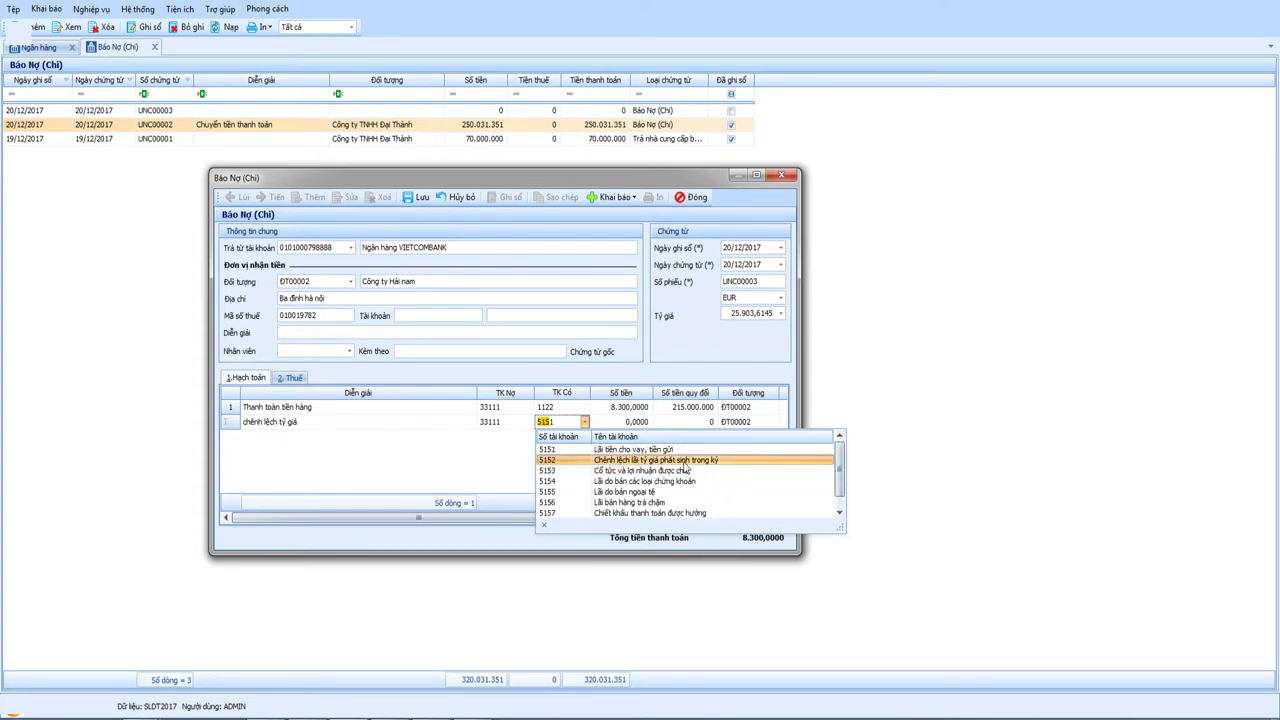
pyautogui.click(689, 461)
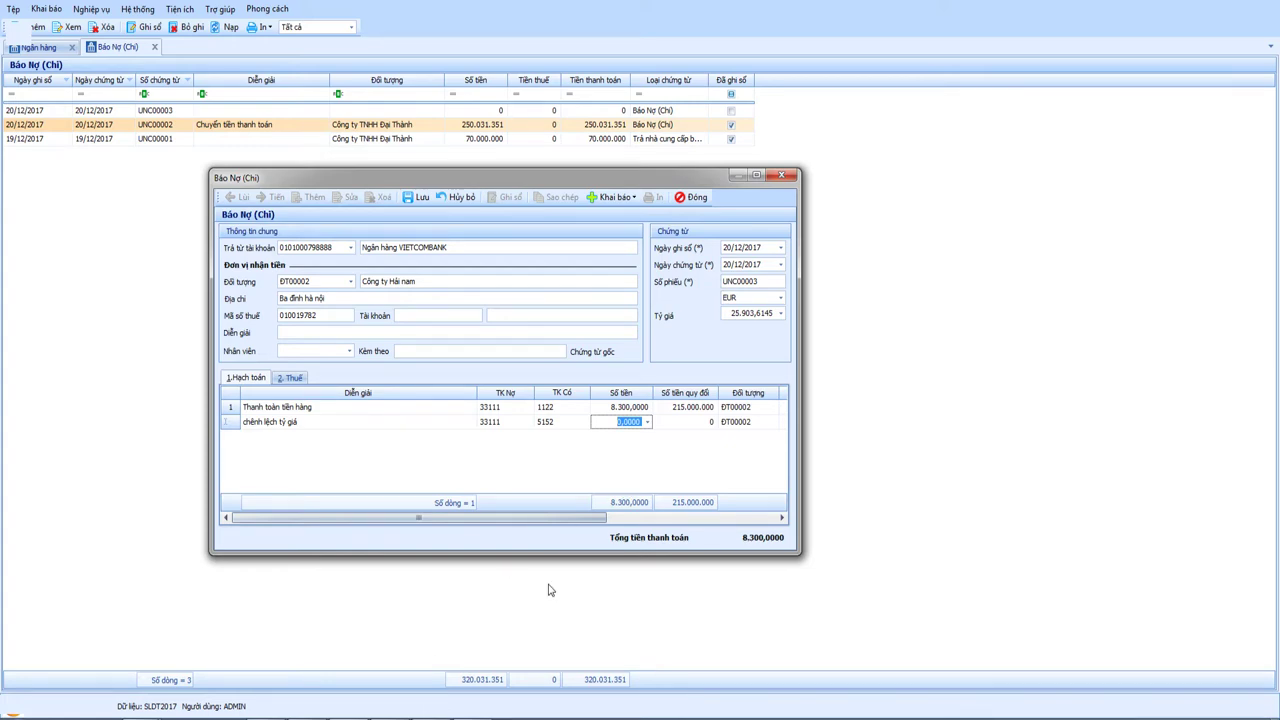
# Step: Switch to Calculator and divide 3000000 by 25903.6145 to convert the exchange gain into EUR
pyautogui.hotkey('alt', 'Tab')
pyautogui.moveTo(956, 268); pyautogui.dragTo(952, 260)
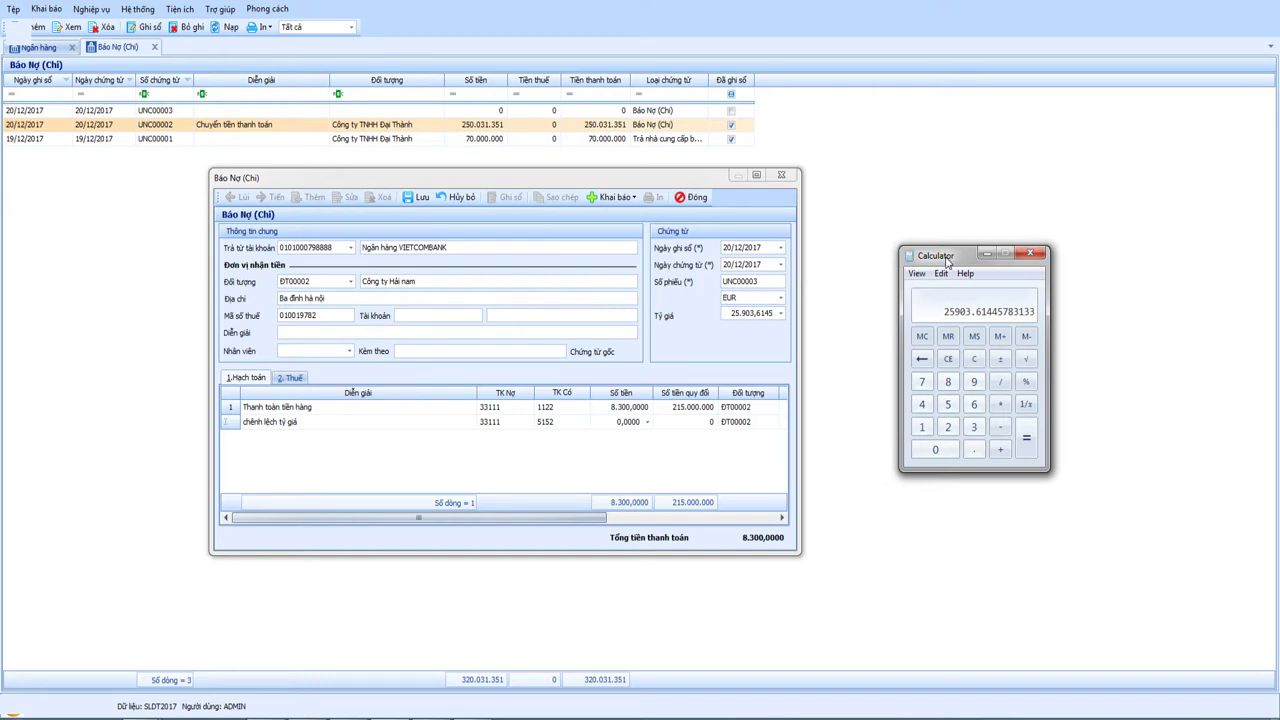
pyautogui.moveTo(947, 262); pyautogui.dragTo(932, 263)
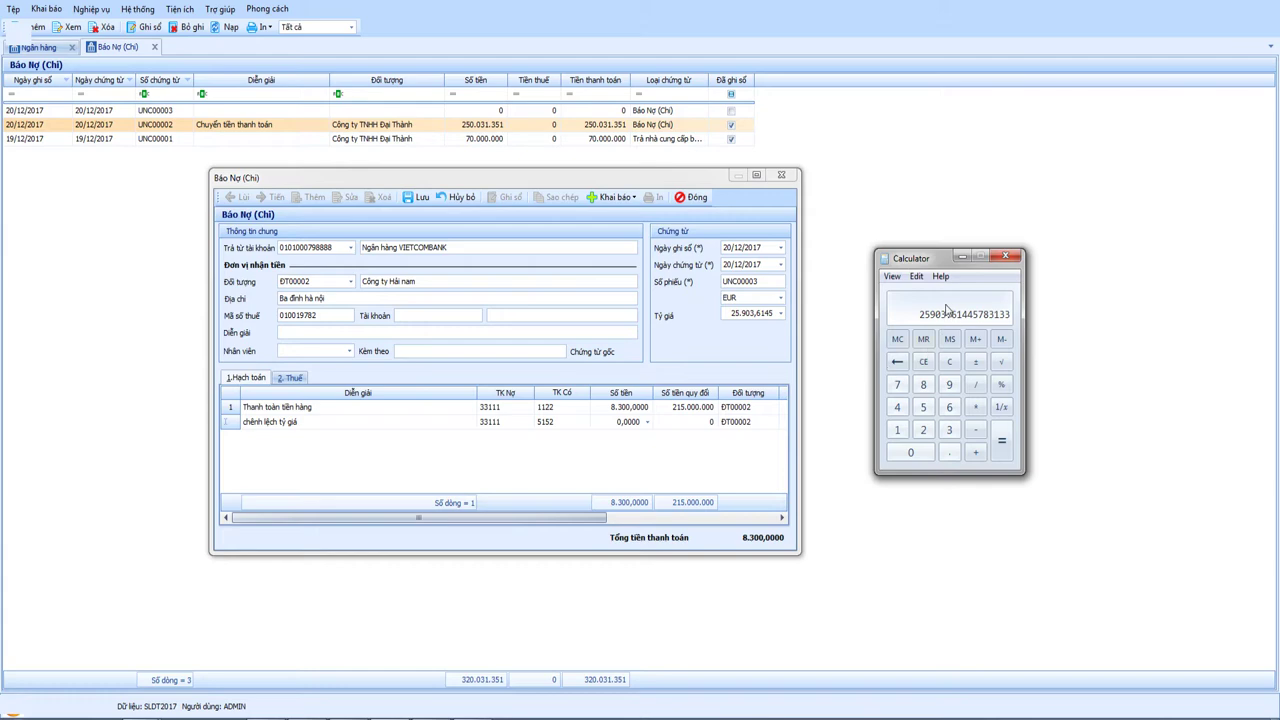
pyautogui.click(923, 361)
pyautogui.write('30000000')
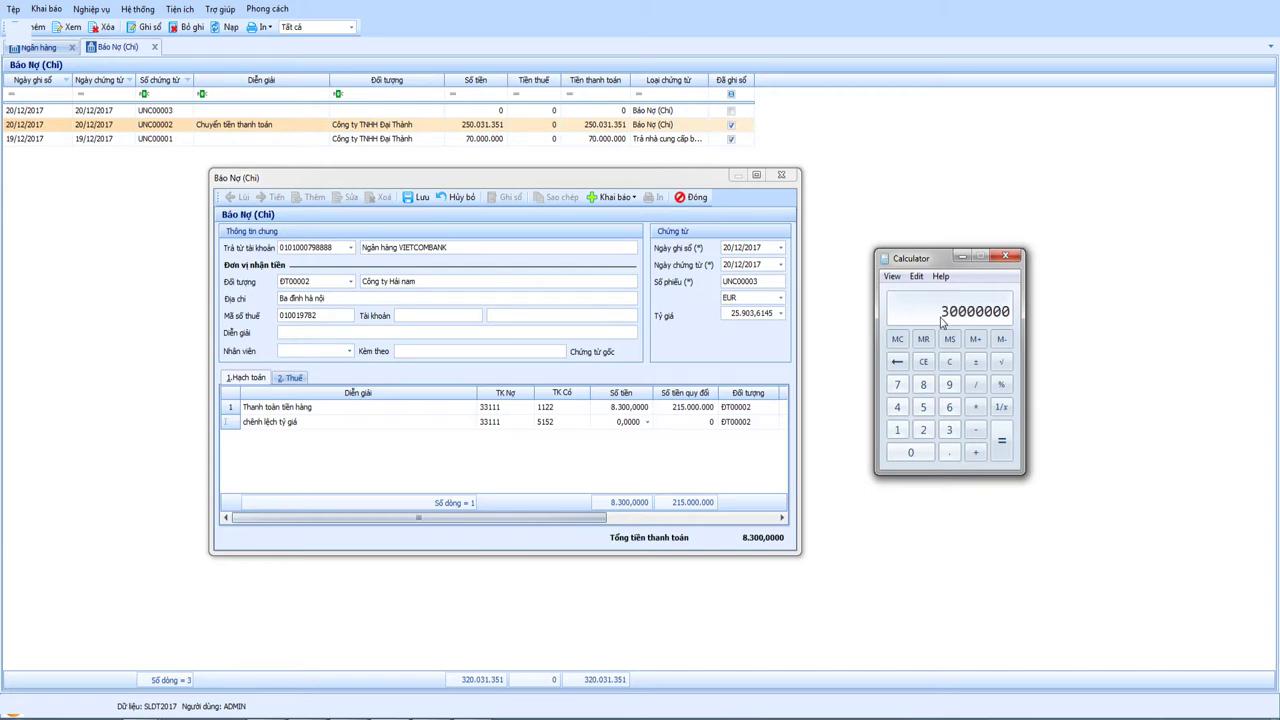
pyautogui.press('BackSpace')
pyautogui.press('/')
pyautogui.write('25903.6145')
pyautogui.press('Return')
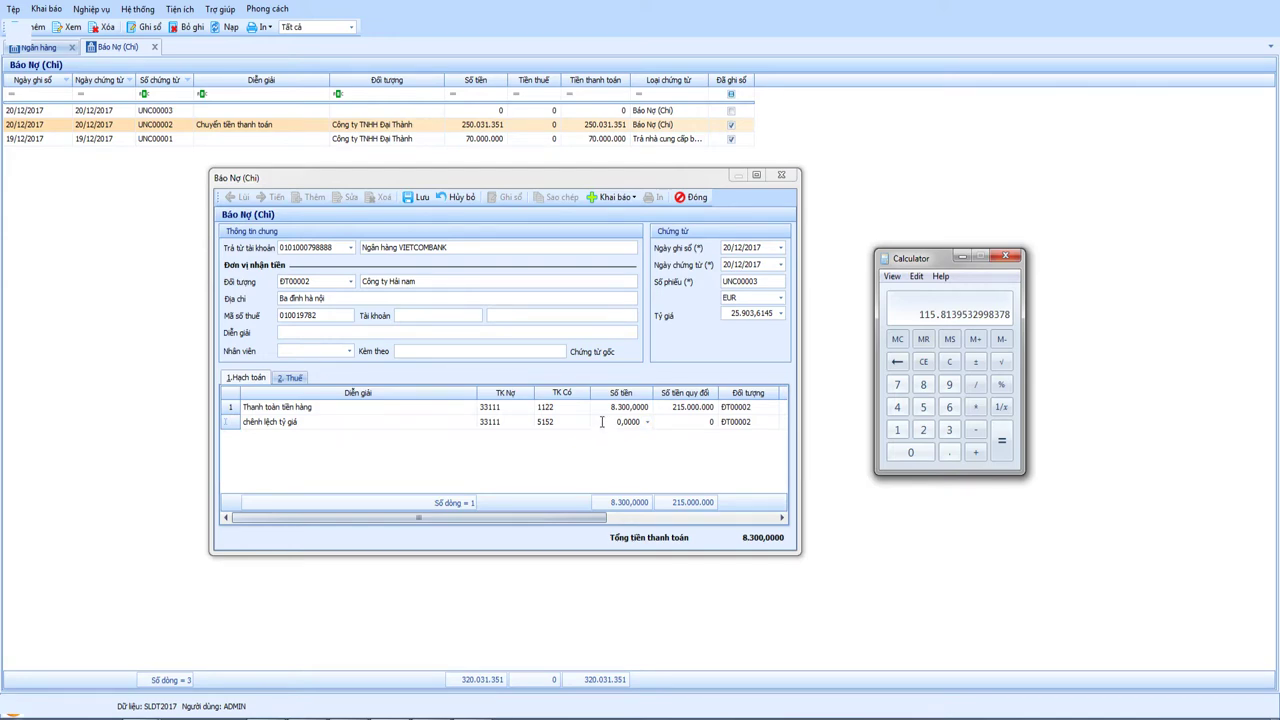
# Step: Enter 115,814 EUR for the exchange rate difference line and correct its converted amount to 3.000.000
pyautogui.click(602, 421)
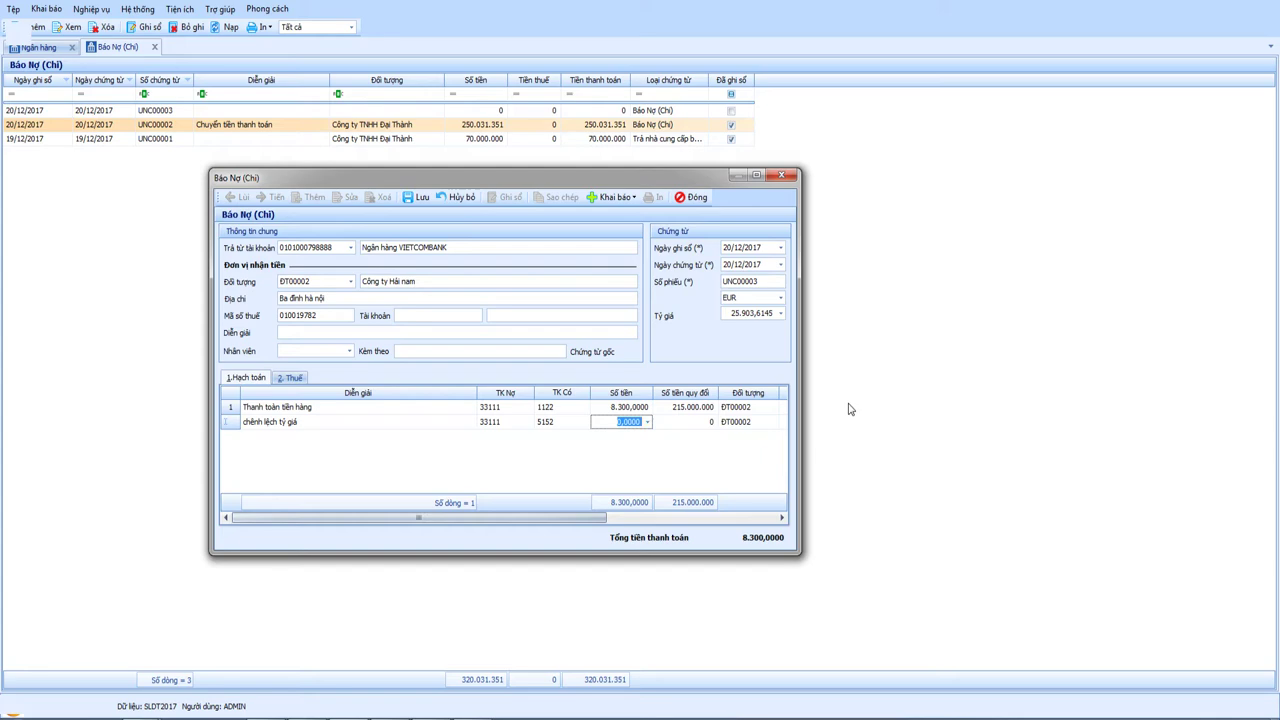
pyautogui.write('115,814')
pyautogui.press('Tab')
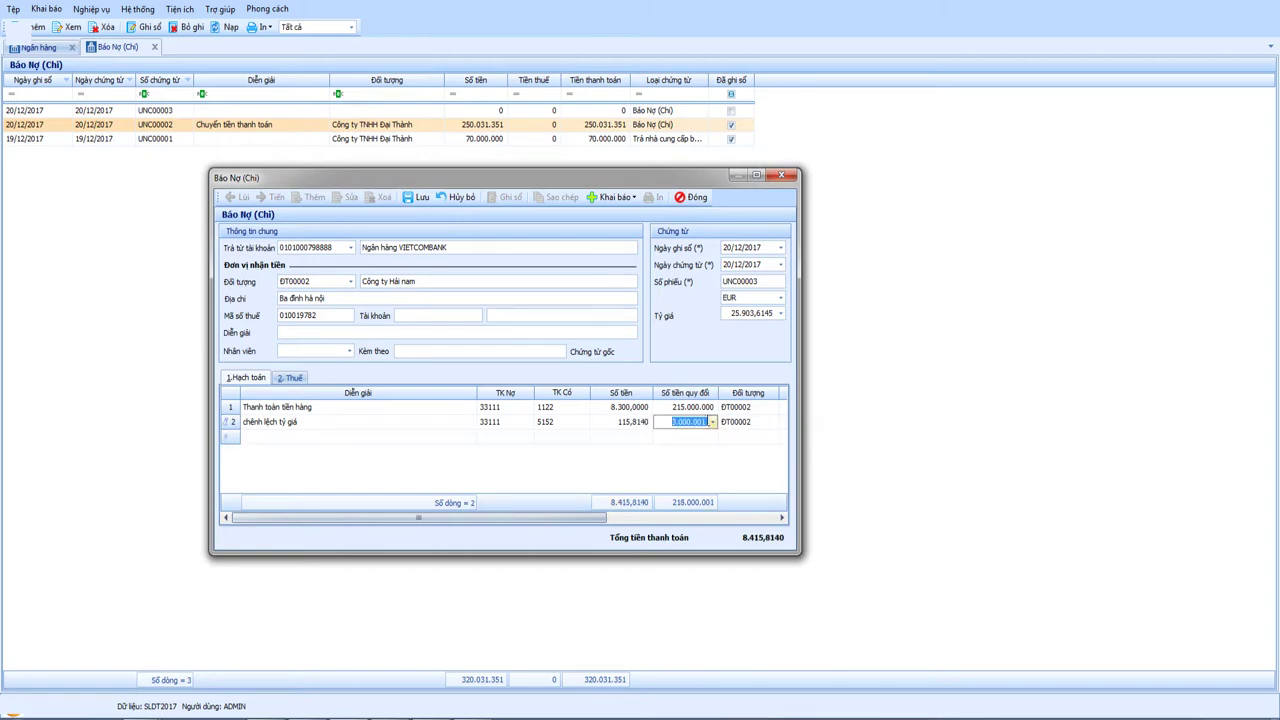
pyautogui.press('End')
pyautogui.press('BackSpace')
pyautogui.press('Tab')
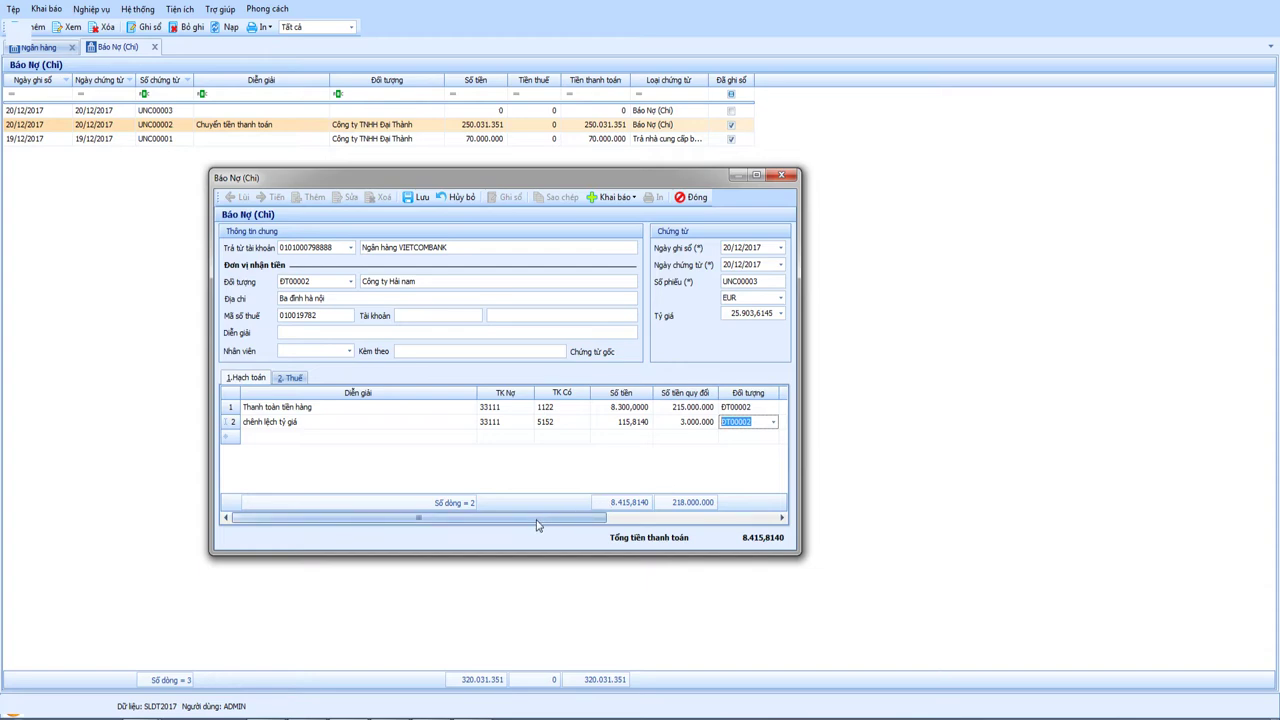
# Step: Check the debit and credit accounts chosen for the exchange rate difference line
pyautogui.click(561, 412)
pyautogui.click(561, 412)
pyautogui.click(516, 424)
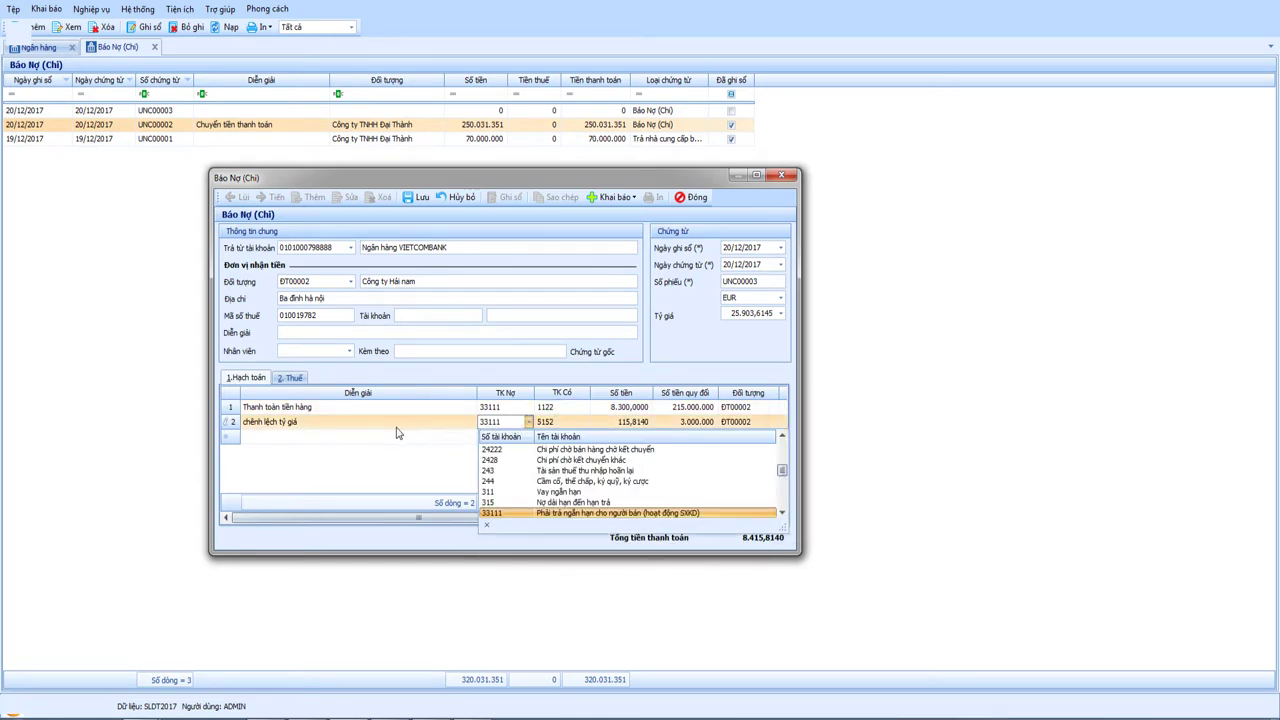
pyautogui.click(396, 432)
pyautogui.click(566, 424)
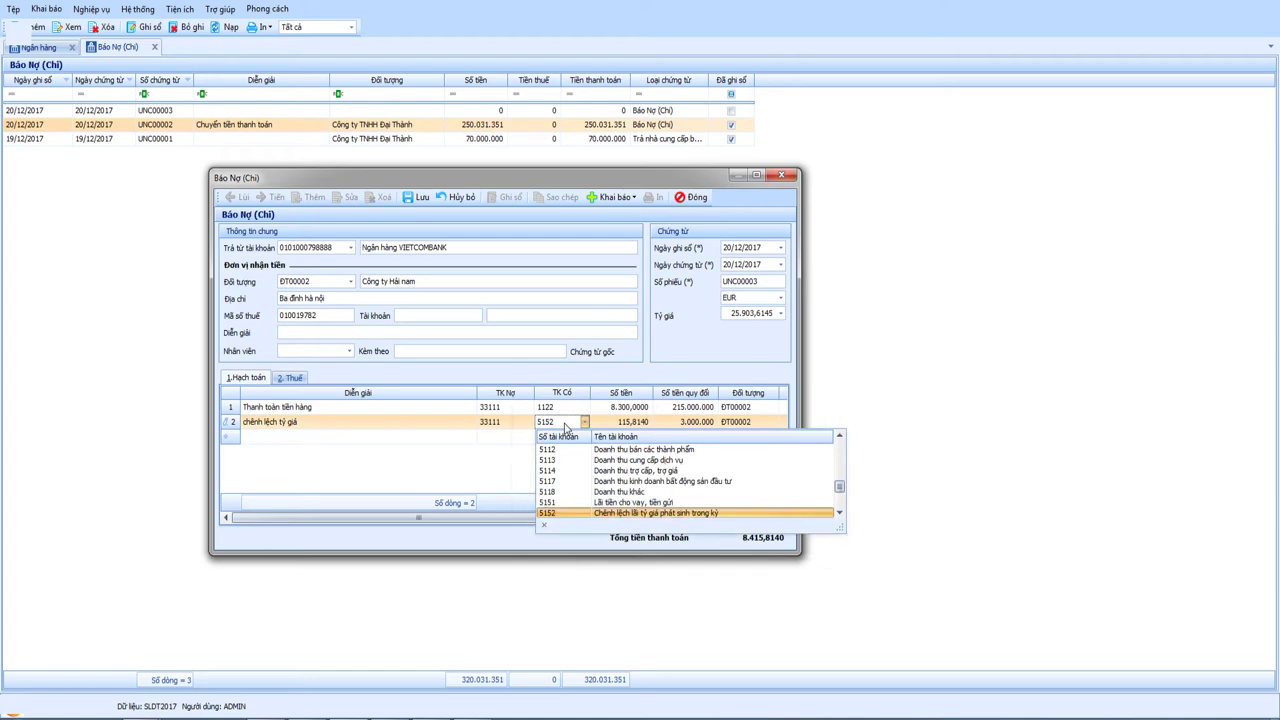
pyautogui.click(394, 468)
# Step: Consult the state budget tax payment entry in Word and add a third accounting line described "Nộp thuế cho Nhà nước"
pyautogui.click(309, 440)
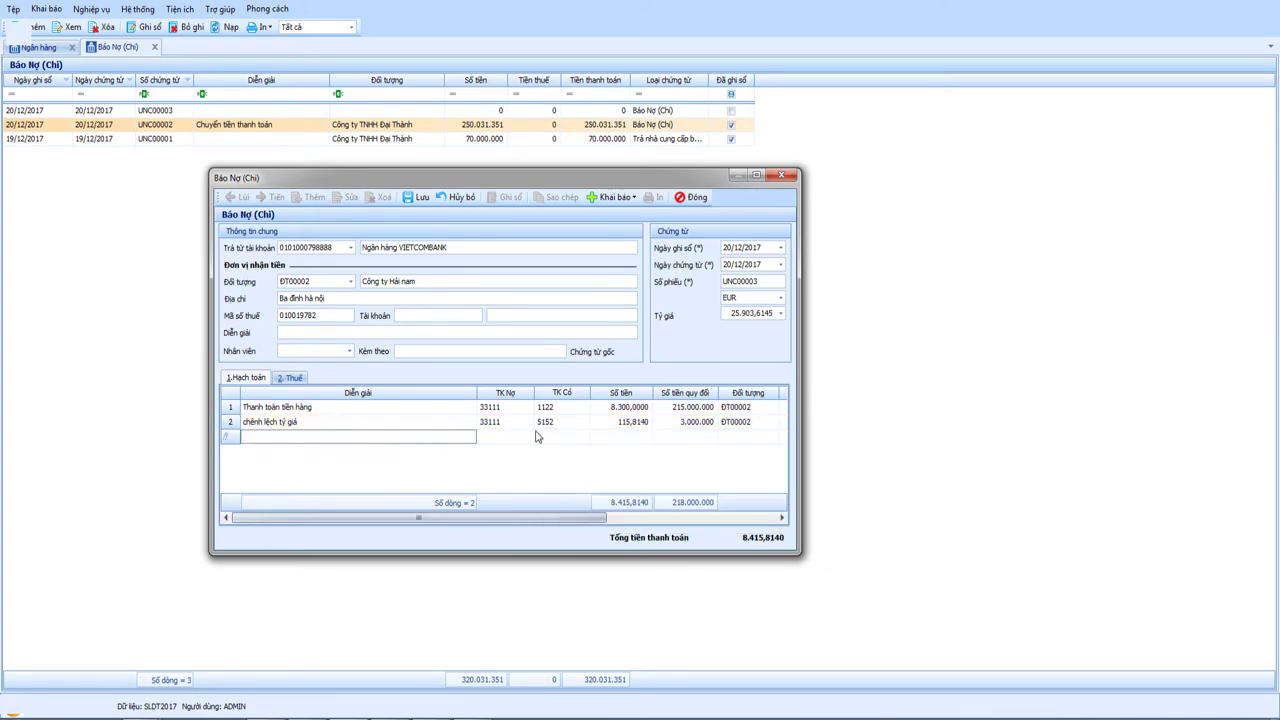
pyautogui.click(420, 719)
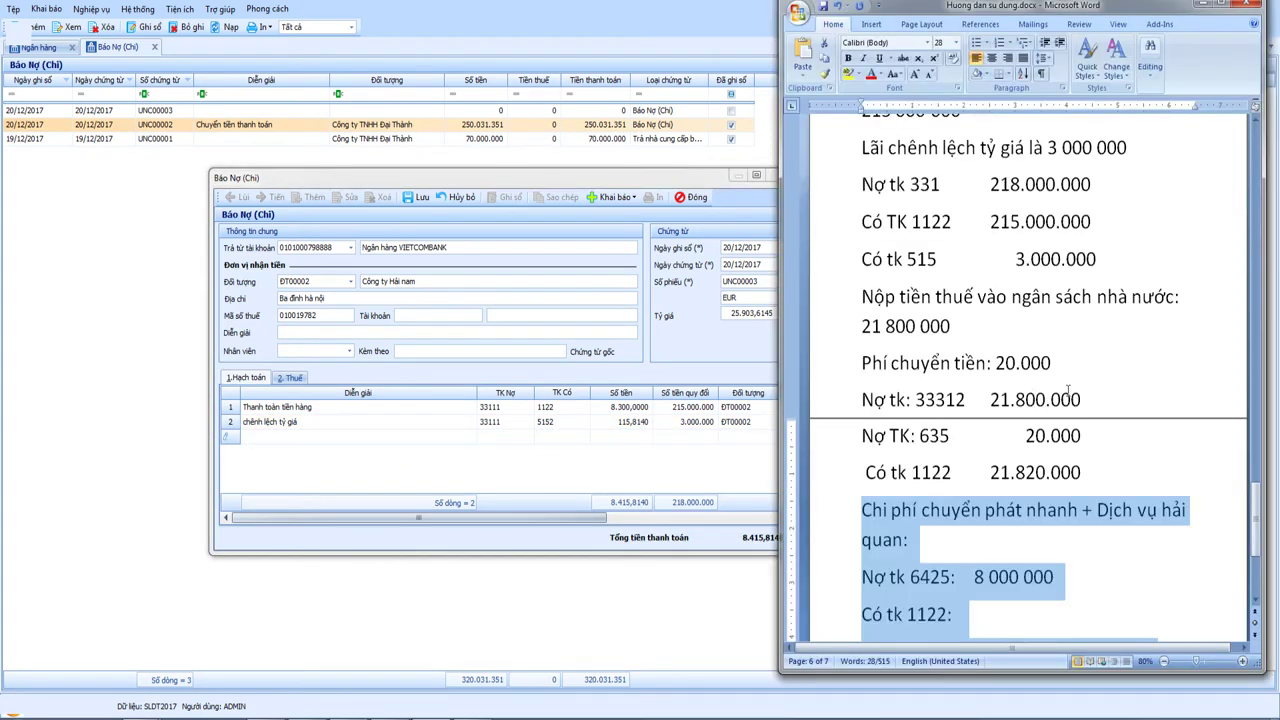
pyautogui.scroll(-3, 1068, 388)
pyautogui.scroll(4, 1071, 360)
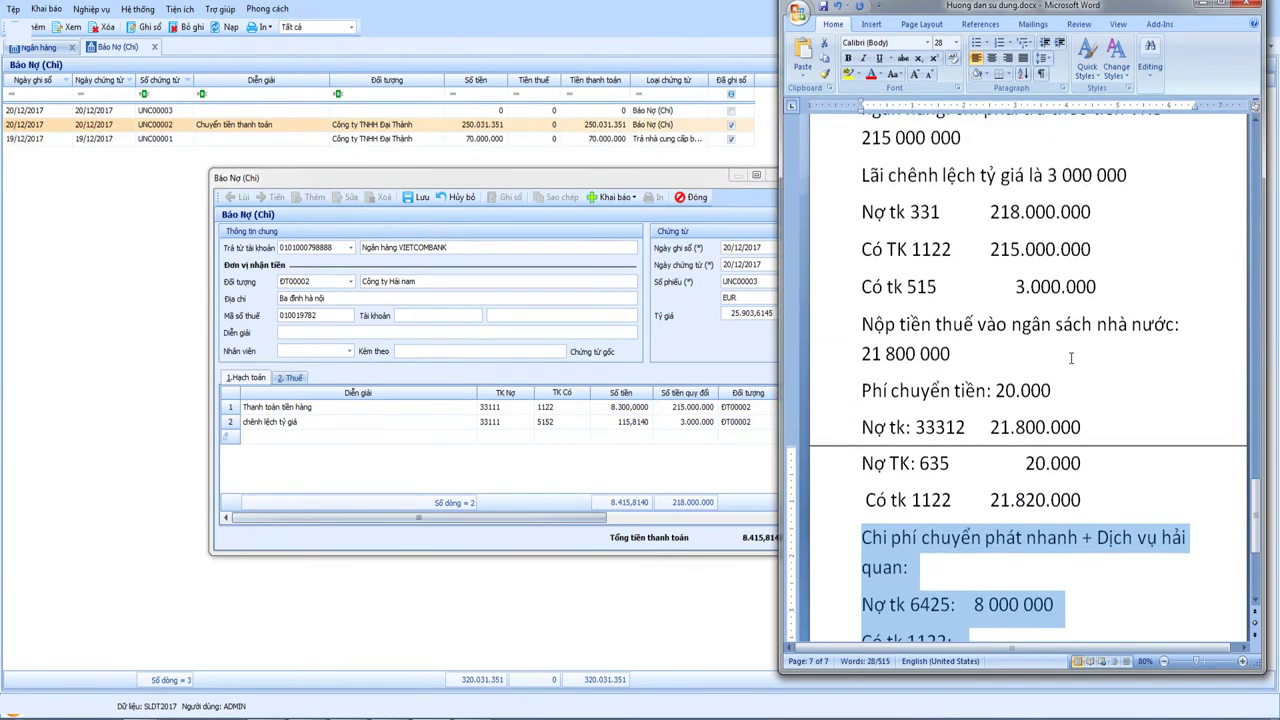
pyautogui.scroll(1, 1071, 358)
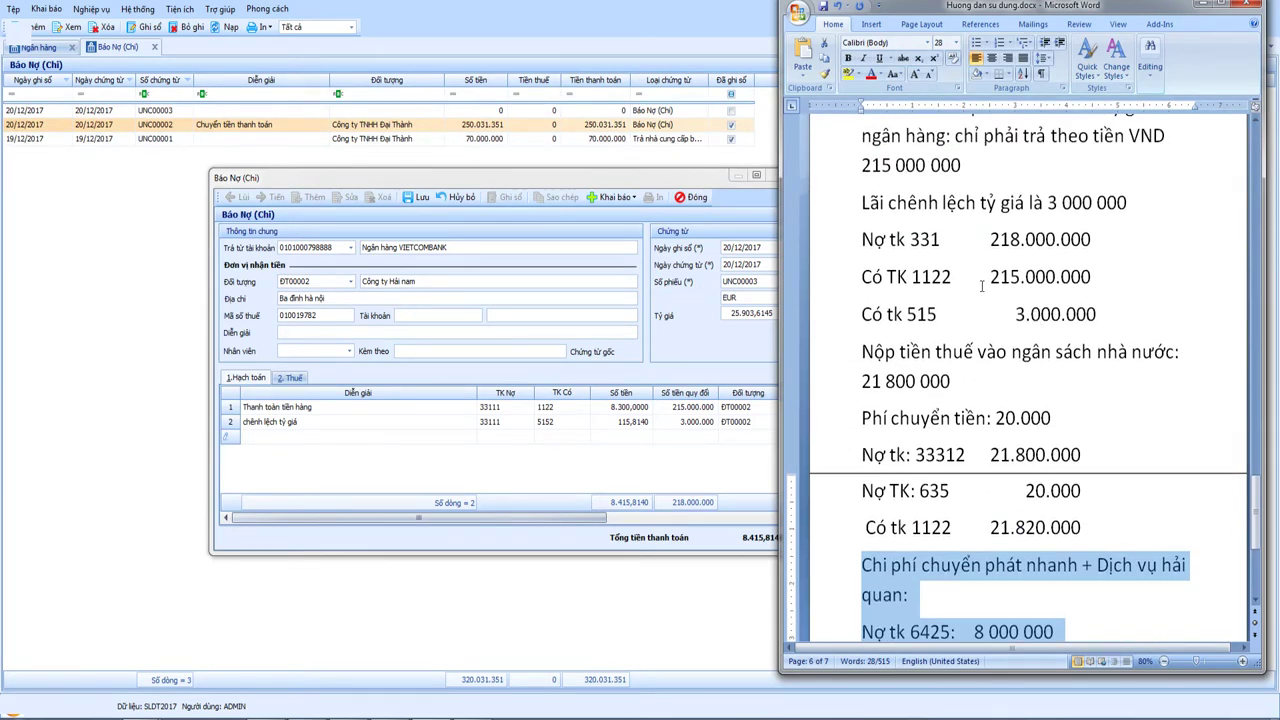
pyautogui.moveTo(861, 352); pyautogui.dragTo(941, 390)
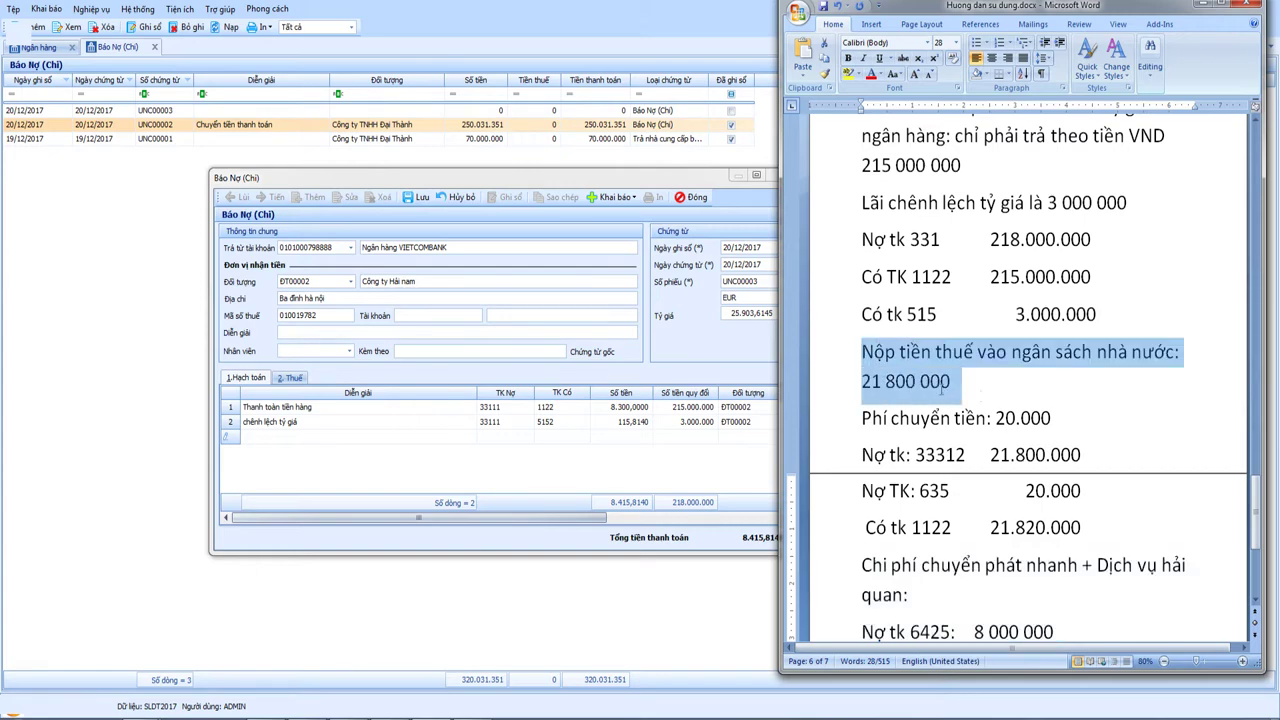
pyautogui.click(335, 447)
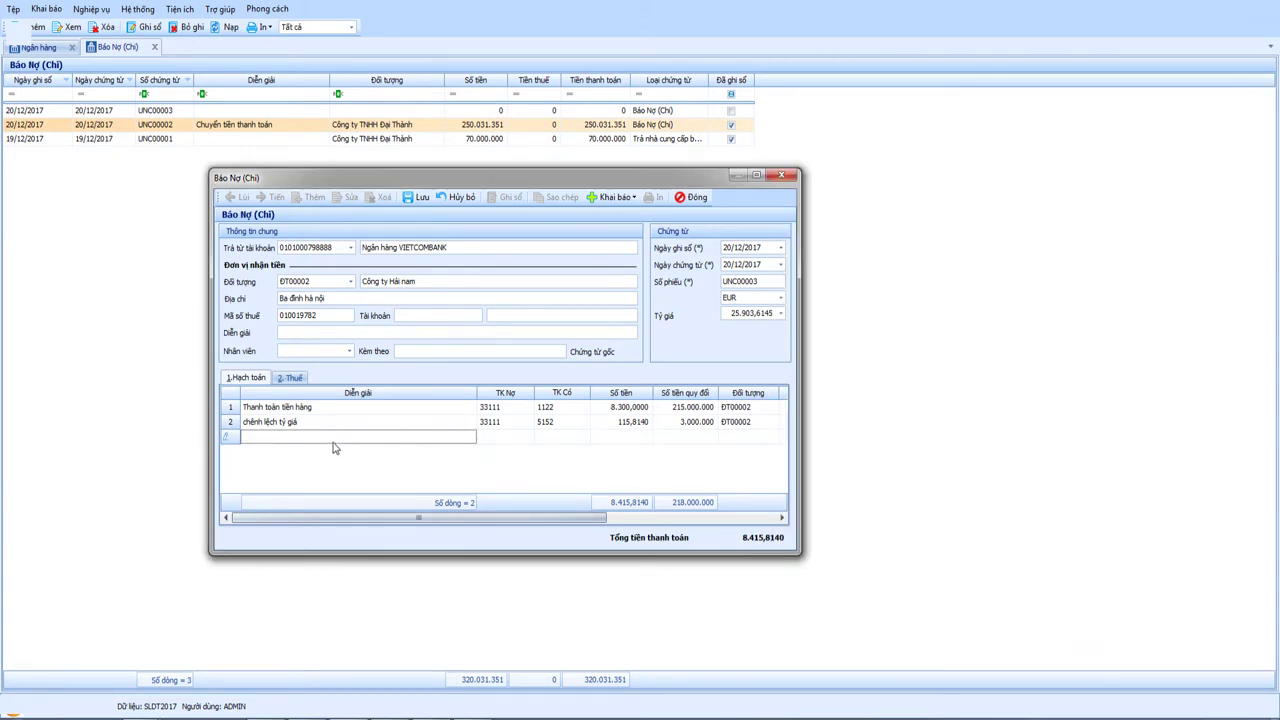
pyautogui.write('Nop thuế cho ')
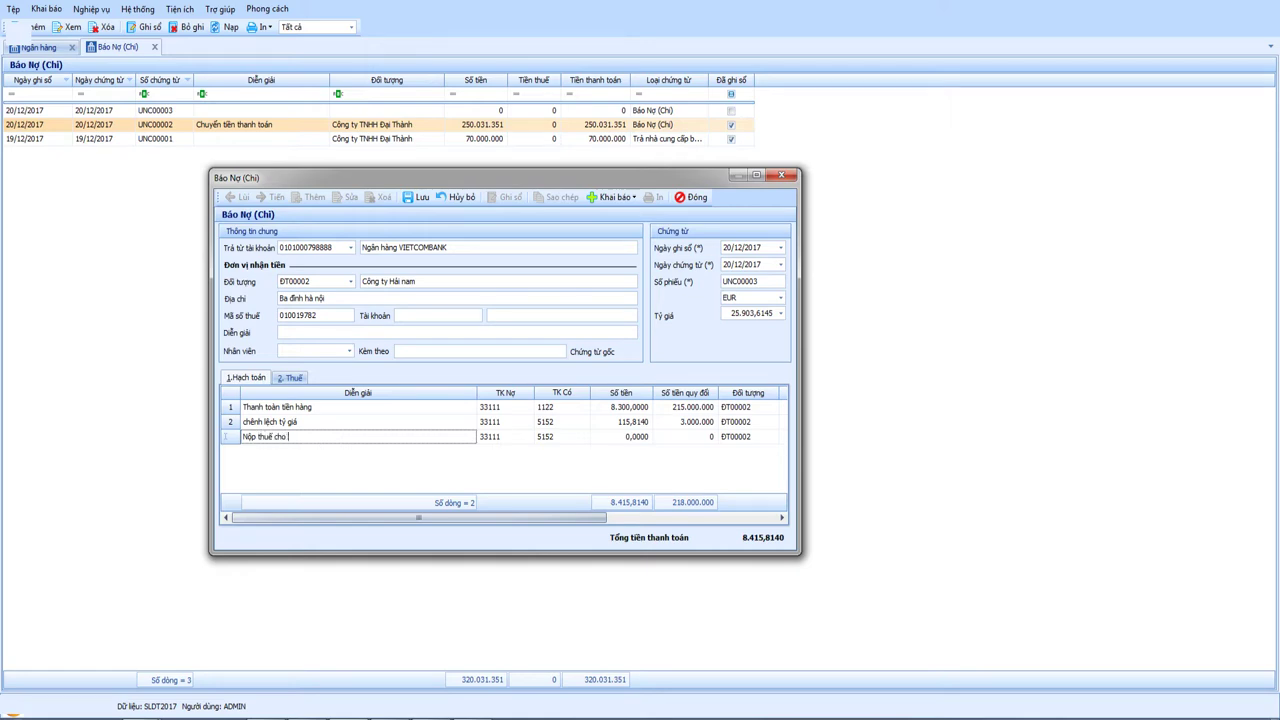
pyautogui.write('nhà nươc')
pyautogui.write('N')
pyautogui.press('Tab')
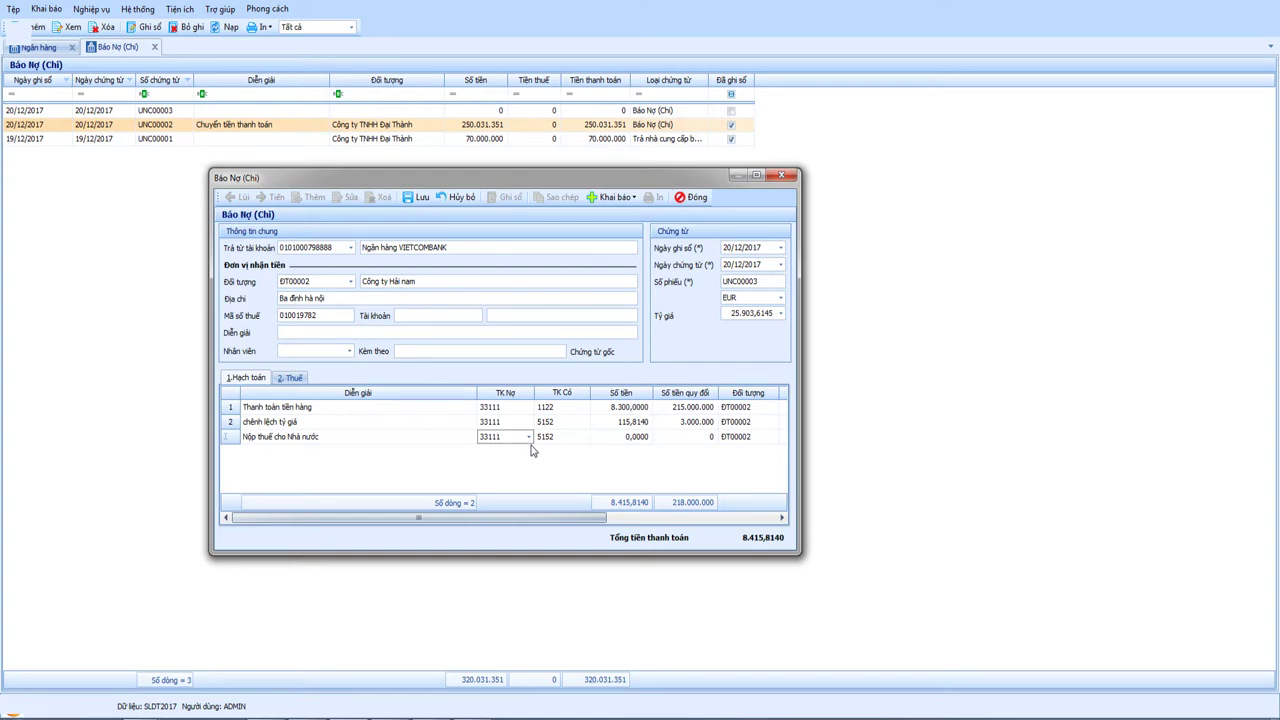
# Step: Assign debit account 33312, the VAT on imported goods, and credit account 1122 to the tax payment line
pyautogui.write('3331')
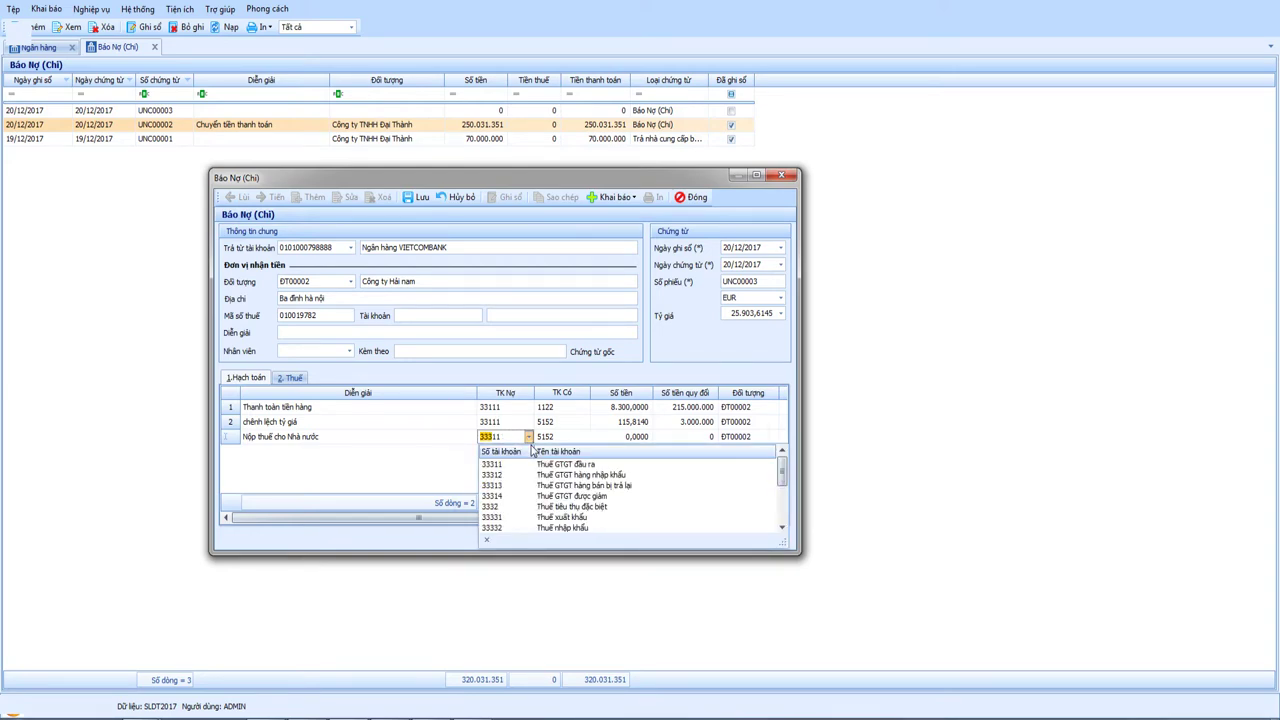
pyautogui.write('2')
pyautogui.press('Tab')
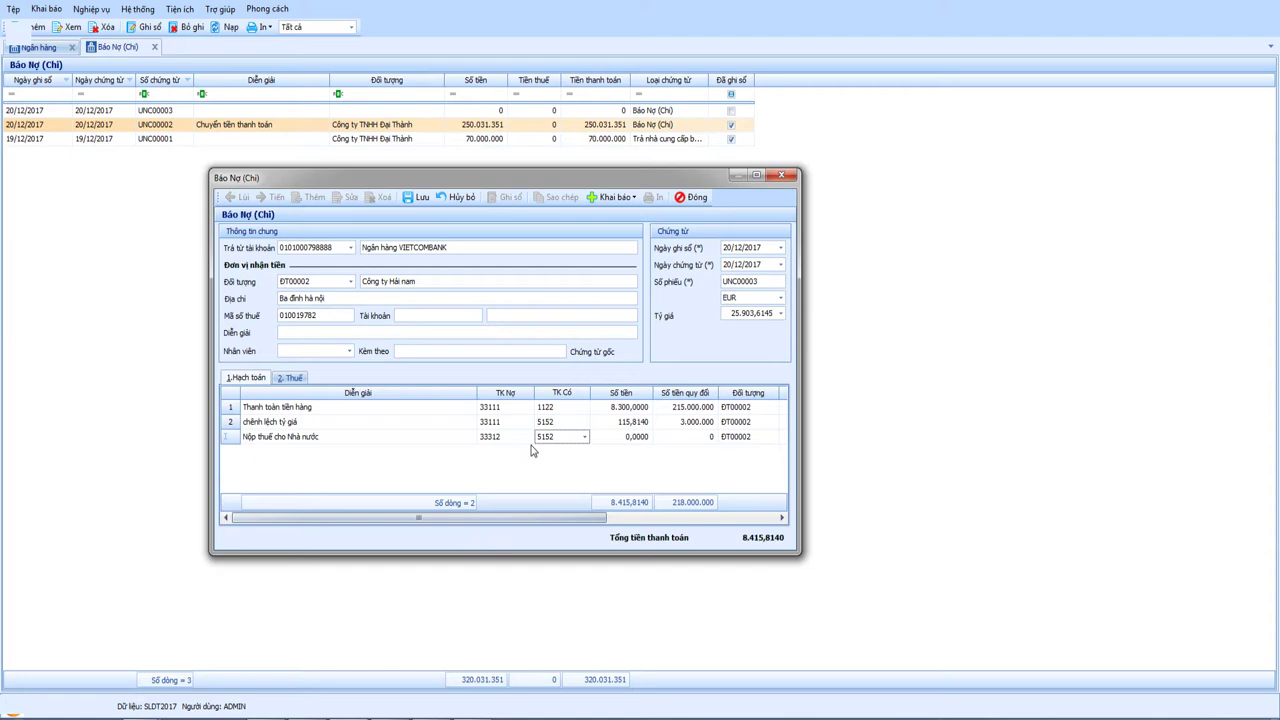
pyautogui.write('1122')
pyautogui.press('Tab')
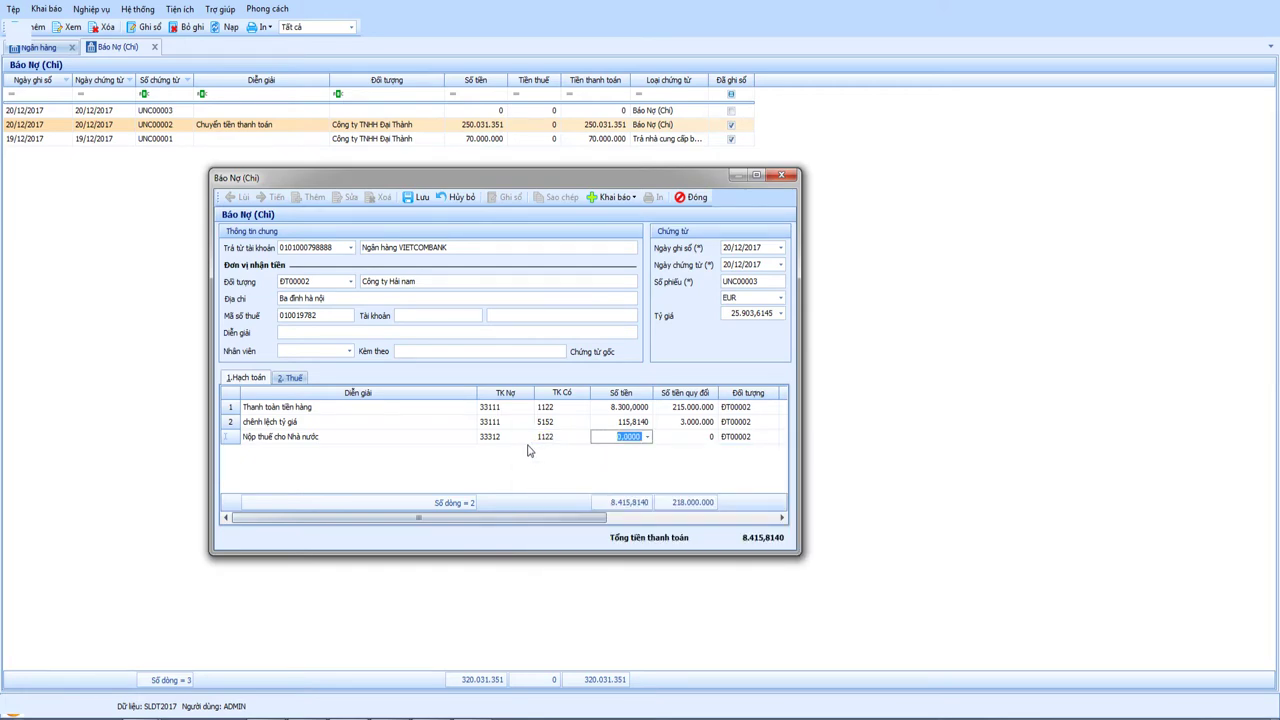
# Step: Switch to Calculator and divide 21800000 by 25903.6145 to convert the tax payment into EUR
pyautogui.press('XF86Calculator')
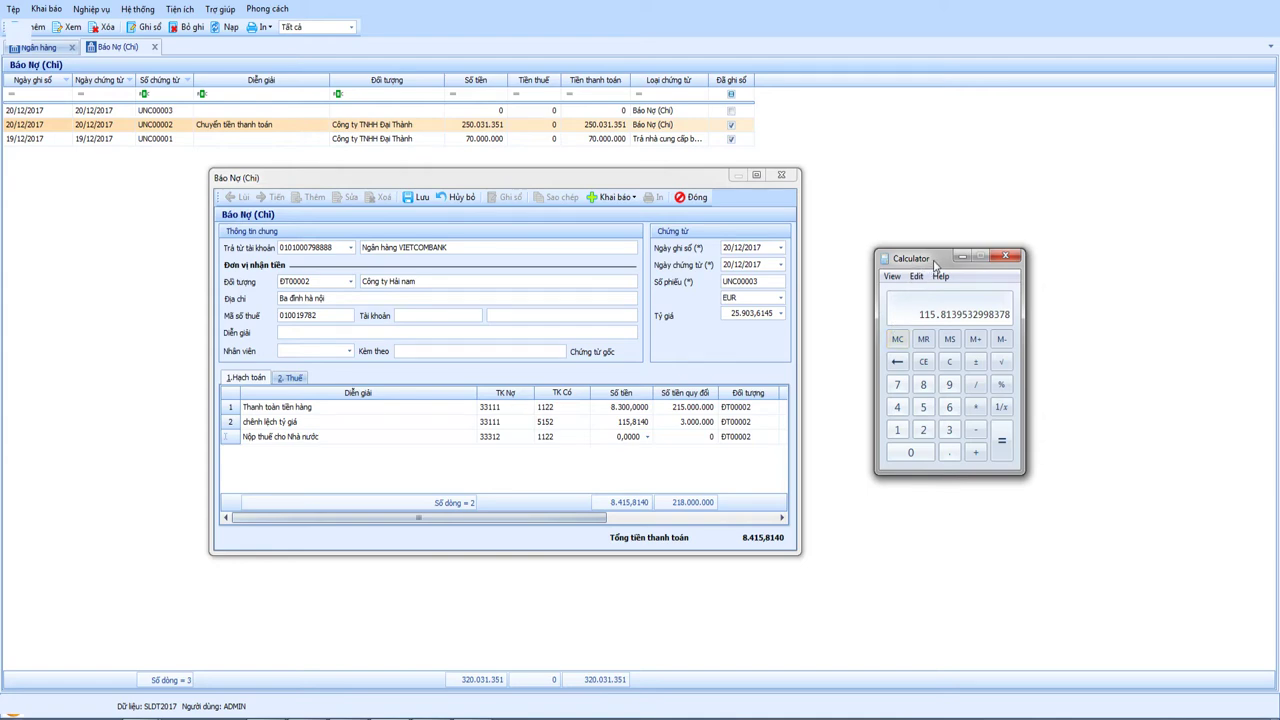
pyautogui.write('21800000')
pyautogui.press('/')
pyautogui.write('25903.6145')
pyautogui.press('Return')
pyautogui.click(606, 437)
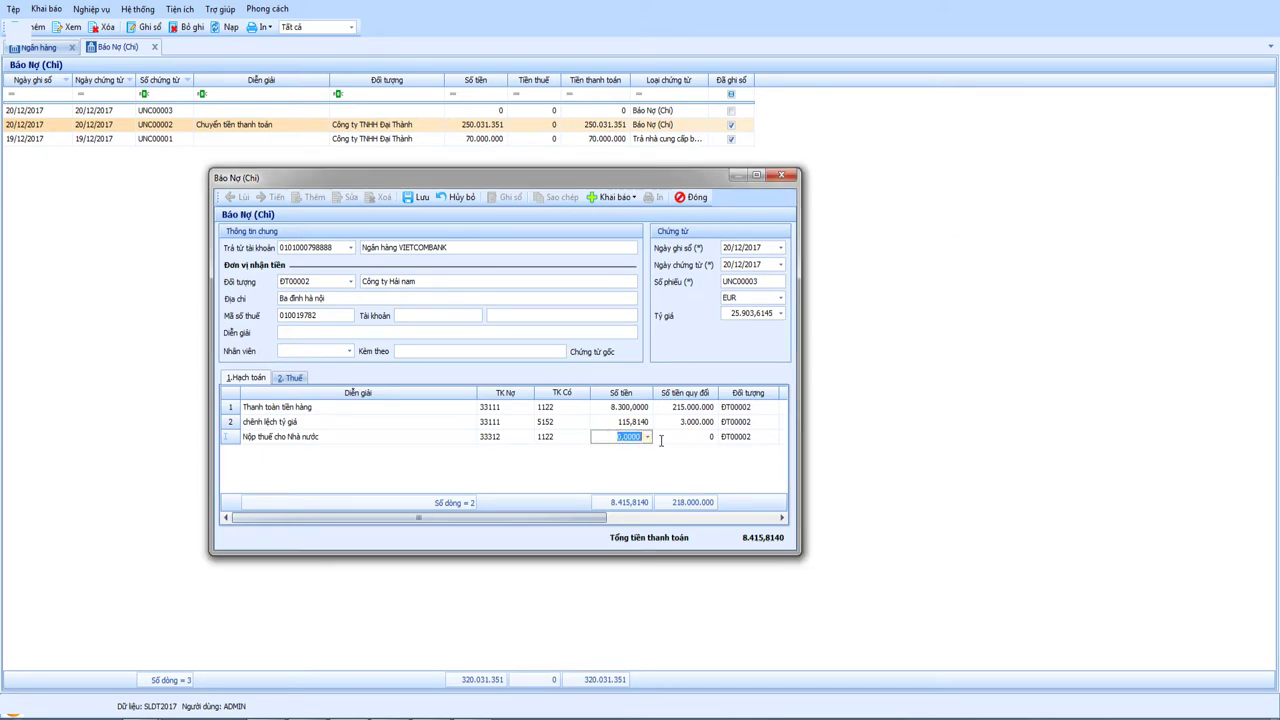
pyautogui.hotkey('alt', 'Tab')
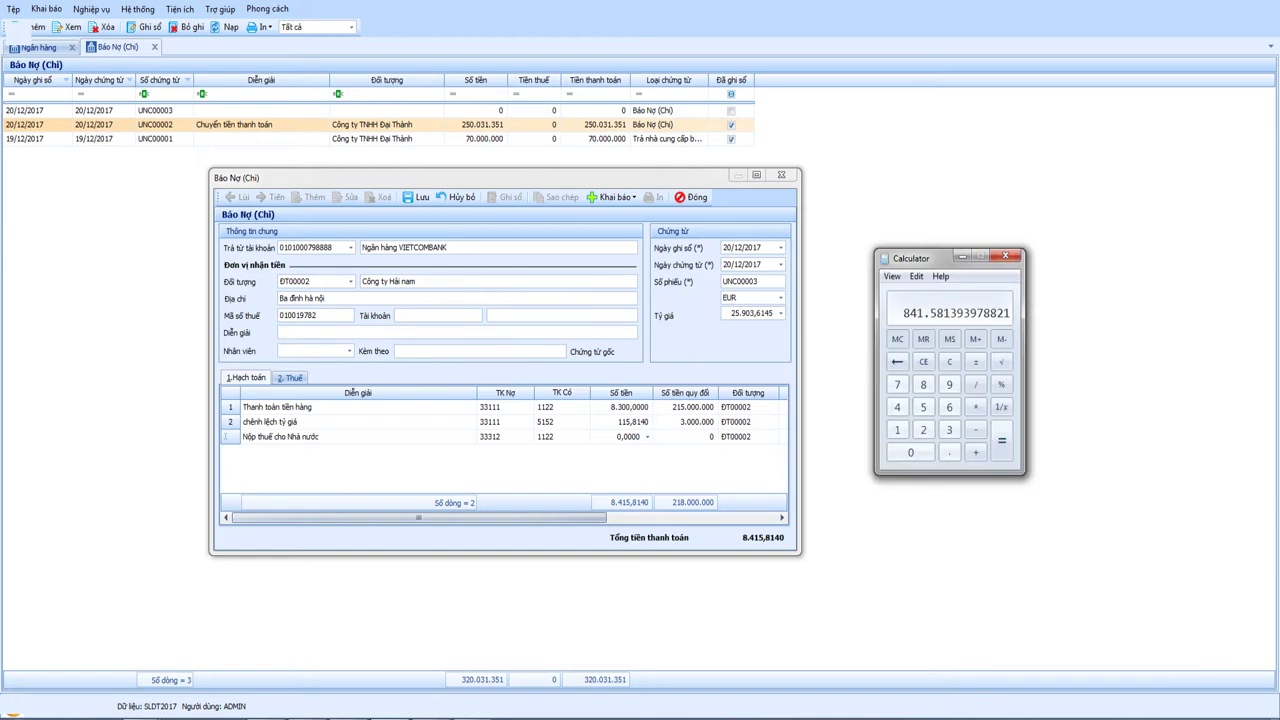
# Step: Enter 841,5814 EUR for the tax payment line and set its object to Công ty cấp nước
pyautogui.click(607, 437)
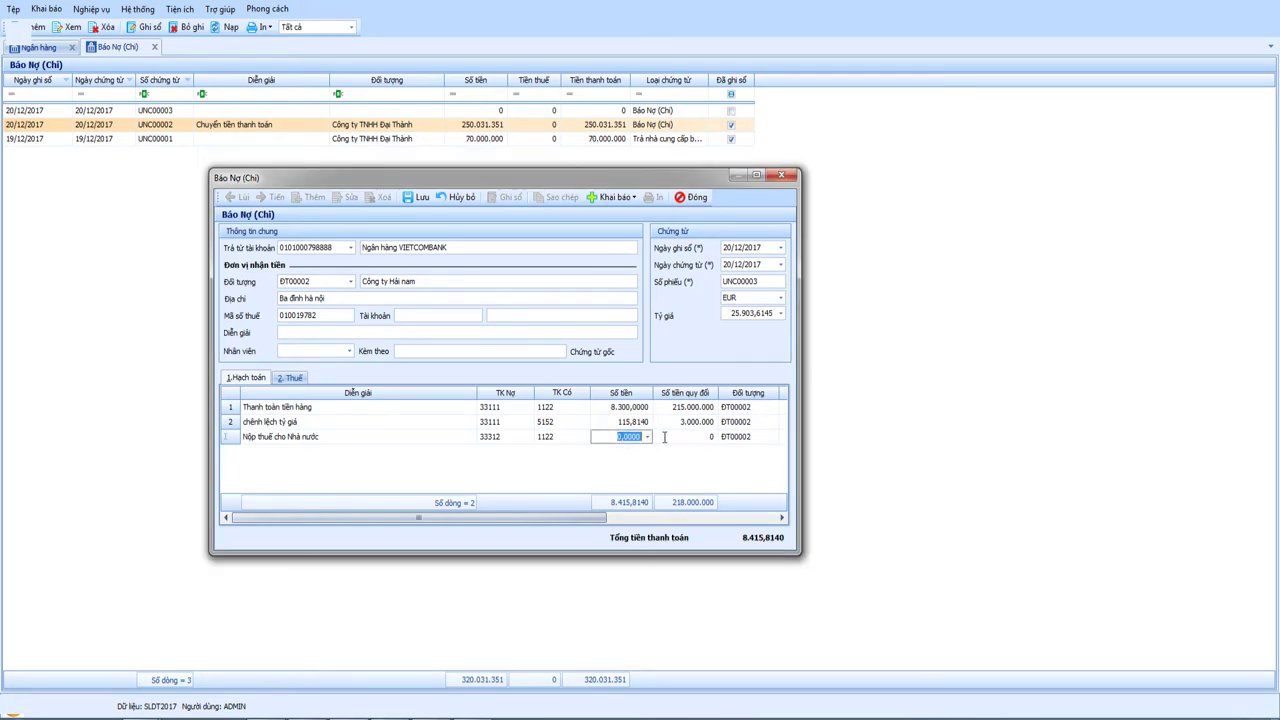
pyautogui.write('841,5814')
pyautogui.press('Tab')
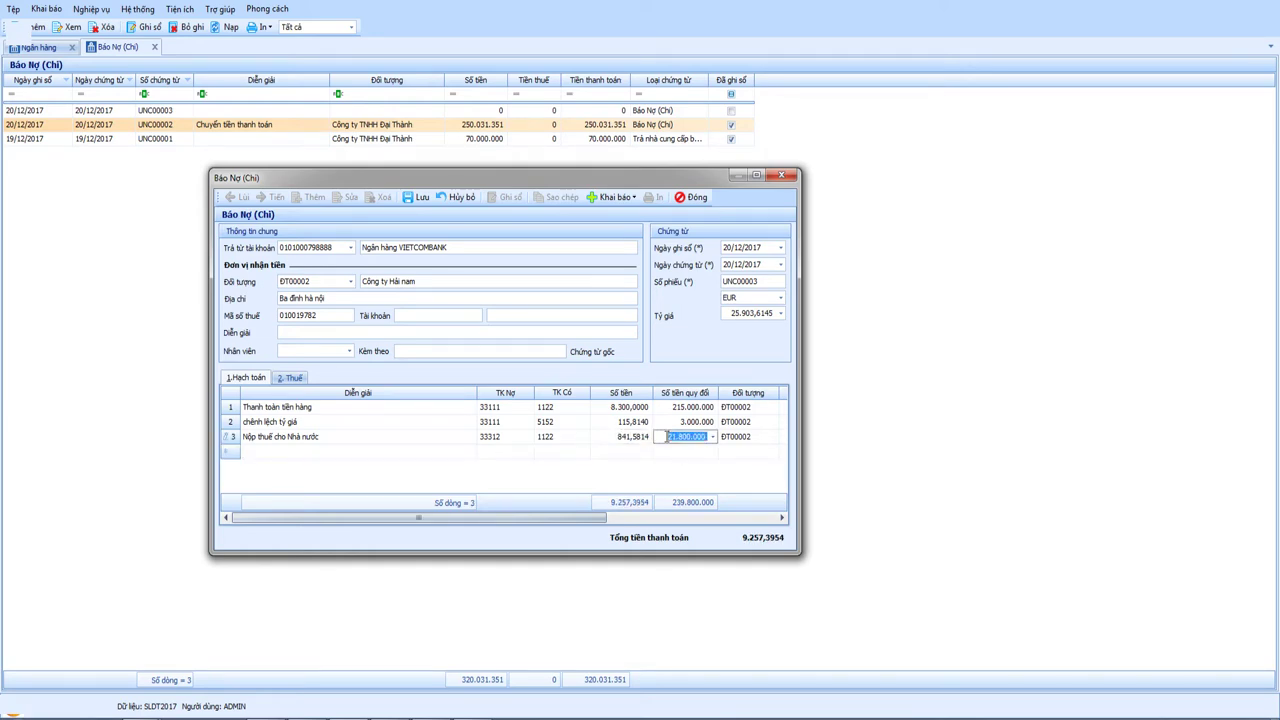
pyautogui.press('Tab')
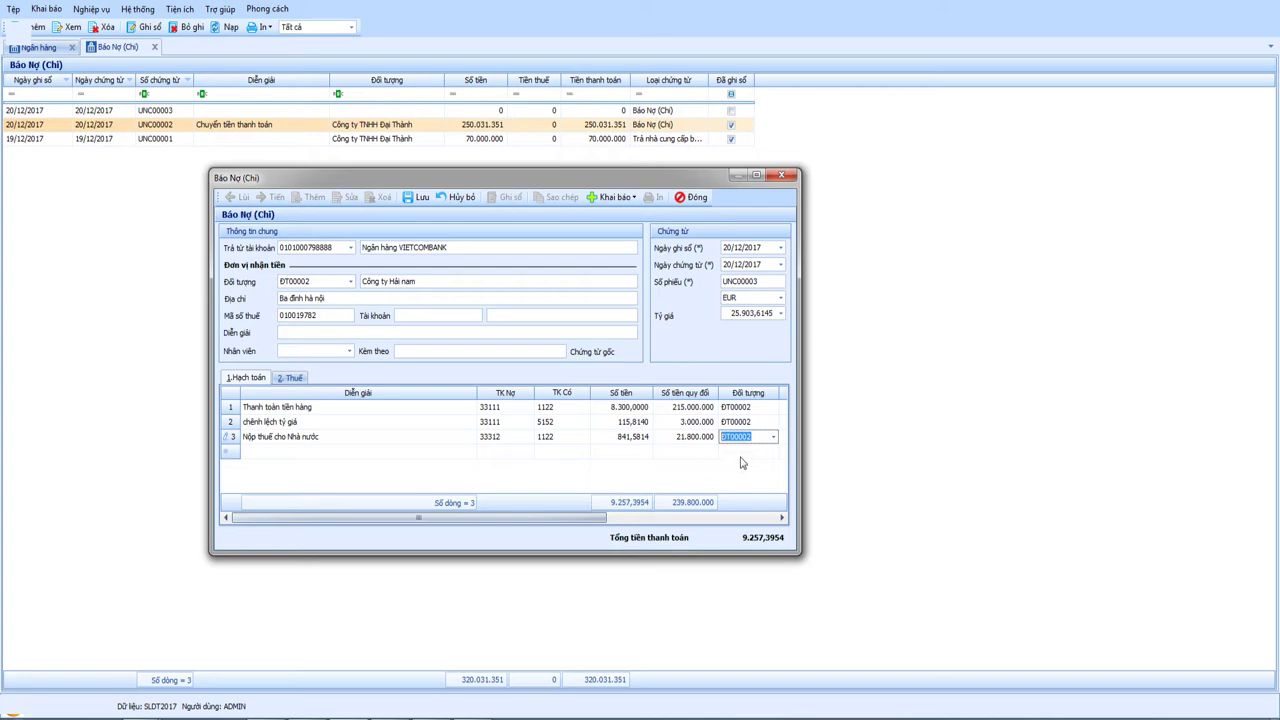
pyautogui.click(774, 438)
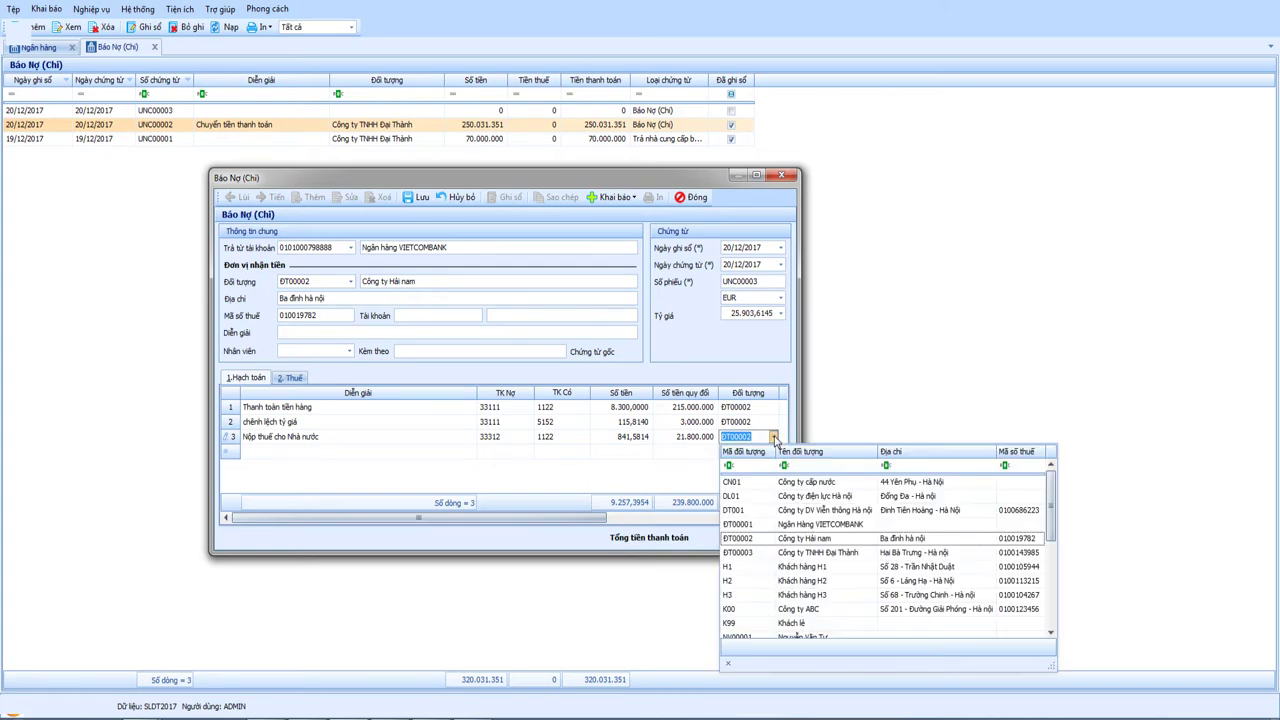
pyautogui.click(797, 483)
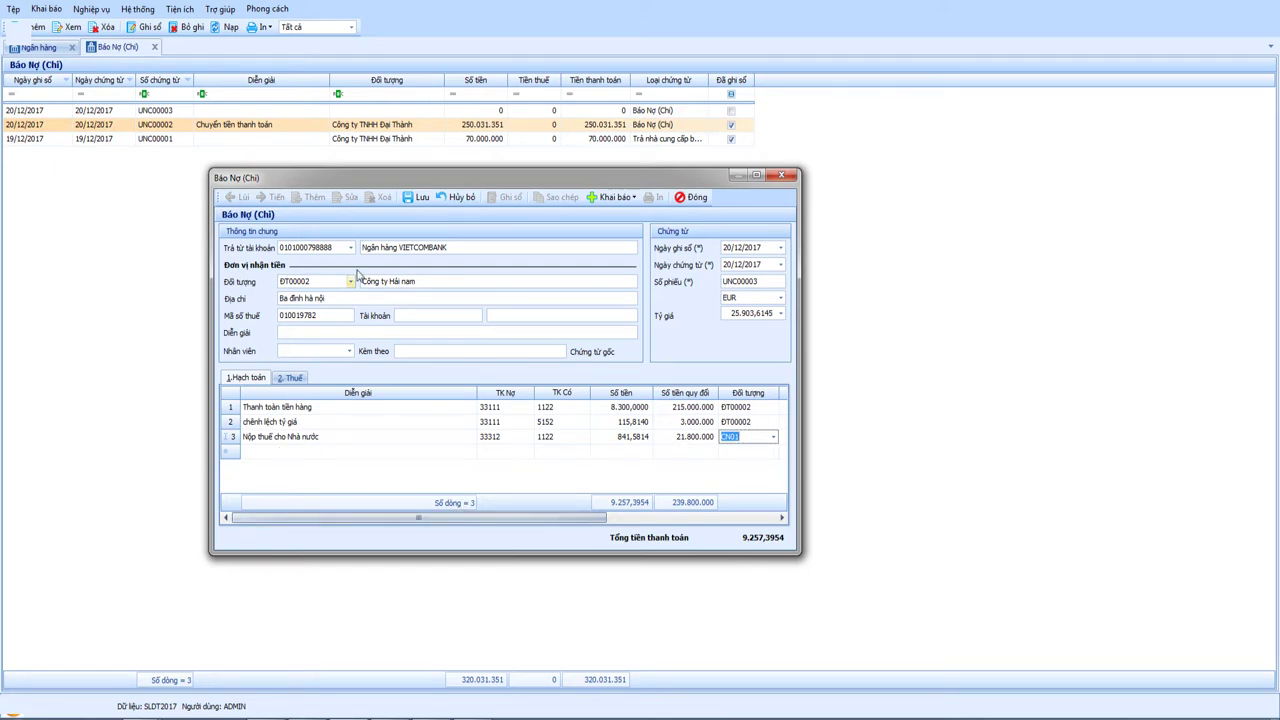
# Step: Consult the transfer fee entry in Word and add a fourth accounting line described "Phí chuyển tiền"
pyautogui.click(288, 455)
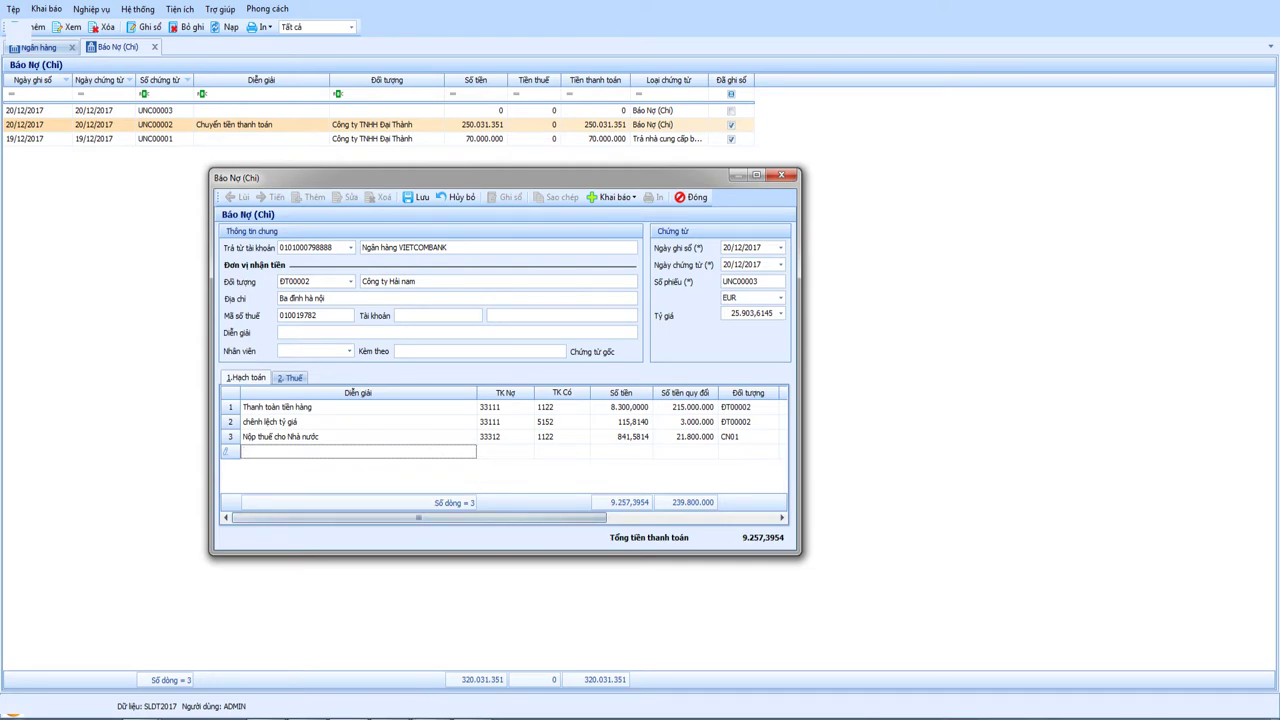
pyautogui.moveTo(430, 712)
pyautogui.click(425, 645)
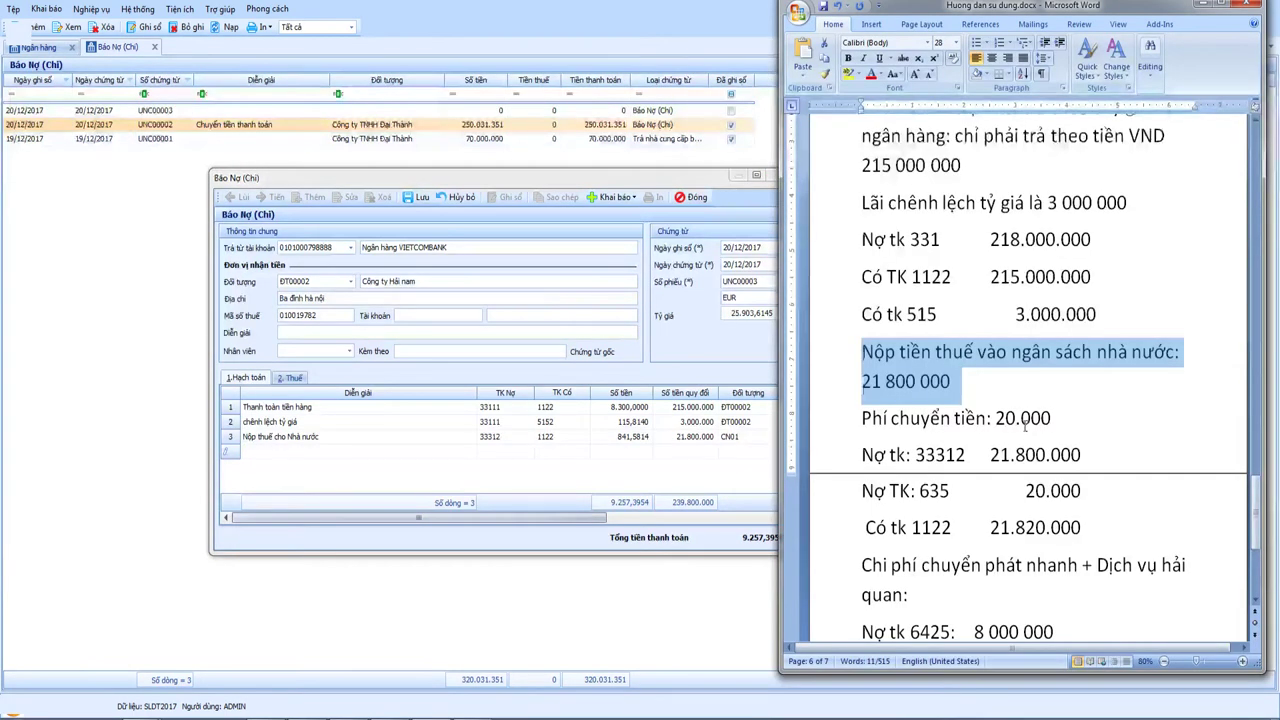
pyautogui.scroll(-1, 1015, 418)
pyautogui.scroll(-1, 1015, 418)
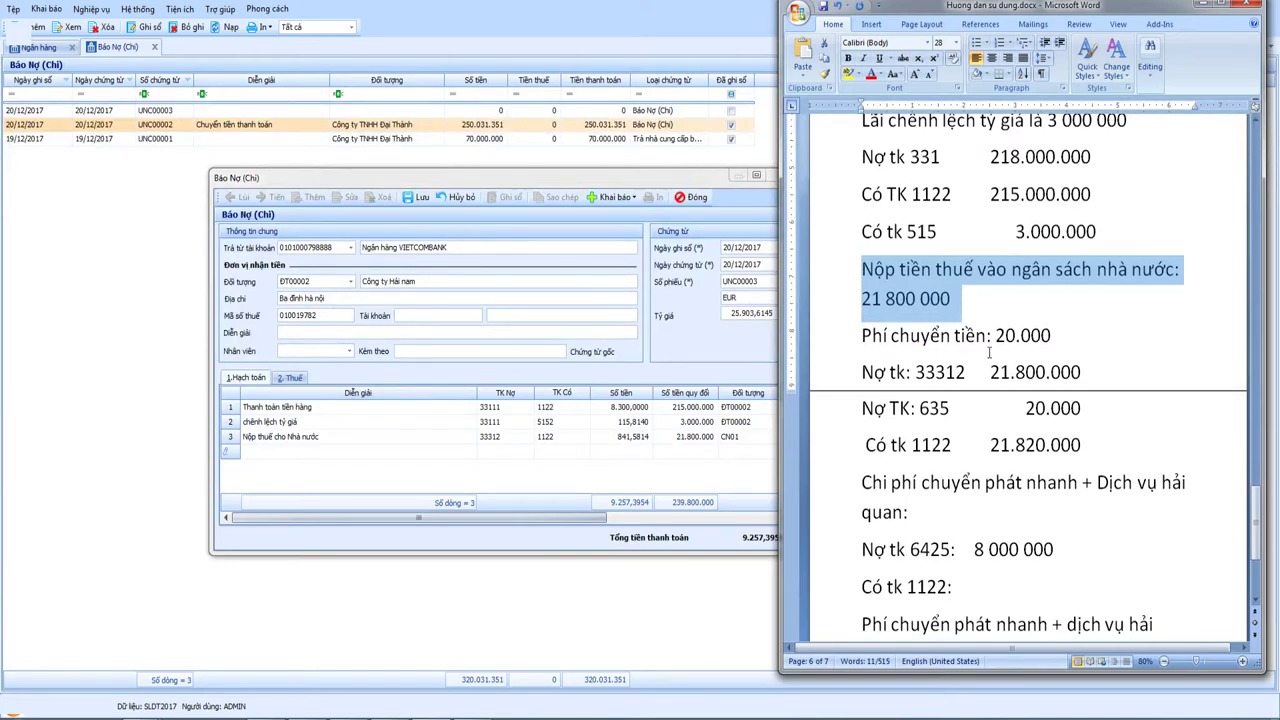
pyautogui.click(299, 448)
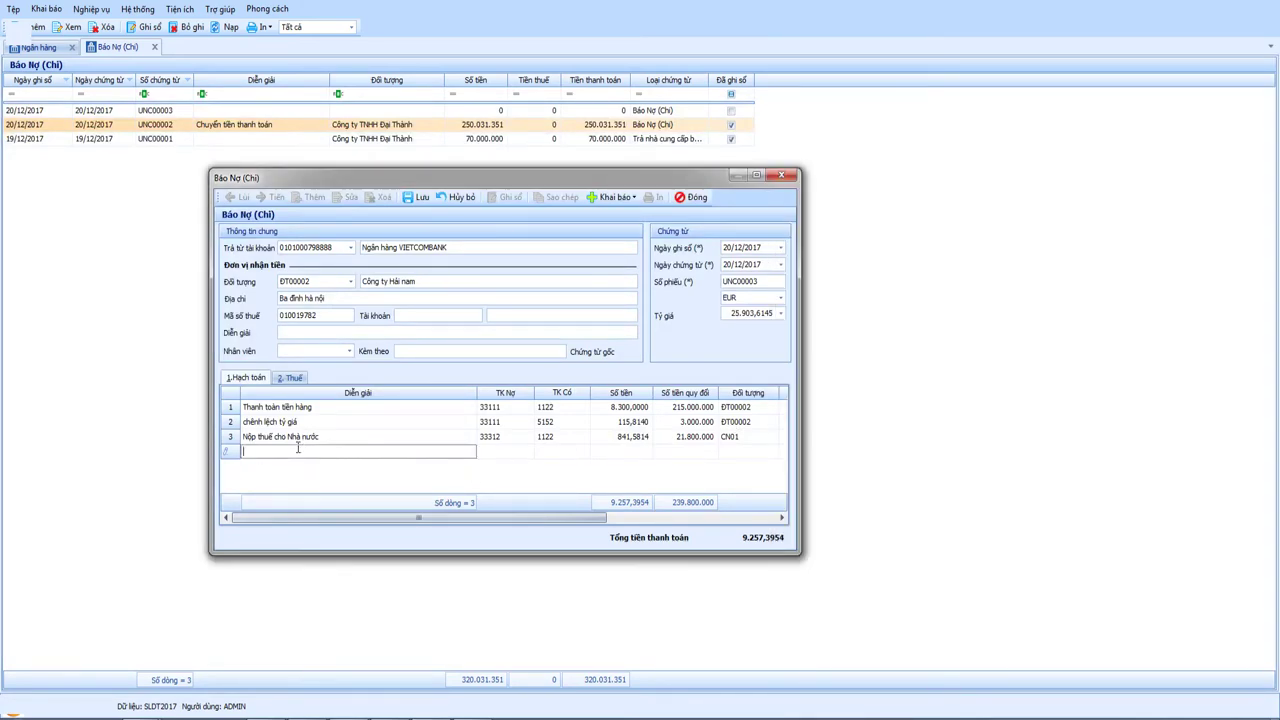
pyautogui.write('Phí chuyển ')
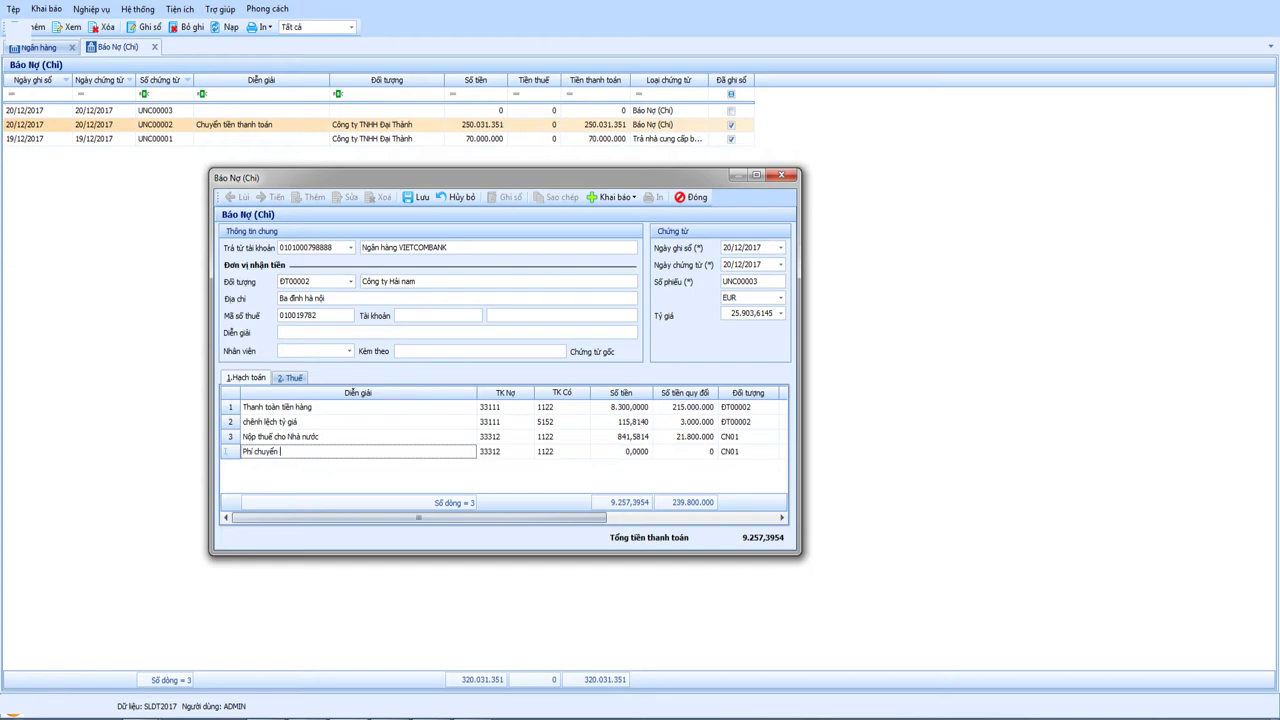
pyautogui.write('tiền')
pyautogui.press('Tab')
pyautogui.press('Tab')
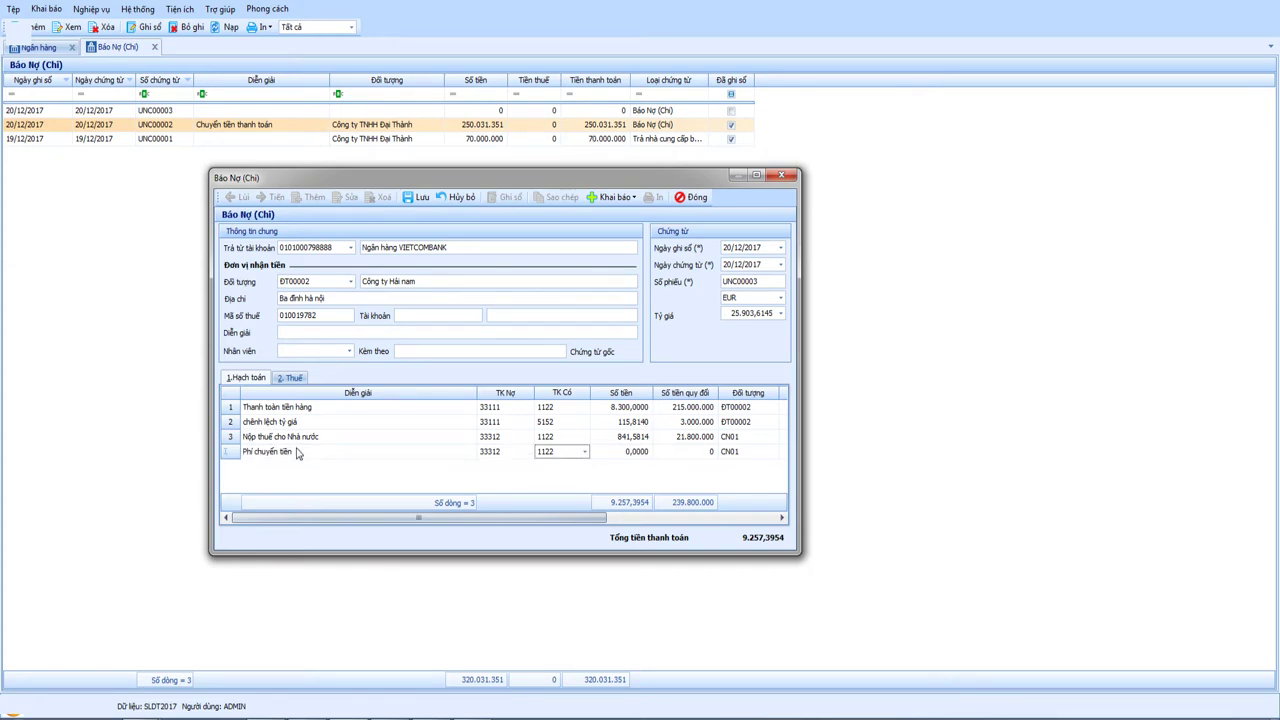
# Step: Set the debit account of the transfer fee line to 6358, other financial expenses, keeping credit account 1122
pyautogui.click(512, 452)
pyautogui.write('6')
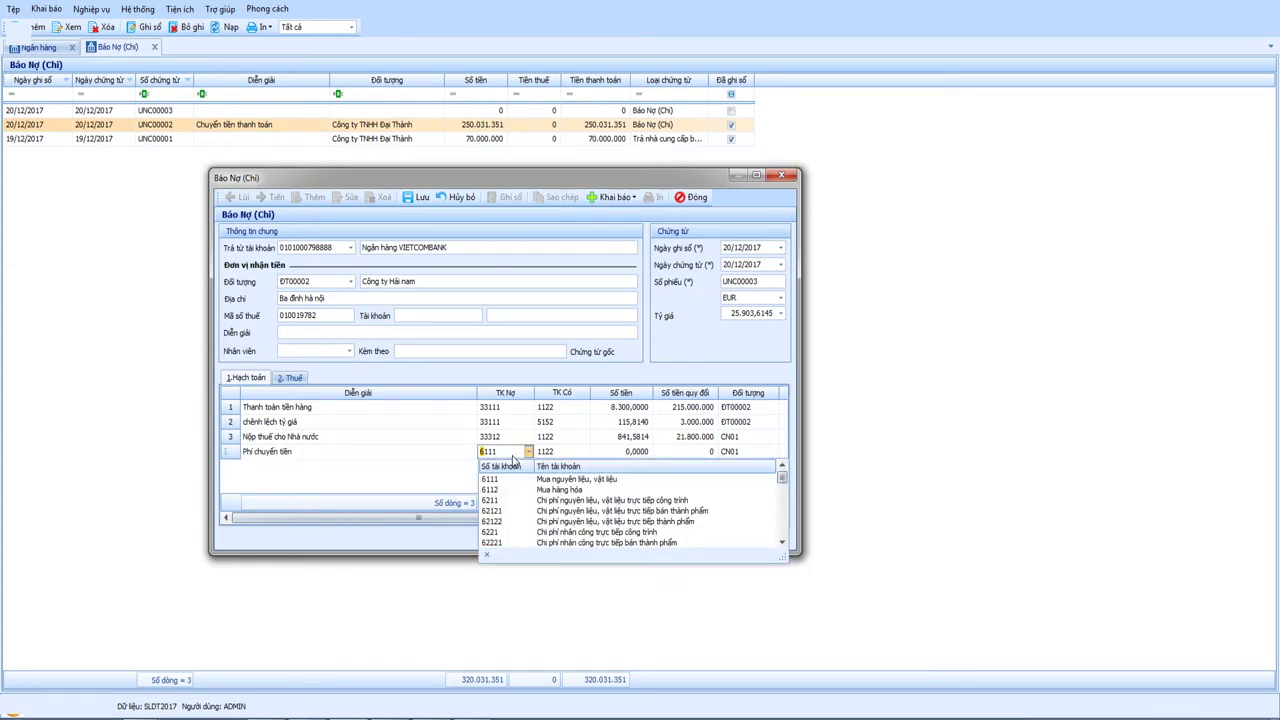
pyautogui.write('35')
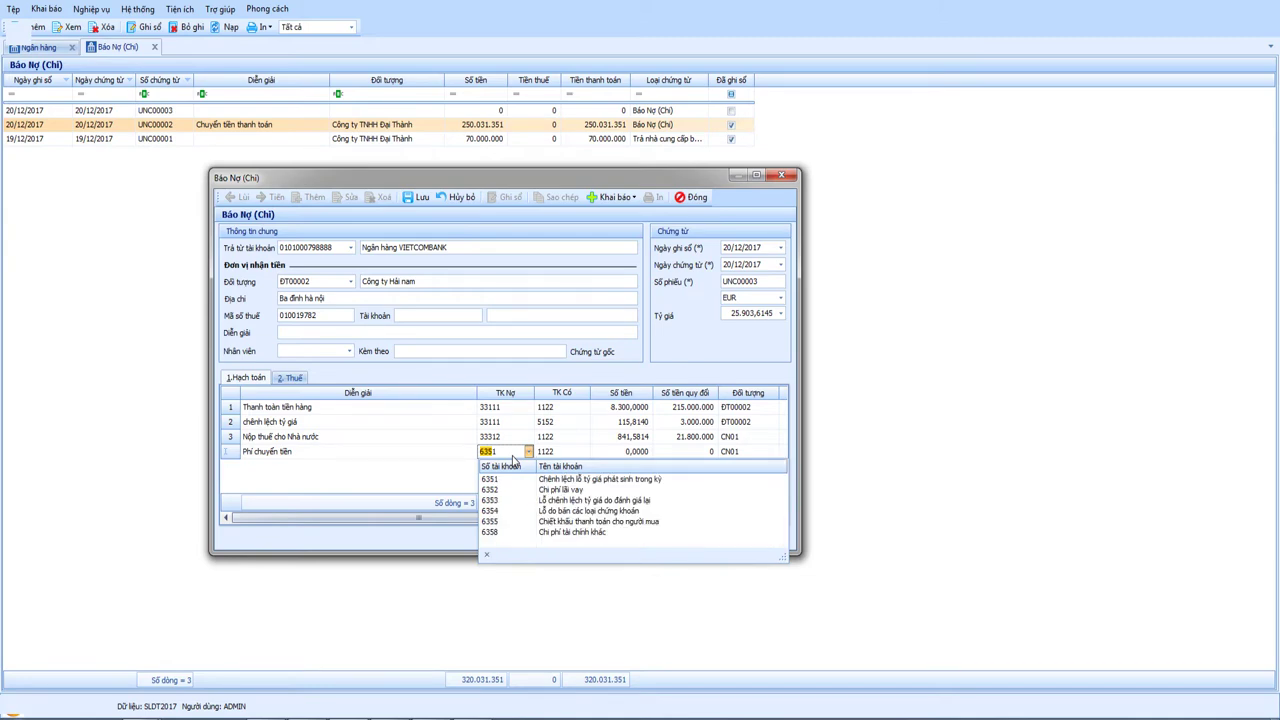
pyautogui.press('Down')
pyautogui.press('Down')
pyautogui.press('Down')
pyautogui.press('Down')
pyautogui.press('Down')
pyautogui.press('Return')
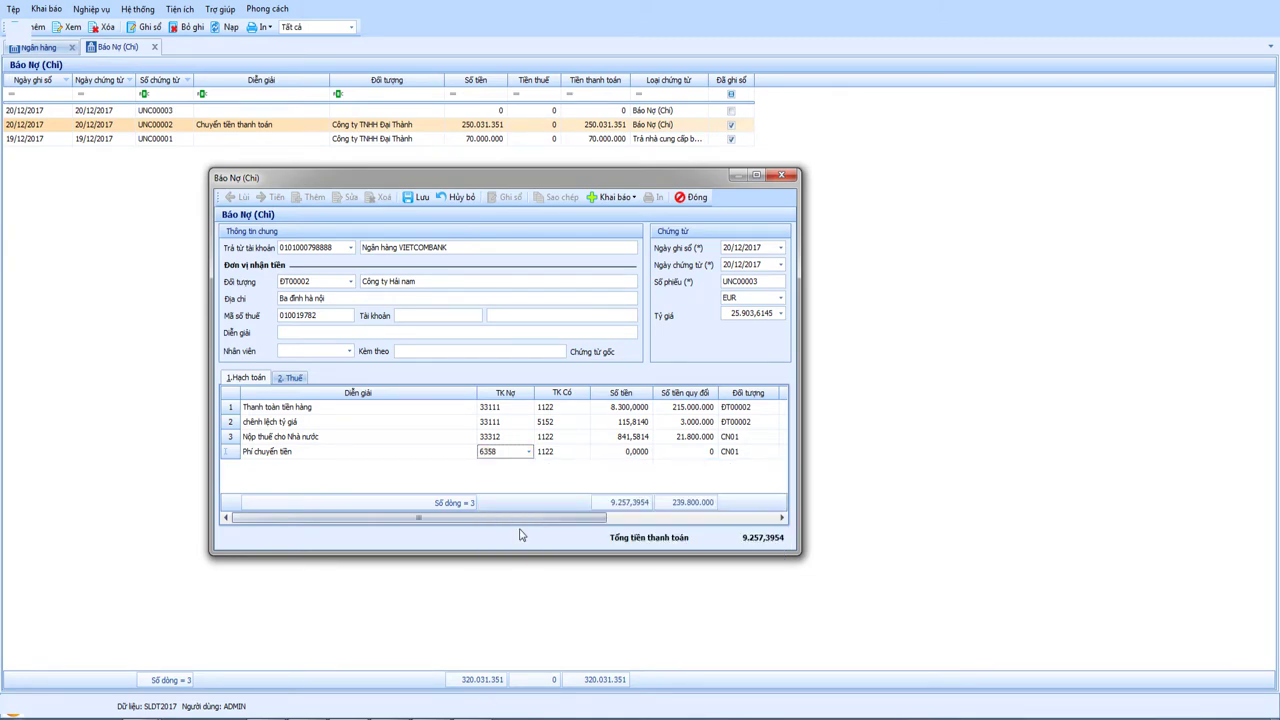
pyautogui.press('Return')
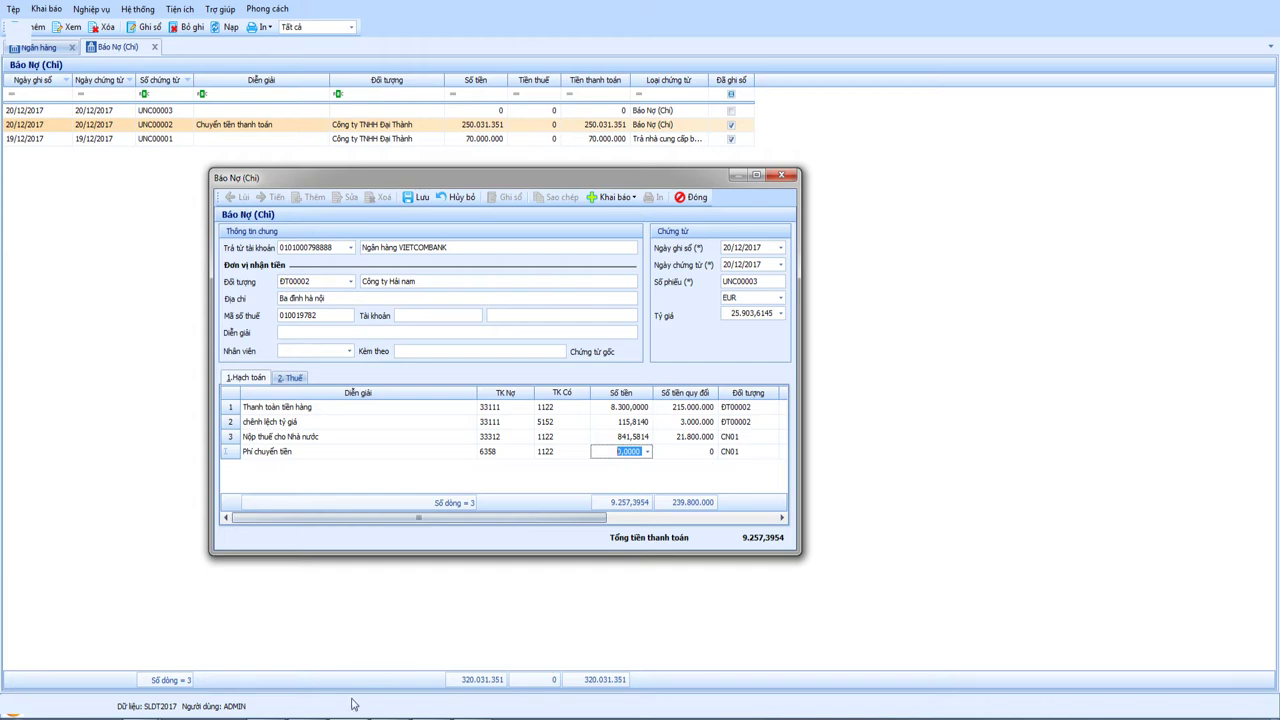
# Step: Switch to Calculator and divide 20000 by 25903.6145 to convert the transfer fee into EUR
pyautogui.hotkey('alt', 'Tab')
pyautogui.click(936, 363)
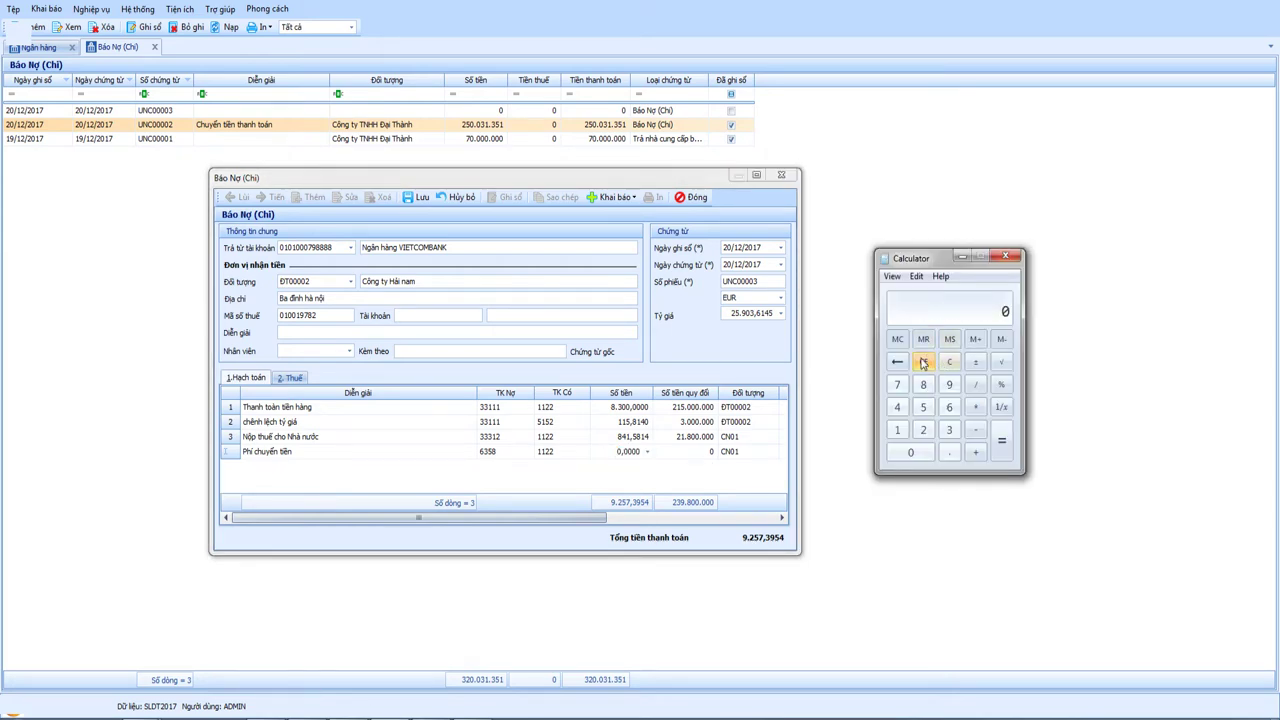
pyautogui.write('20000')
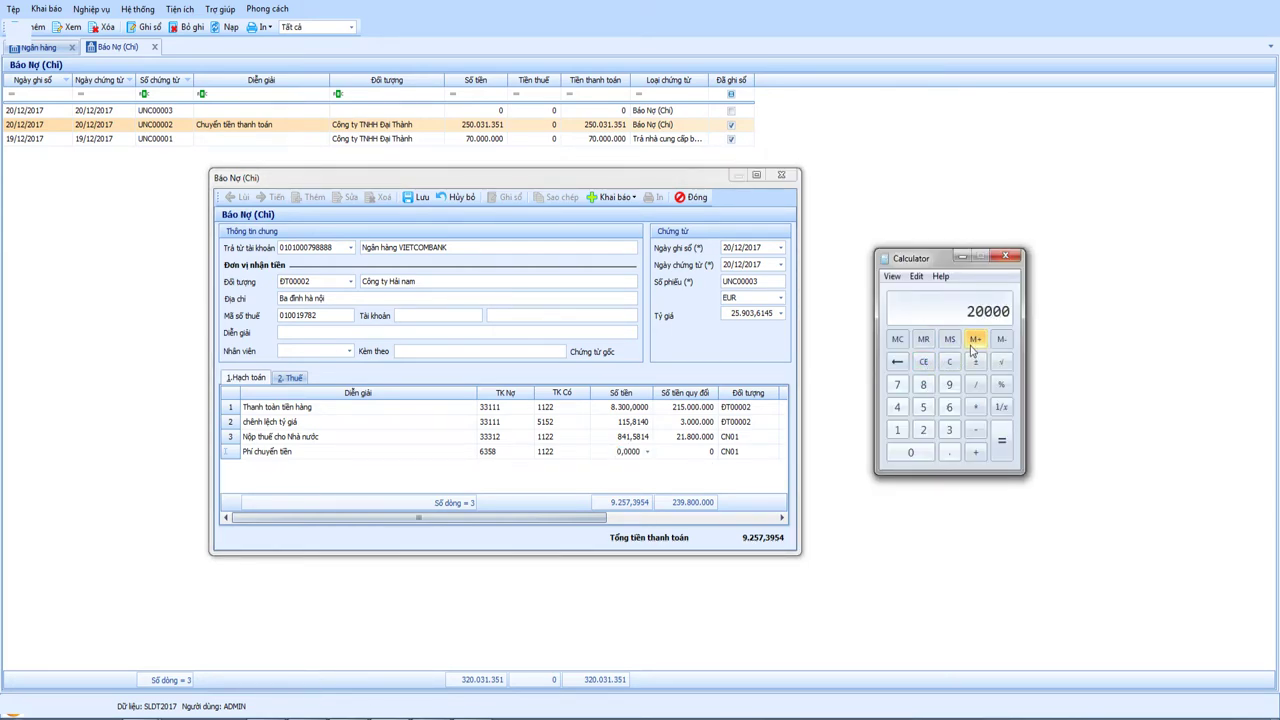
pyautogui.press('/')
pyautogui.write('25903.6145')
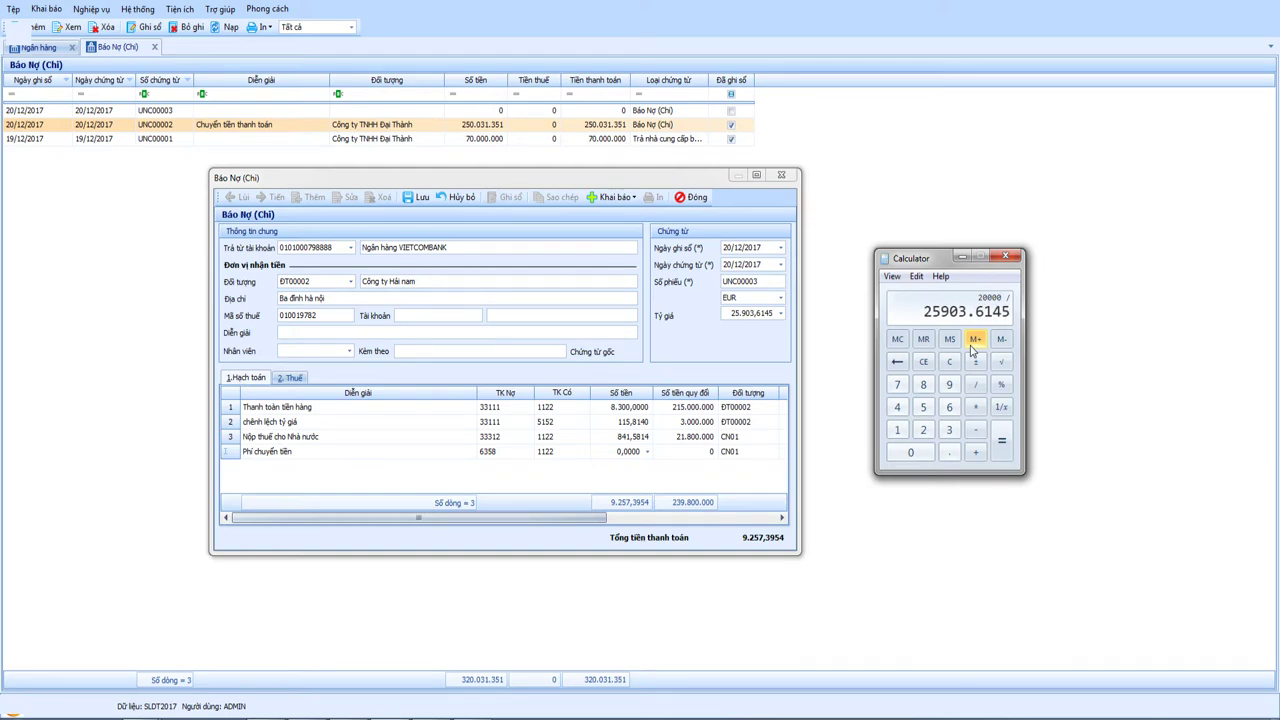
pyautogui.press('Return')
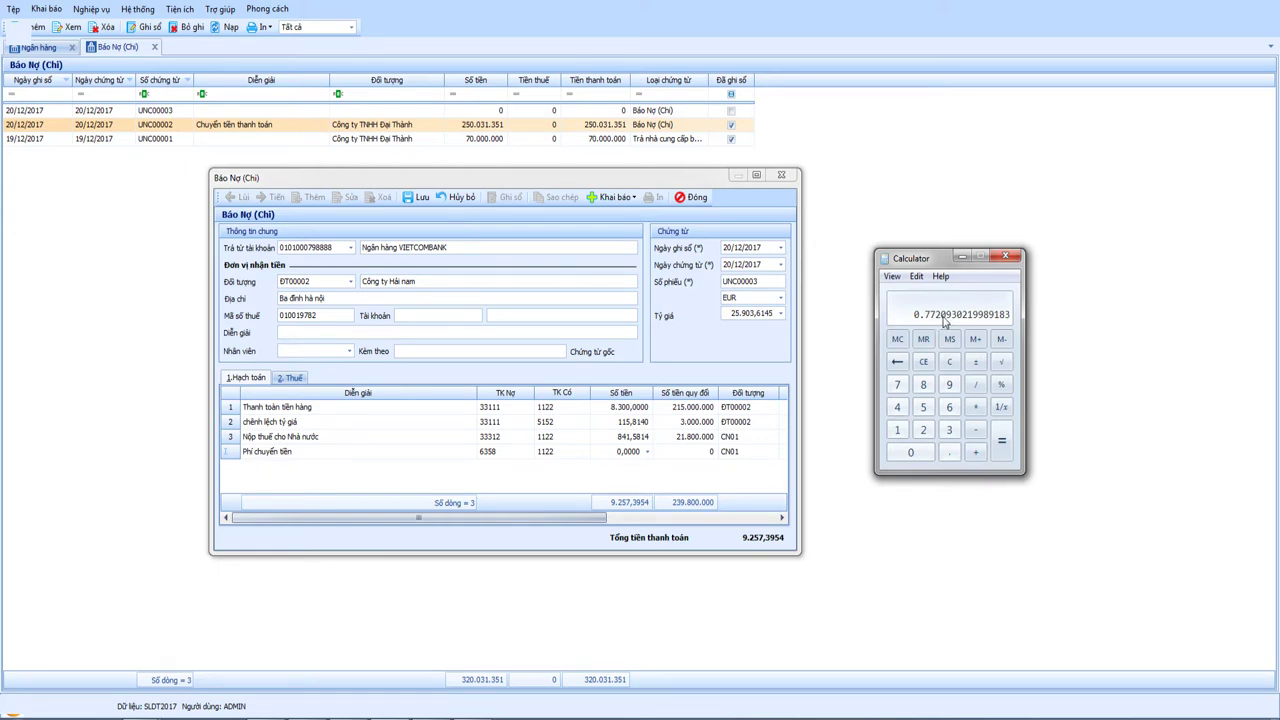
# Step: Enter 0,7721 EUR as the amount of the transfer fee line
pyautogui.click(620, 451)
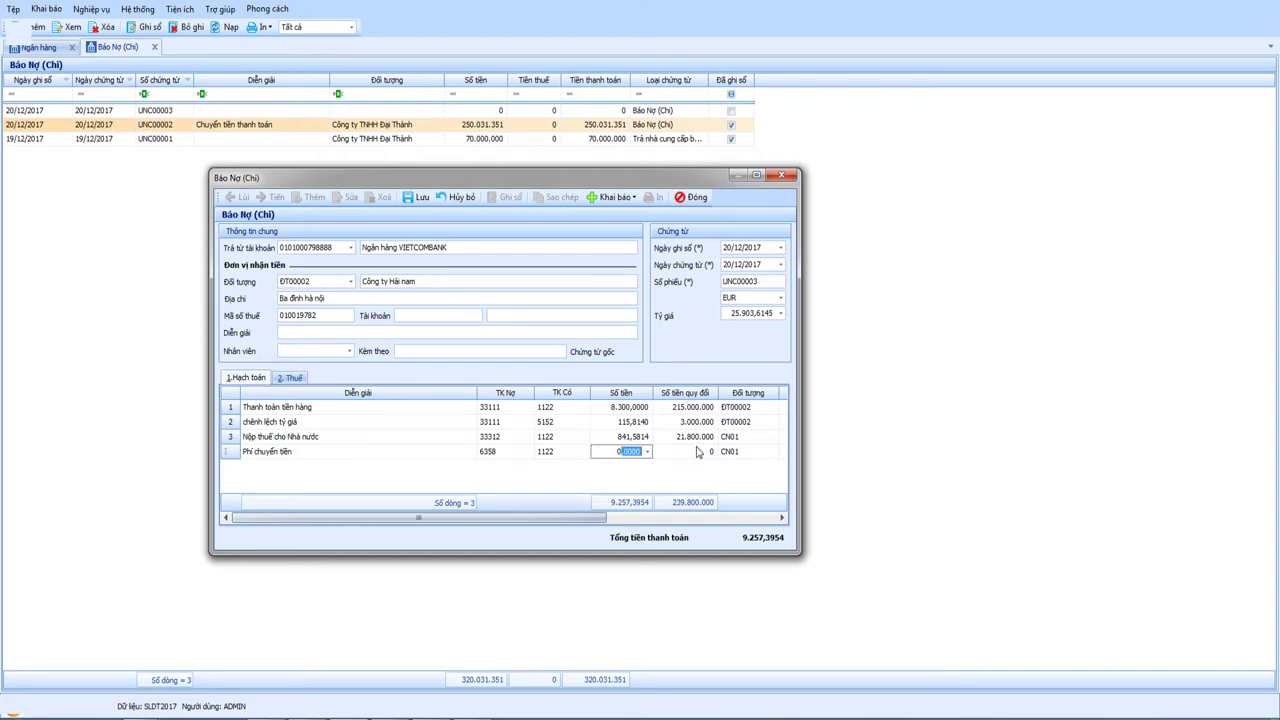
pyautogui.press('Left')
pyautogui.click(698, 452)
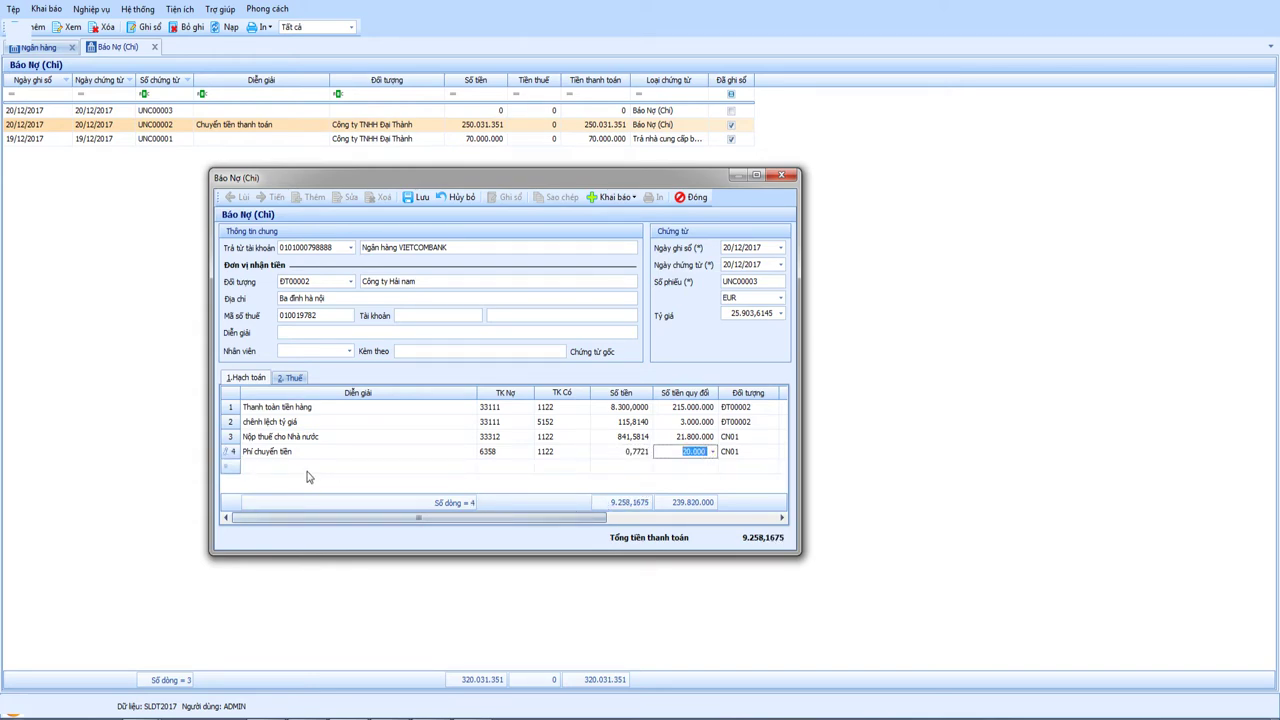
# Step: Add a fifth accounting line described "Phí chuyển phát nhanh + phí DV hải quan" with debit account 6428, keeping credit account 1122
pyautogui.press('Return')
pyautogui.write('Phí')
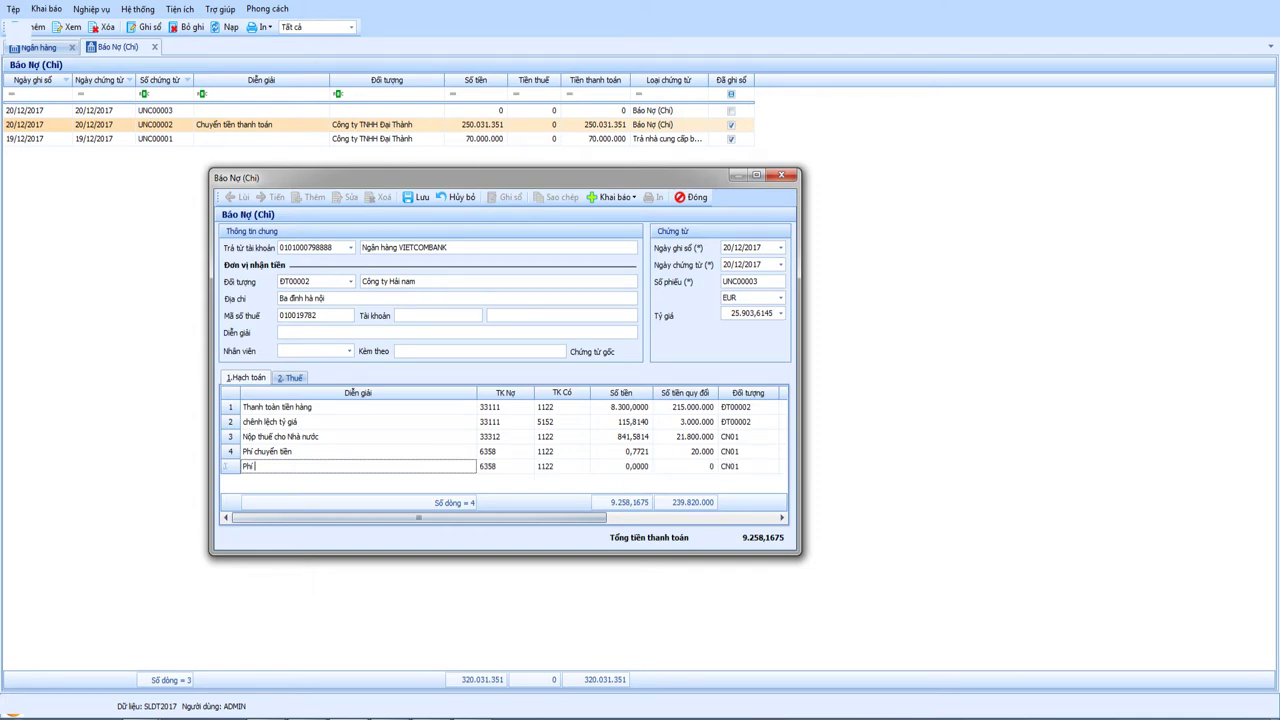
pyautogui.write(' chuyển phát nhanh + phí DV')
pyautogui.write('hát nhanh + phí DV h')
pyautogui.write('ải quan')
pyautogui.press('Tab')
pyautogui.write('6428')
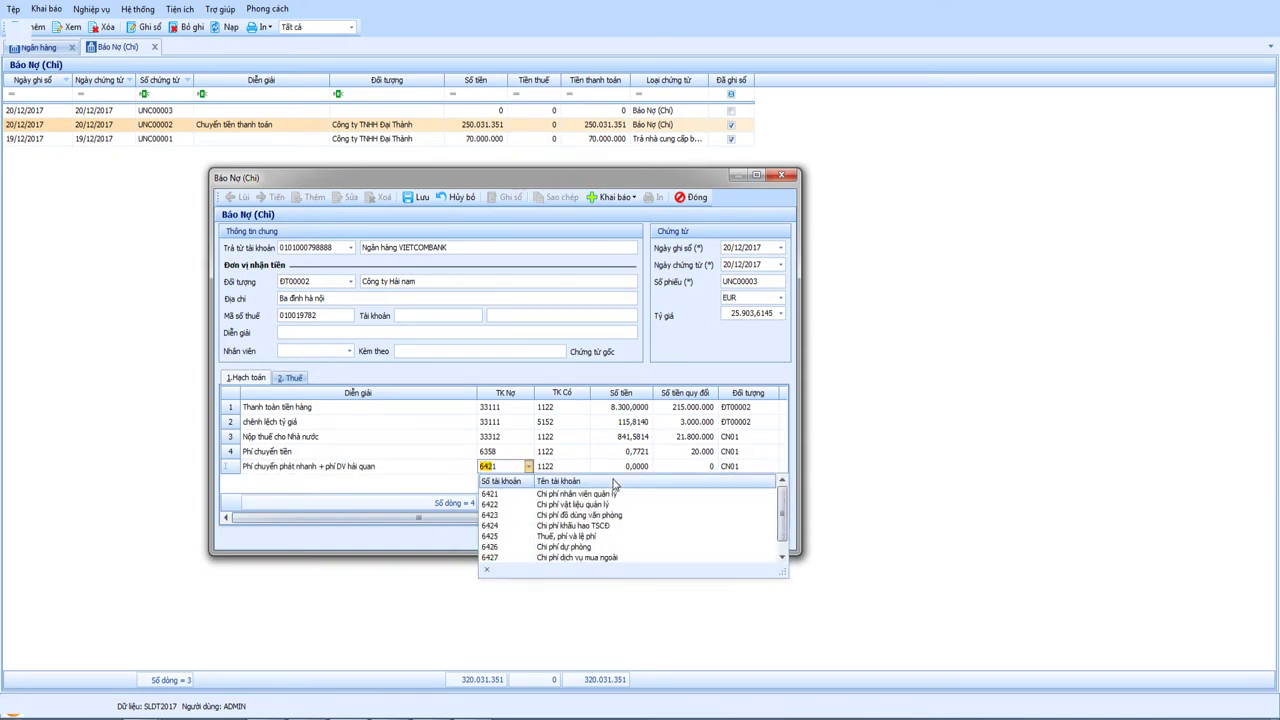
pyautogui.press('Tab')
pyautogui.press('Tab')
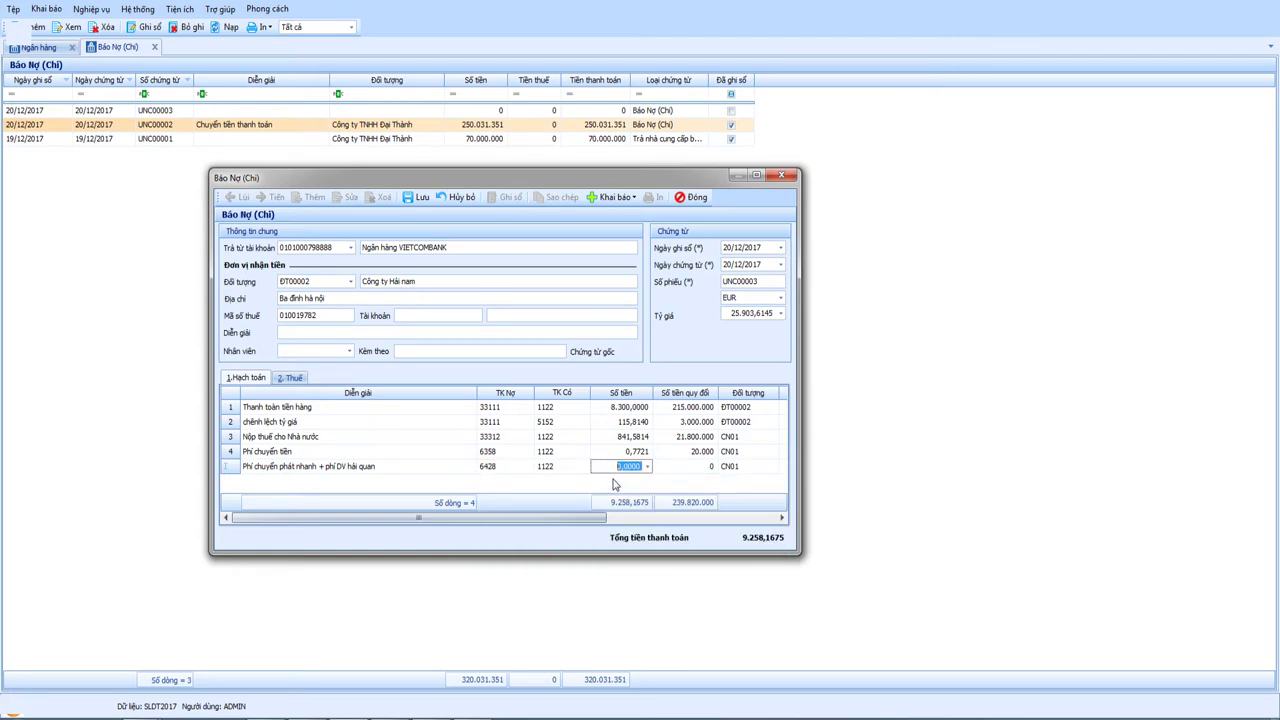
# Step: Consult the courier and customs service cost in Word and divide 8000000 by 25903.6145 in Calculator to convert it into EUR
pyautogui.hotkey('alt', 'Tab')
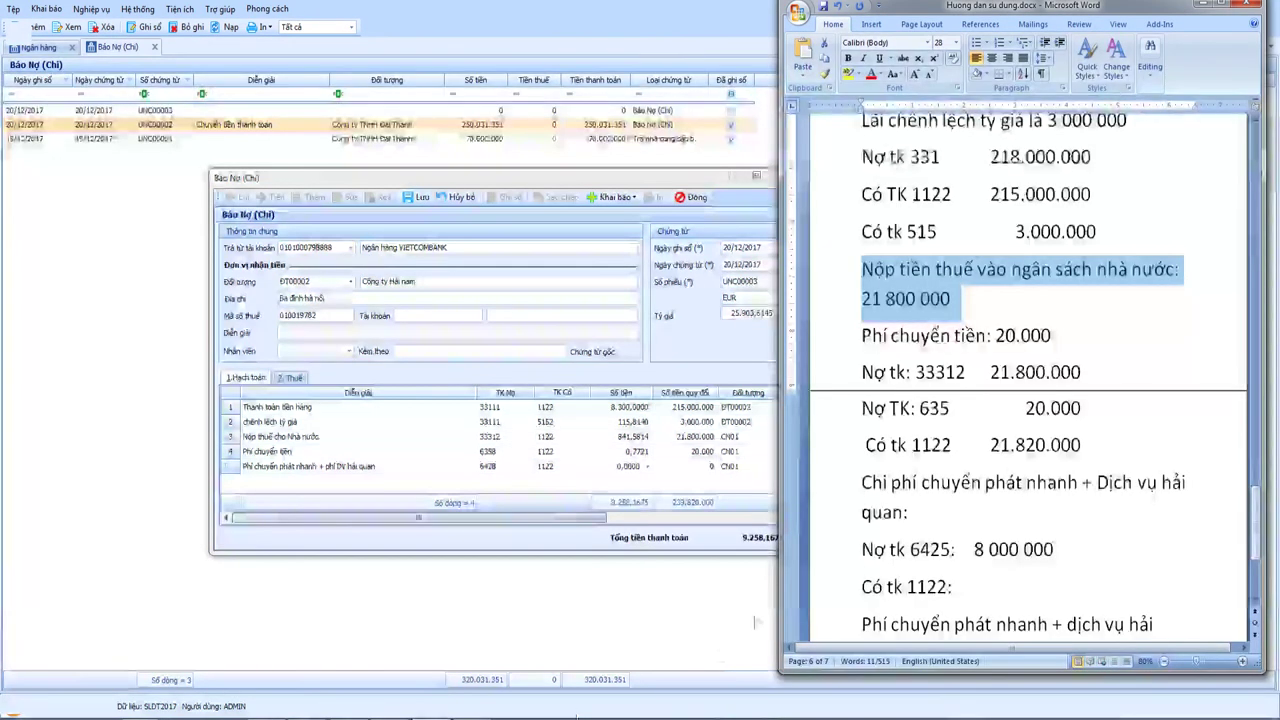
pyautogui.hotkey('alt', 'Tab')
pyautogui.write('80000000')
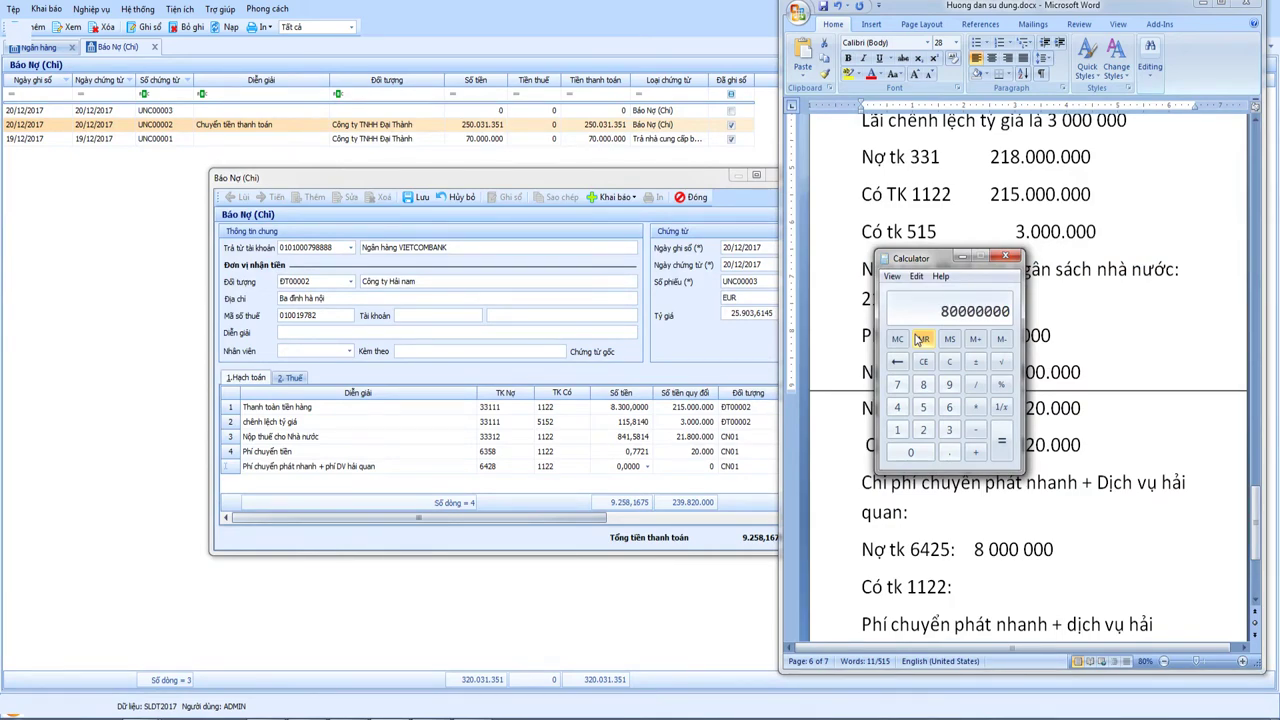
pyautogui.press('BackSpace')
pyautogui.write('/ 2')
pyautogui.write('5903.6145')
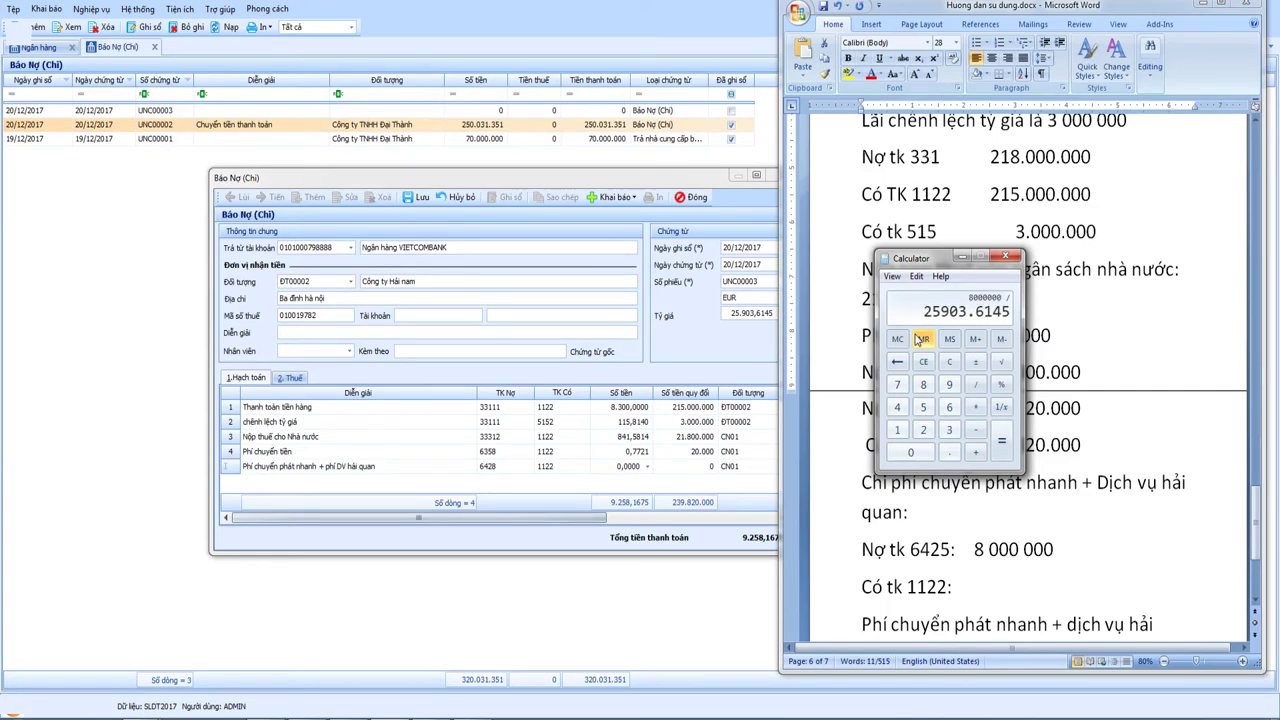
pyautogui.press('Return')
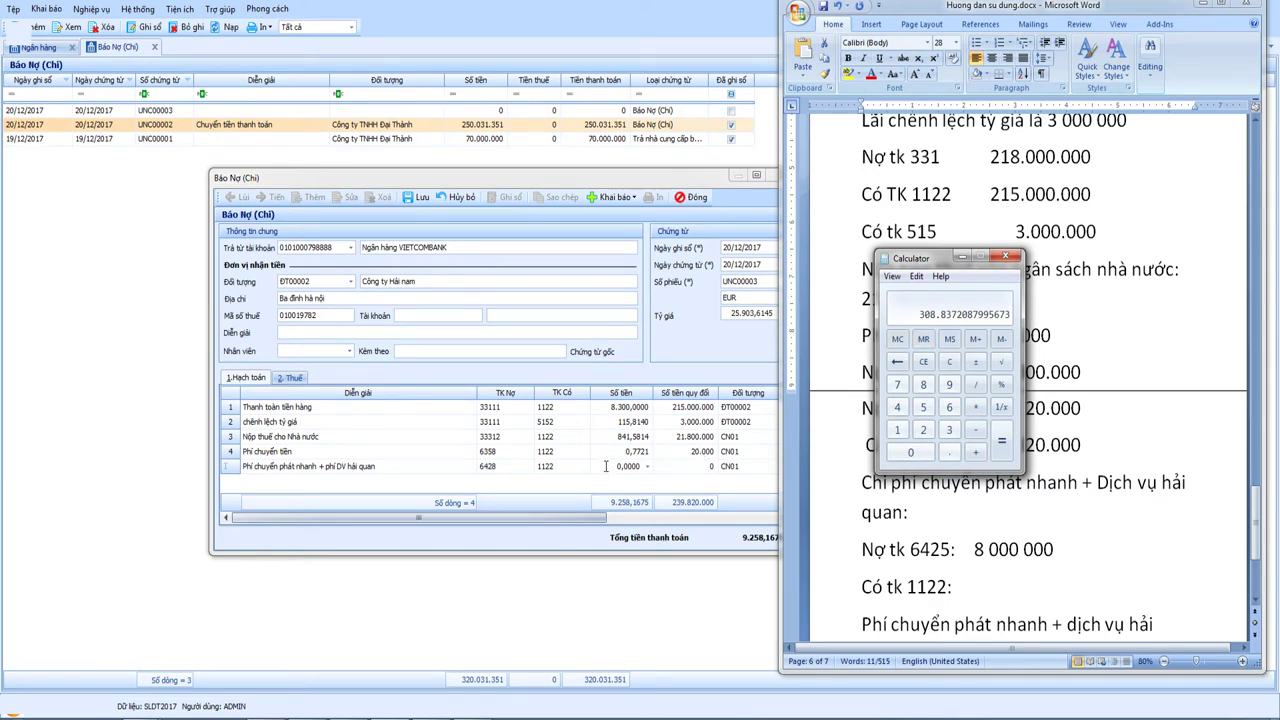
# Step: Enter 308,8372 EUR as the amount of the courier and customs service fee line
pyautogui.click(598, 463)
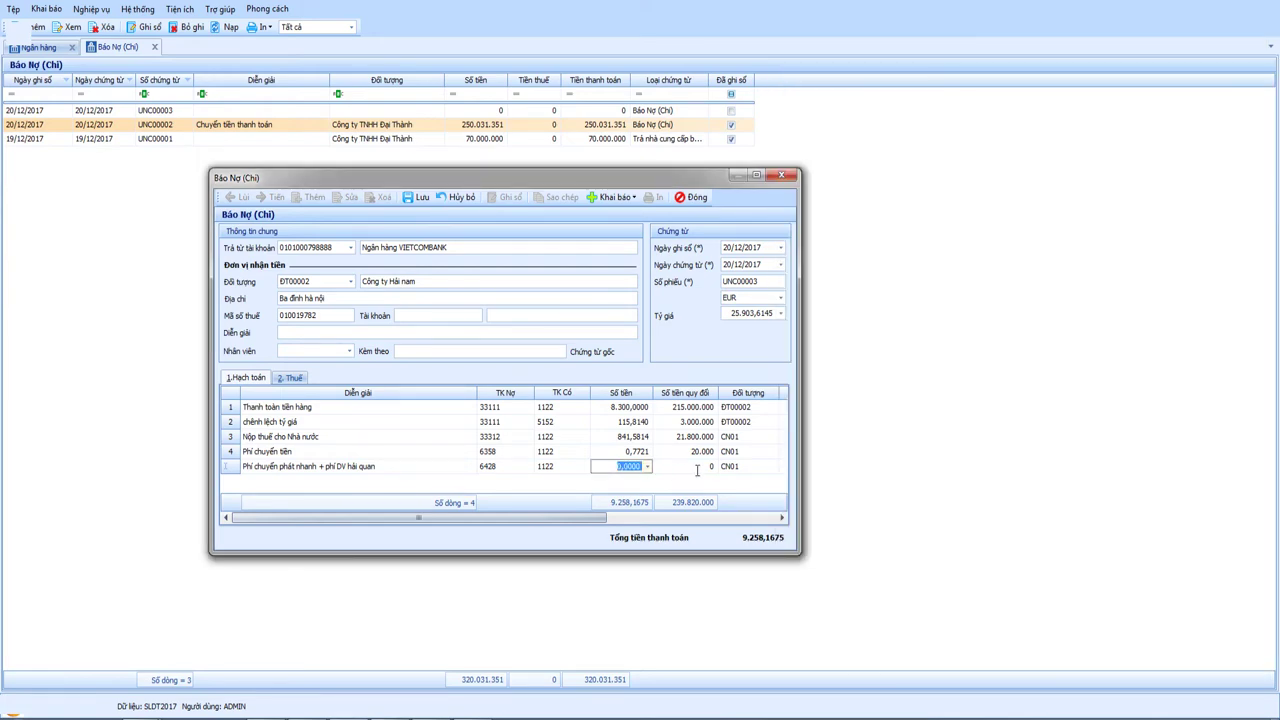
pyautogui.write('308,8372')
pyautogui.press('Tab')
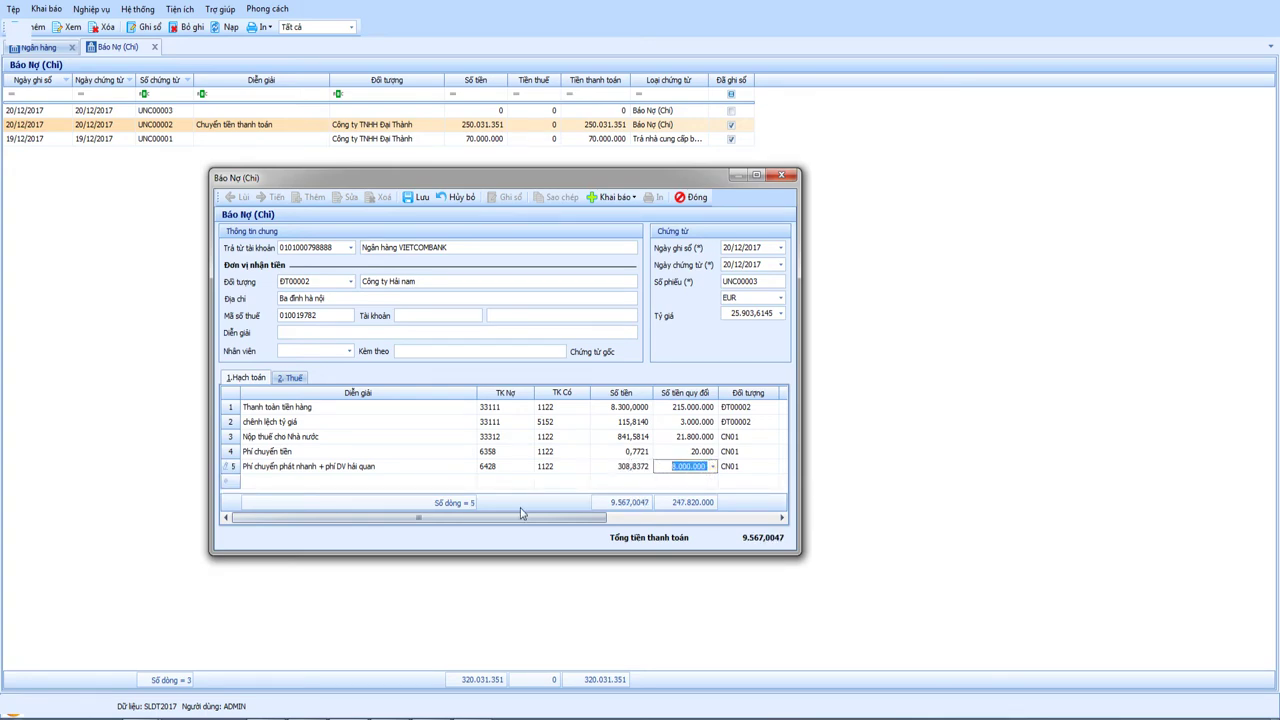
pyautogui.moveTo(490, 520); pyautogui.dragTo(399, 530)
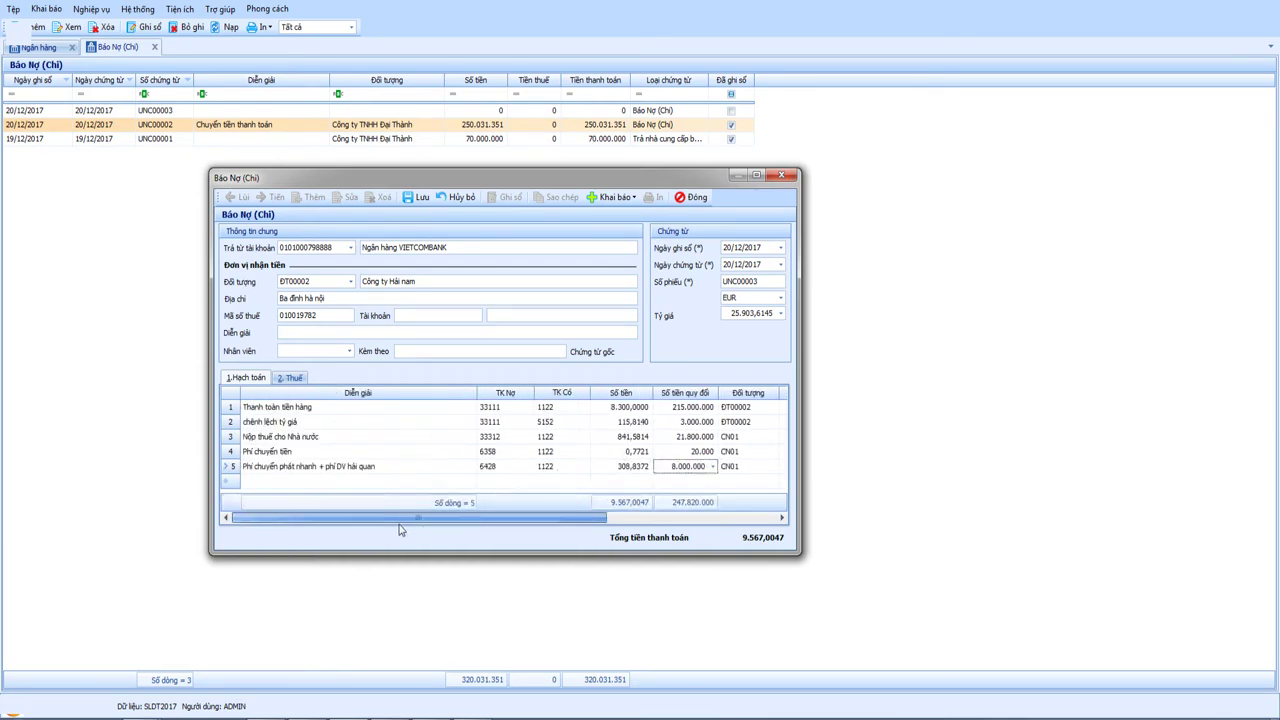
# Step: Review the courier fee line and add a tax line described "Thuế GTGT chuyển phát nhanh" to the payment's tax details
pyautogui.click(290, 378)
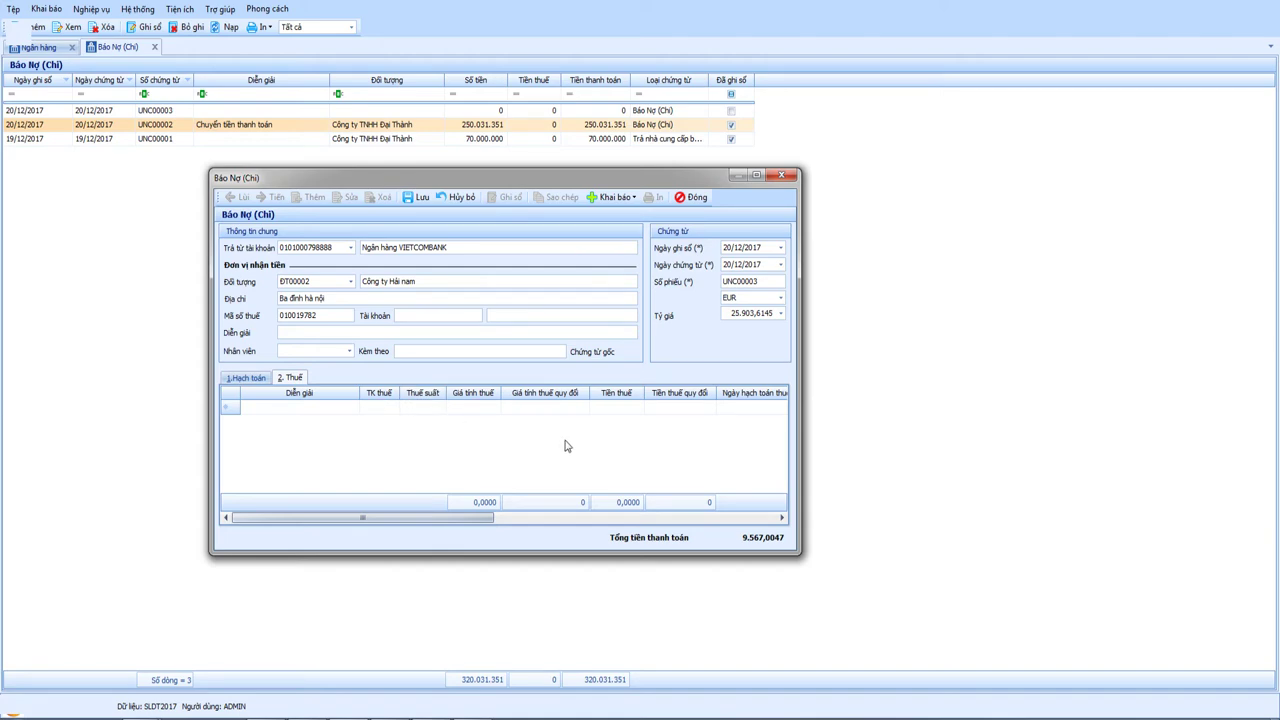
pyautogui.moveTo(370, 526); pyautogui.dragTo(418, 522)
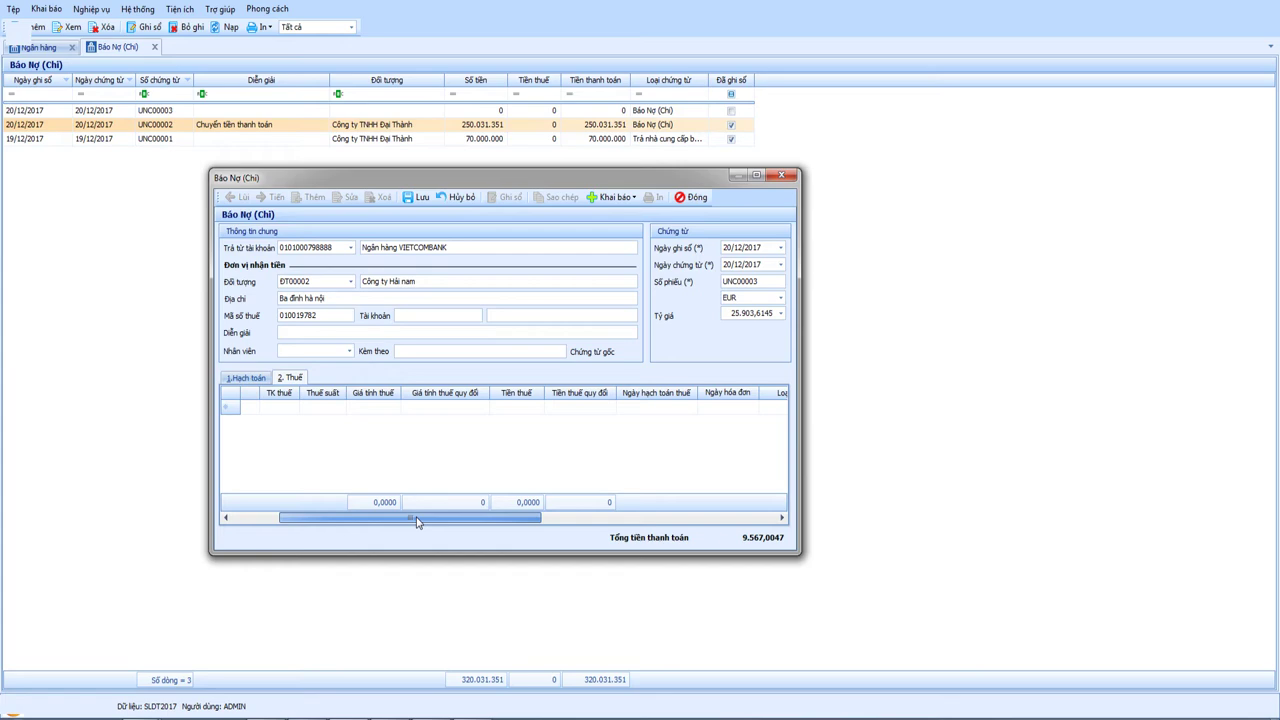
pyautogui.click(247, 378)
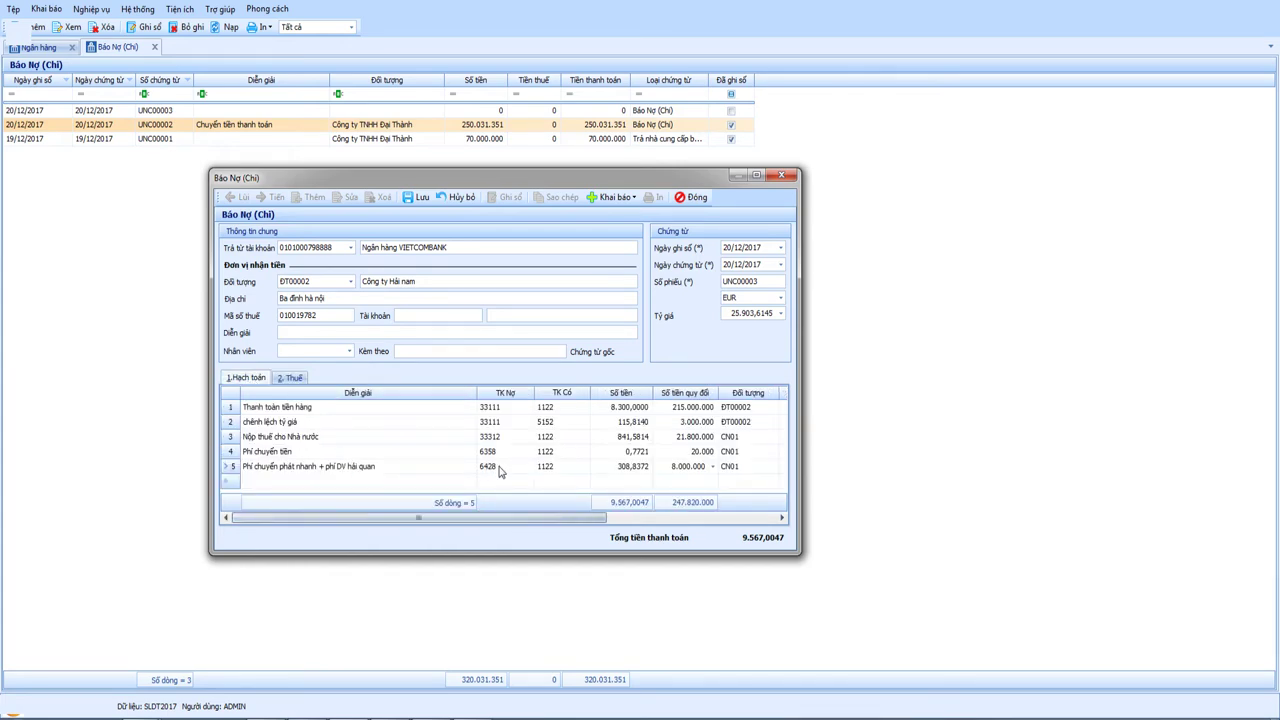
pyautogui.click(366, 468)
pyautogui.click(291, 378)
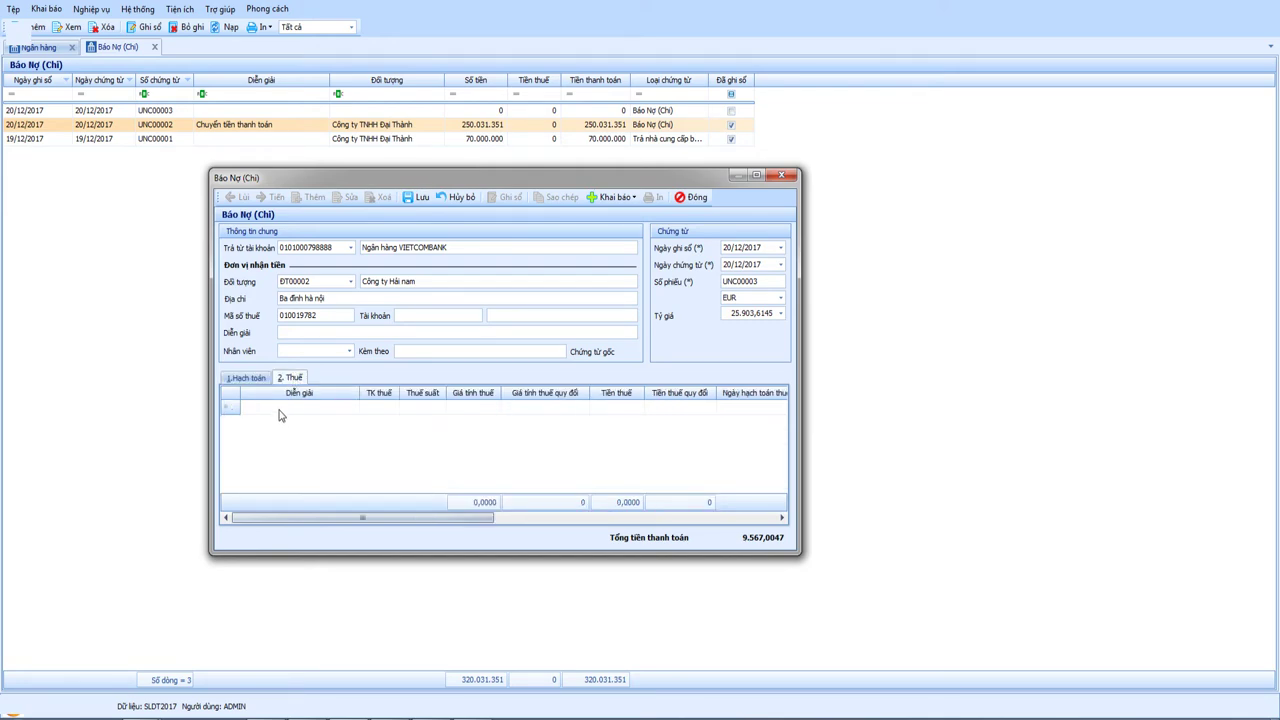
pyautogui.click(280, 412)
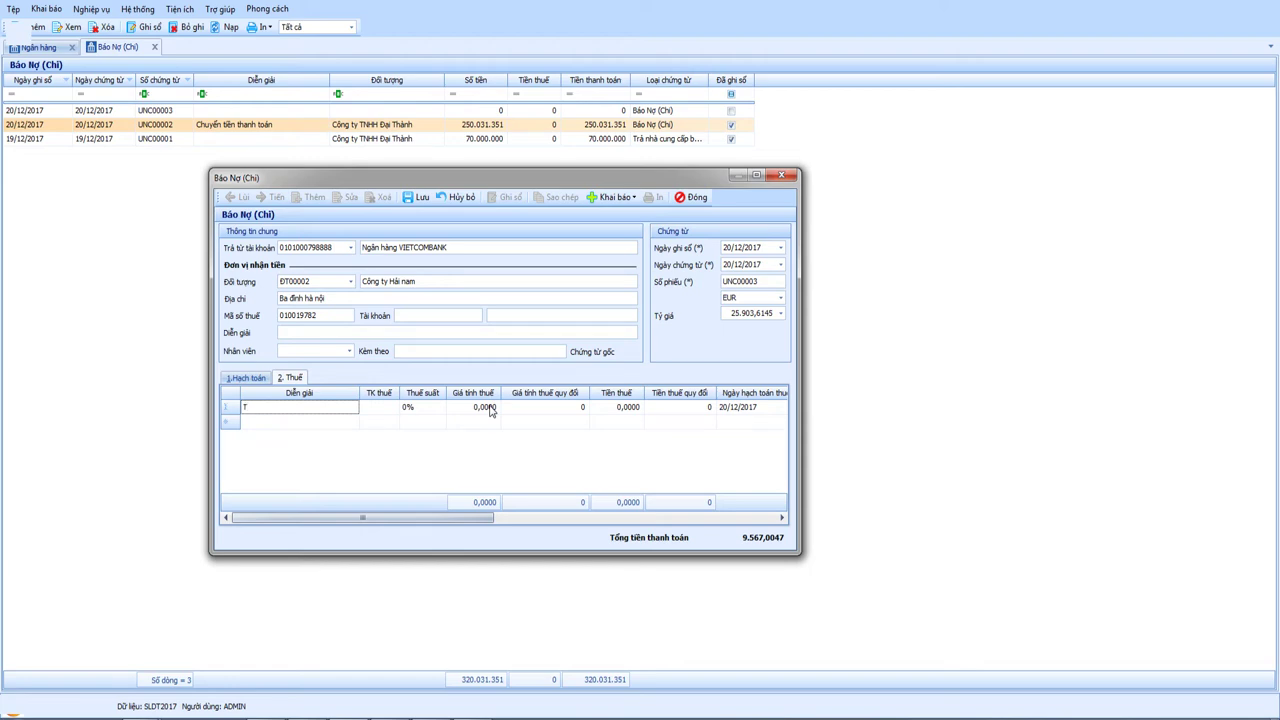
pyautogui.write('Thuế GTGT chuyển phát nhanh')
pyautogui.press('Tab')
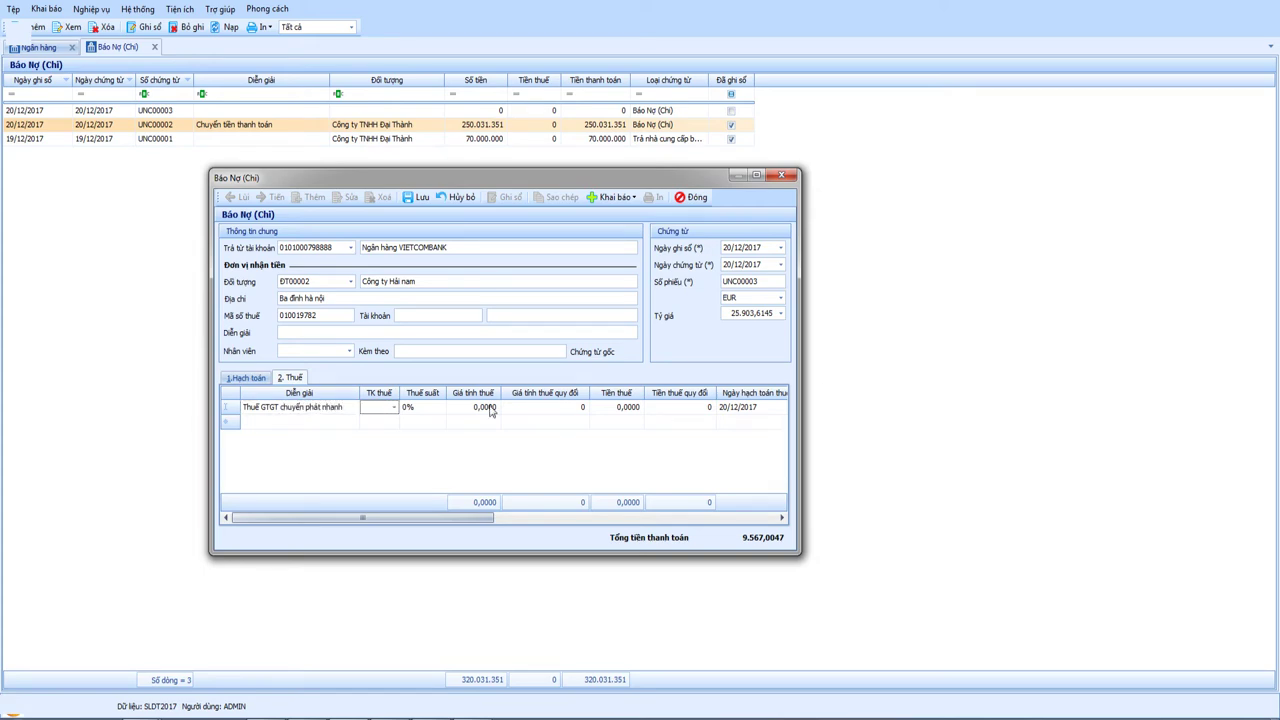
# Step: Set the tax line's tax account to 13311 and its tax rate to 10%
pyautogui.write('13311')
pyautogui.press('Tab')
pyautogui.write('10')
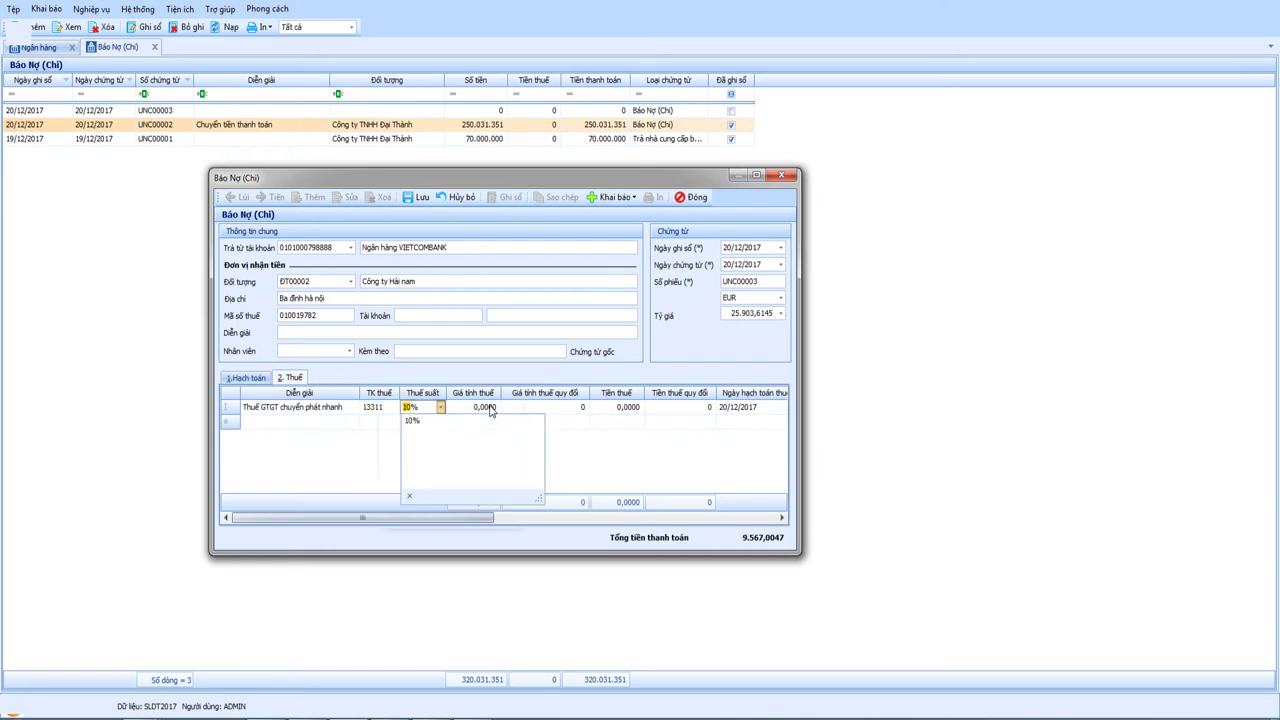
pyautogui.press('Return')
pyautogui.press('Tab')
pyautogui.write('8.000.')
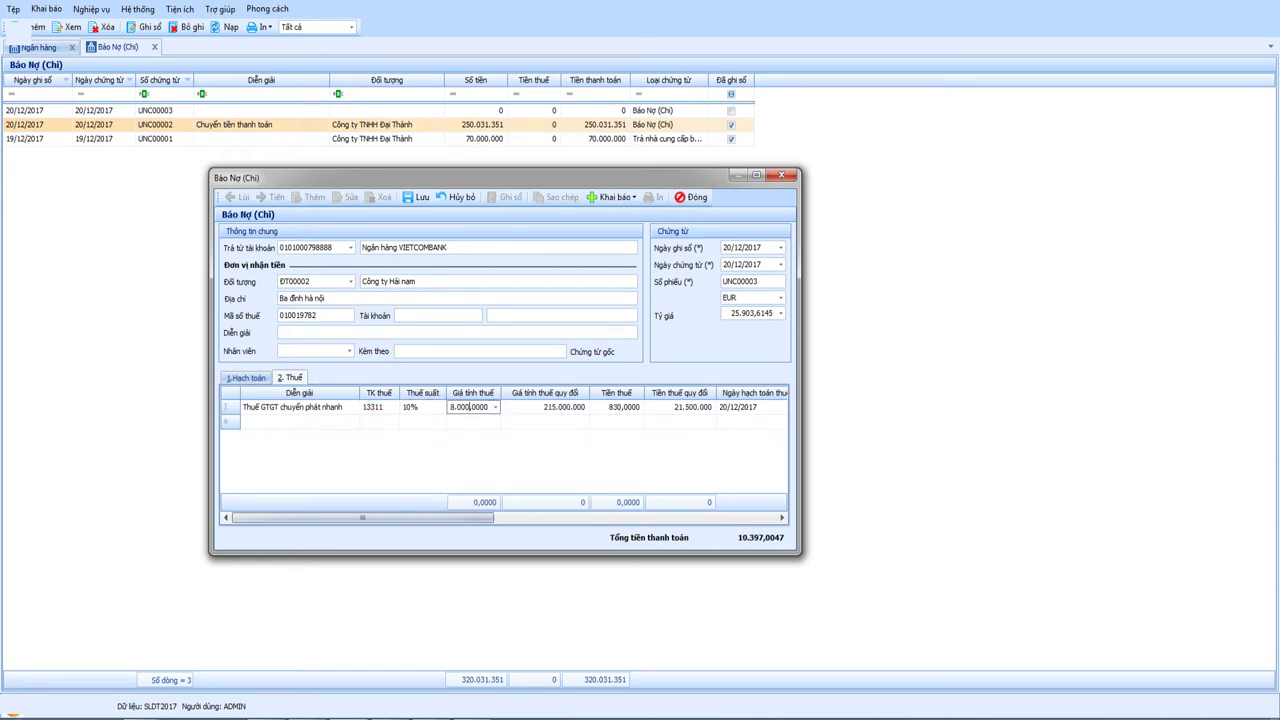
pyautogui.write('000')
pyautogui.press('Tab')
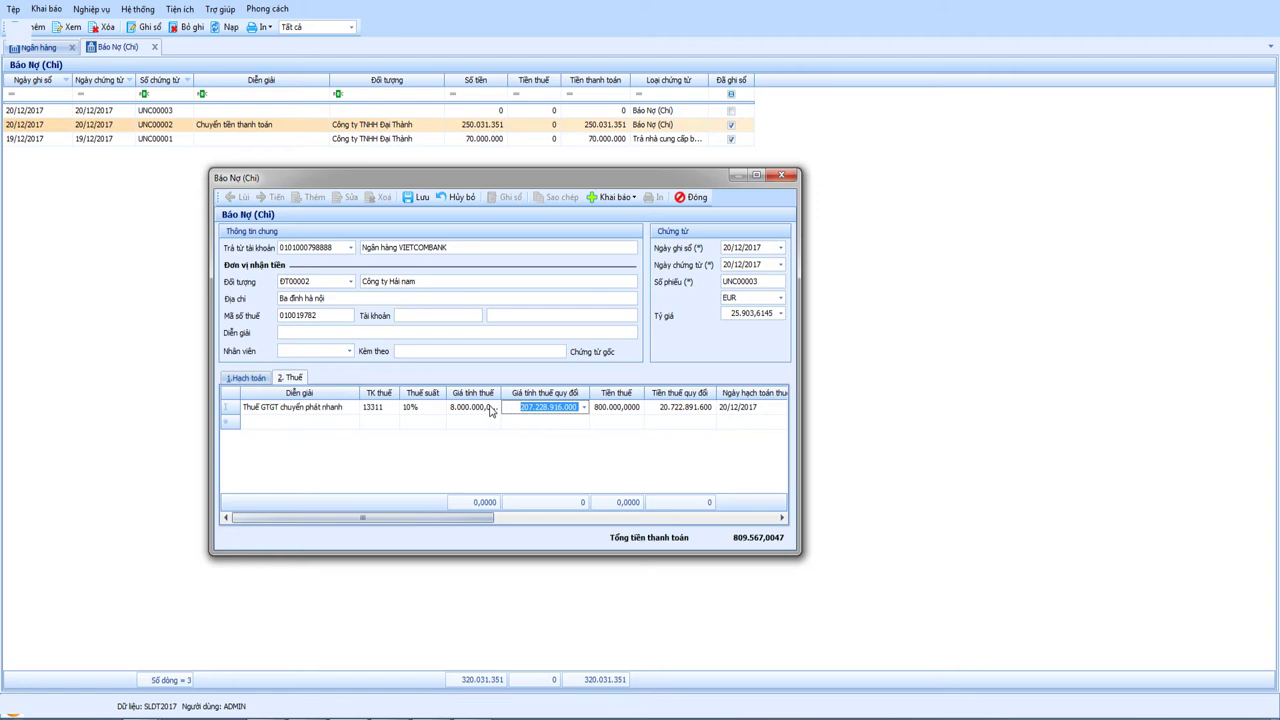
pyautogui.press('BackSpace')
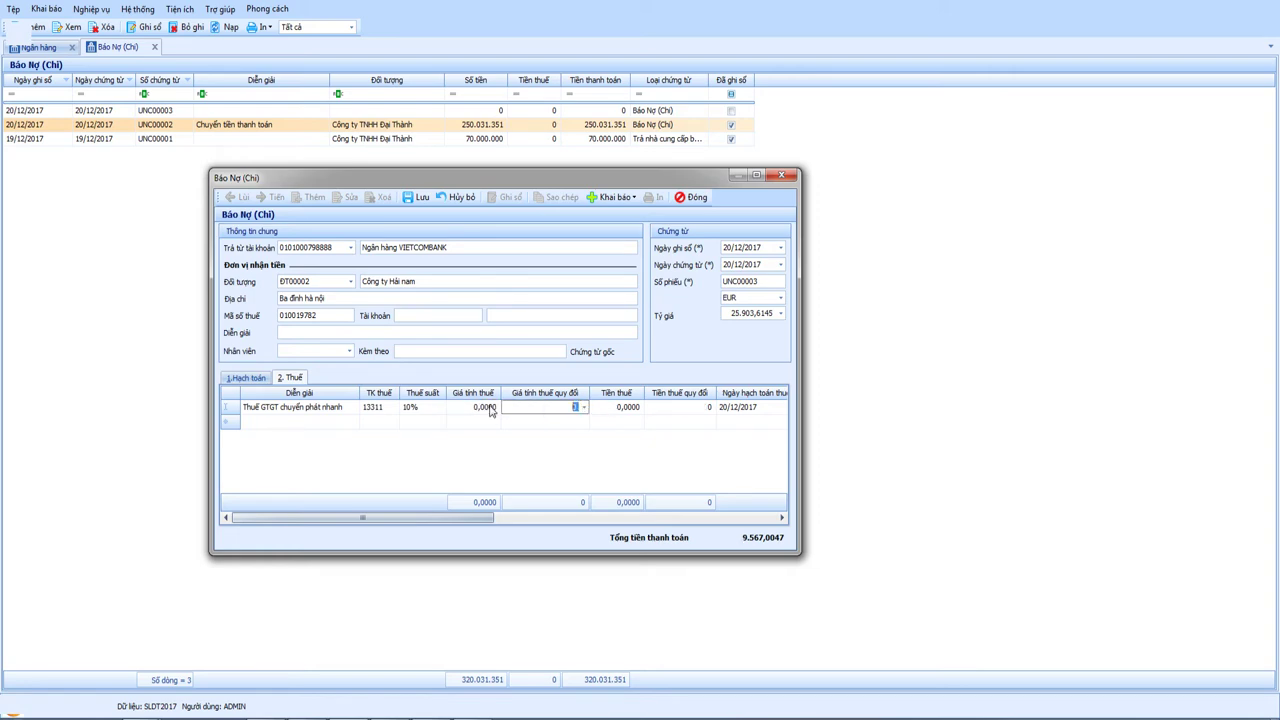
# Step: Set the converted taxable value of the courier VAT line to 8.000.000
pyautogui.write('800')
pyautogui.press('Tab')
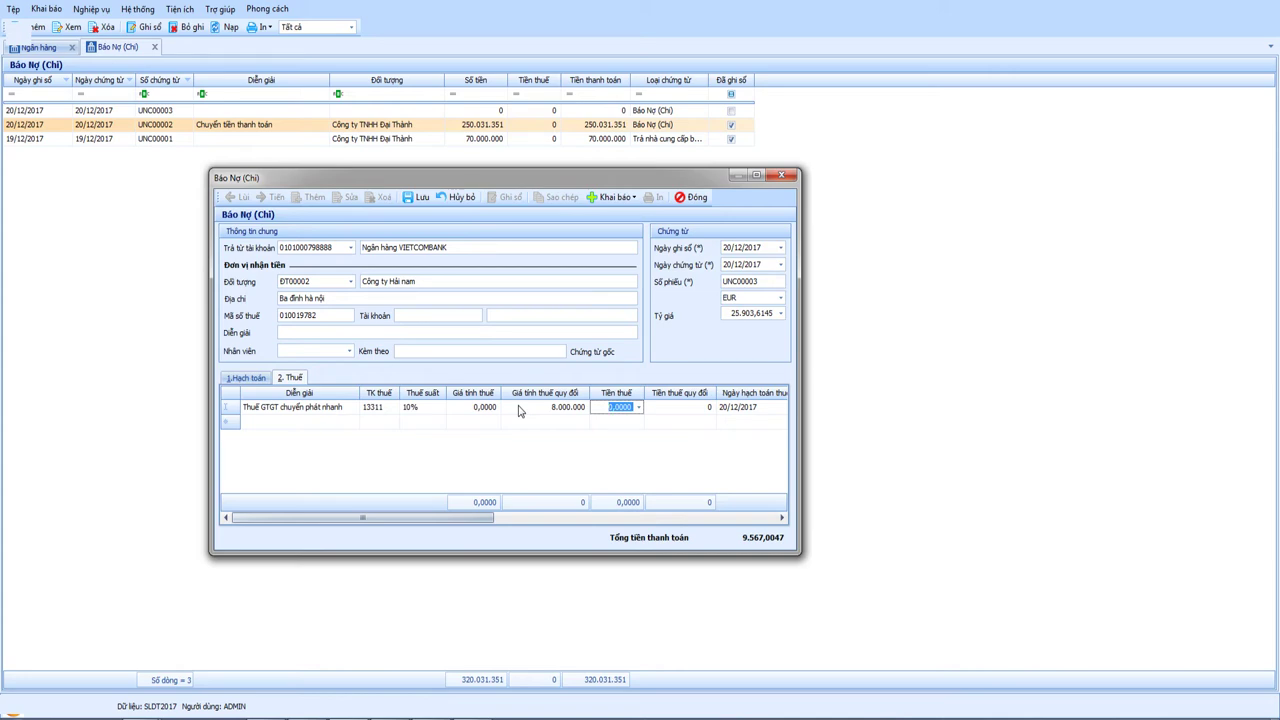
pyautogui.hotkey('shift', 'Tab')
pyautogui.hotkey('shift', 'Tab')
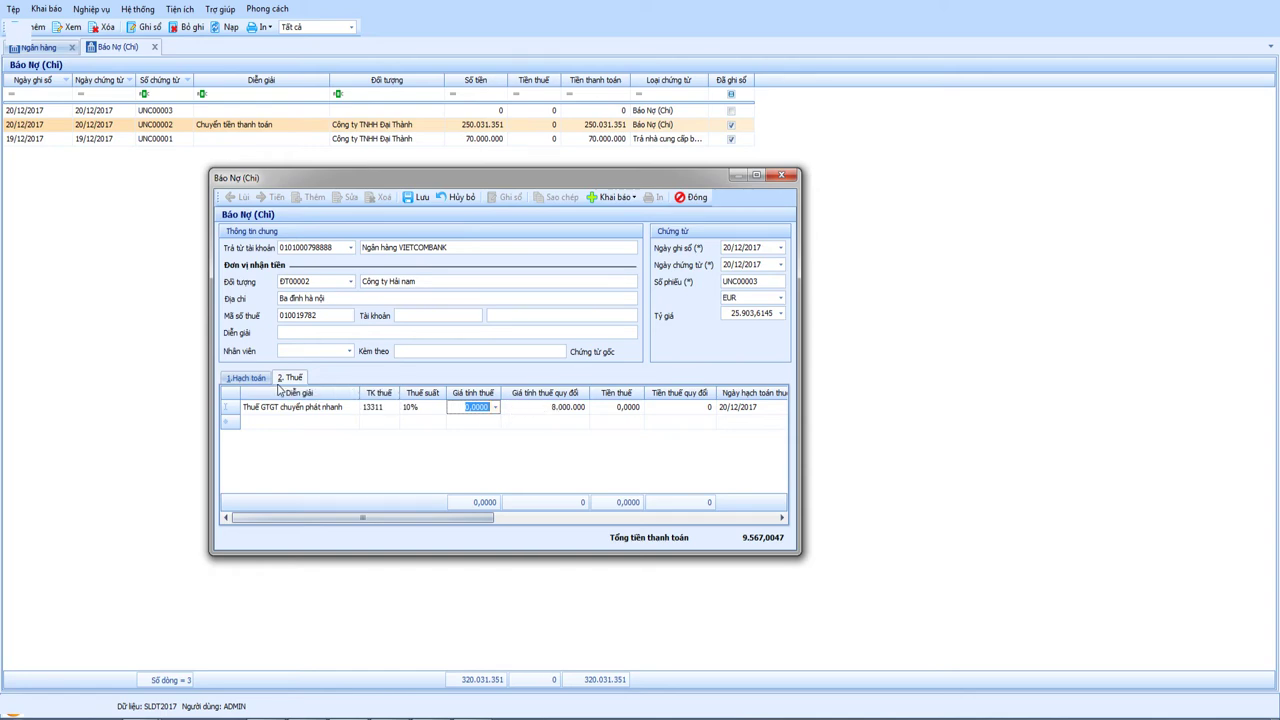
# Step: Check the courier fee's EUR amount in the accounting lines and enter 308,8372 as the tax line's taxable value
pyautogui.click(257, 379)
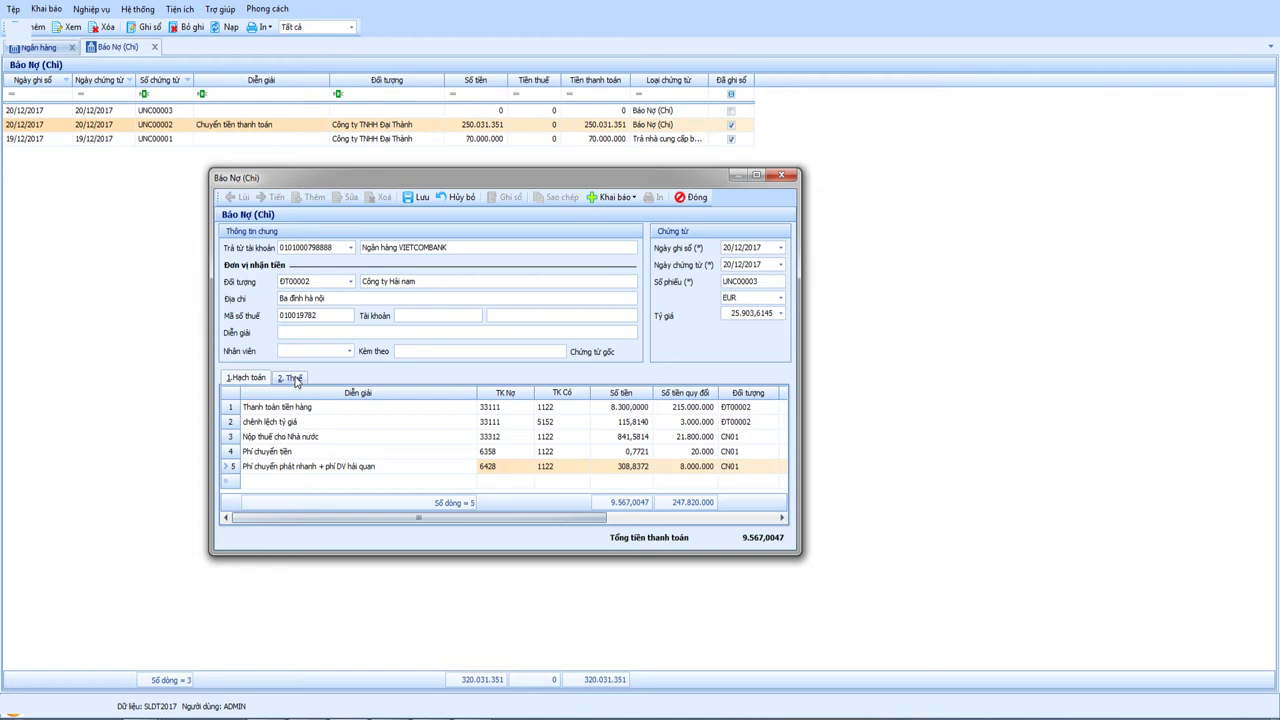
pyautogui.click(292, 378)
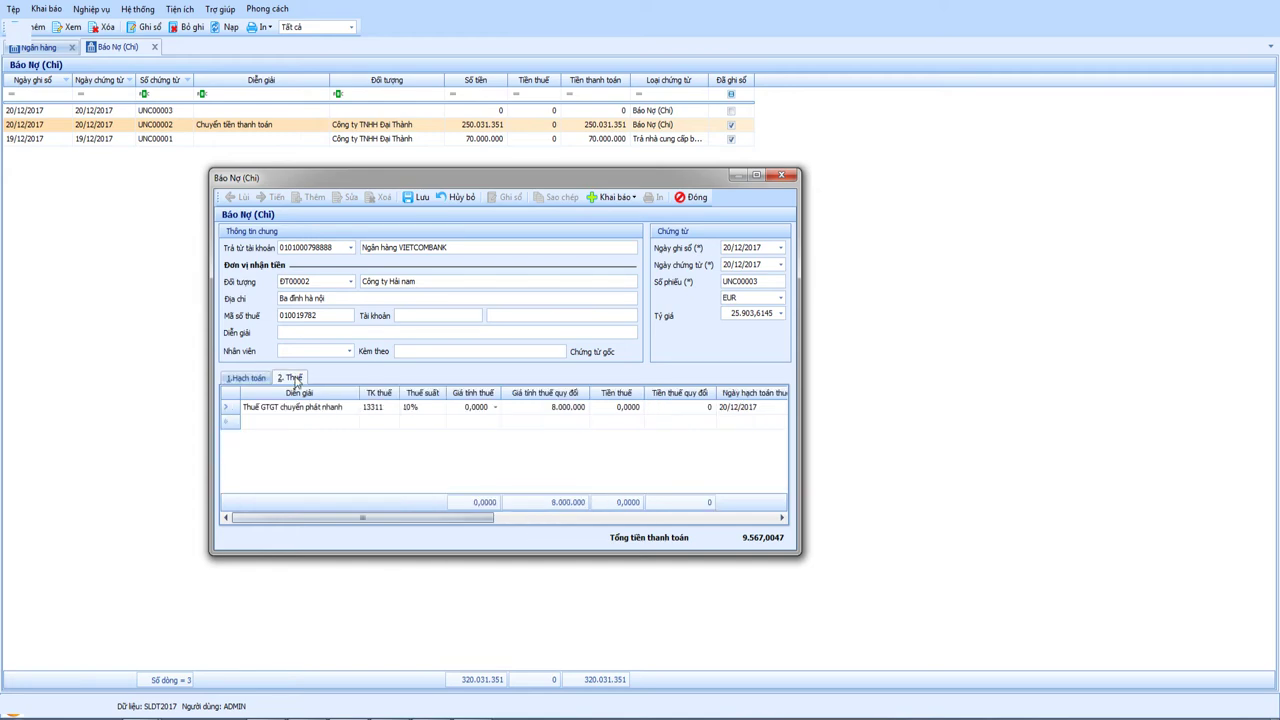
pyautogui.click(453, 411)
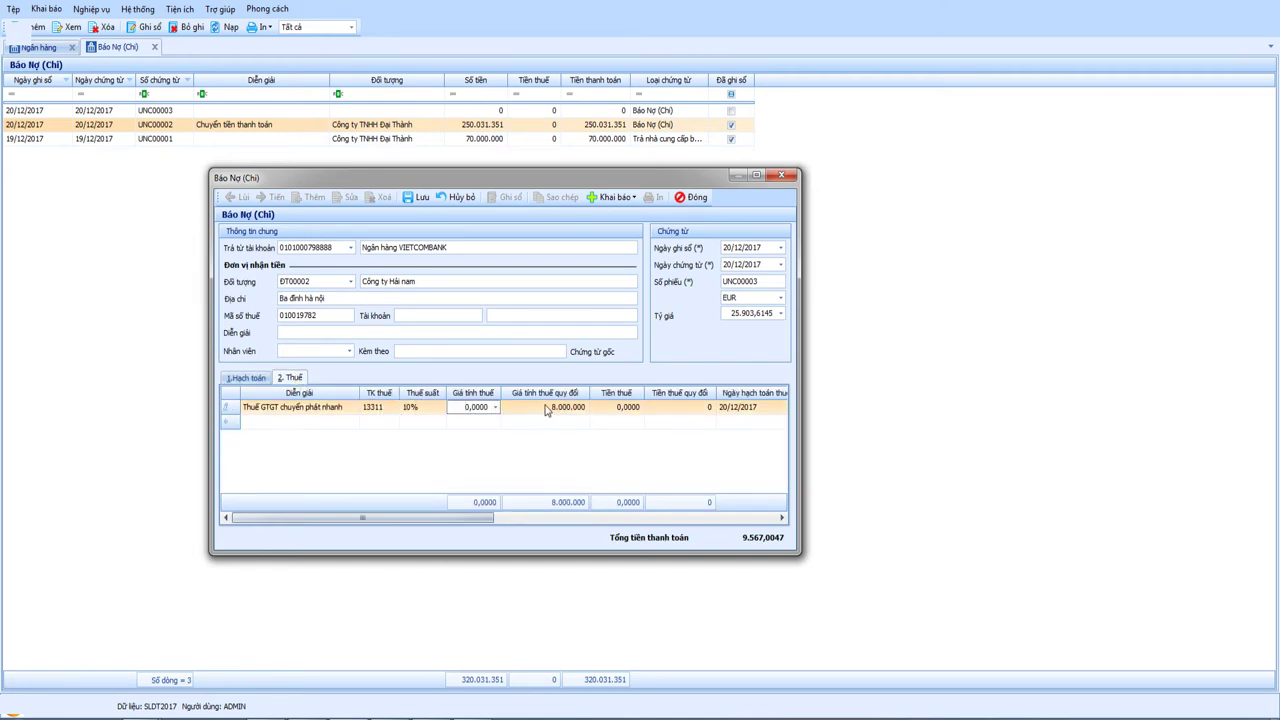
pyautogui.click(250, 378)
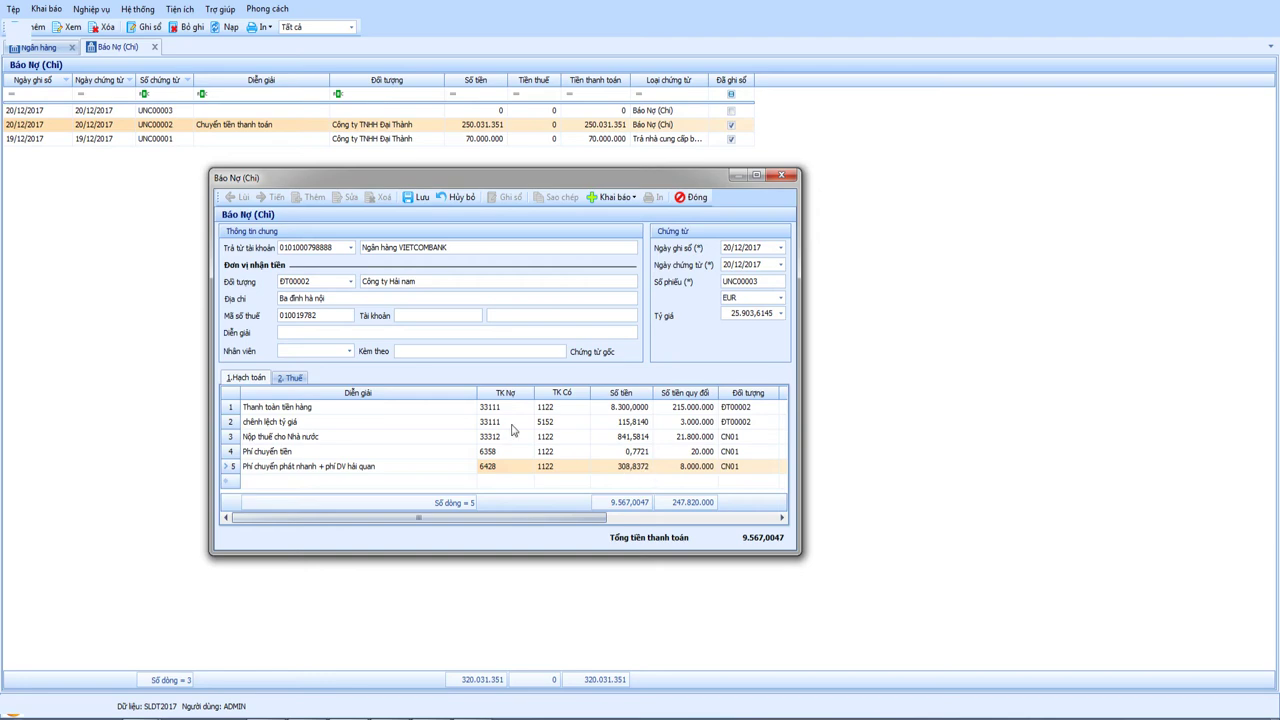
pyautogui.click(292, 378)
pyautogui.click(460, 408)
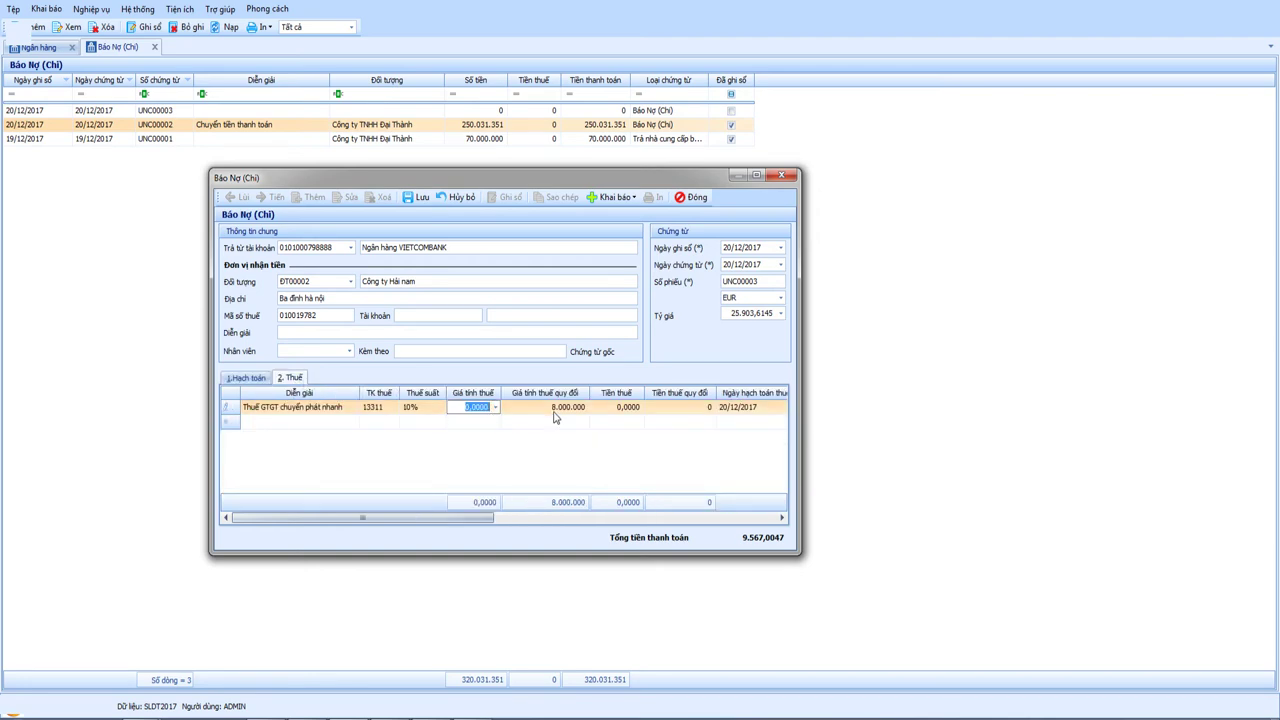
pyautogui.write('308,8372')
# Step: Set the converted tax amount of the courier VAT line to 800.000
pyautogui.click(553, 408)
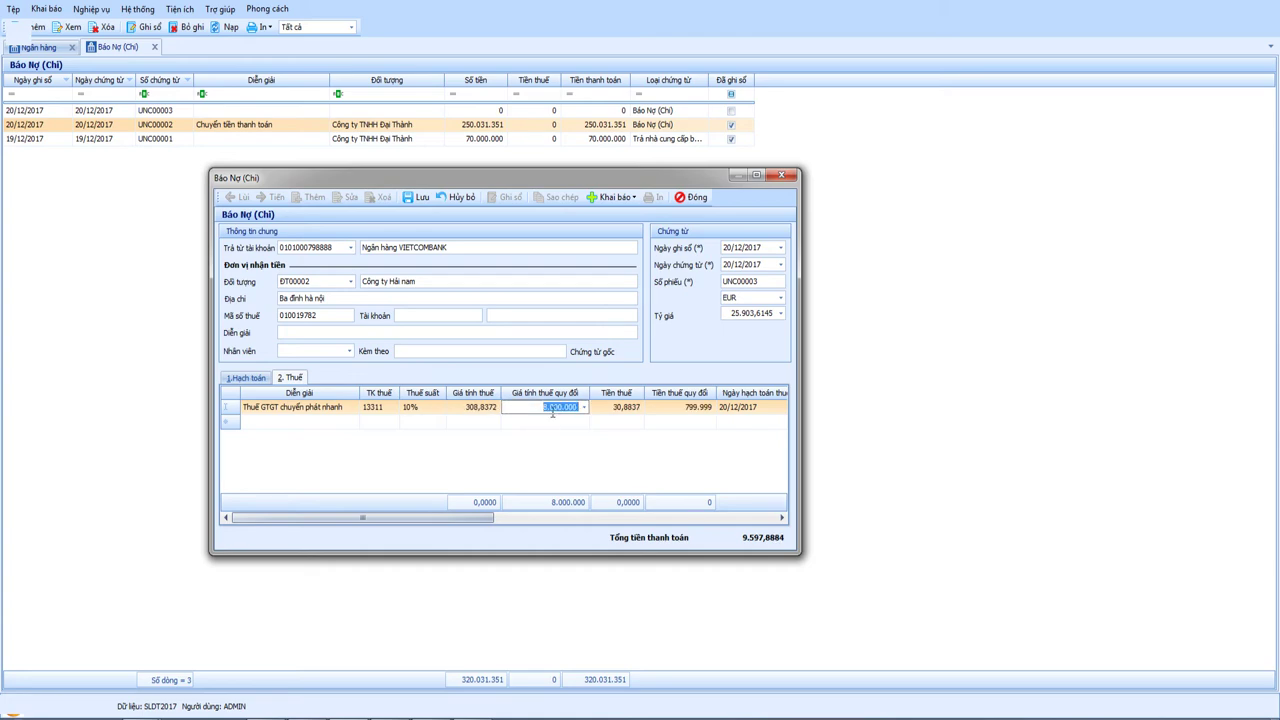
pyautogui.press('Tab')
pyautogui.press('Tab')
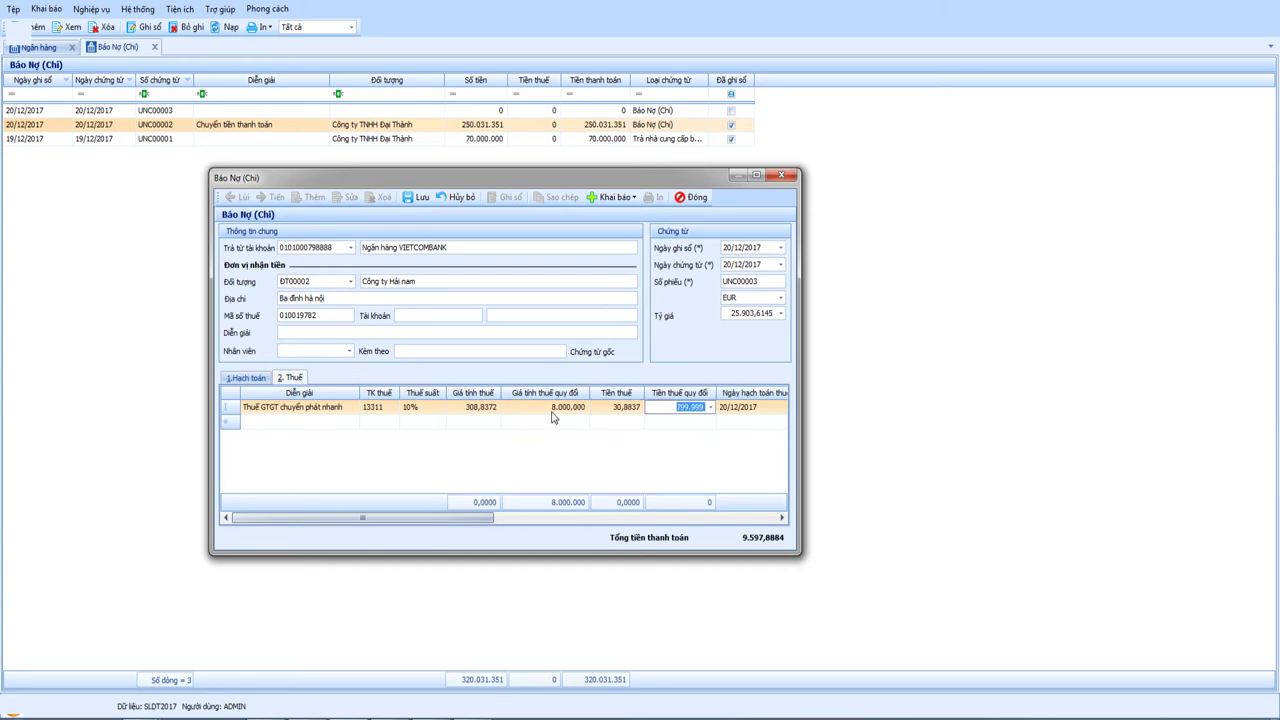
pyautogui.write('800.000')
# Step: Set the tax line's invoice type to Hóa đơn GTGT and its invoice number to 0123546
pyautogui.press('Tab')
pyautogui.press('Tab')
pyautogui.press('Tab')
pyautogui.press('Tab')
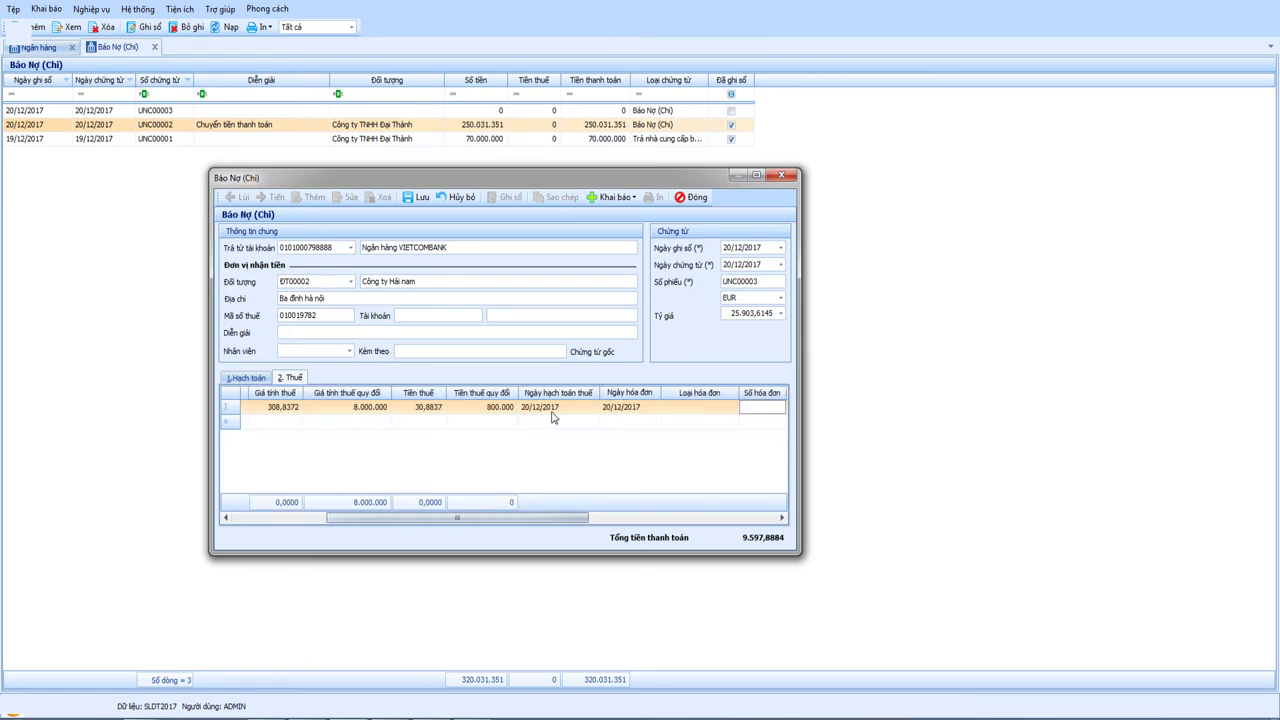
pyautogui.click(668, 409)
pyautogui.click(724, 431)
pyautogui.click(758, 409)
pyautogui.write('0123546')
pyautogui.press('Tab')
# Step: Assign the tax line to goods and services group 1 and return to the accounting lines
pyautogui.click(758, 413)
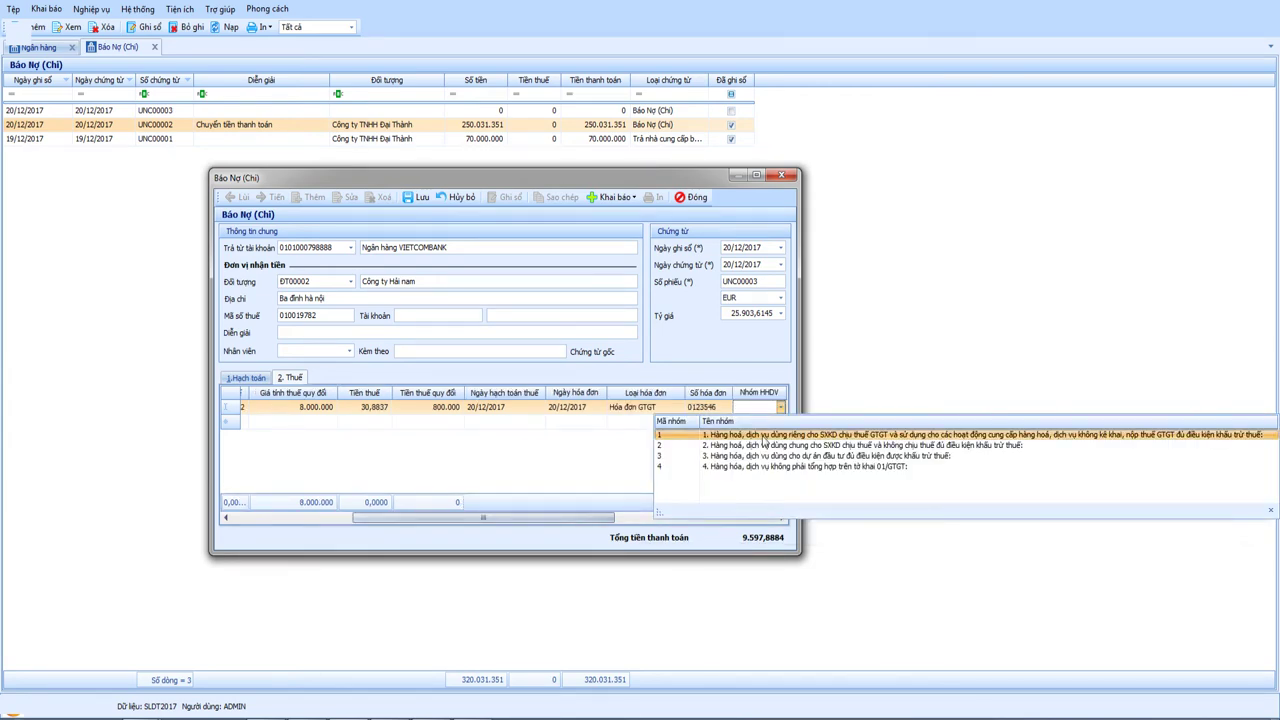
pyautogui.click(720, 423)
pyautogui.moveTo(539, 520); pyautogui.dragTo(391, 534)
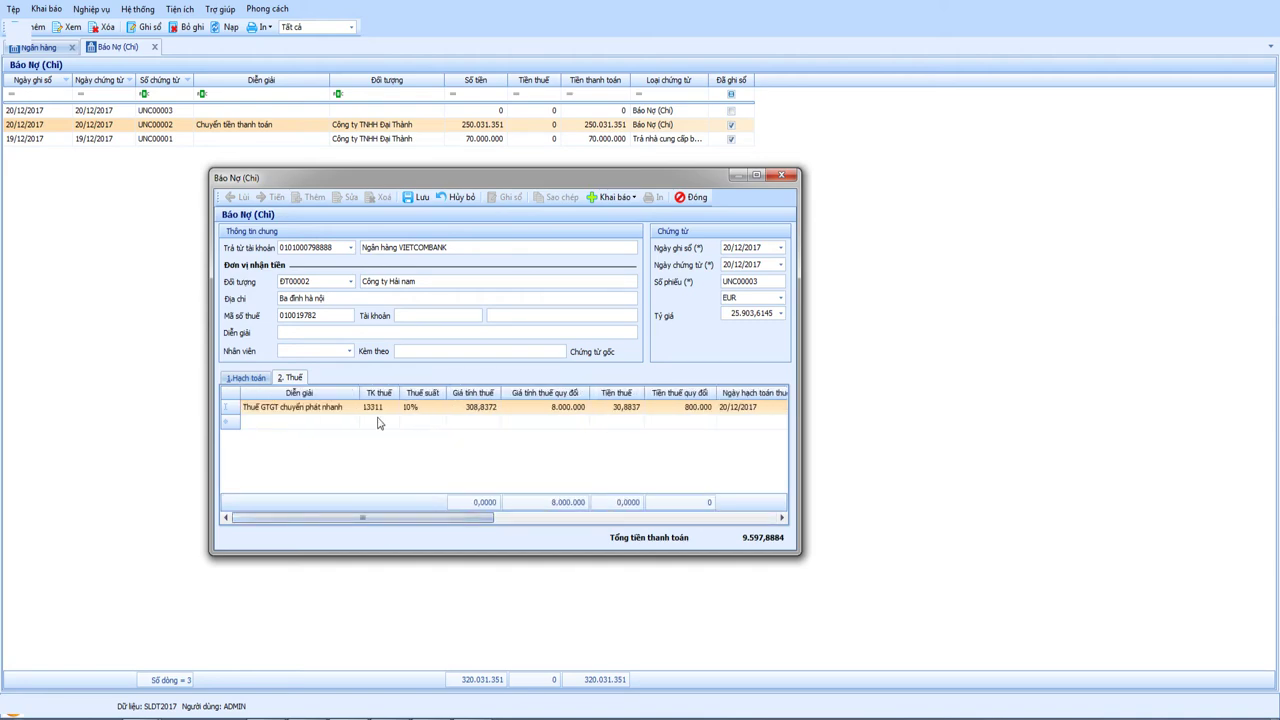
pyautogui.click(248, 378)
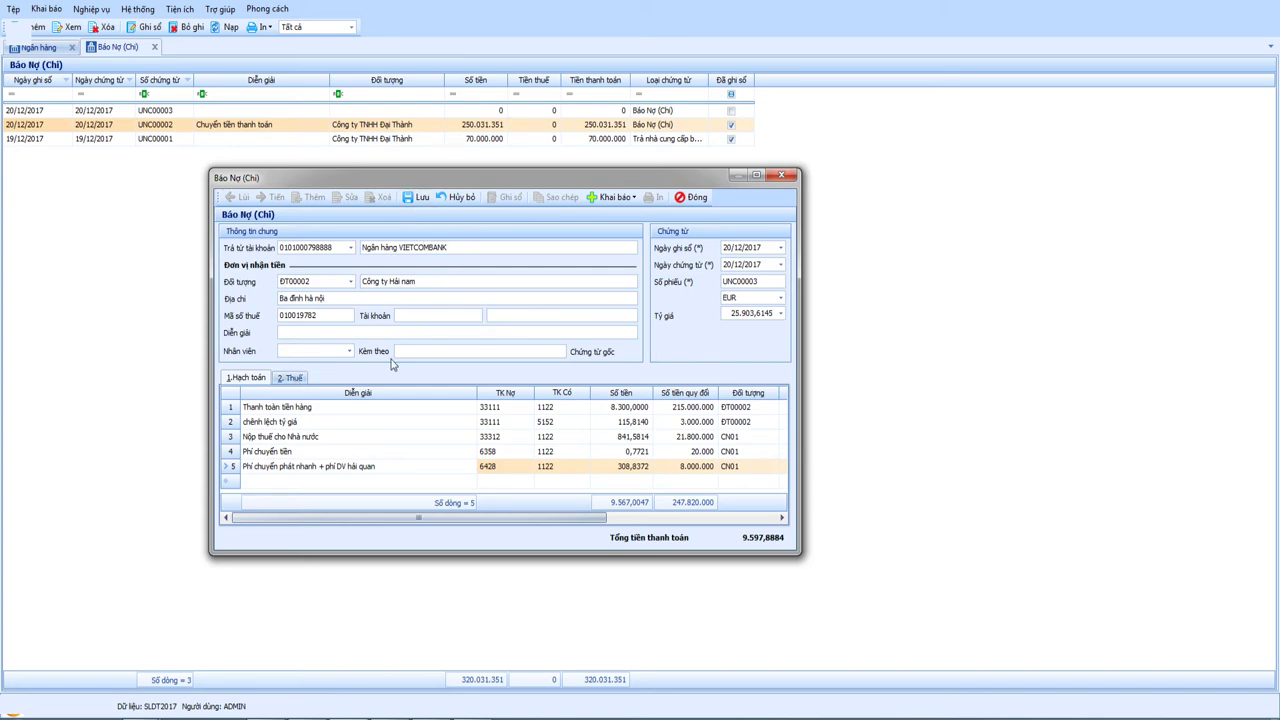
# Step: Save the Báo Nợ (Chi) voucher for Công ty Hải nam with its five accounting lines
pyautogui.moveTo(500, 170); pyautogui.dragTo(665, 172)
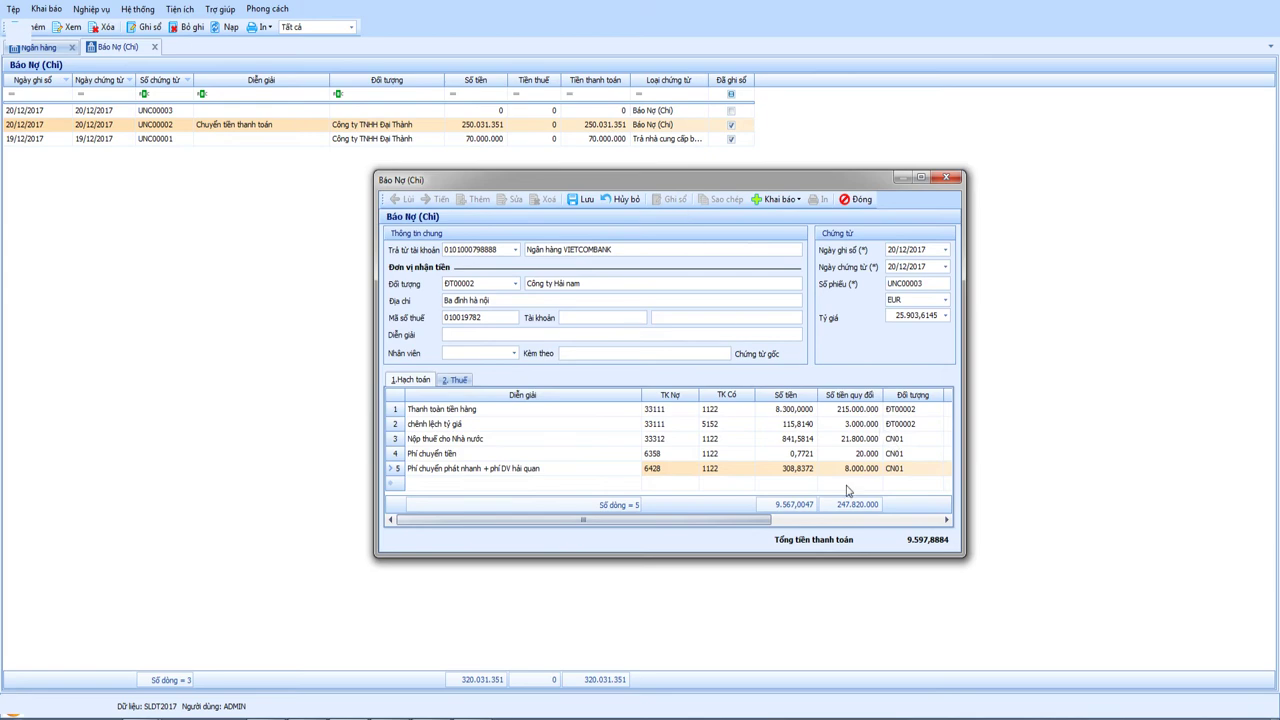
pyautogui.moveTo(617, 524); pyautogui.dragTo(577, 524)
pyautogui.click(580, 198)
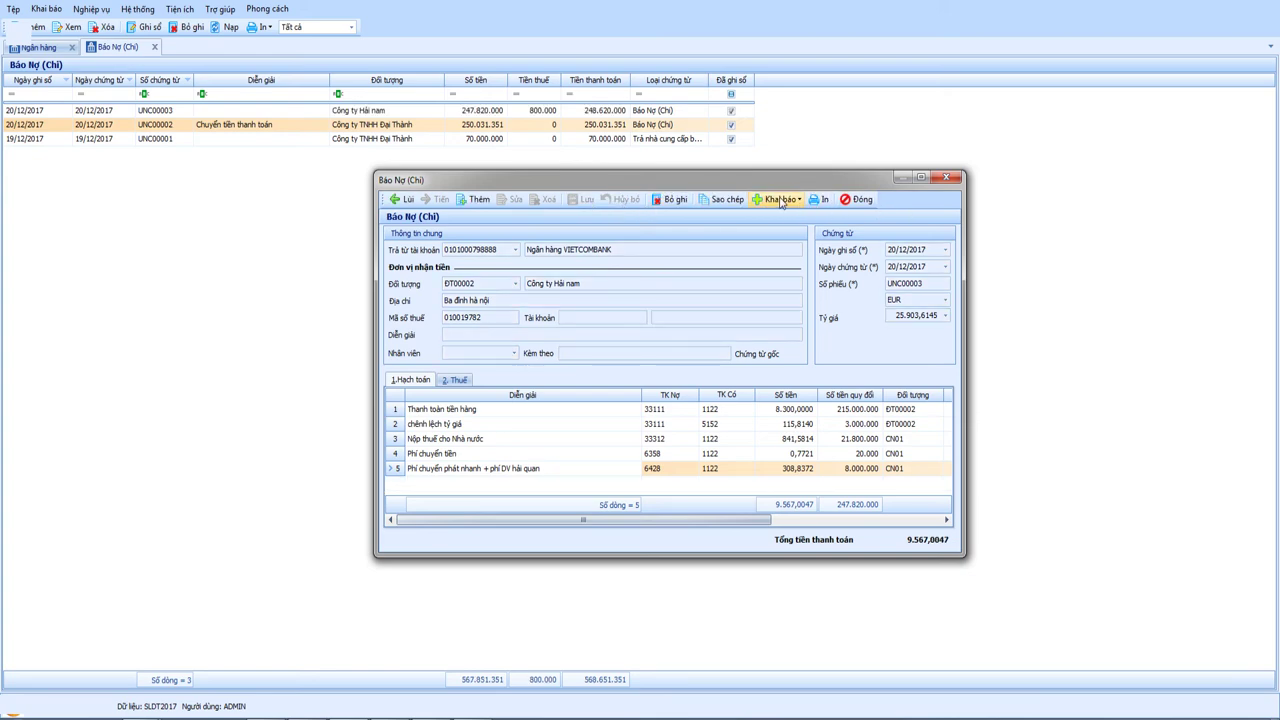
# Step: Preview the voucher's printout with the Uỷ nhiệm chi (VietcomBank) form and close the preview
pyautogui.click(818, 199)
pyautogui.click(578, 401)
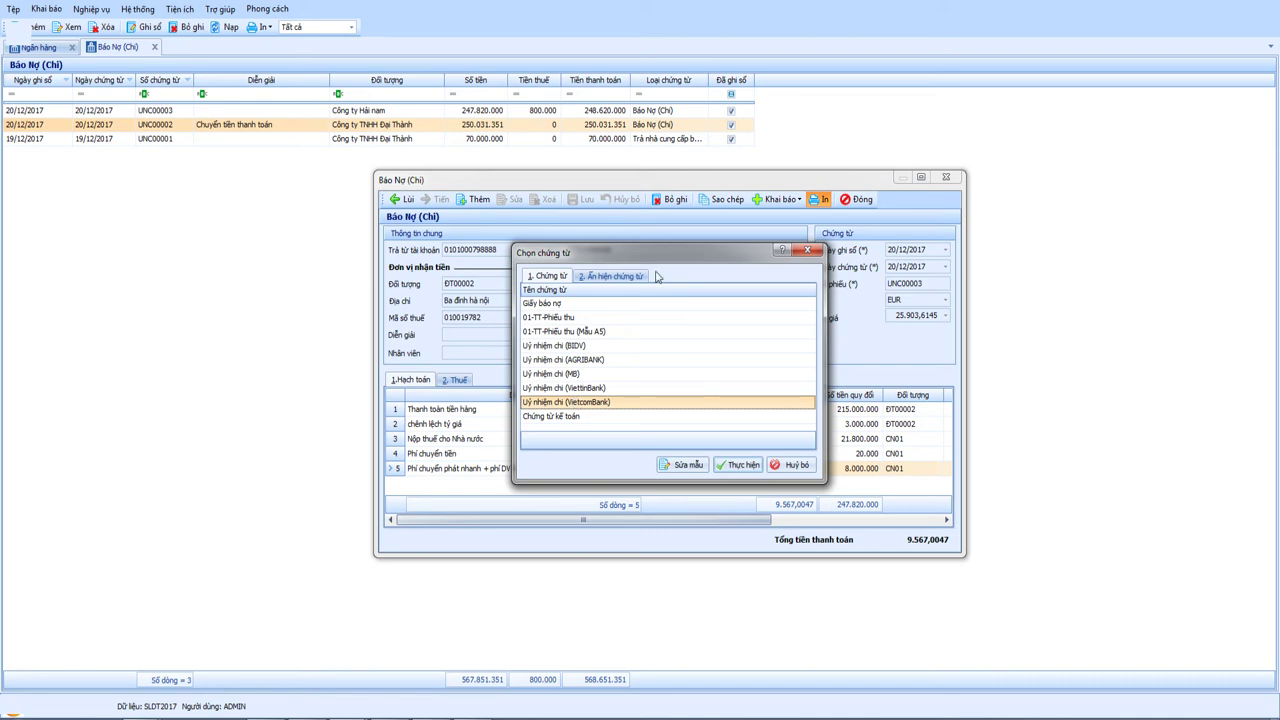
pyautogui.moveTo(659, 258); pyautogui.dragTo(468, 183)
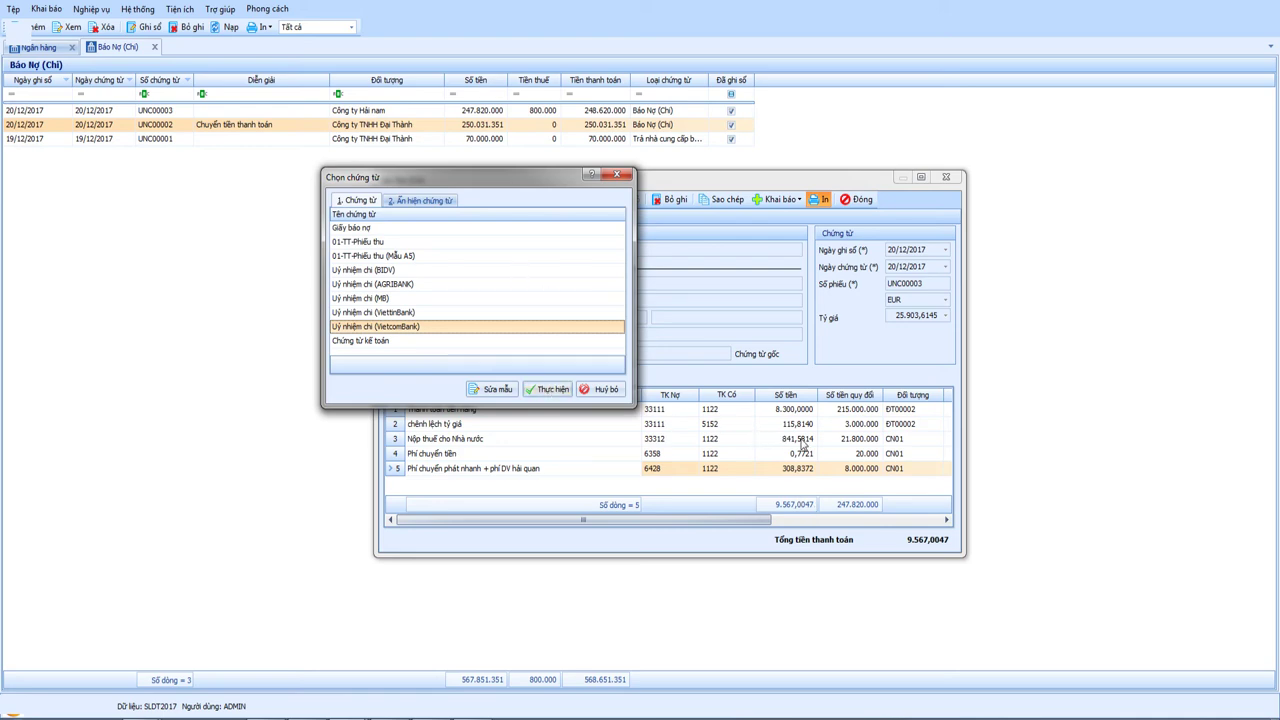
pyautogui.click(545, 390)
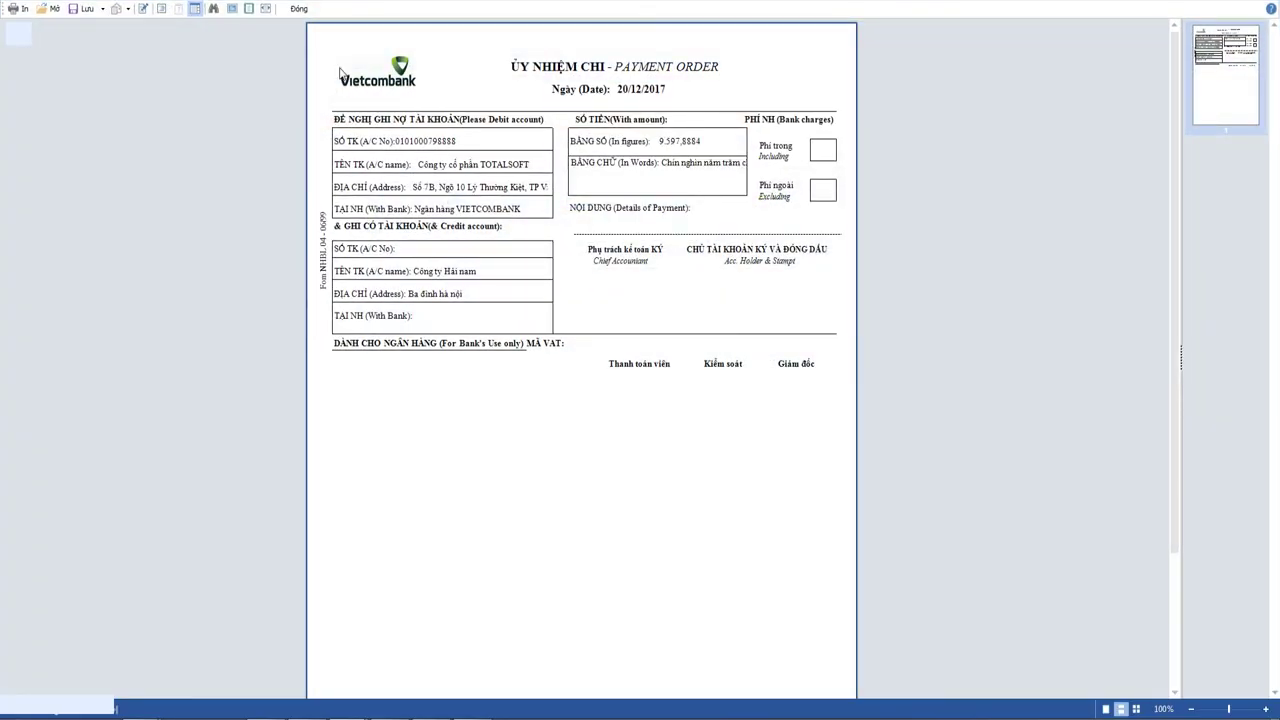
pyautogui.click(298, 8)
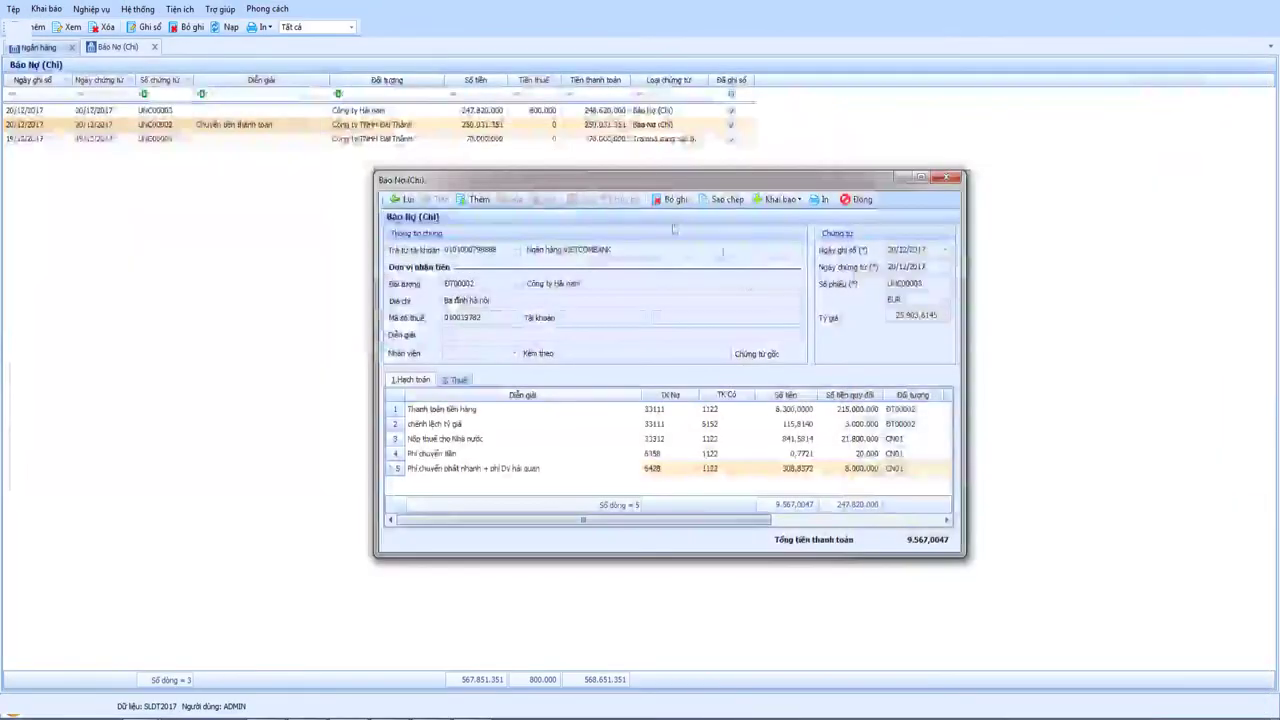
# Step: Review the exchange difference line's description, credit account, EUR amount and converted amount
pyautogui.click(793, 472)
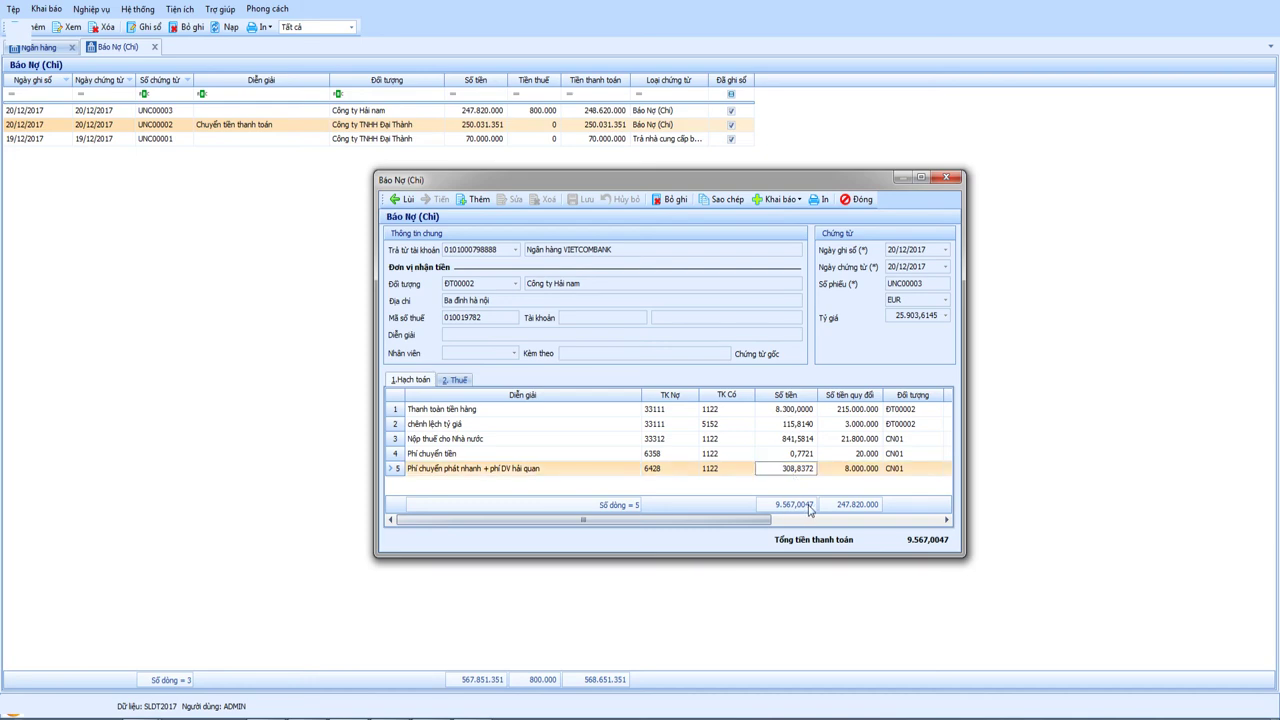
pyautogui.click(787, 424)
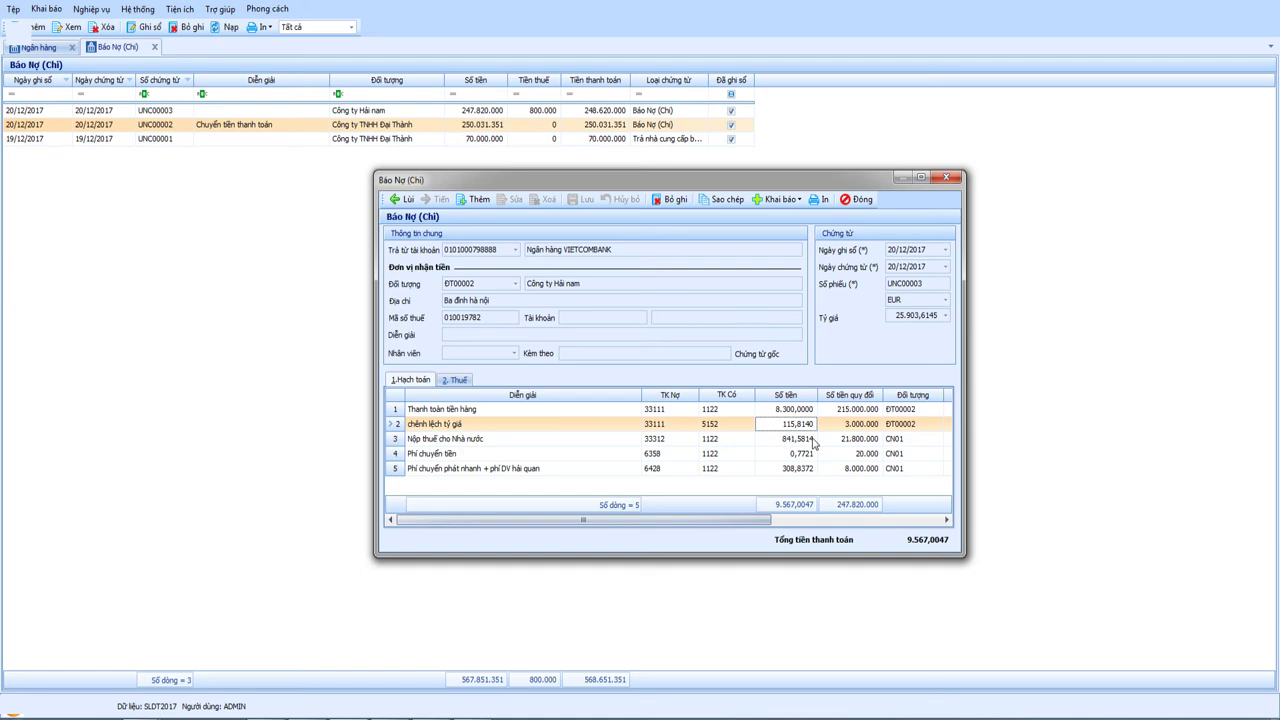
pyautogui.click(457, 429)
pyautogui.click(849, 430)
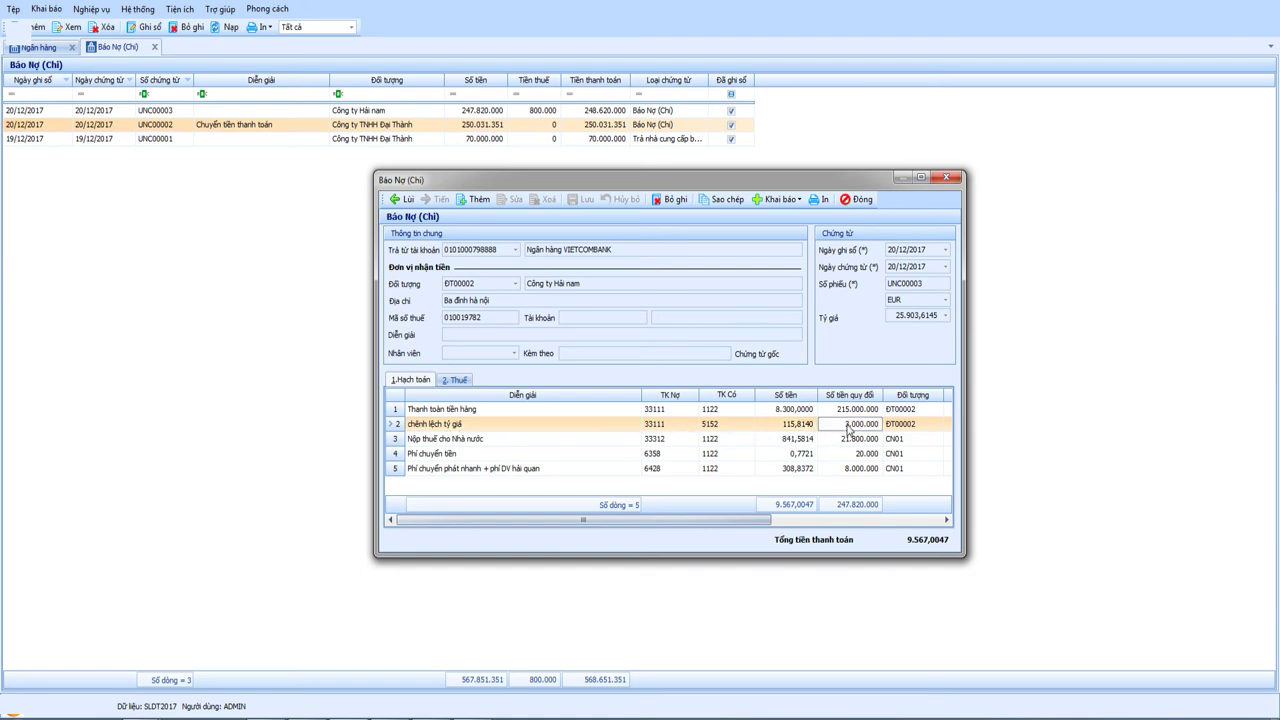
pyautogui.click(532, 429)
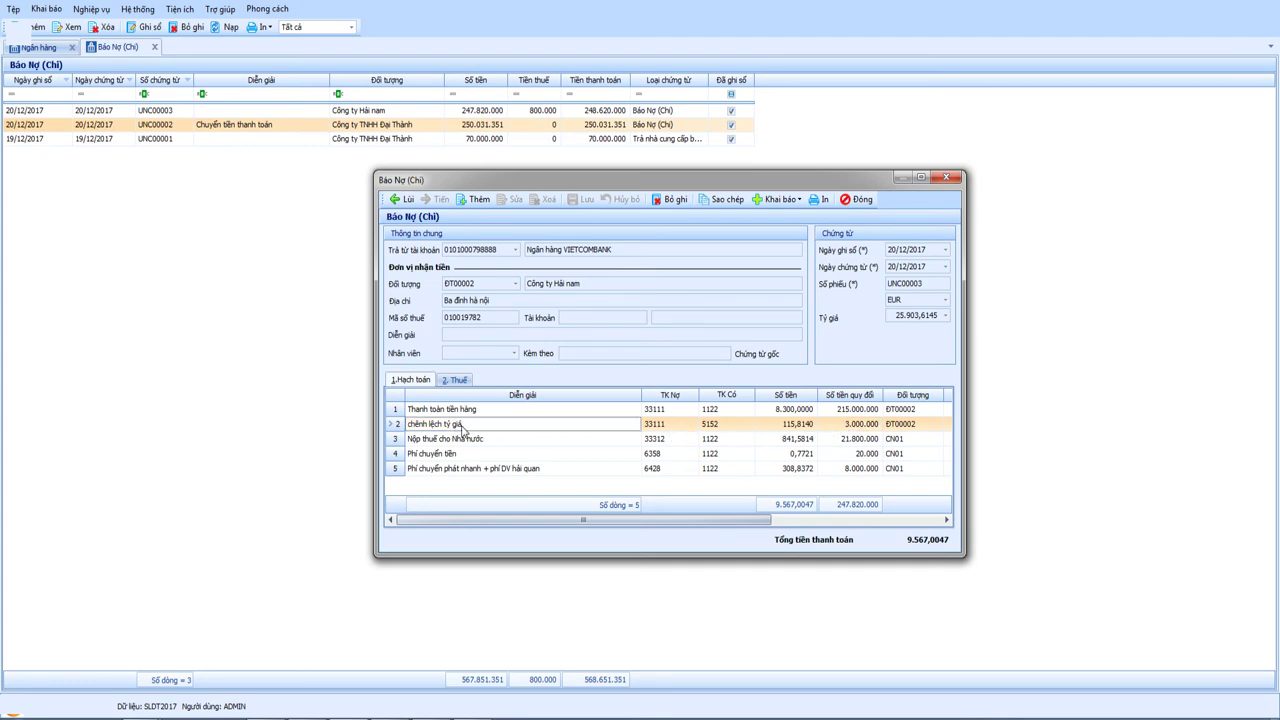
pyautogui.moveTo(657, 187); pyautogui.dragTo(653, 177)
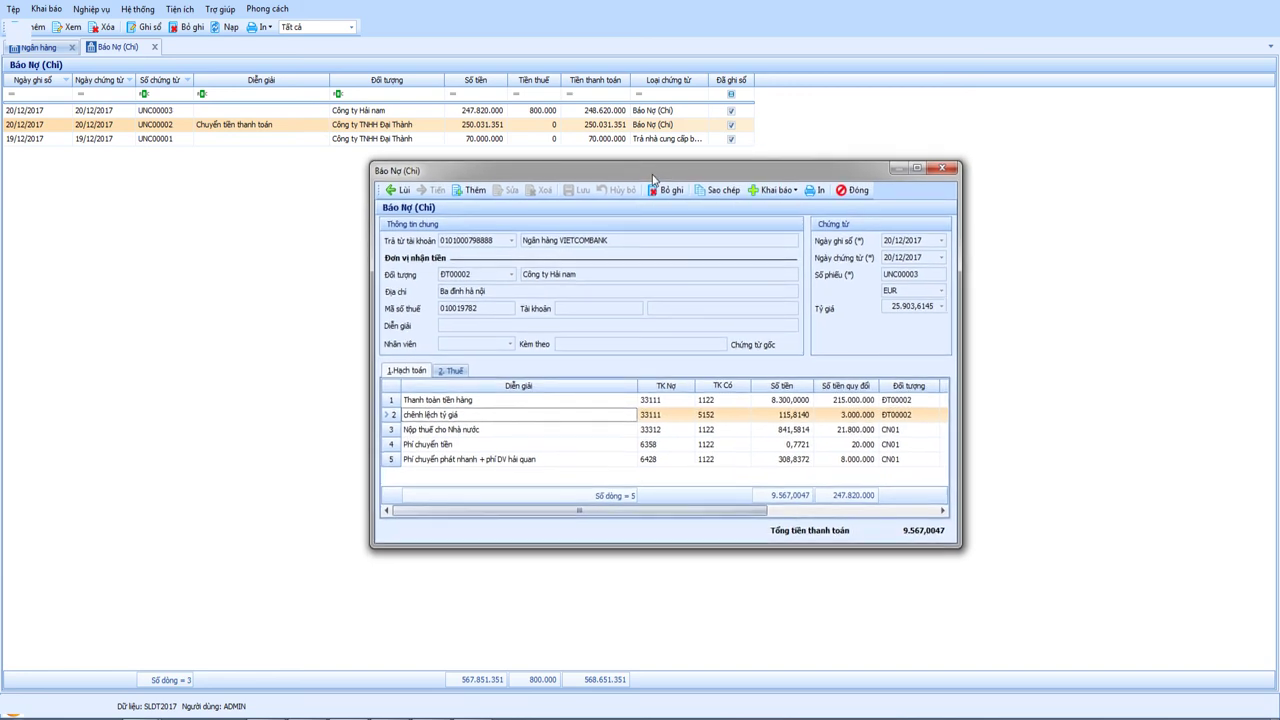
pyautogui.click(722, 414)
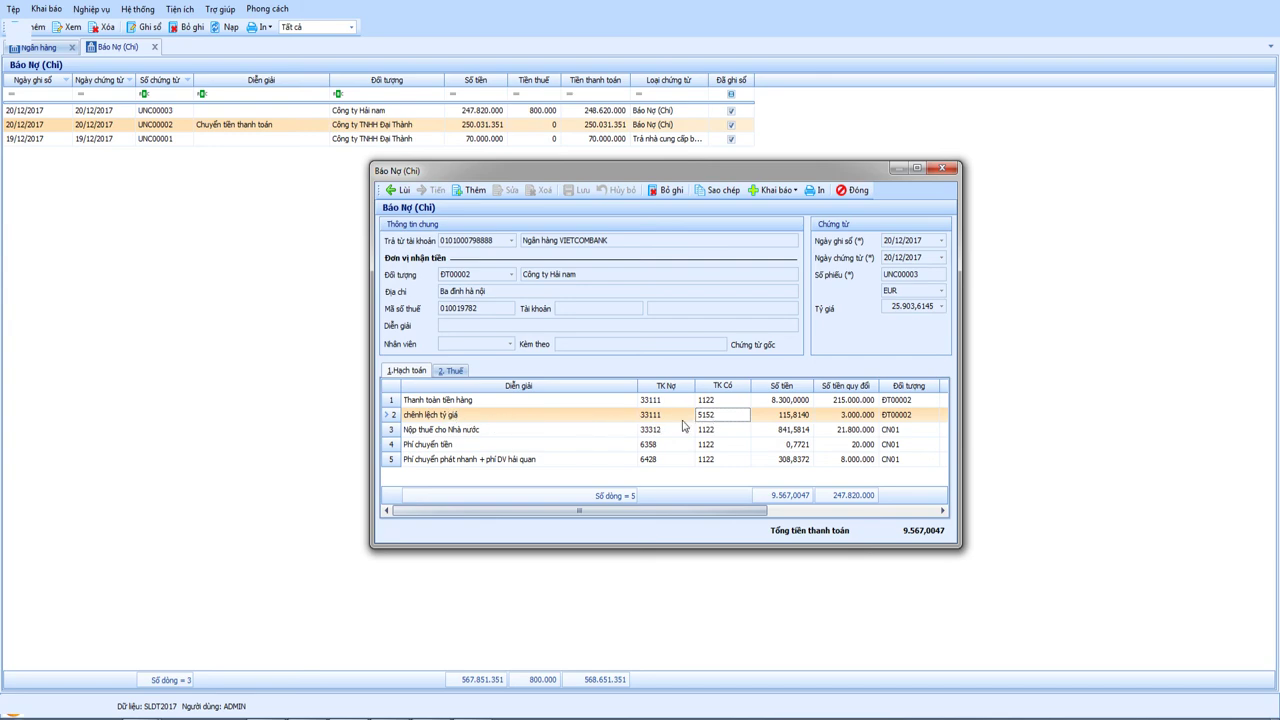
# Step: Close the payment voucher, the Báo Nợ (Chi) list and the bank module to return to the main screen
pyautogui.click(854, 190)
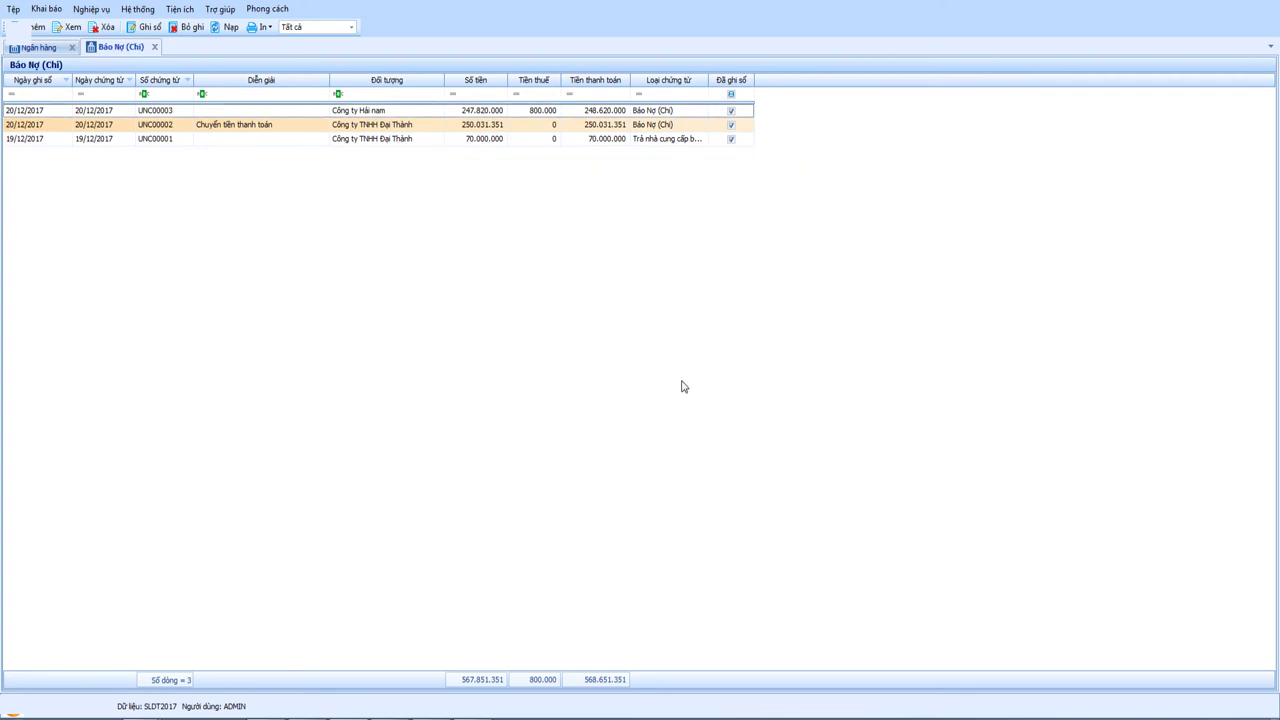
pyautogui.click(156, 48)
pyautogui.click(71, 29)
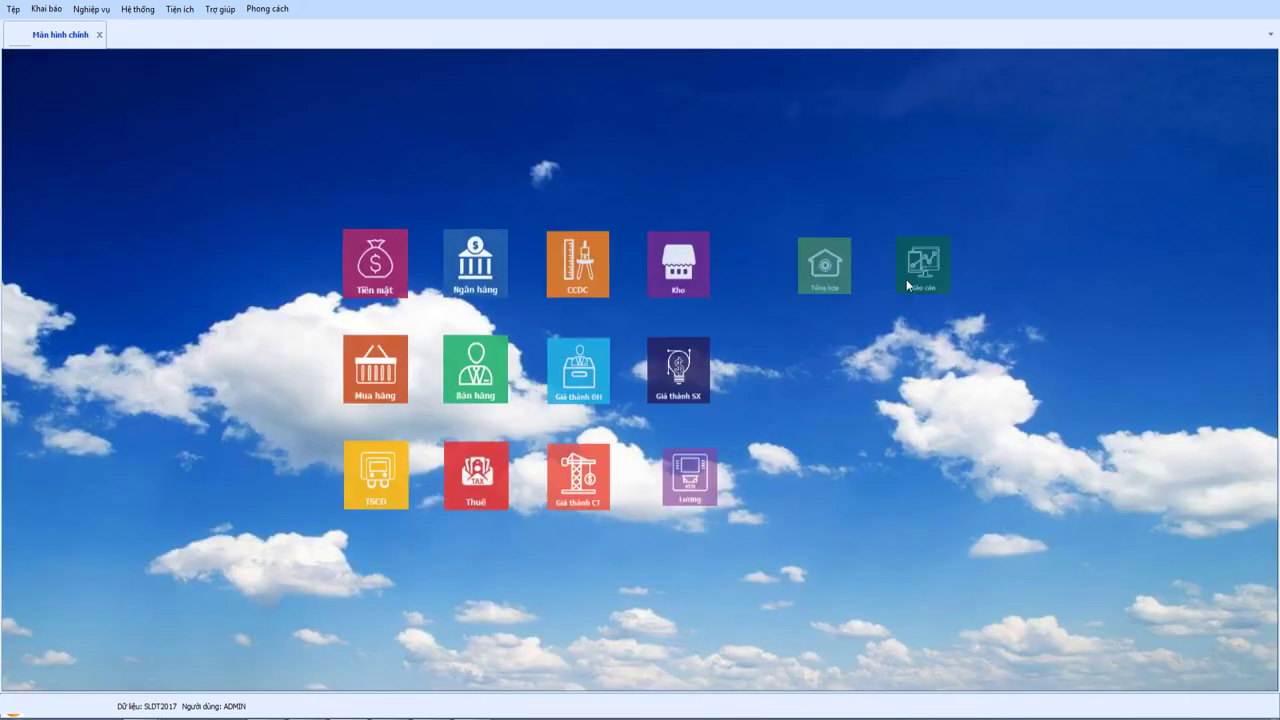
# Step: Create a general voucher (Chứng từ chung) in Tổng hợp with the description "Hạch toán chênh leehcj tỷ giá thành toán"
pyautogui.click(808, 264)
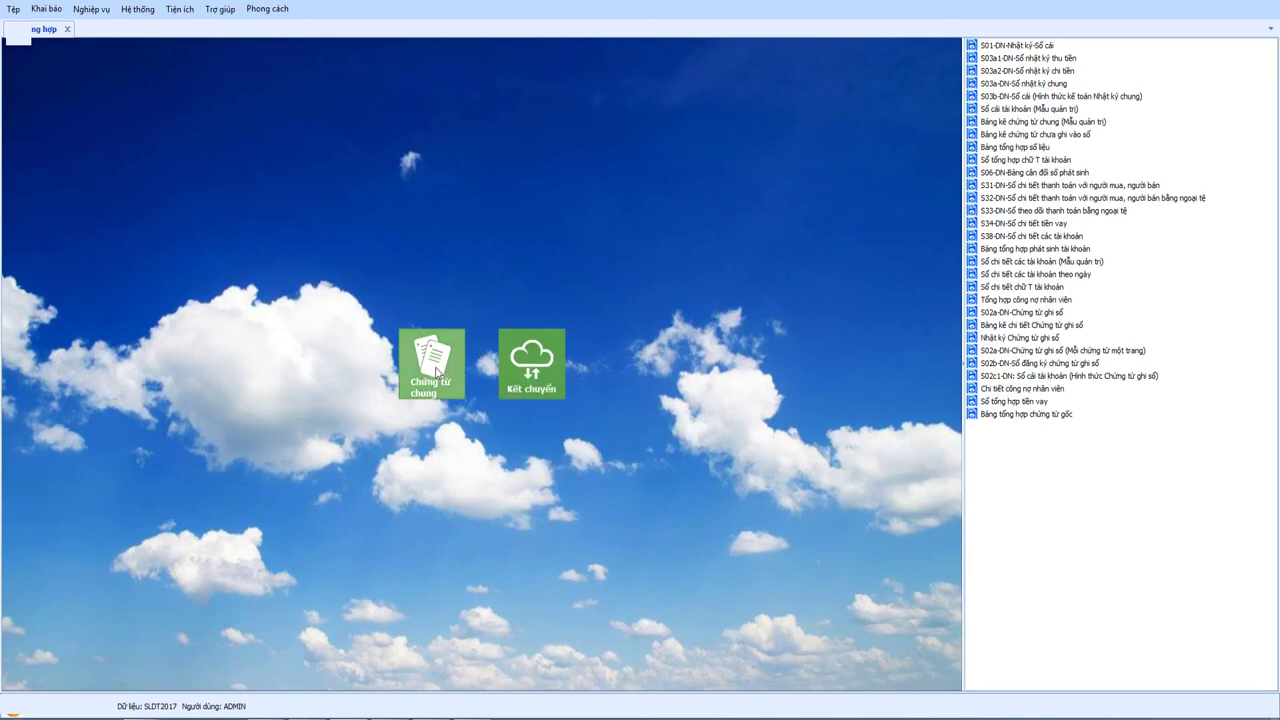
pyautogui.click(435, 362)
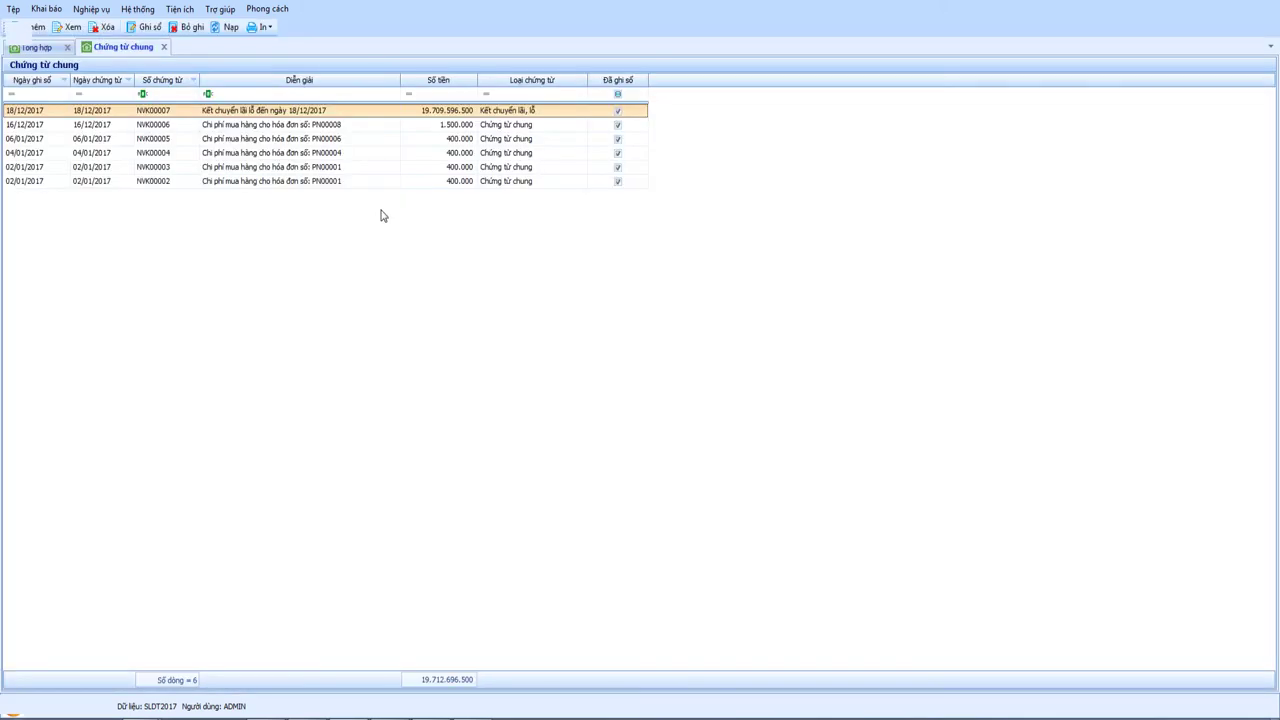
pyautogui.rightClick(381, 213)
pyautogui.click(412, 219)
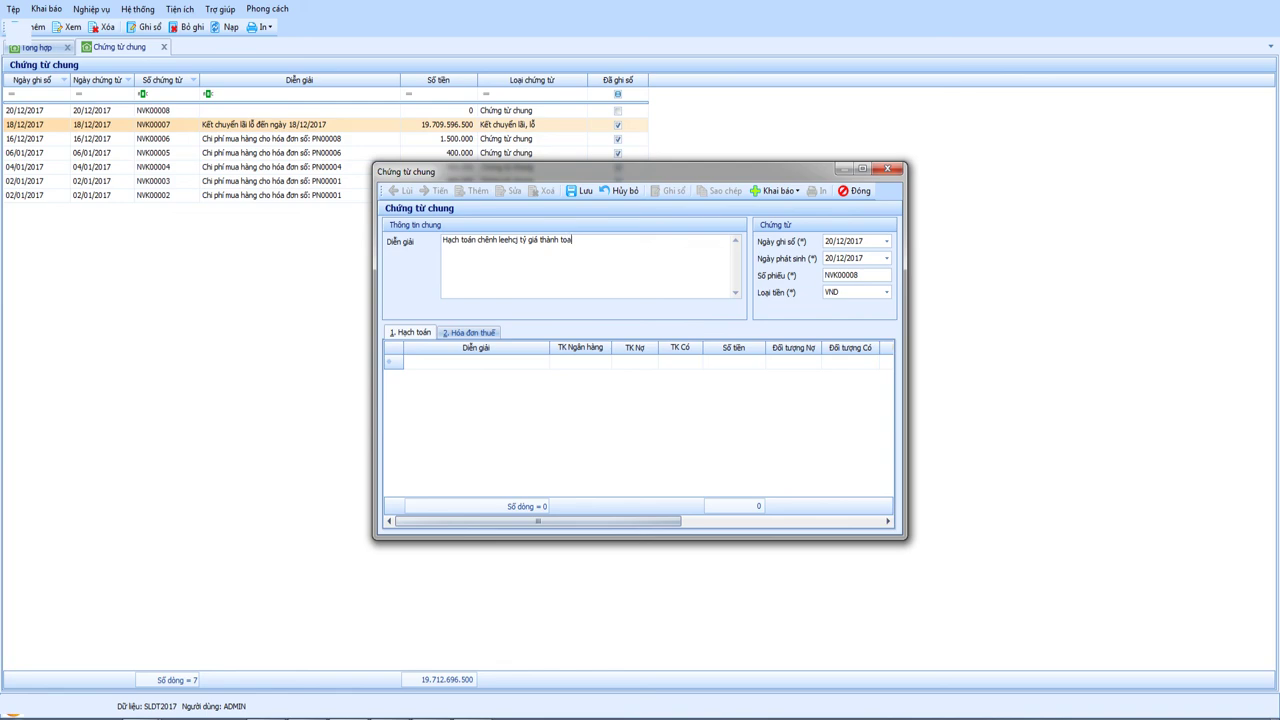
pyautogui.press('Tab')
pyautogui.press('Tab')
pyautogui.press('Tab')
pyautogui.press('Tab')
# Step: Add an accounting line with the voucher's description and assign the Ngân hàng VIETCOMBANK account to it
pyautogui.click(459, 362)
pyautogui.click(606, 362)
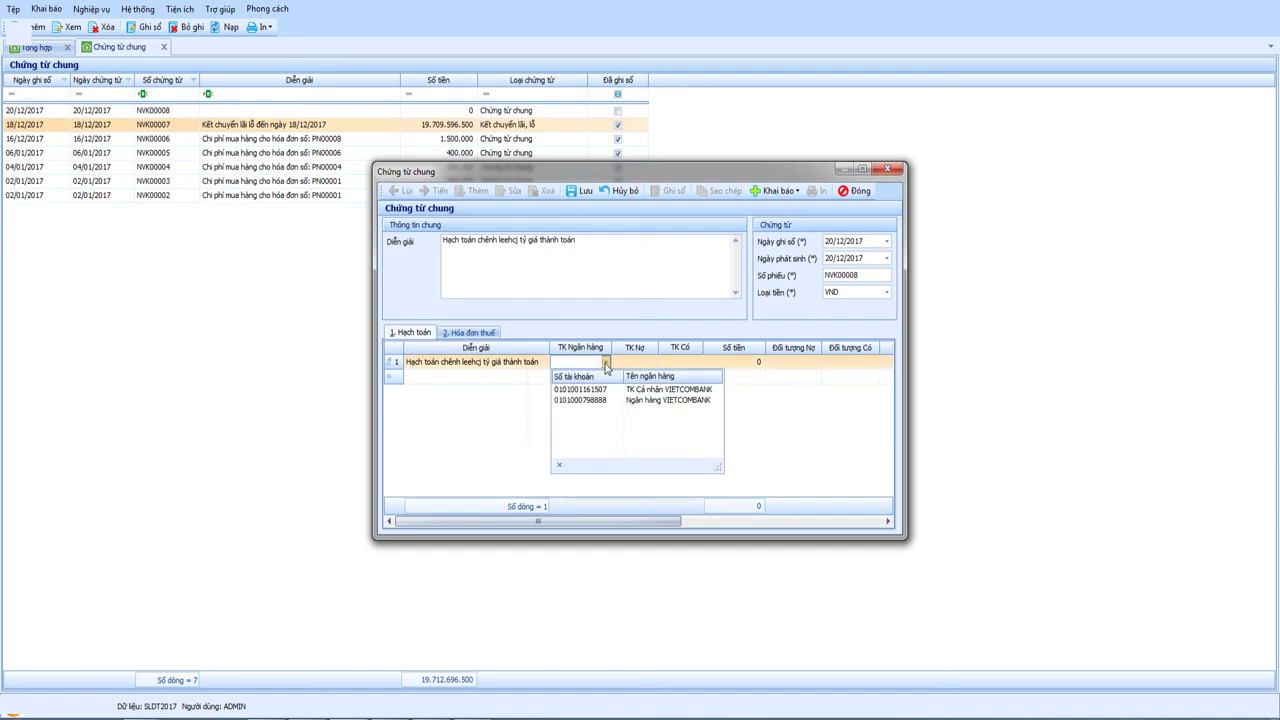
pyautogui.click(630, 406)
pyautogui.press('Tab')
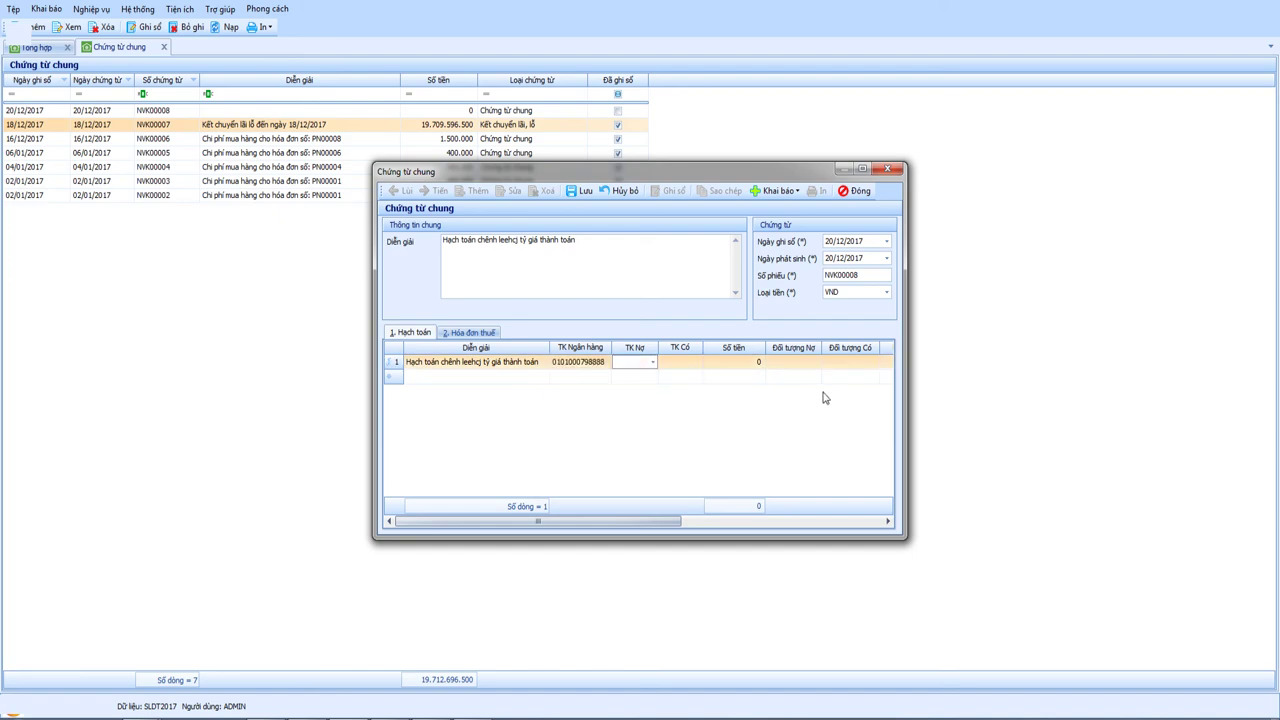
# Step: Set the line's debit account to 33111, credit account to 5152 and amount to 3.000.000
pyautogui.write('33111')
pyautogui.press('Return')
pyautogui.press('Tab')
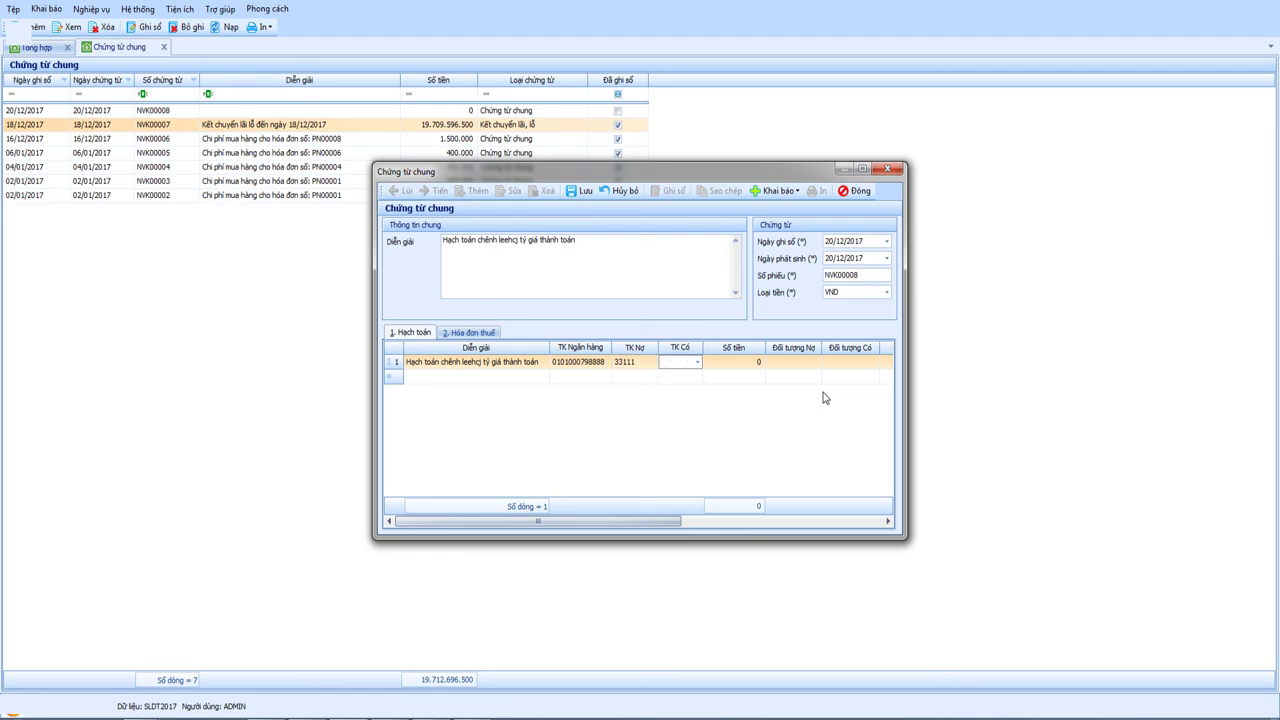
pyautogui.write('5152')
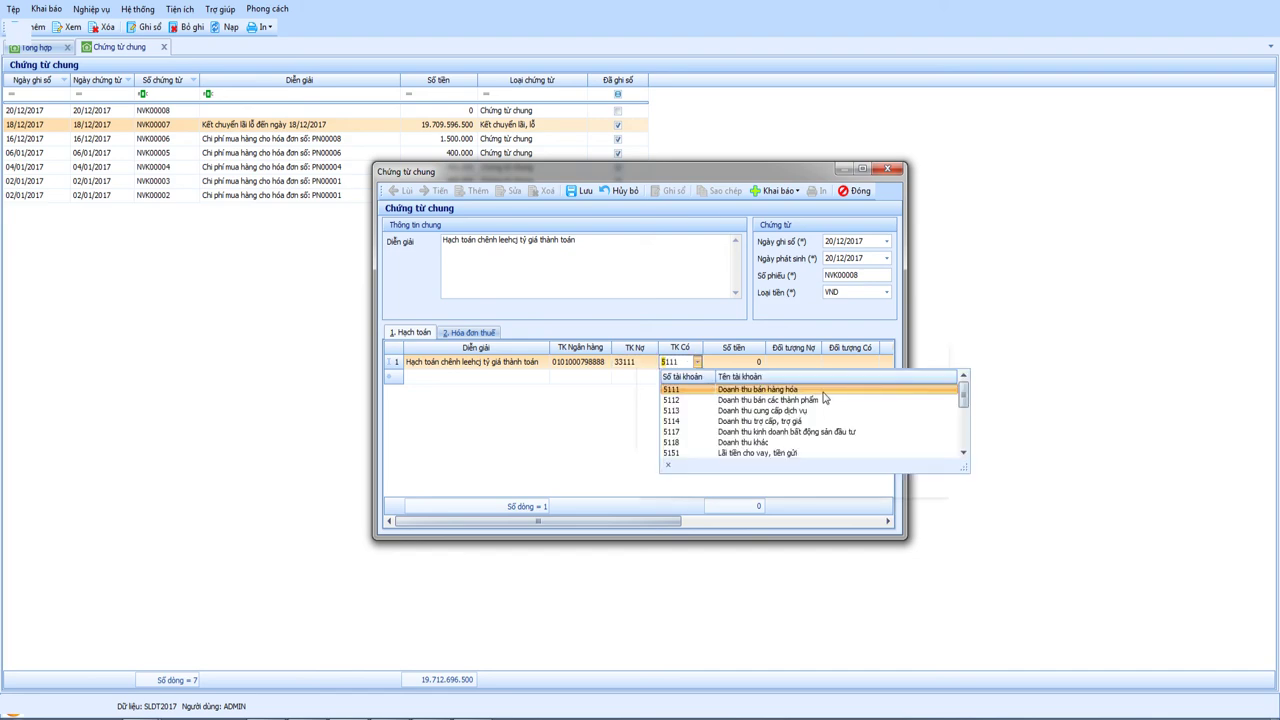
pyautogui.press('Return')
pyautogui.press('Tab')
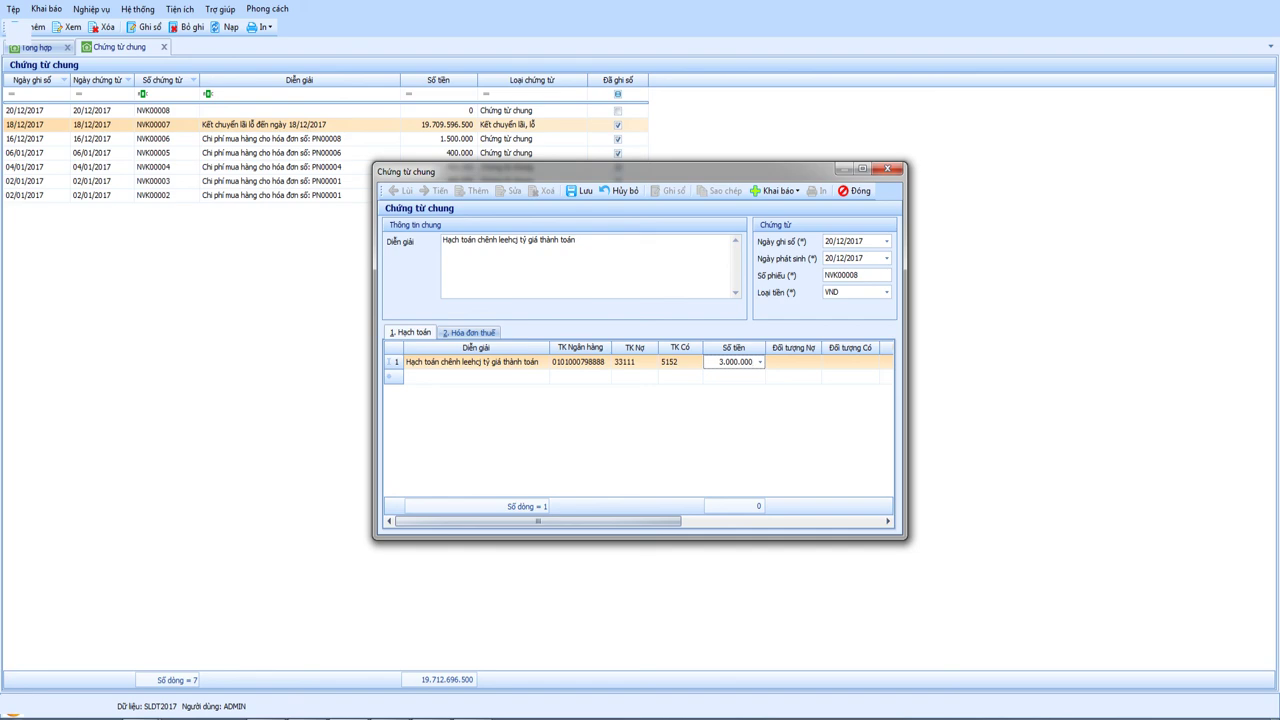
pyautogui.press('Tab')
# Step: Assign Công ty Hải nam (ĐT00002) as the debit and credit object of the line
pyautogui.click(816, 362)
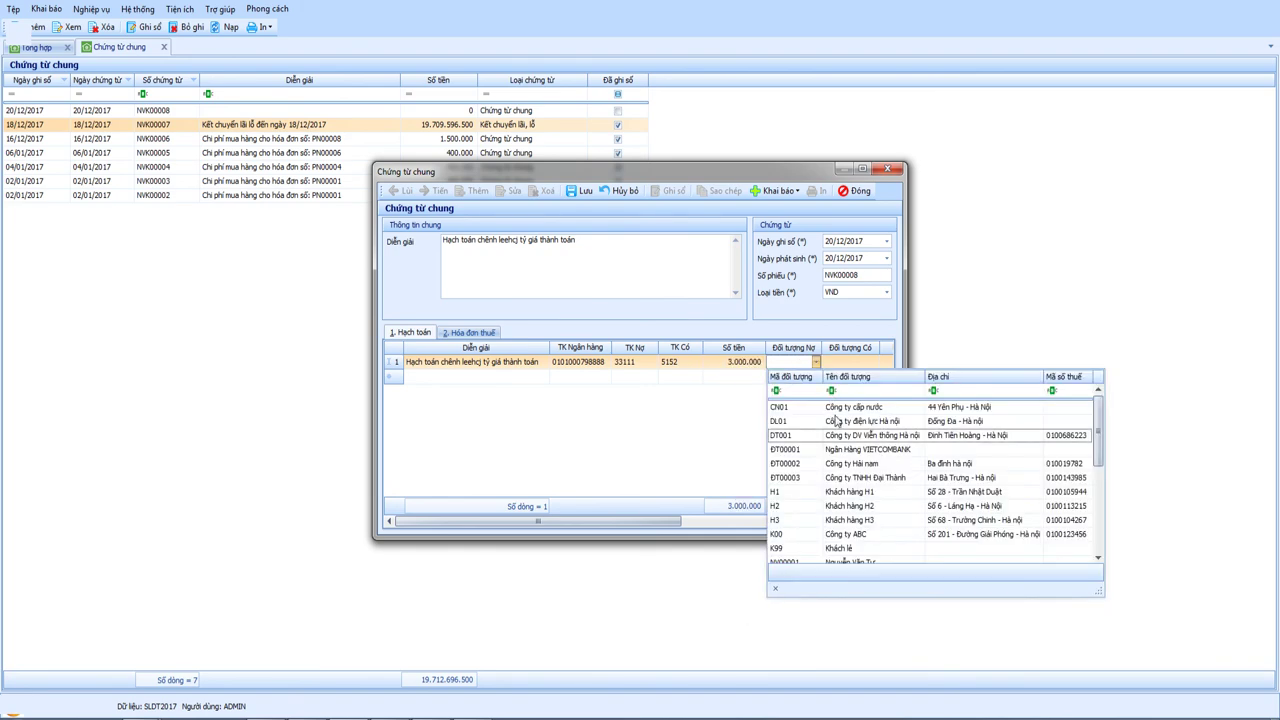
pyautogui.click(842, 463)
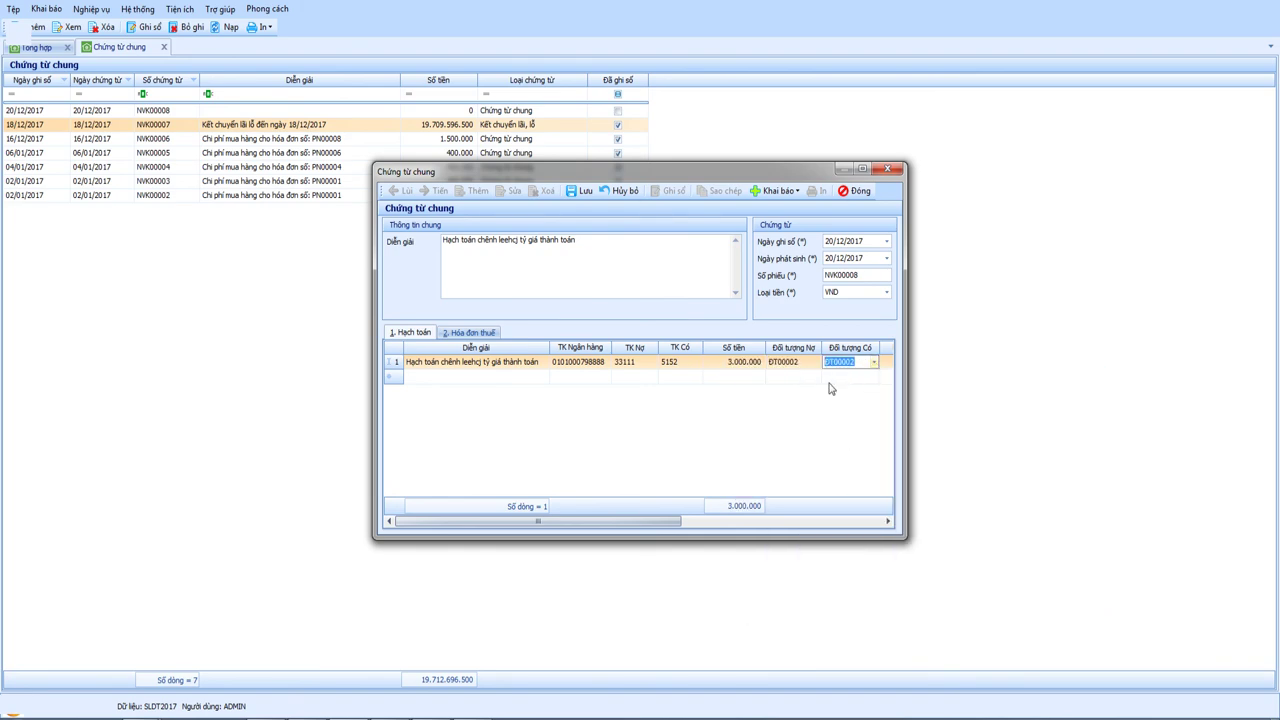
pyautogui.moveTo(629, 521); pyautogui.dragTo(580, 534)
# Step: Check the line's amount and description, and close the general voucher without saving it
pyautogui.click(727, 362)
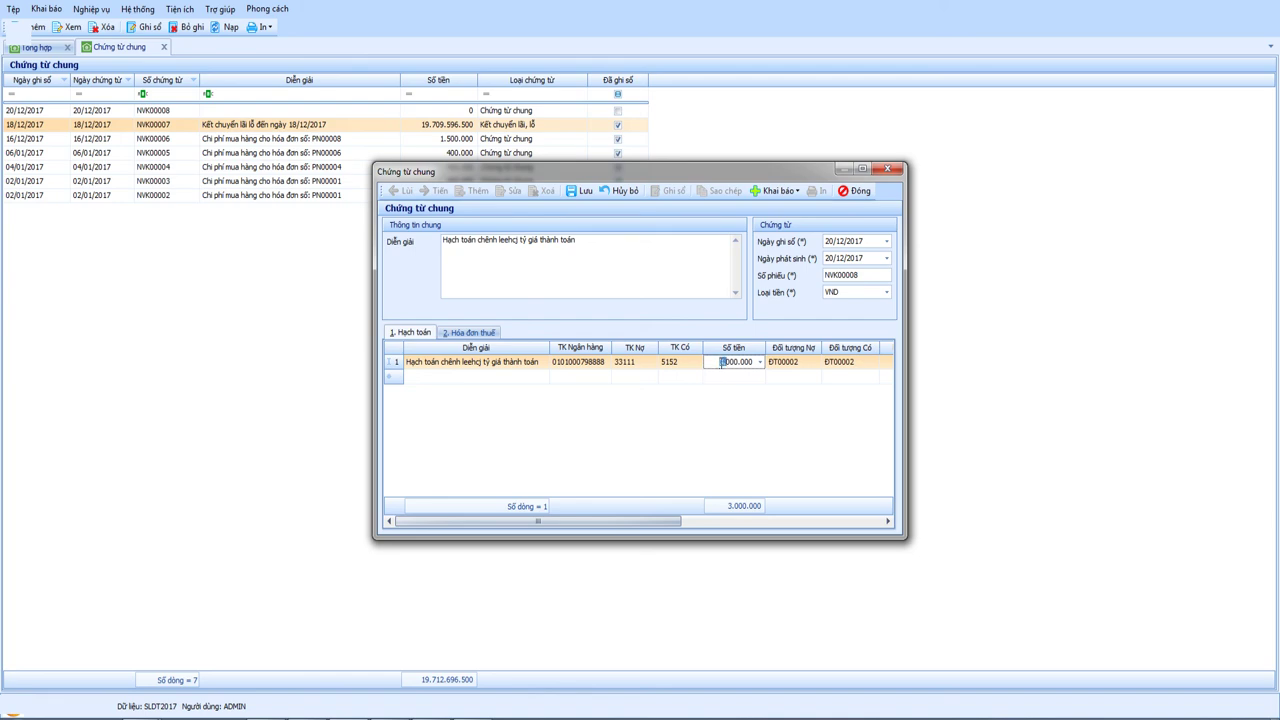
pyautogui.click(504, 372)
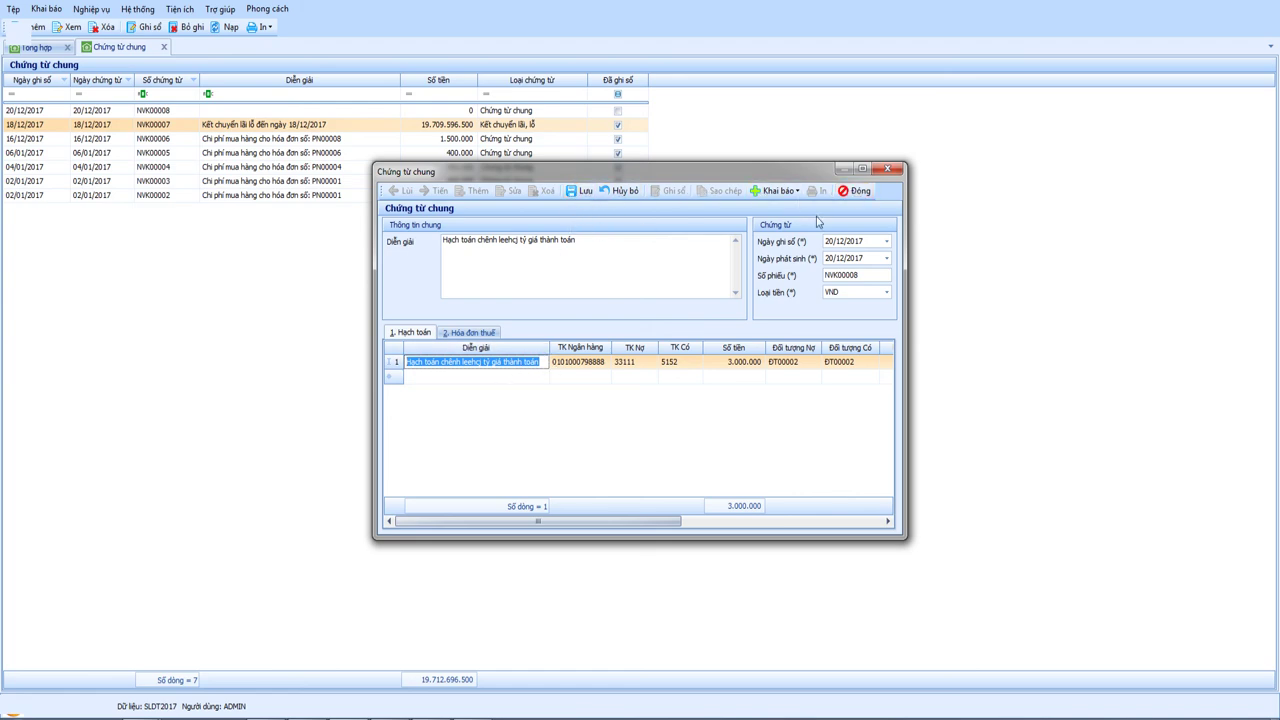
pyautogui.click(855, 190)
pyautogui.press('Return')
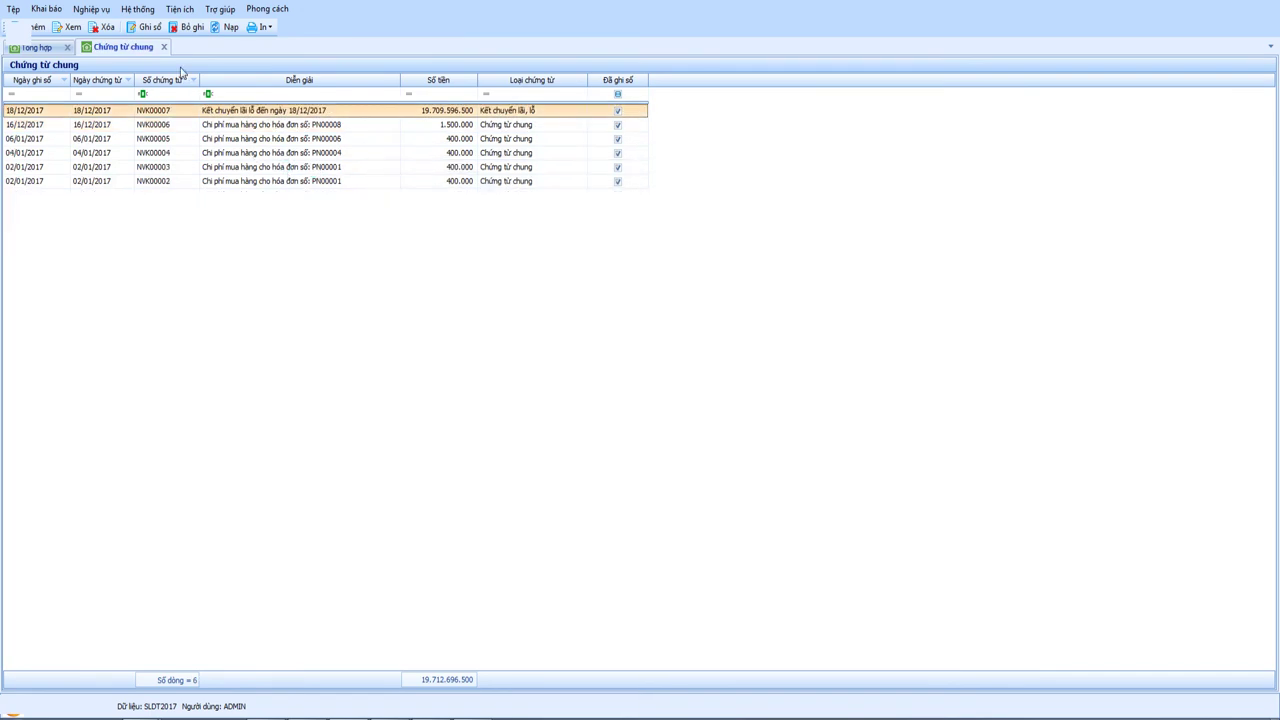
# Step: Leave the general vouchers and open the Báo Nợ (Chi) list in the Ngân hàng module
pyautogui.click(164, 47)
pyautogui.click(68, 30)
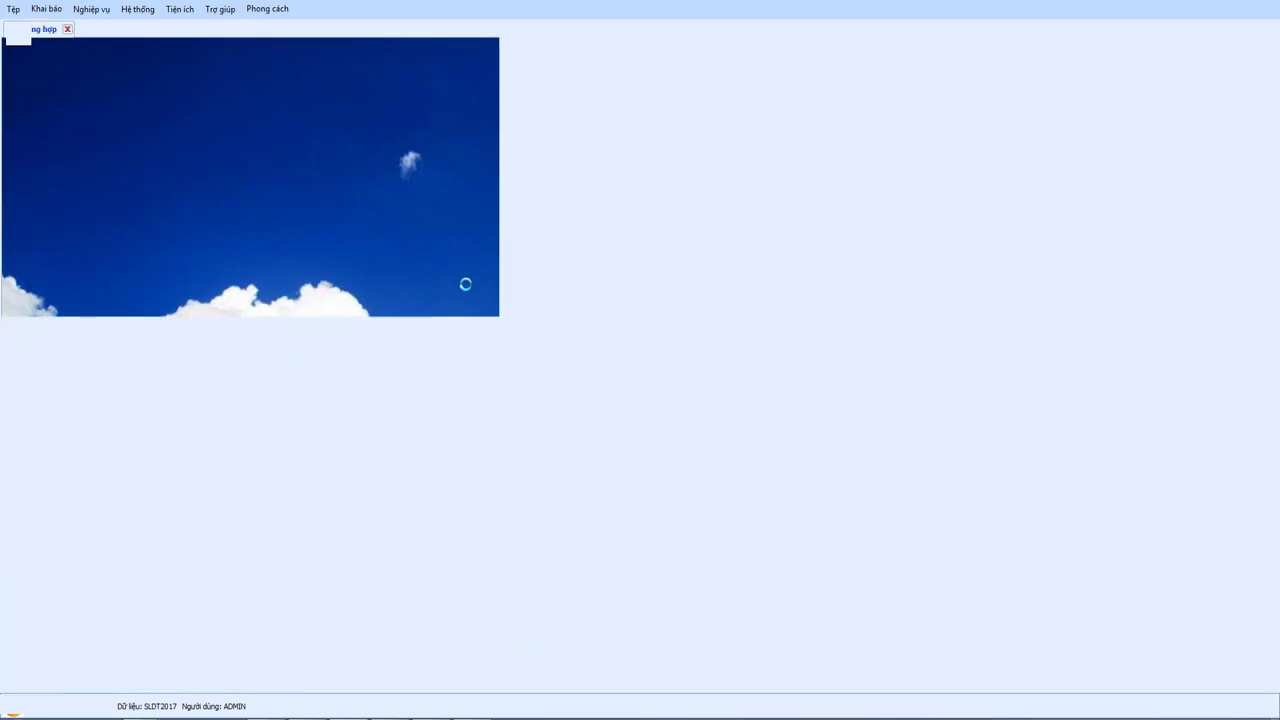
pyautogui.click(478, 280)
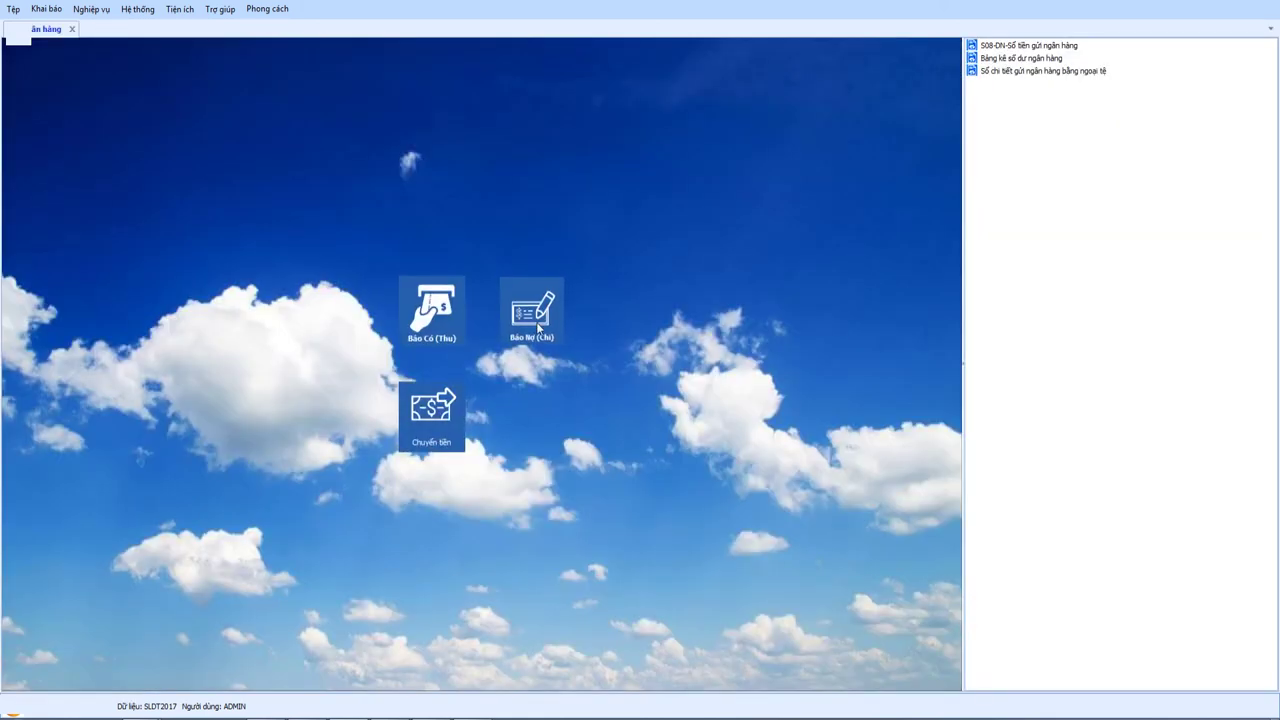
pyautogui.click(536, 318)
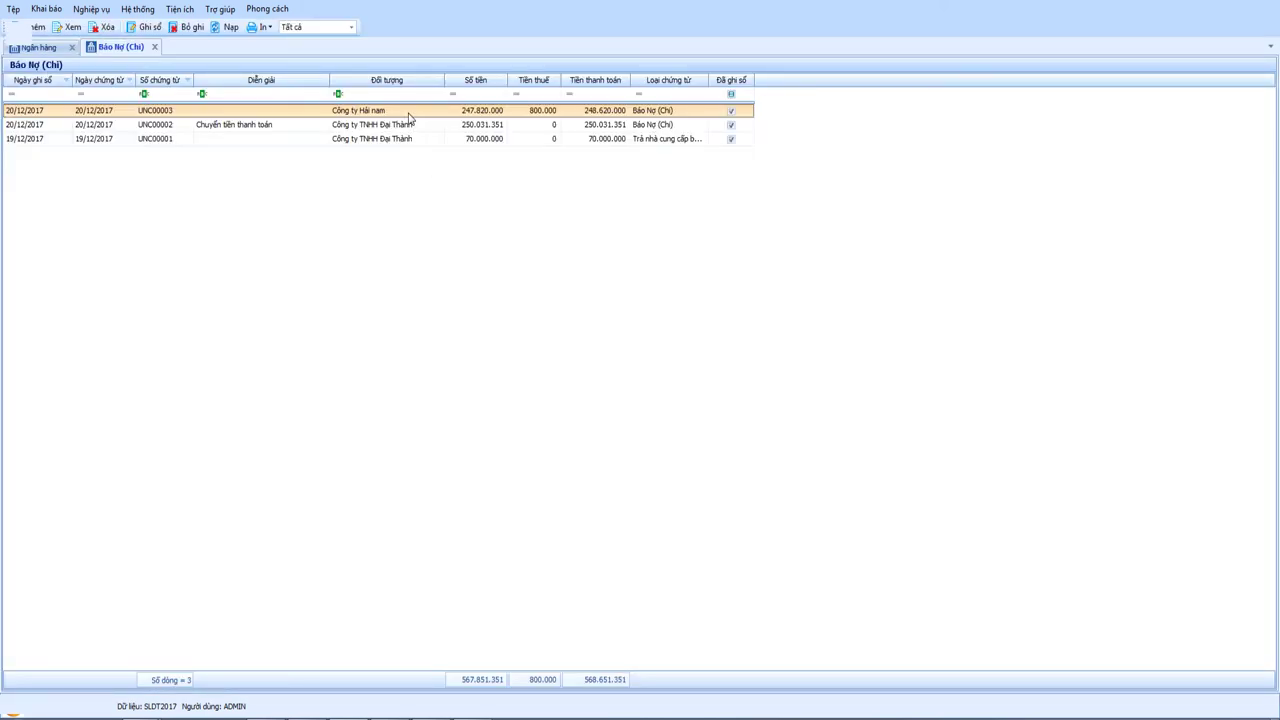
# Step: Open the Công ty Hải nam payment voucher in a maximized window to review its lines, and close it with the list
pyautogui.doubleClick(409, 118)
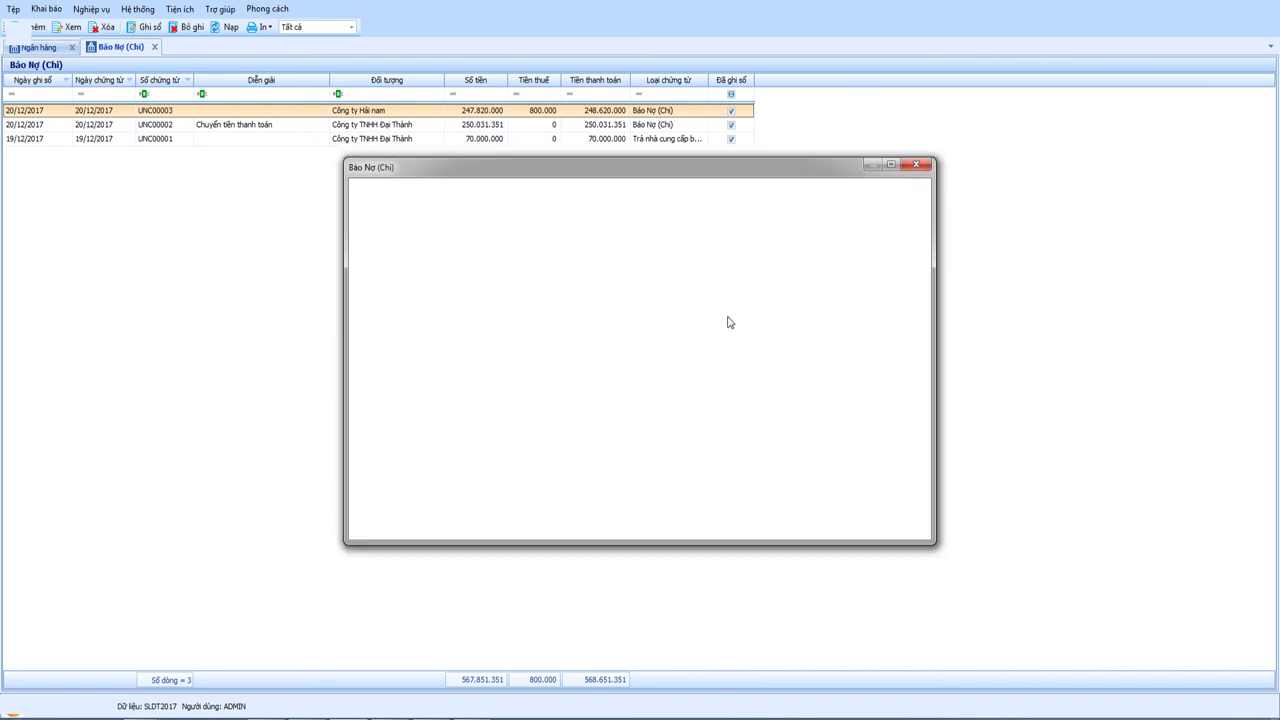
pyautogui.moveTo(662, 510)
pyautogui.mouseDown()
pyautogui.moveTo(790, 513)
pyautogui.moveTo(640, 510)
pyautogui.mouseUp()
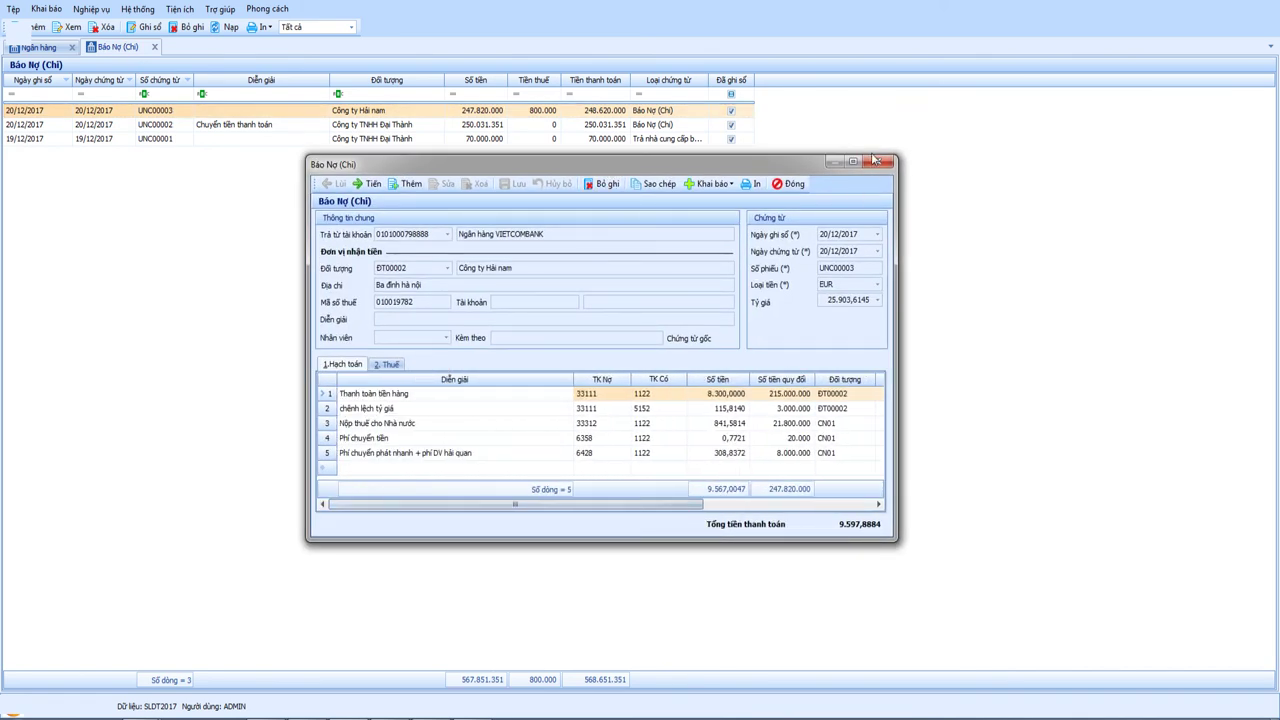
pyautogui.click(852, 161)
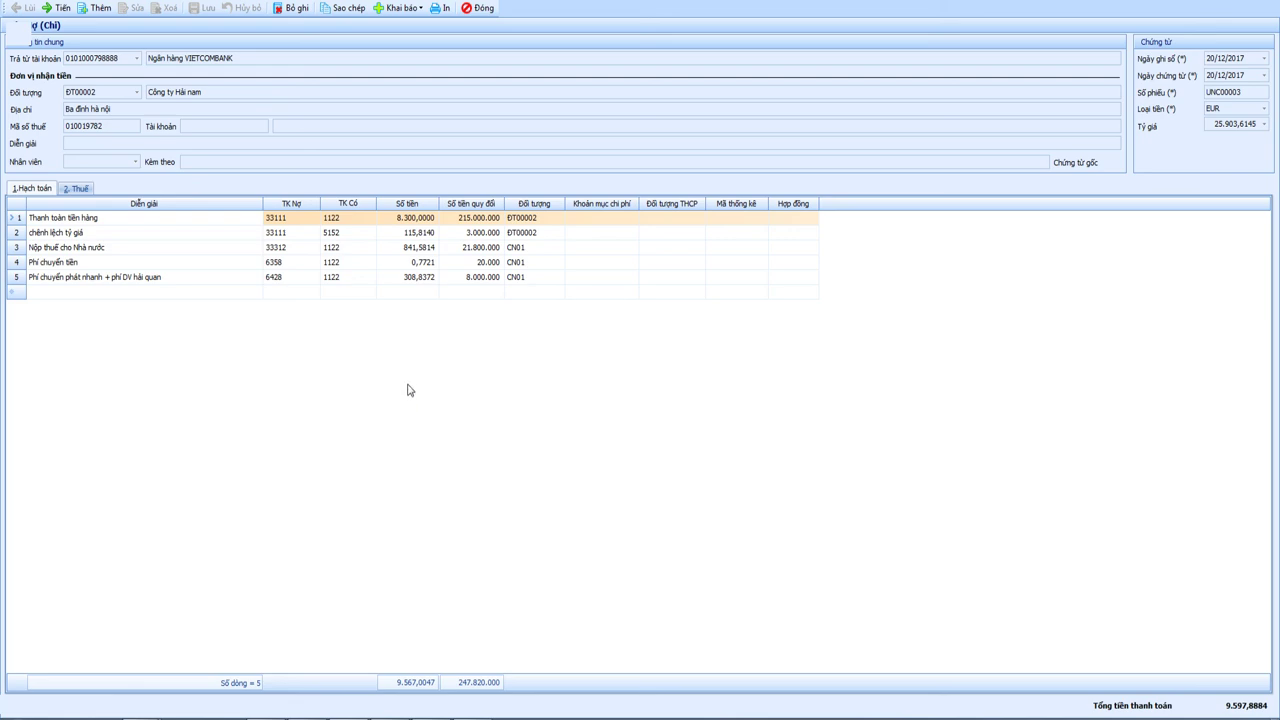
pyautogui.click(480, 8)
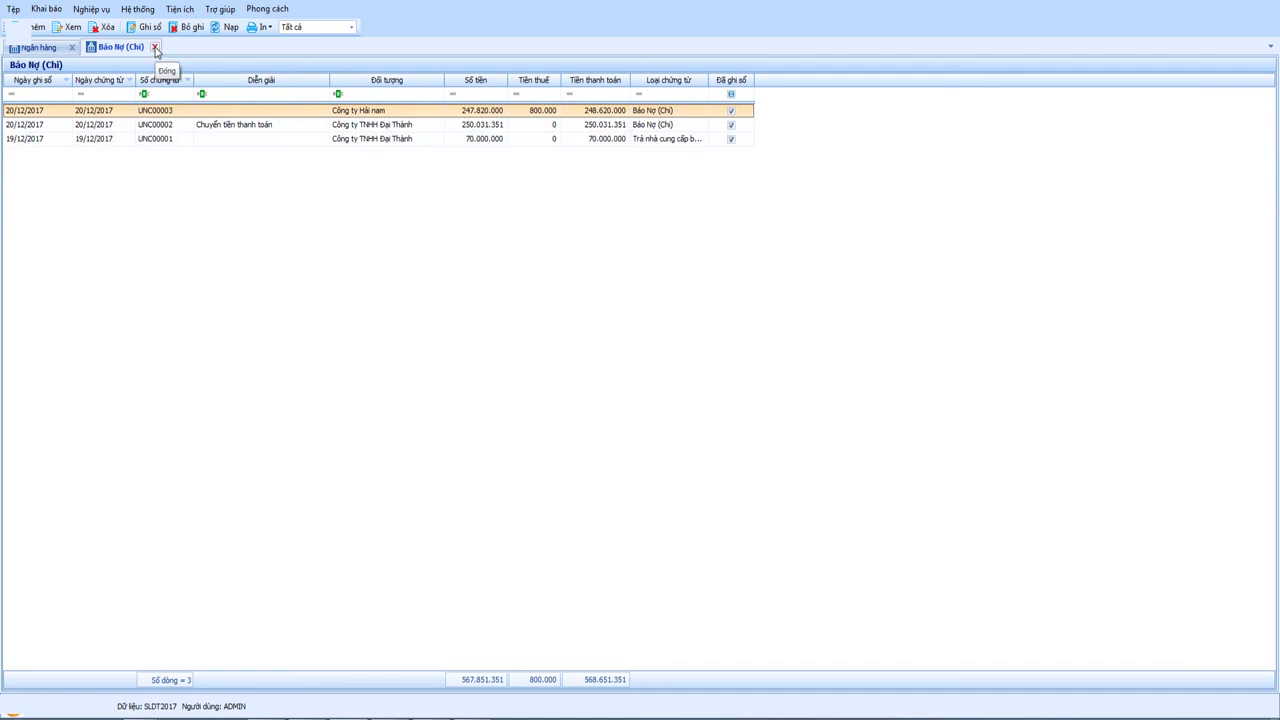
pyautogui.click(155, 48)
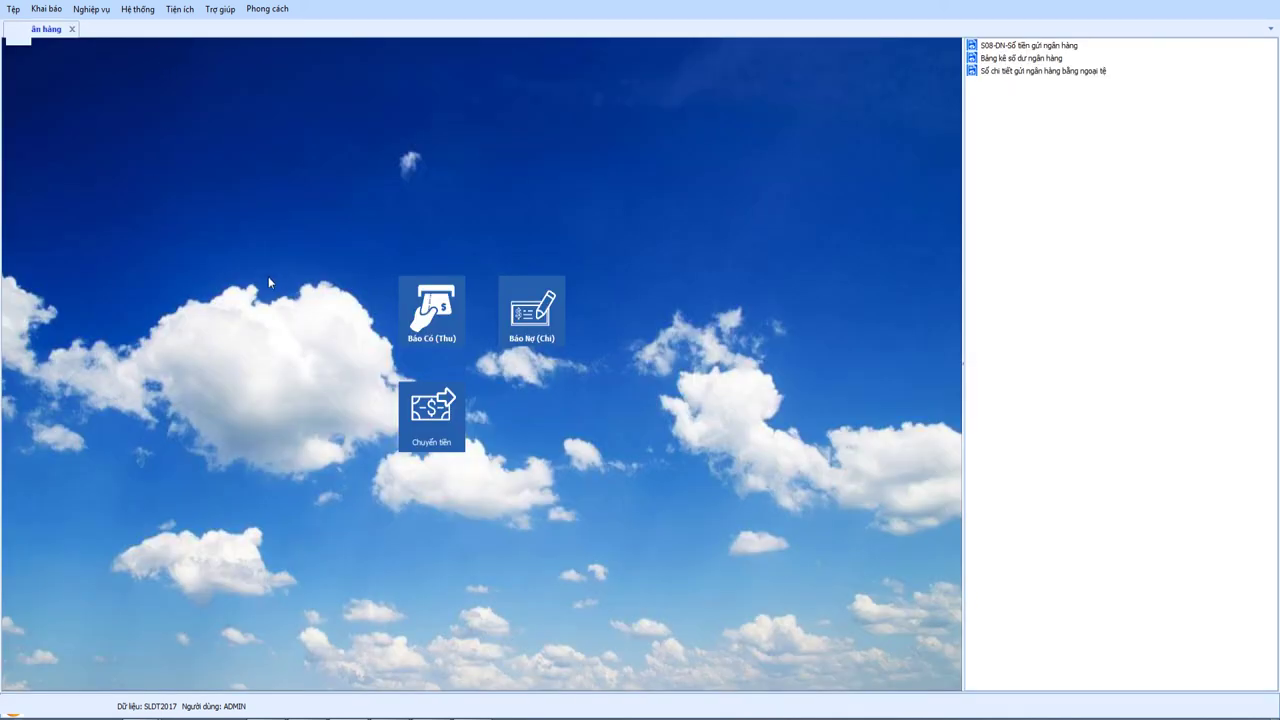